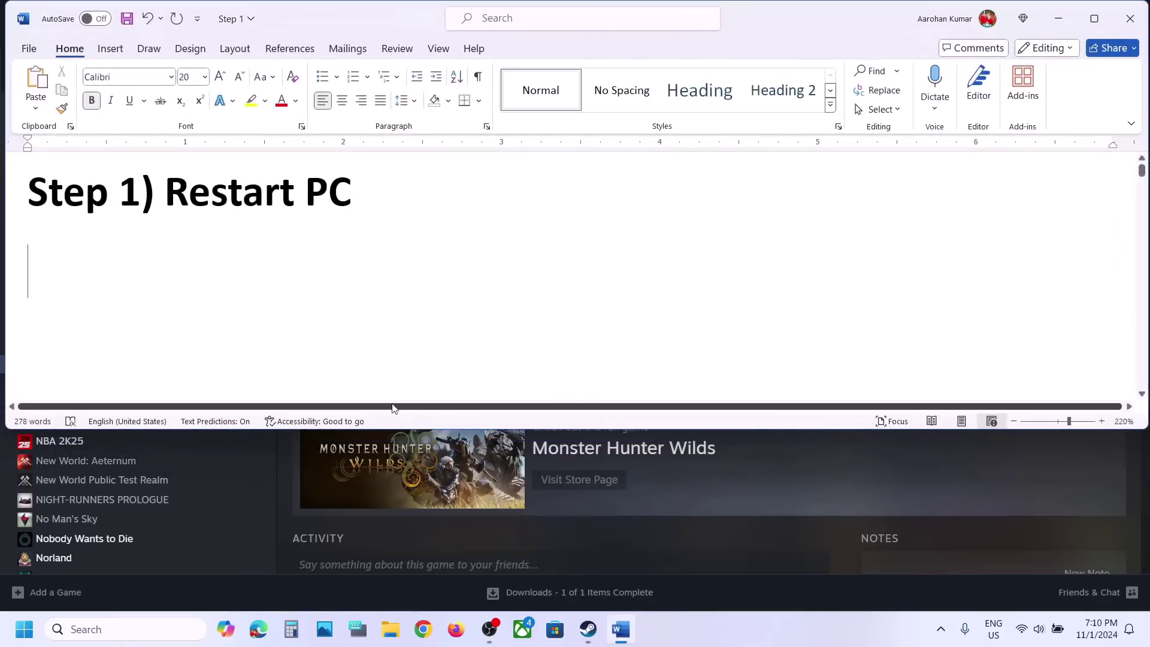
- Switch to Steam and open the local files folder of Monster Hunter Wilds Beta test
scroll(367, 336, "down", 5)
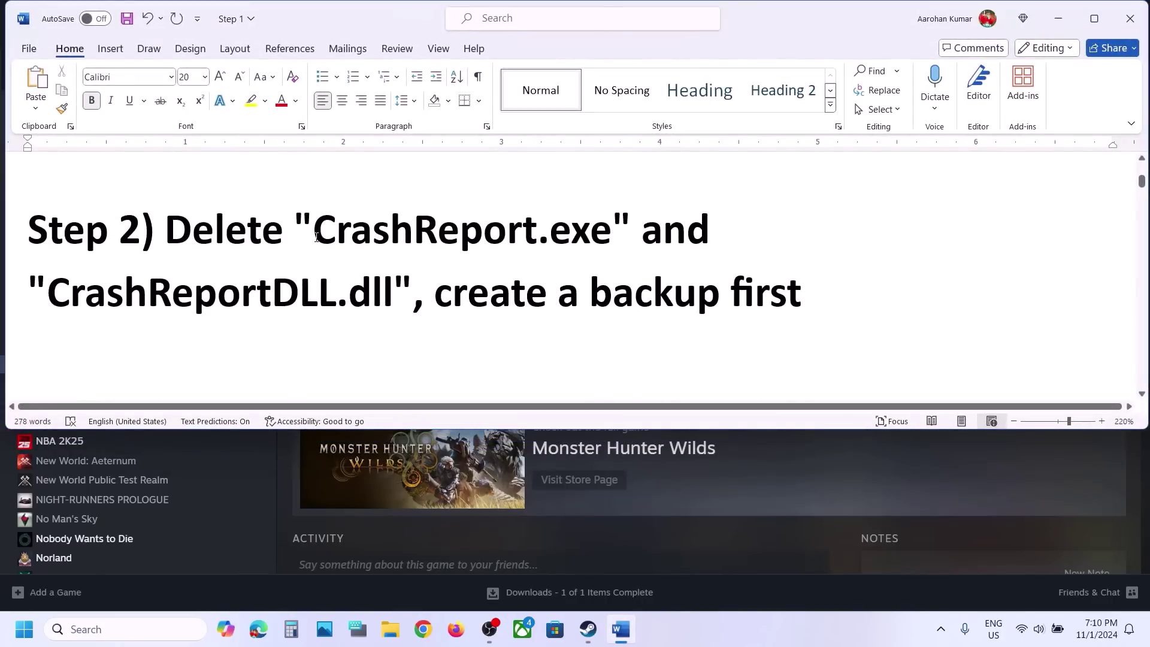
left_click_drag(316, 236, 612, 240)
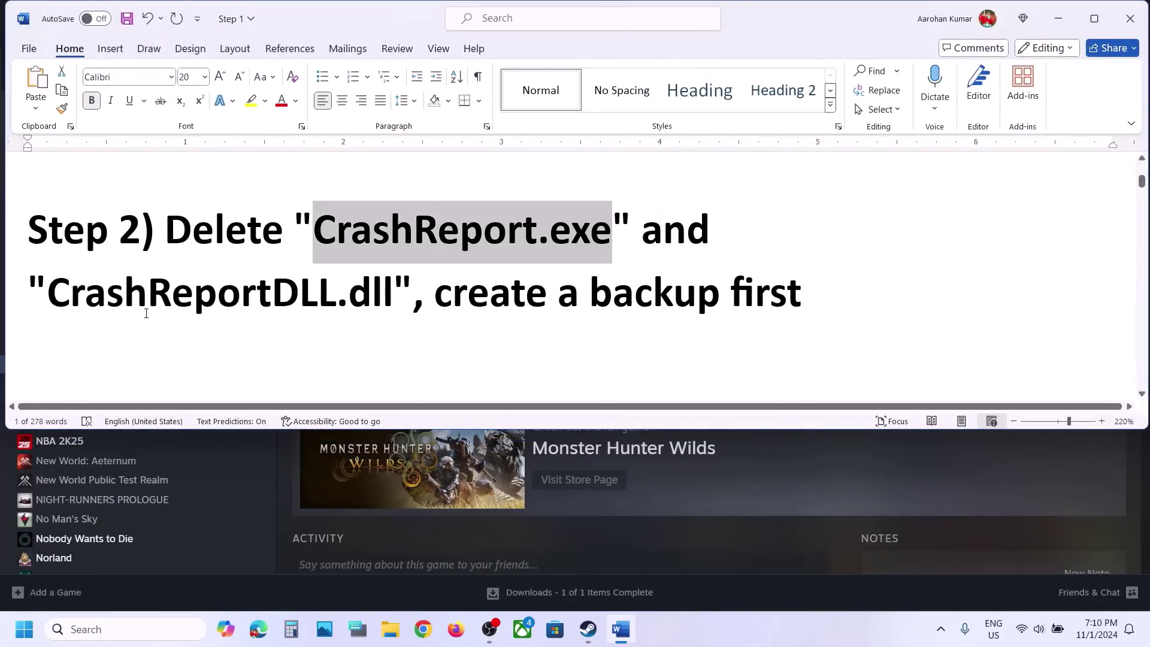
left_click_drag(85, 299, 802, 299)
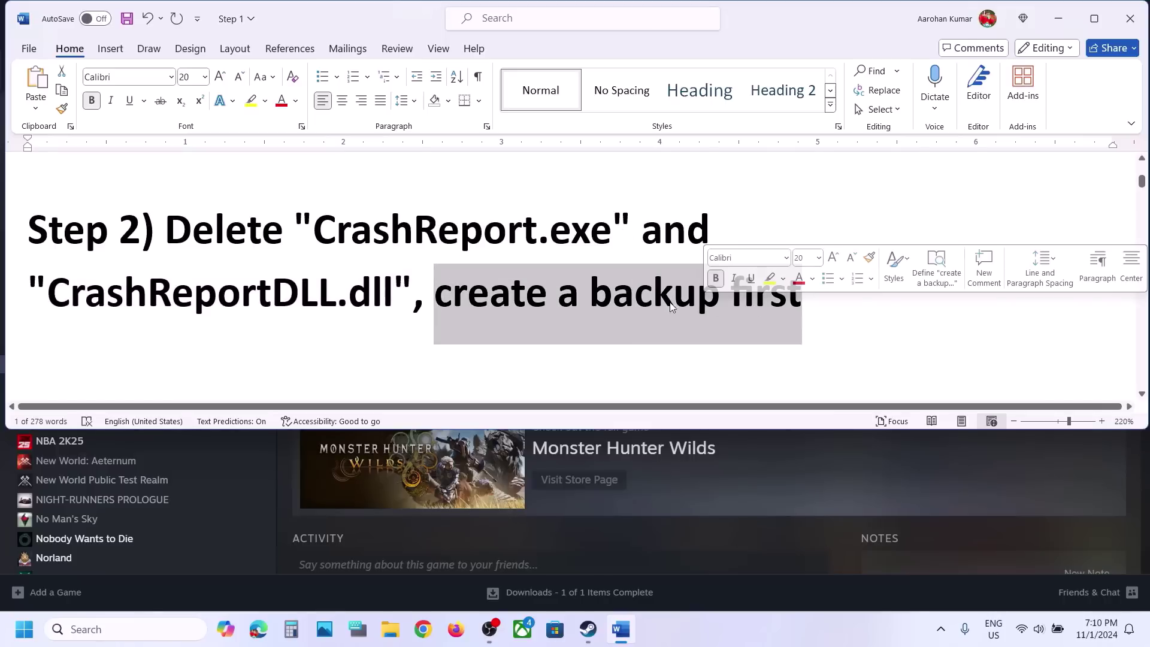
left_click(1059, 27)
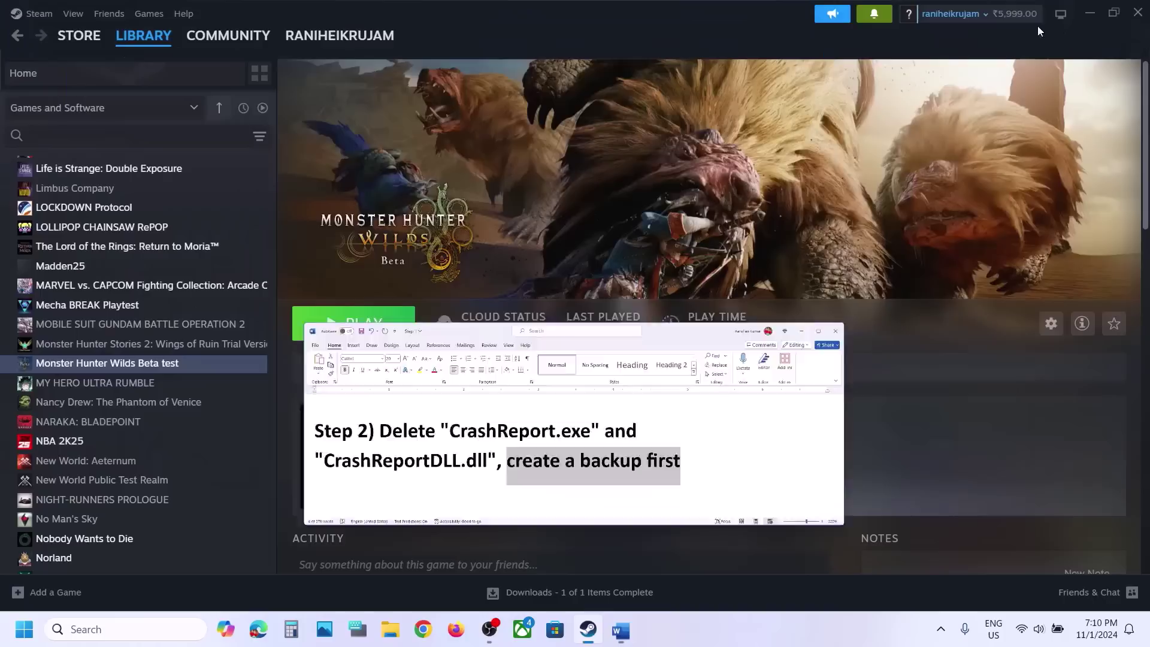
right_click(194, 366)
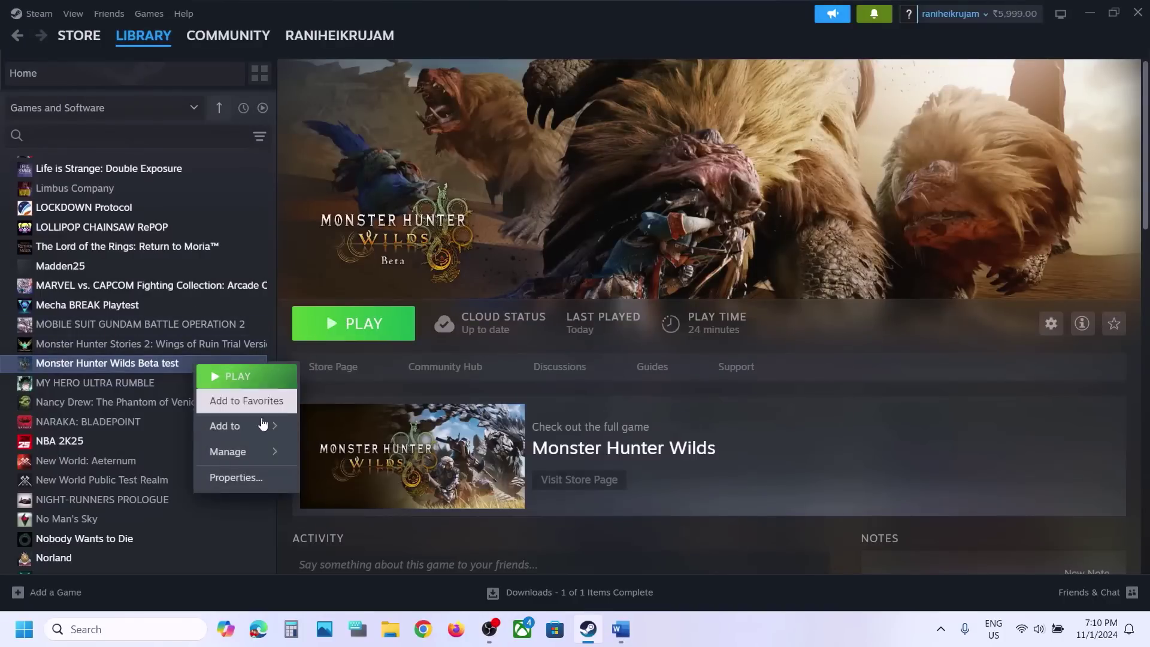
mouse_move(281, 453)
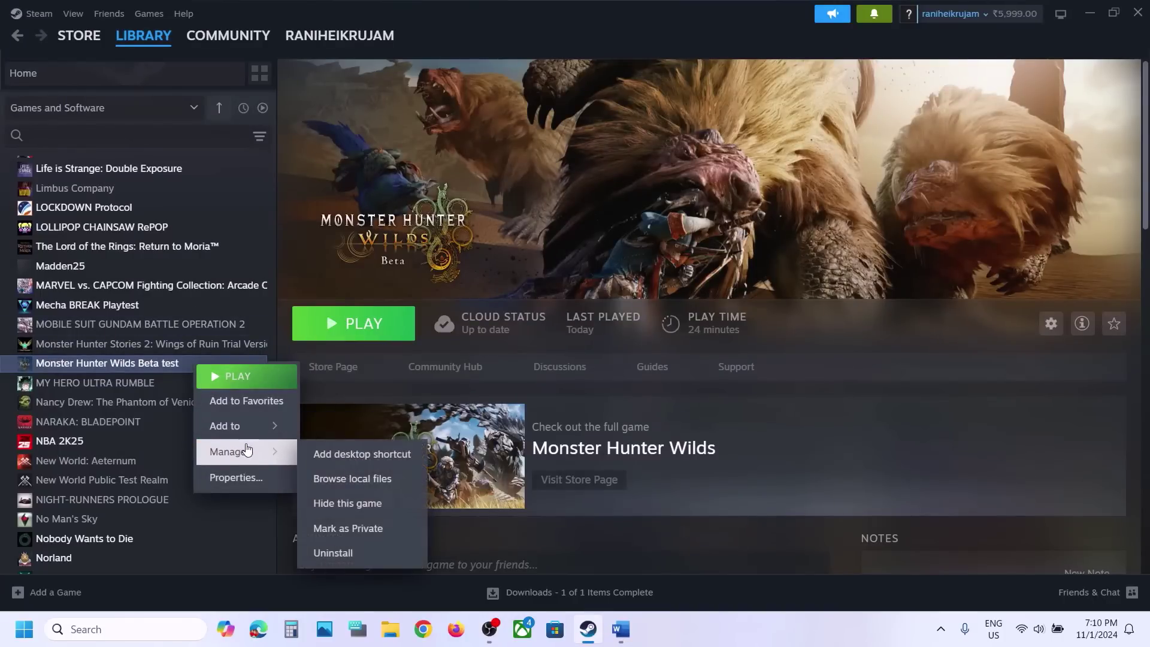
left_click(390, 477)
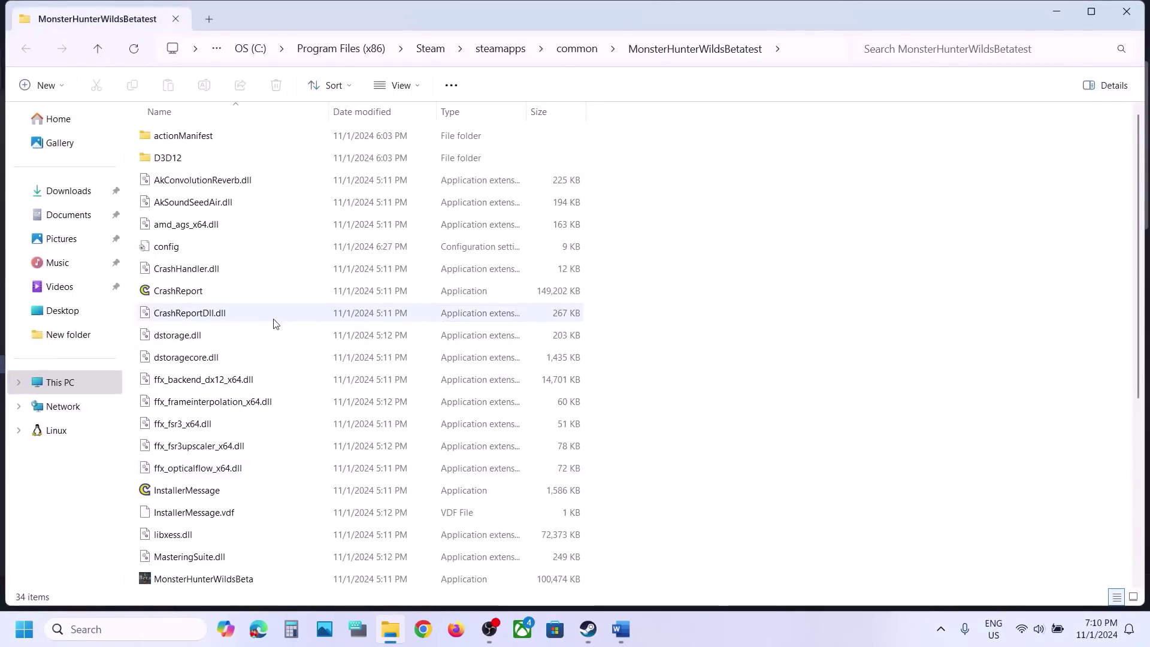
- Back up CrashReport and CrashReportDll.dll by copying both files from the game folder to the desktop
left_click(618, 630)
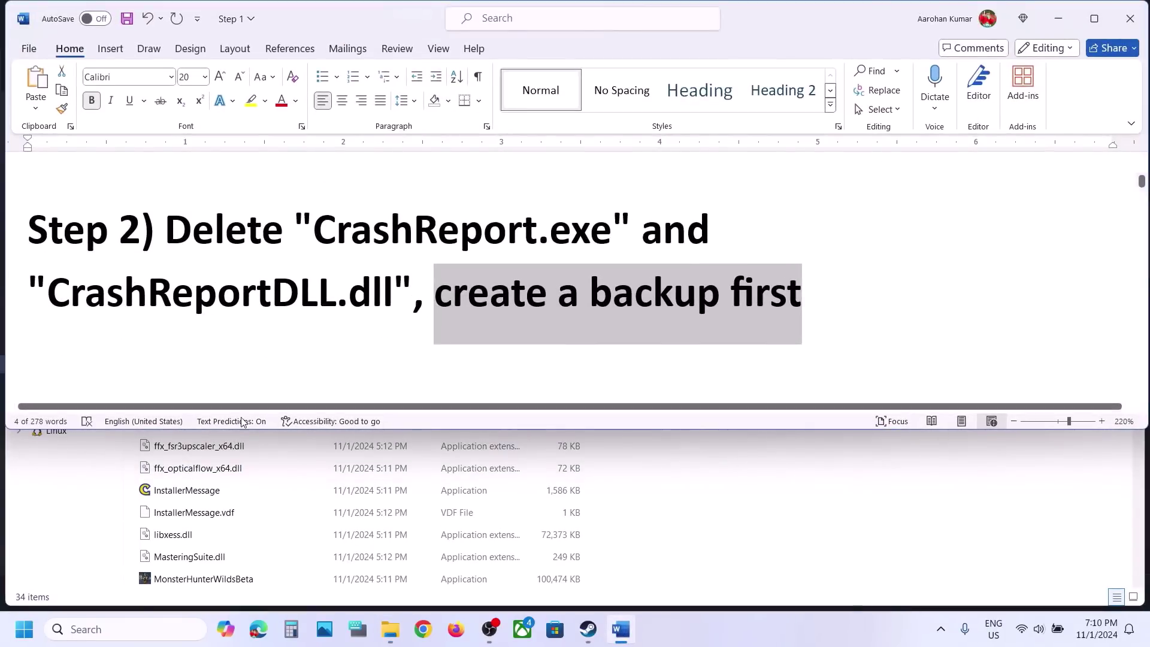
left_click(215, 450)
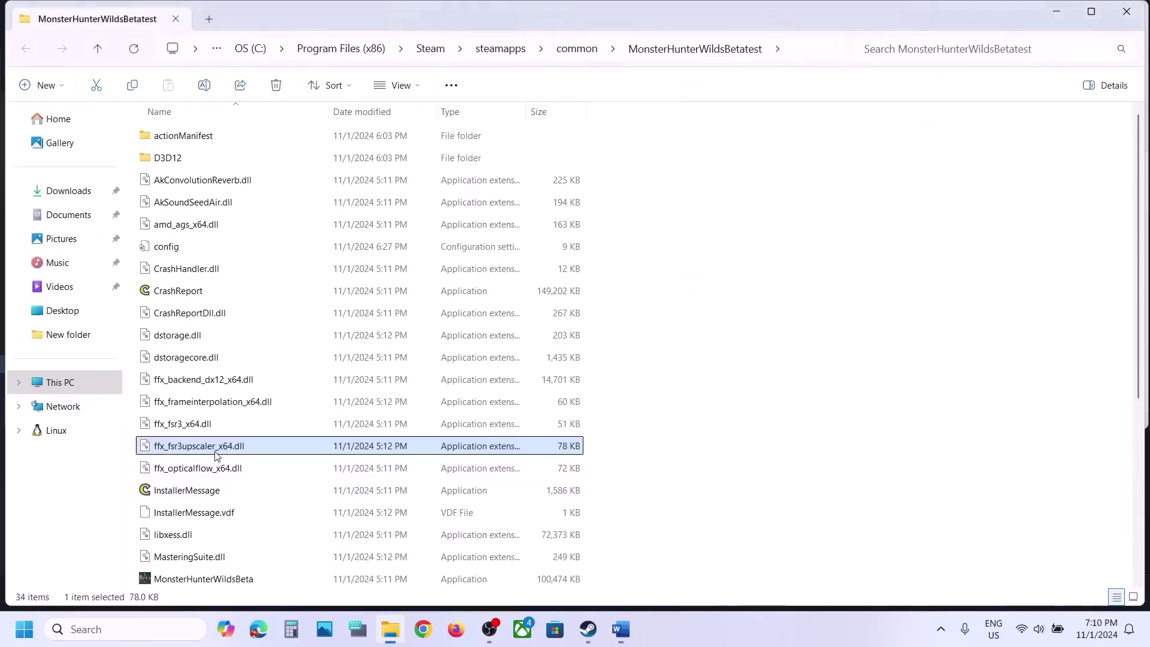
left_click(193, 293)
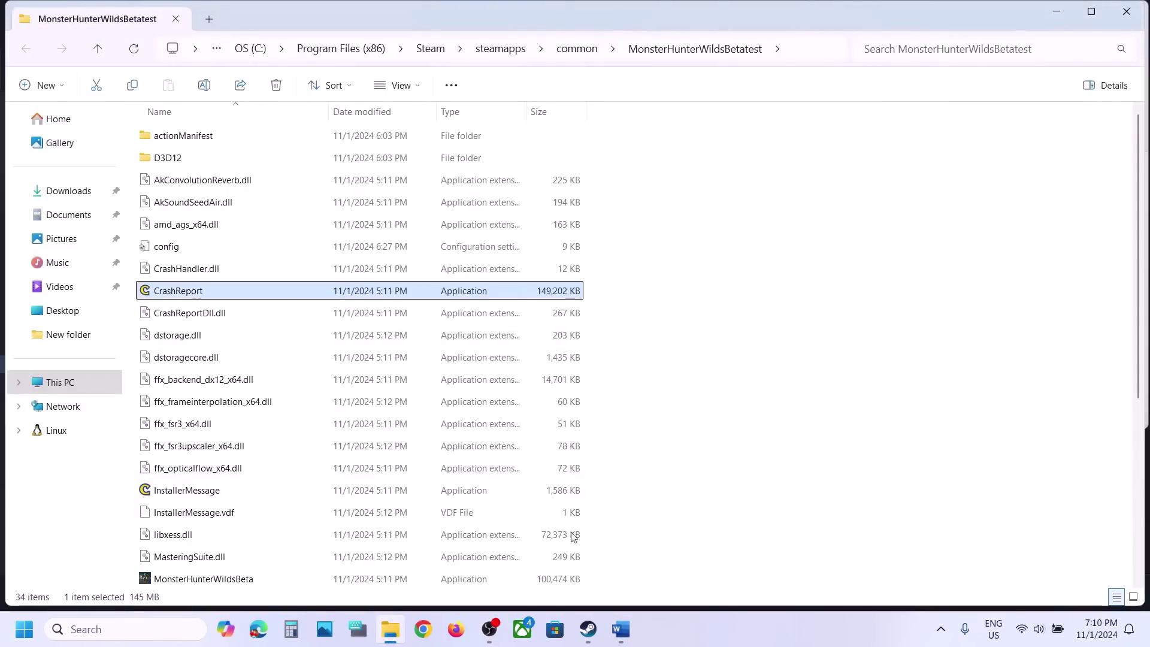
left_click(629, 641)
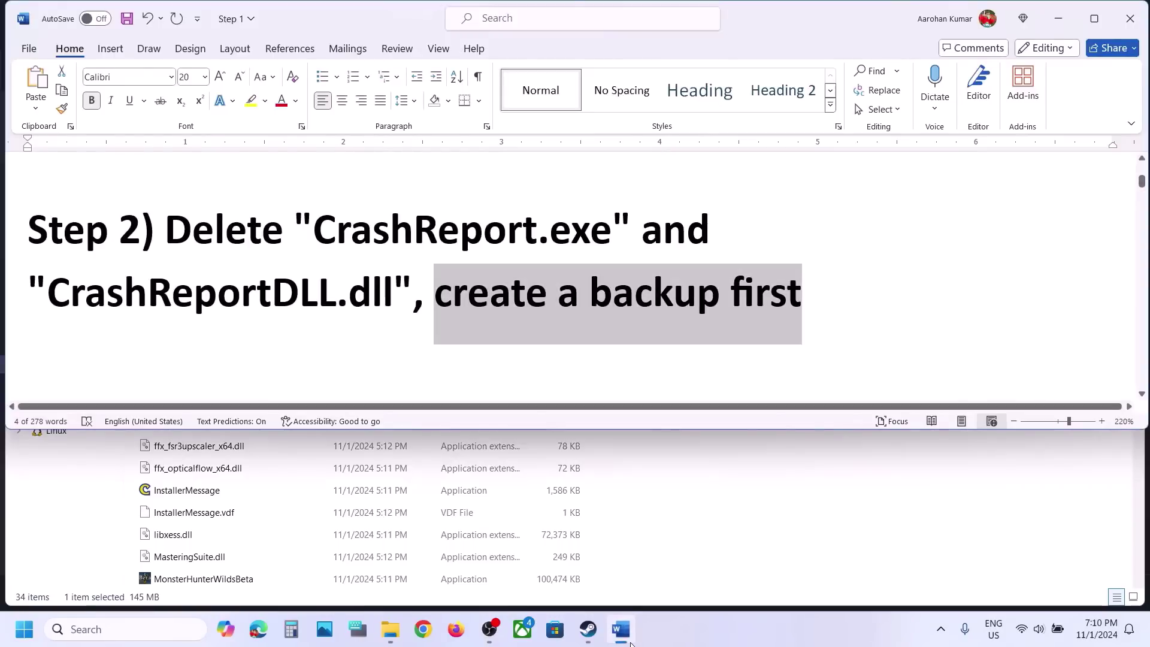
left_click(629, 641)
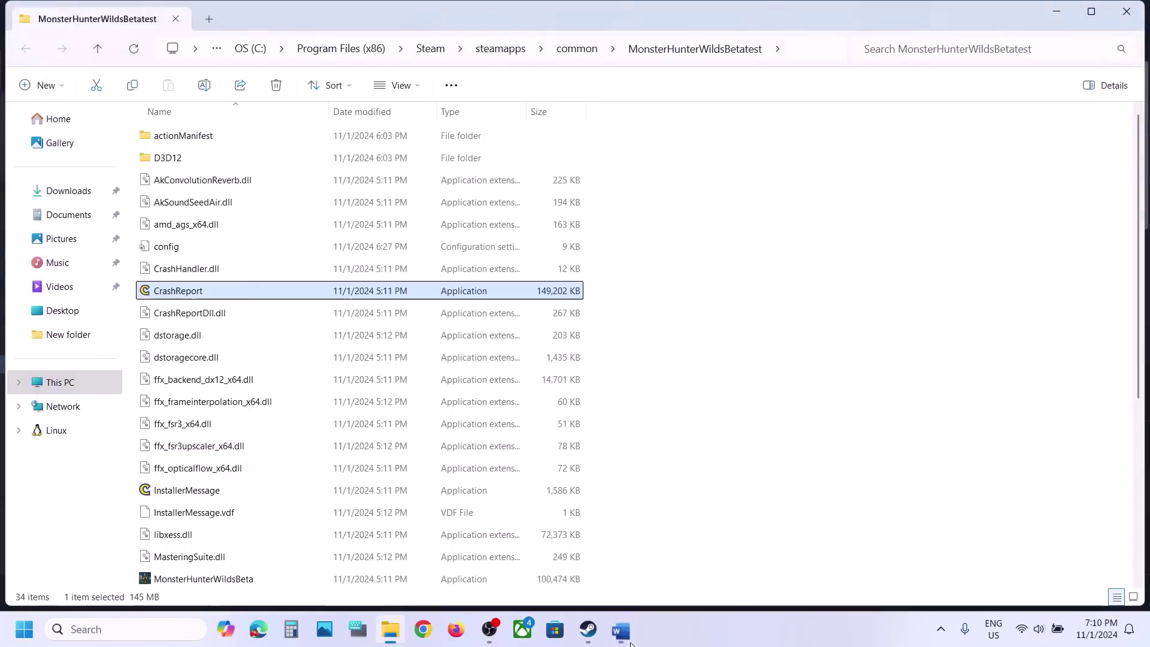
left_click(213, 318)
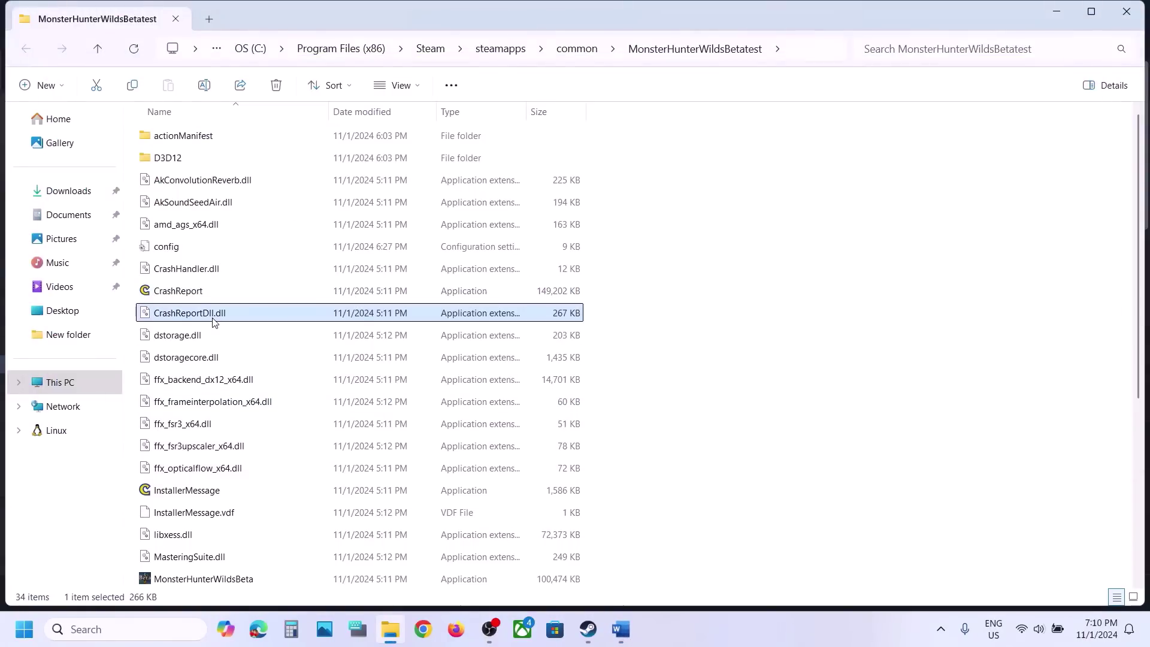
left_click(181, 291, "ctrl")
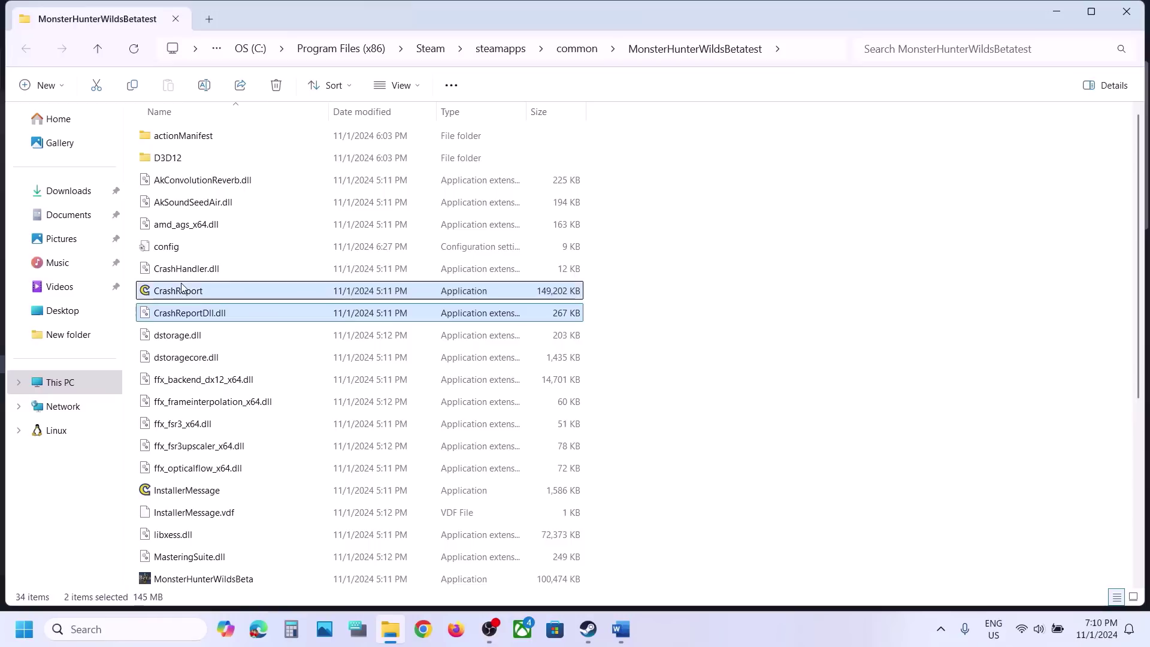
right_click(217, 300)
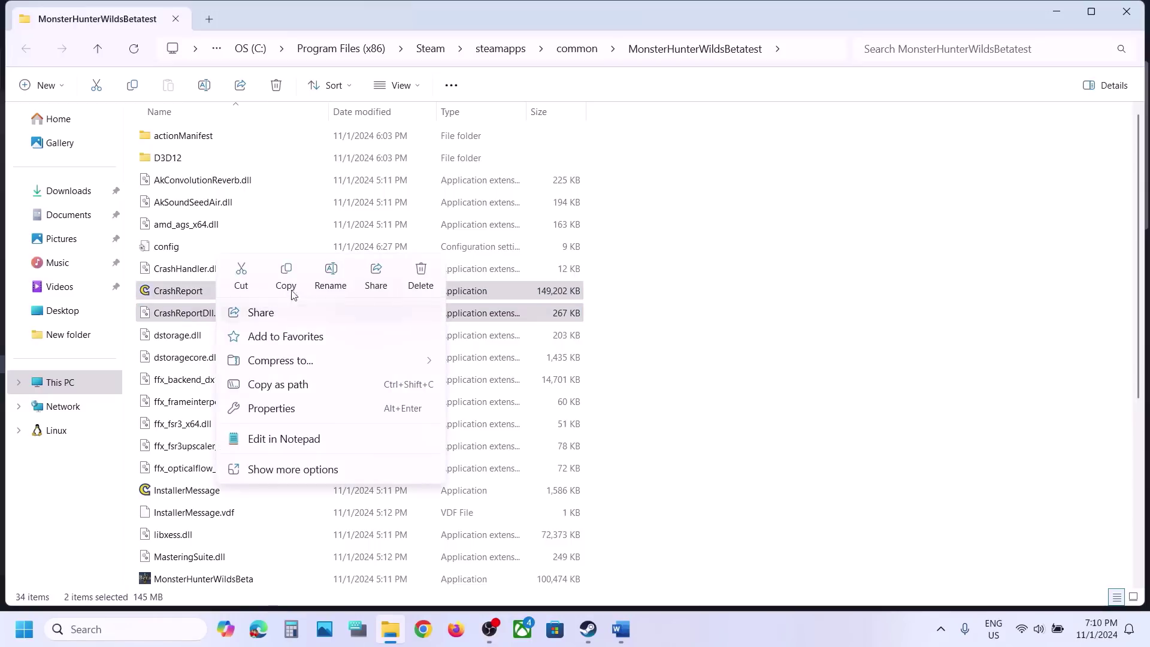
left_click(289, 285)
key("super+d")
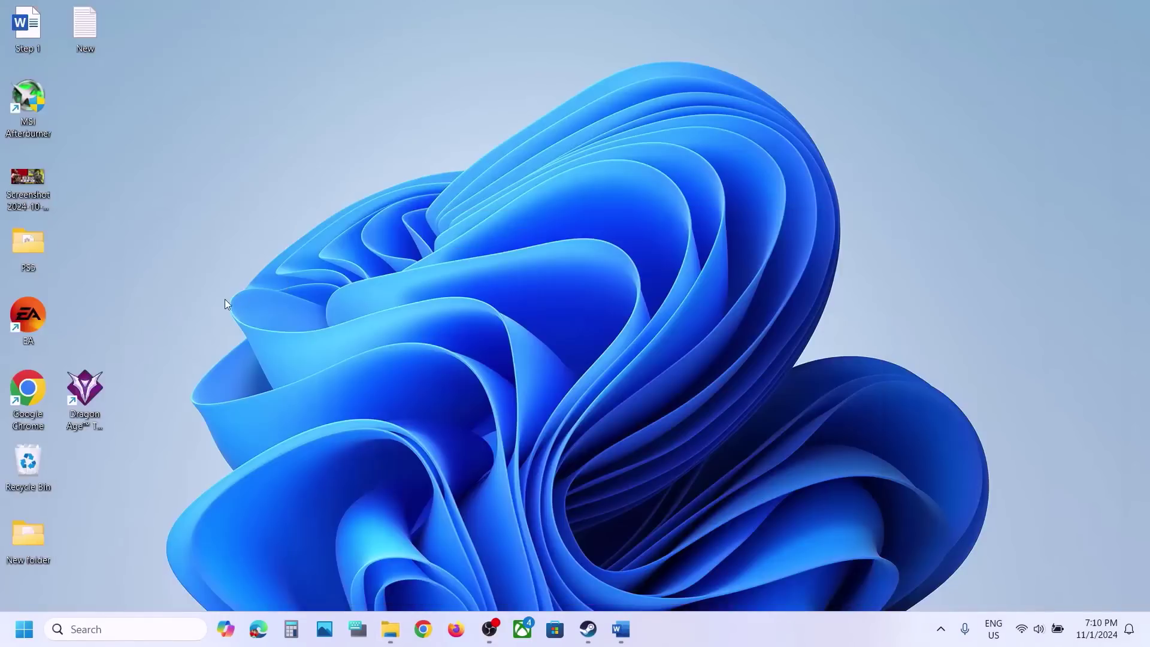
key("ctrl+v")
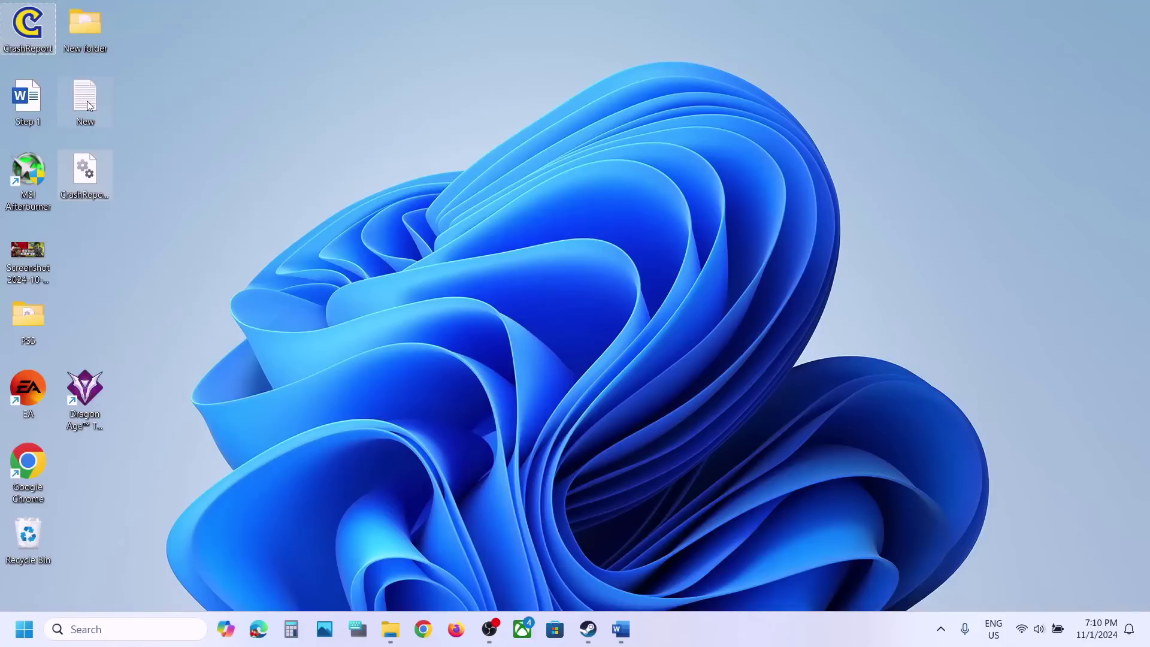
left_click(30, 27)
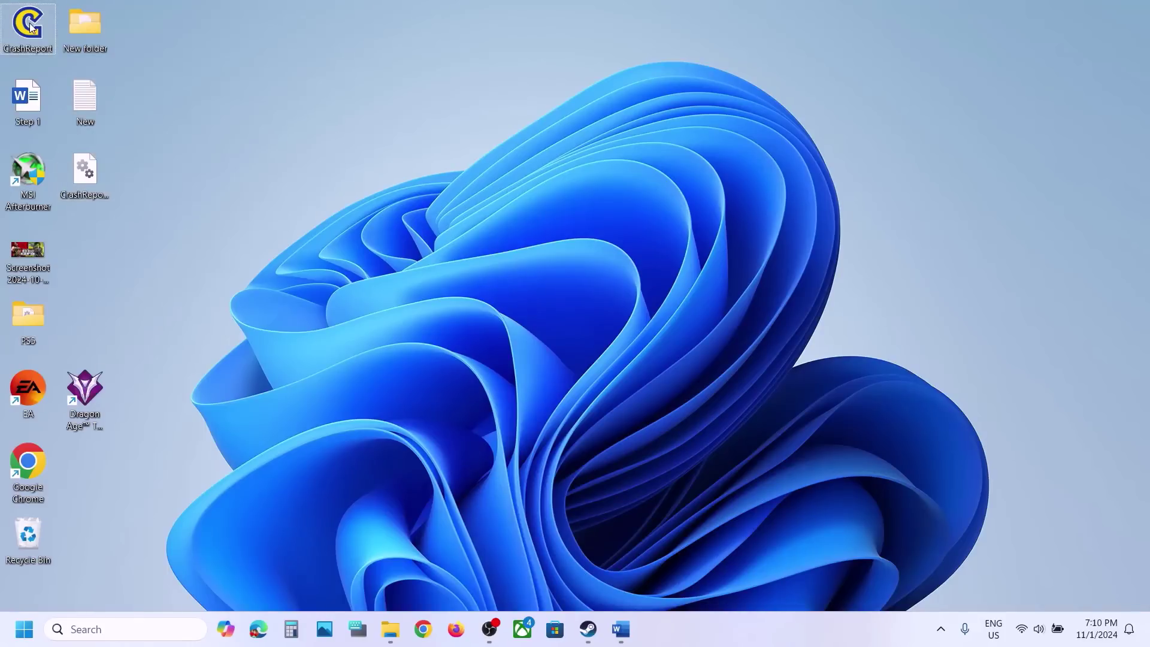
left_click(88, 164)
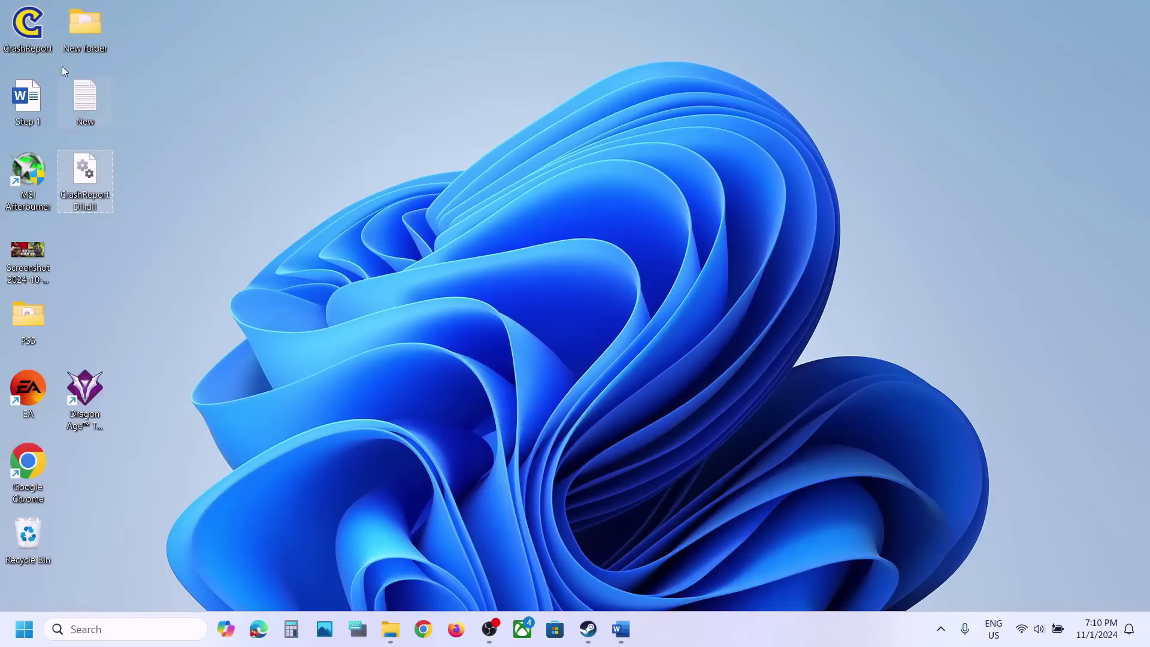
- Delete CrashReport and CrashReportDll.dll from the MonsterHunterWildsBetatest folder
left_click(390, 629)
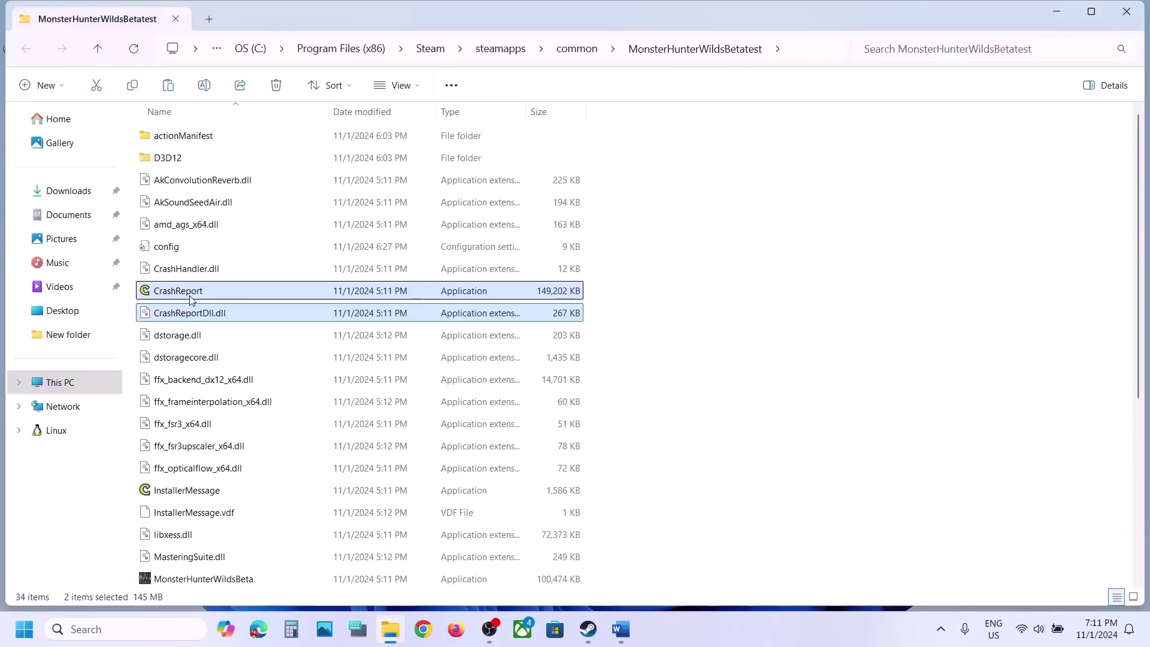
right_click(188, 296)
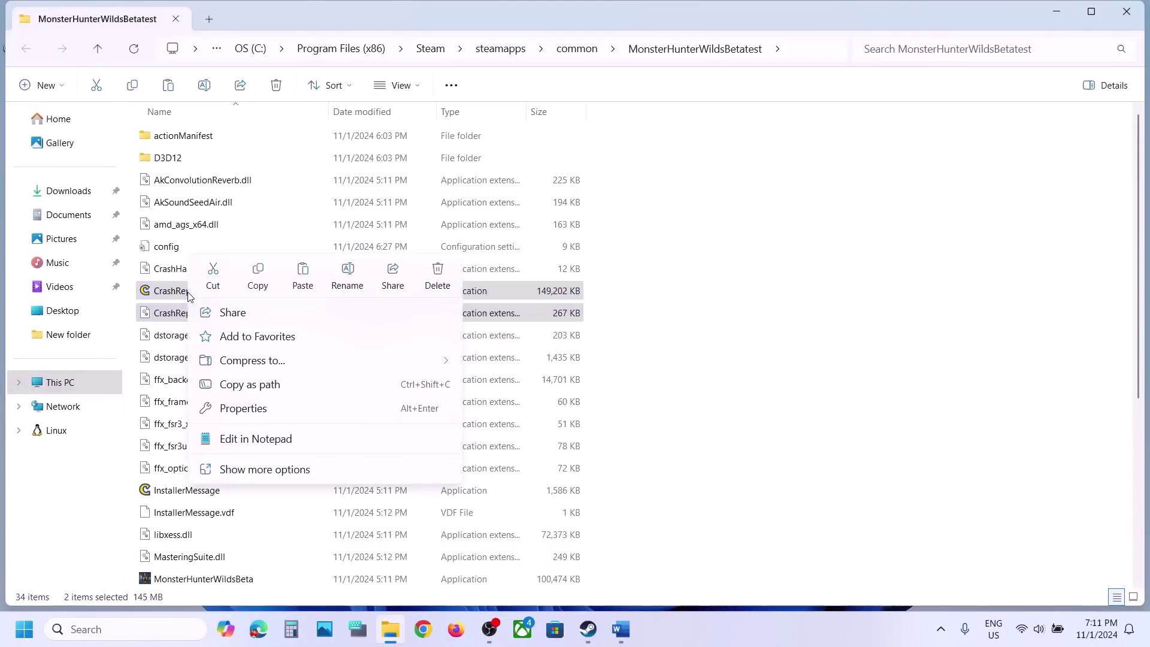
left_click(438, 269)
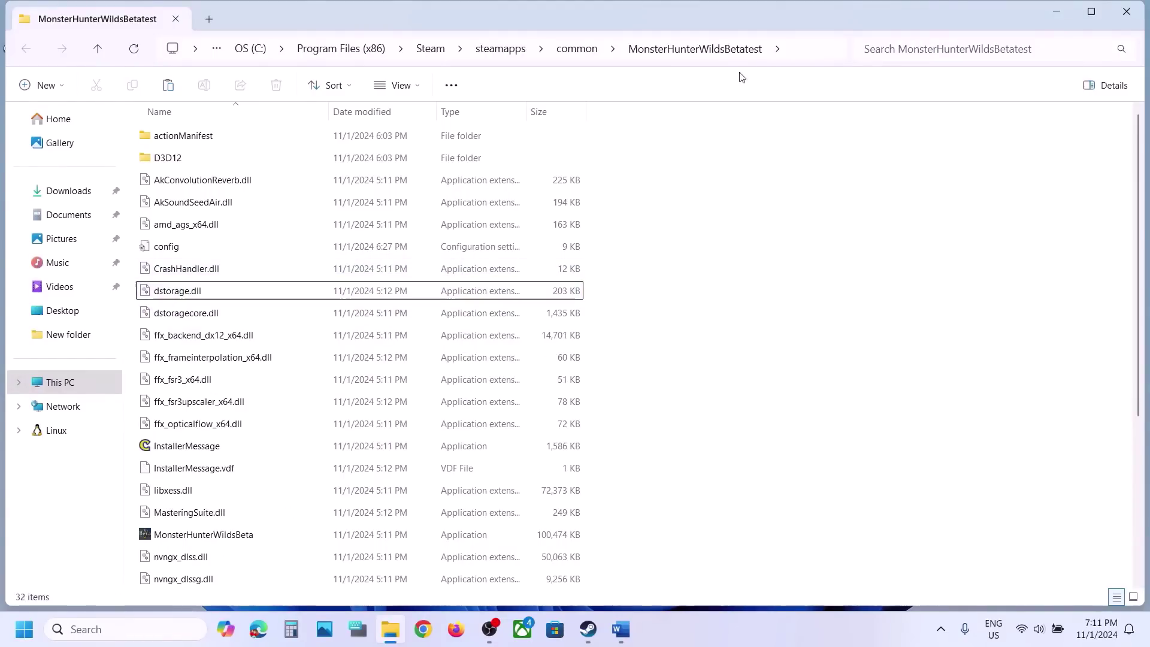
left_click(1041, 16)
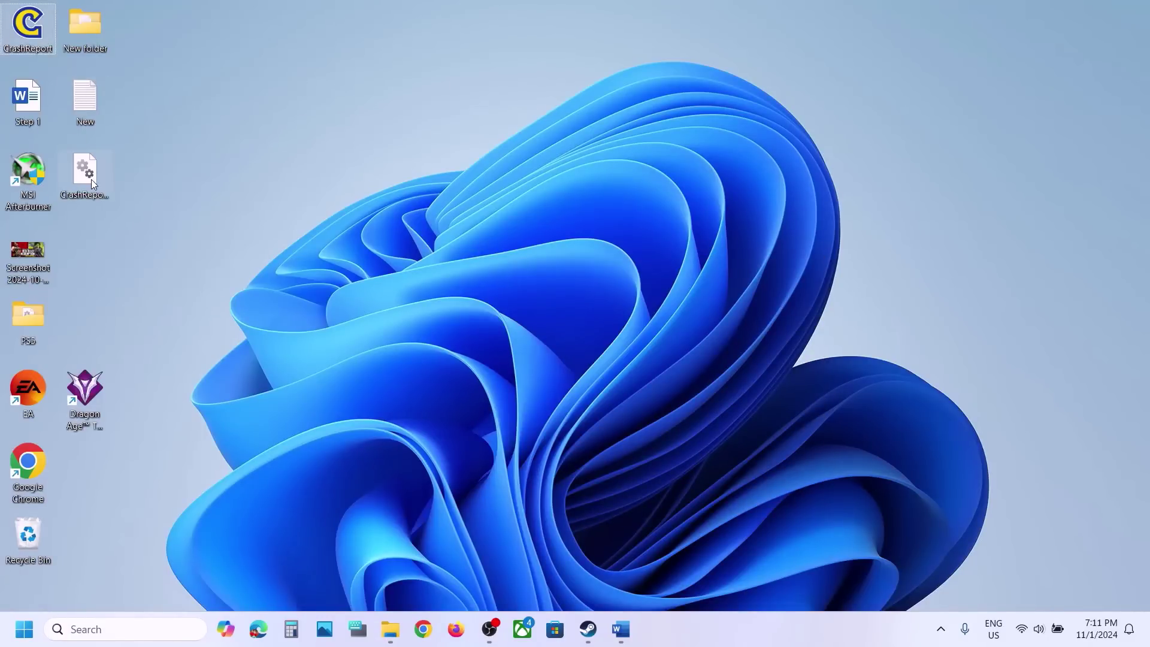
left_click(390, 629)
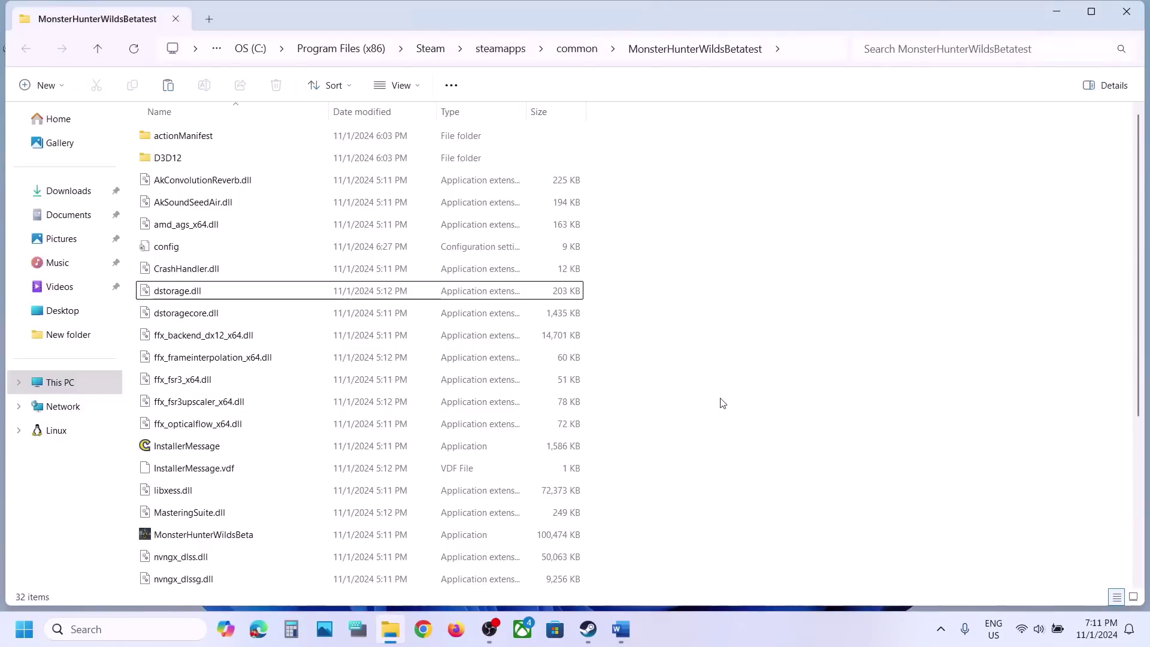
- Review Step 3 in the Word instructions and open NVIDIA Control Panel from the desktop
left_click(621, 628)
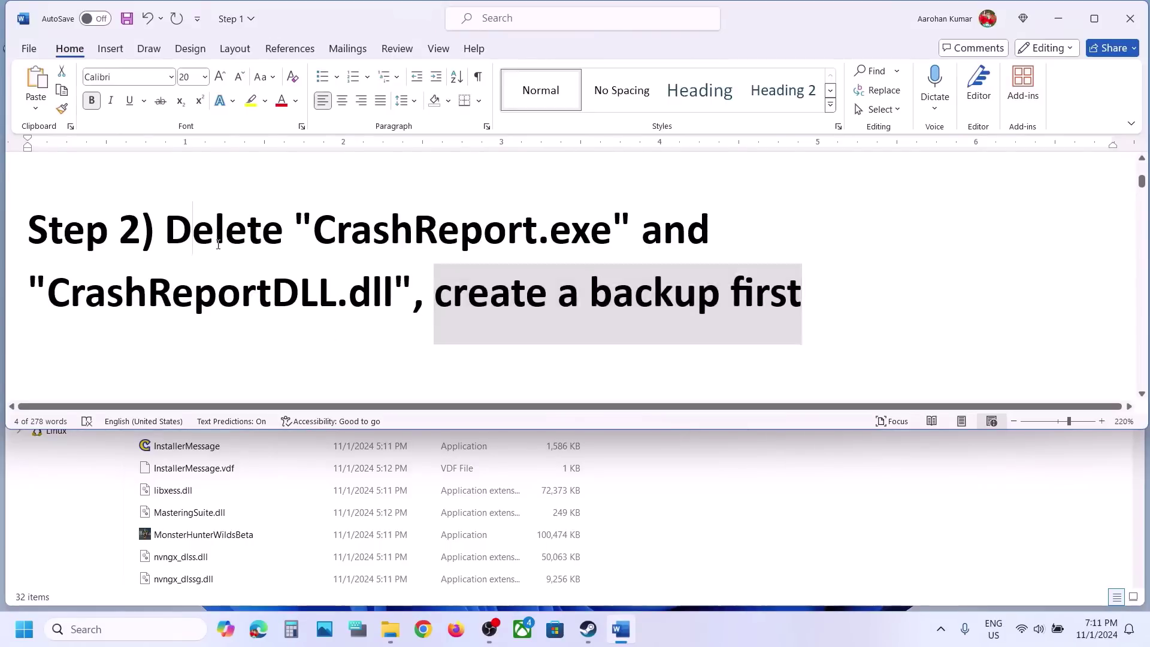
left_click_drag(167, 230, 801, 299)
scroll(450, 325, "down", 5)
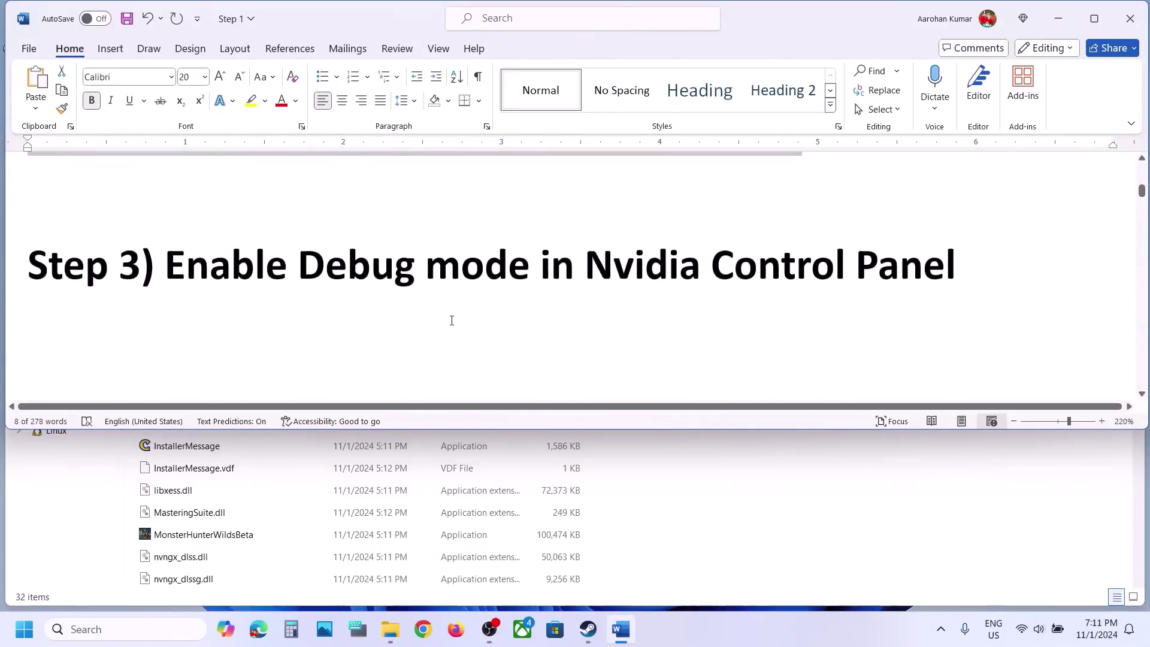
left_click_drag(349, 258, 753, 233)
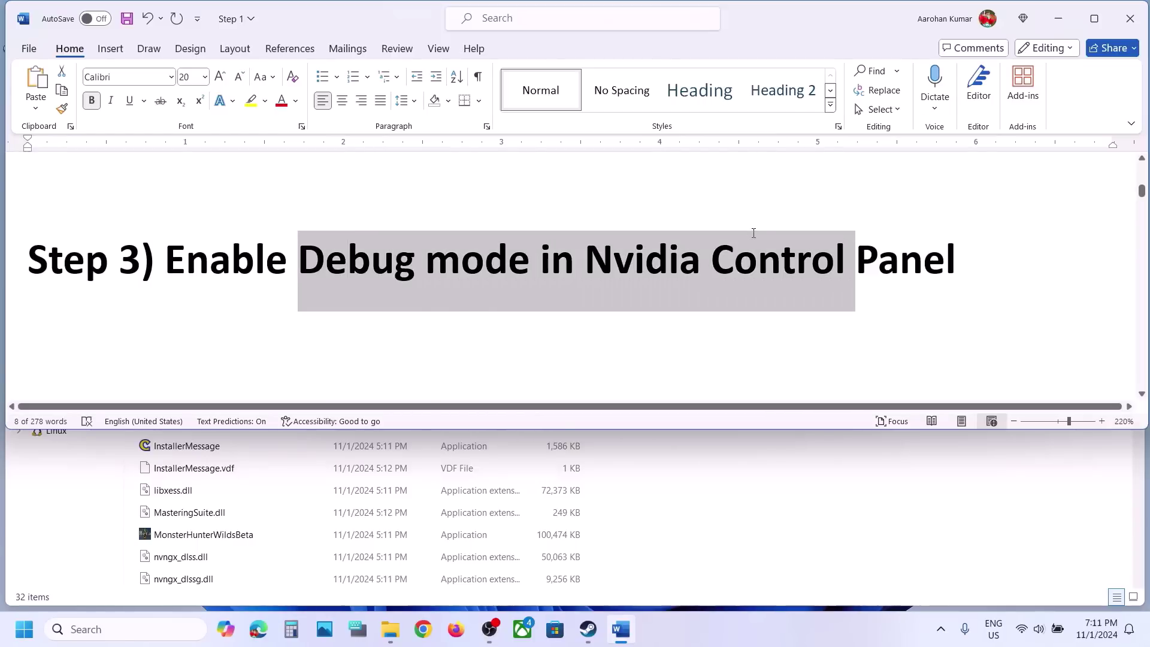
key("super+d")
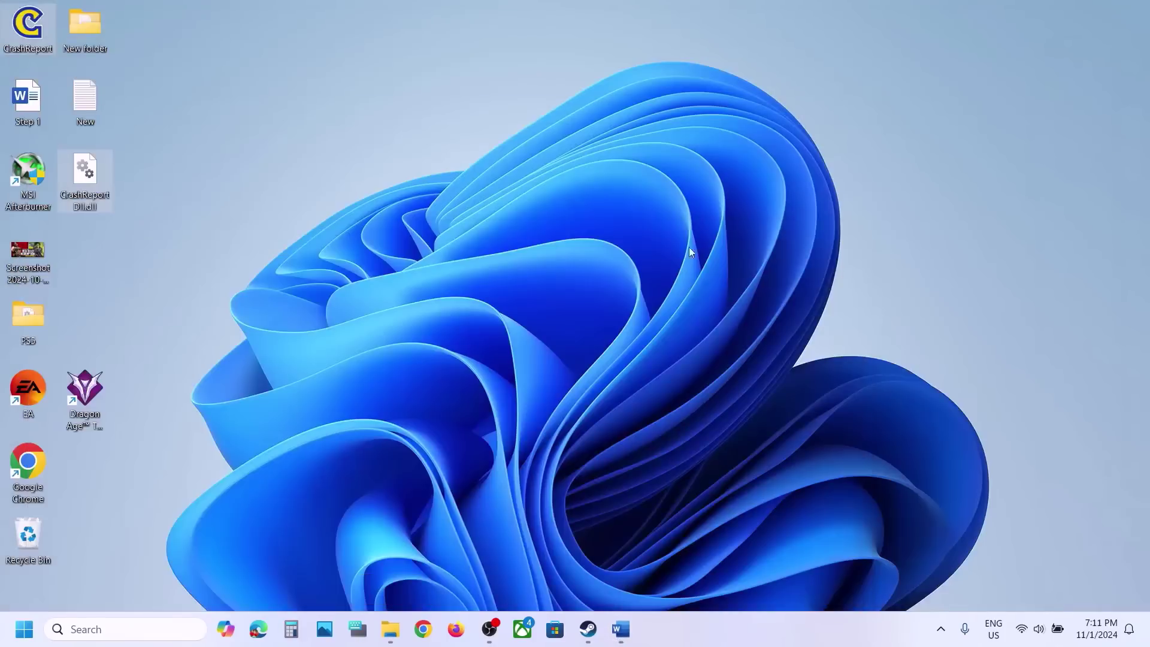
right_click(557, 263)
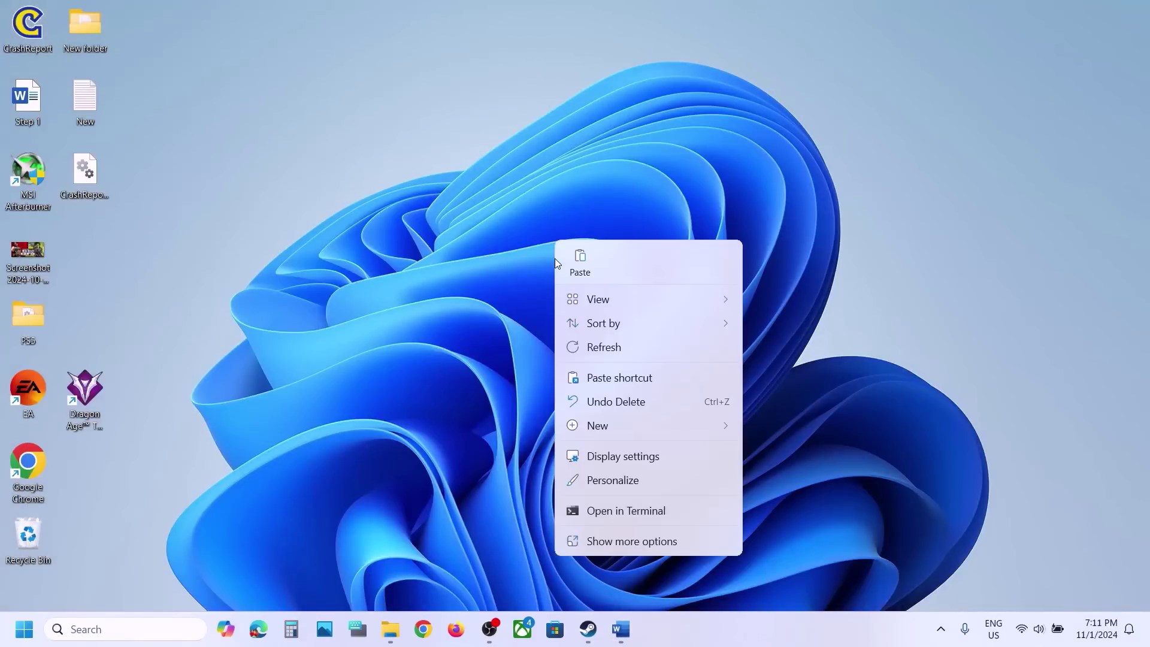
left_click(630, 537)
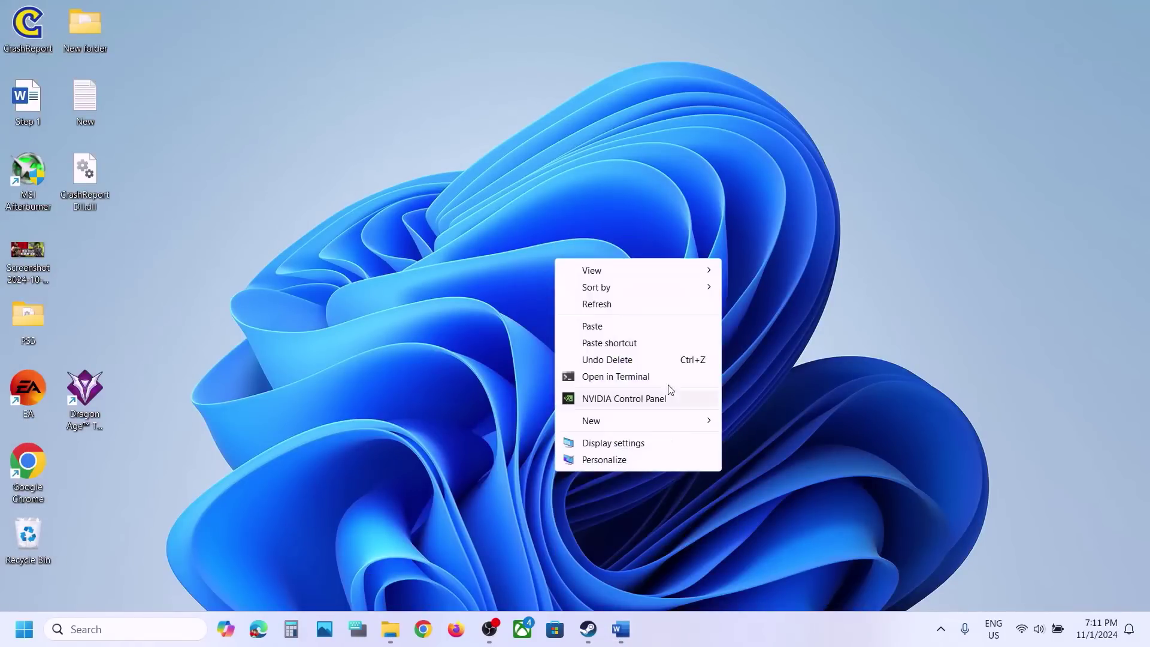
left_click(603, 399)
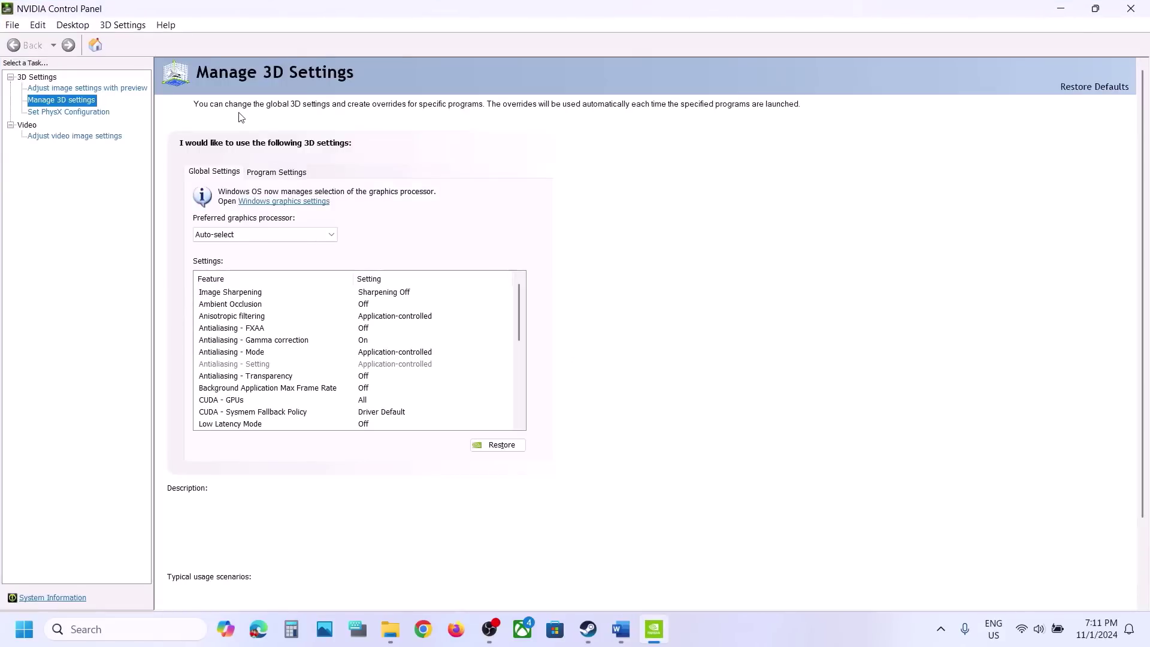
- Enable Debug Mode in NVIDIA Control Panel and check that the option is ticked
left_click(167, 25)
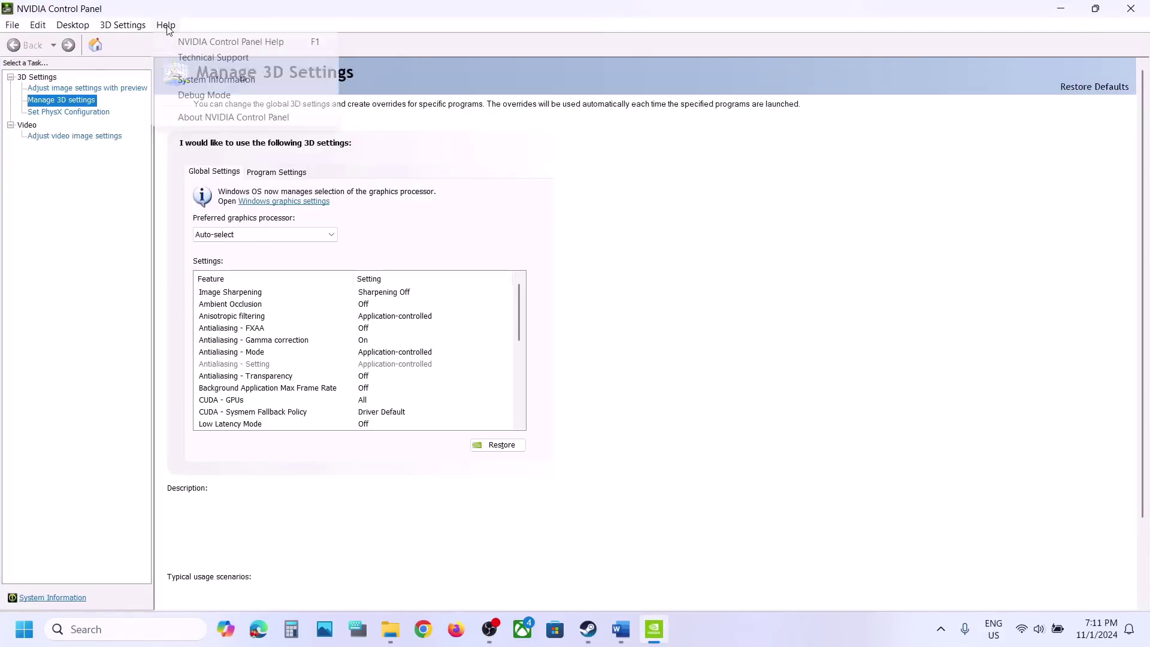
left_click(216, 96)
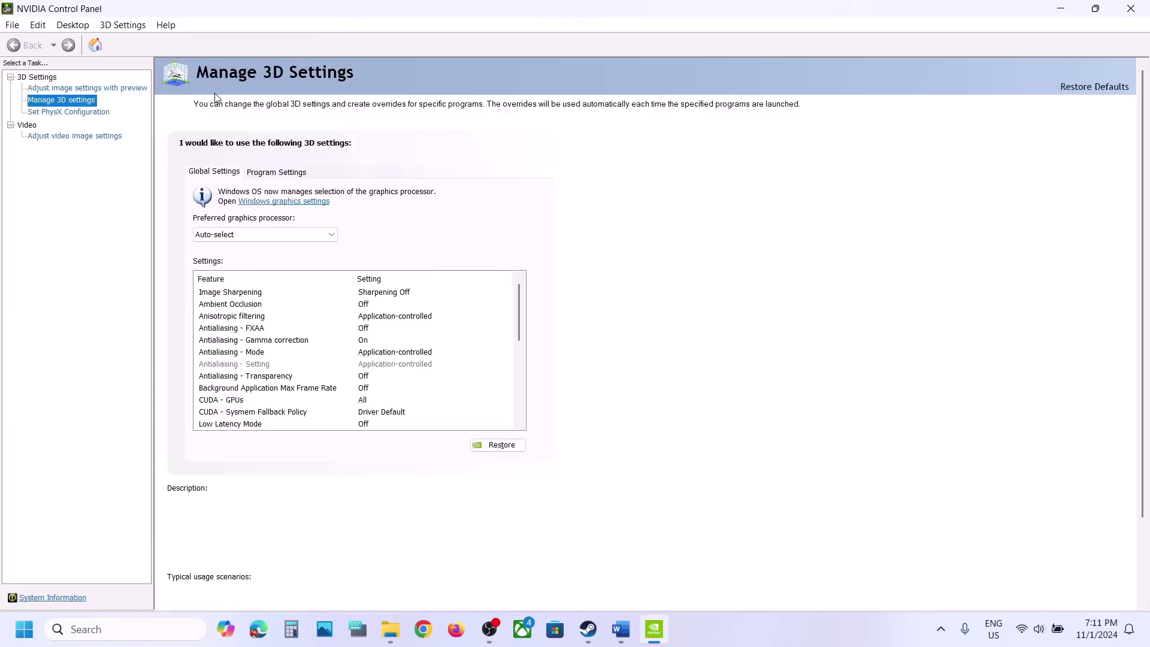
left_click(166, 25)
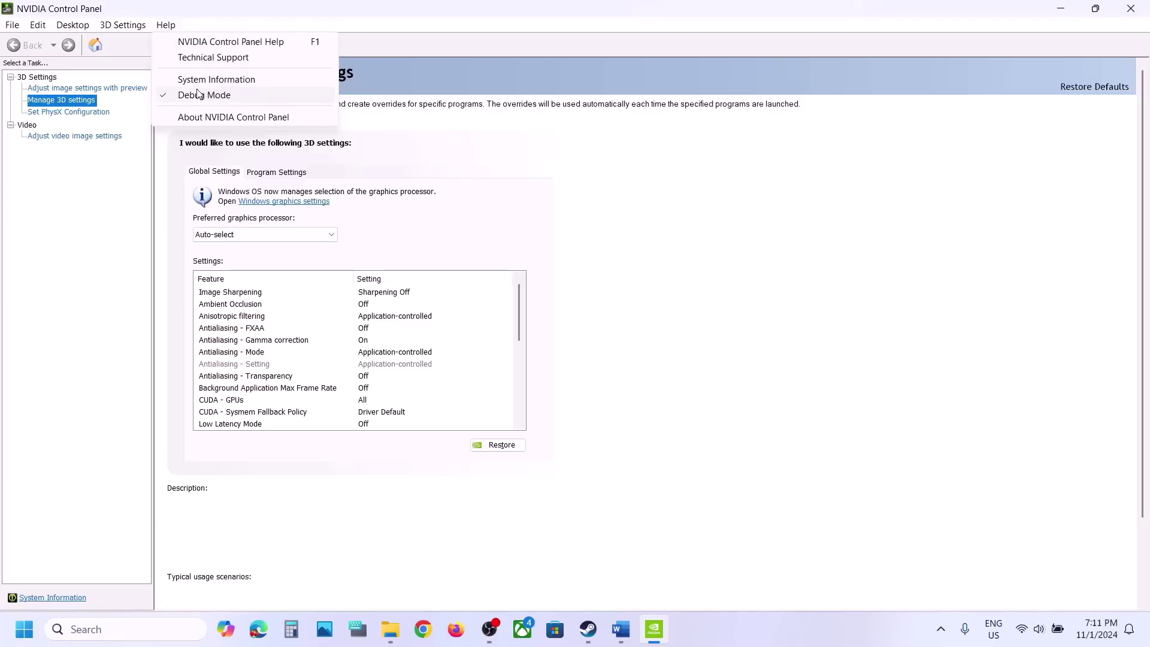
left_click(823, 289)
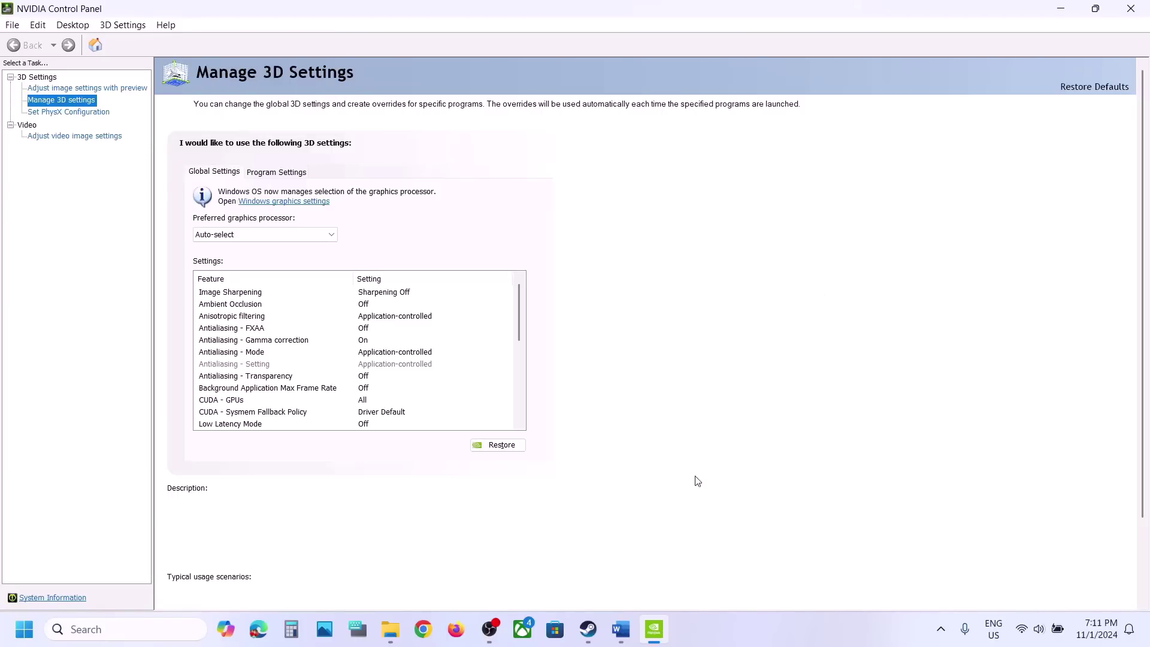
- Review Step 4 in the Word instructions about allowing the game exe through the antivirus program, Windows Security and Firewall
left_click(621, 629)
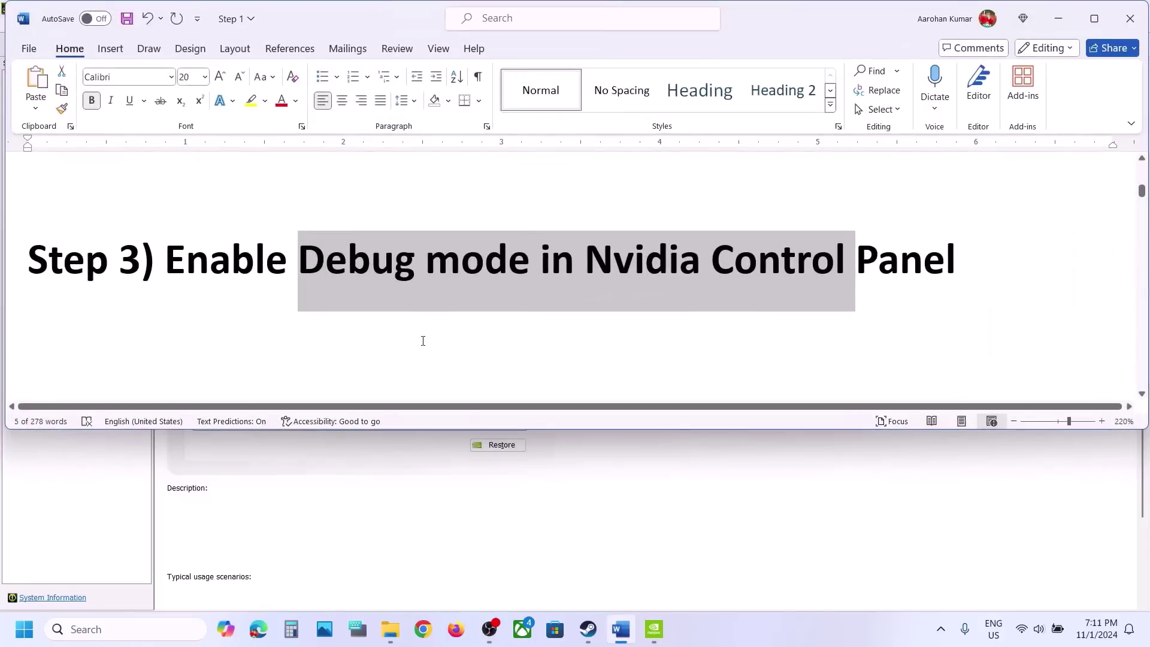
scroll(423, 340, "down", 1)
scroll(423, 341, "down", 2)
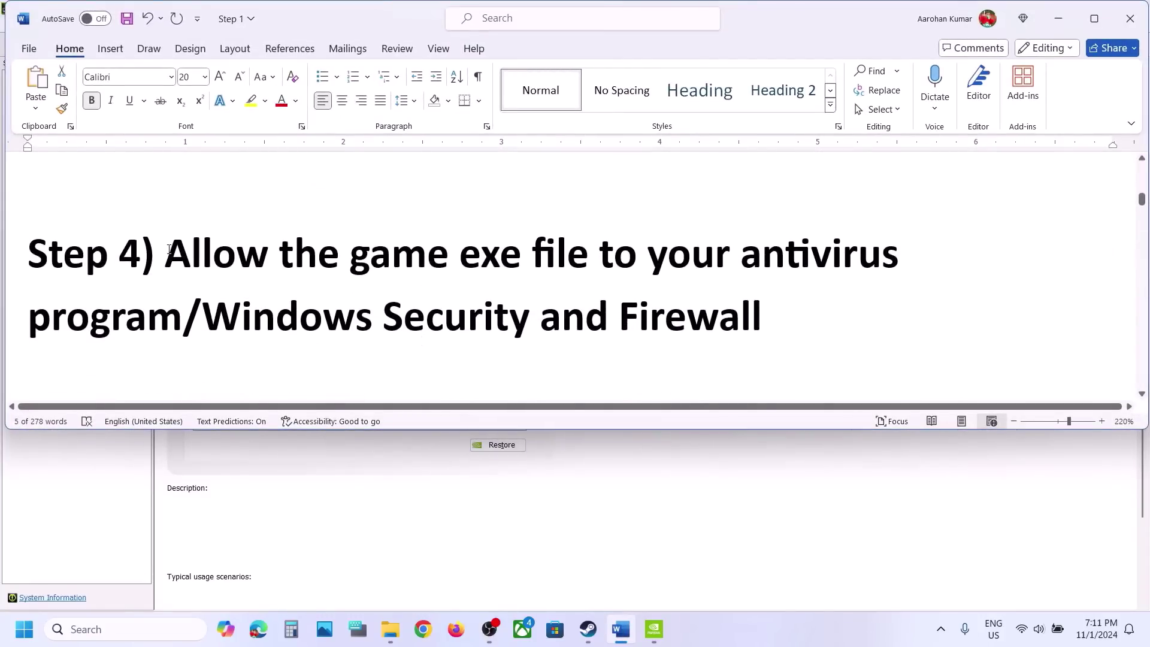
left_click_drag(168, 248, 183, 317)
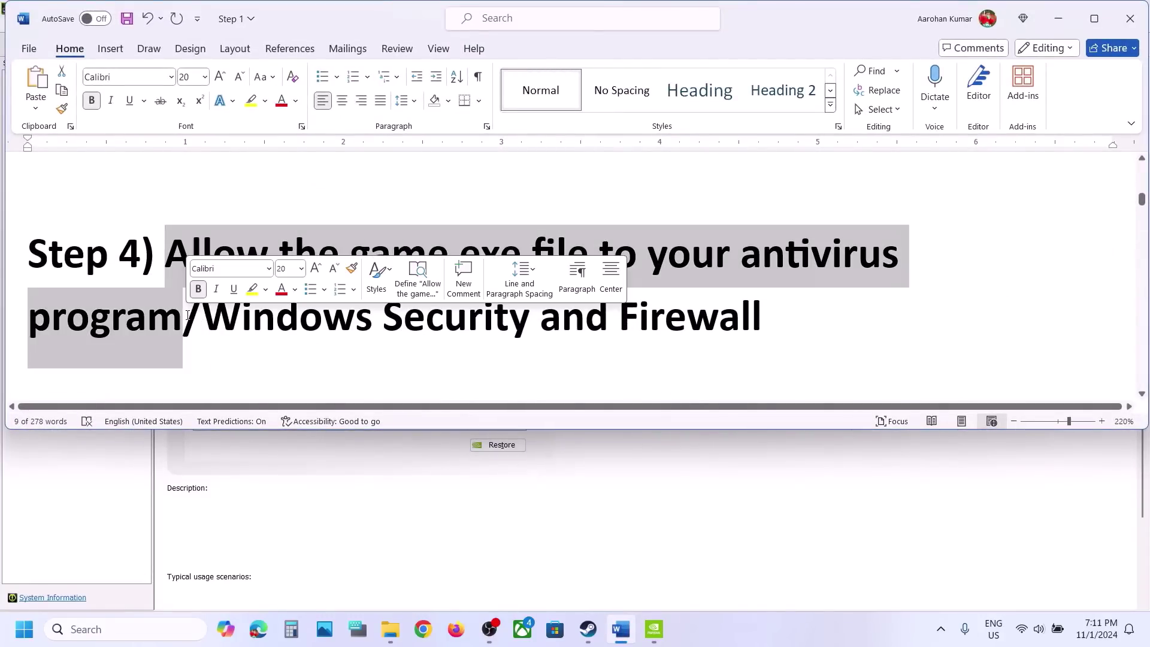
left_click(1094, 18)
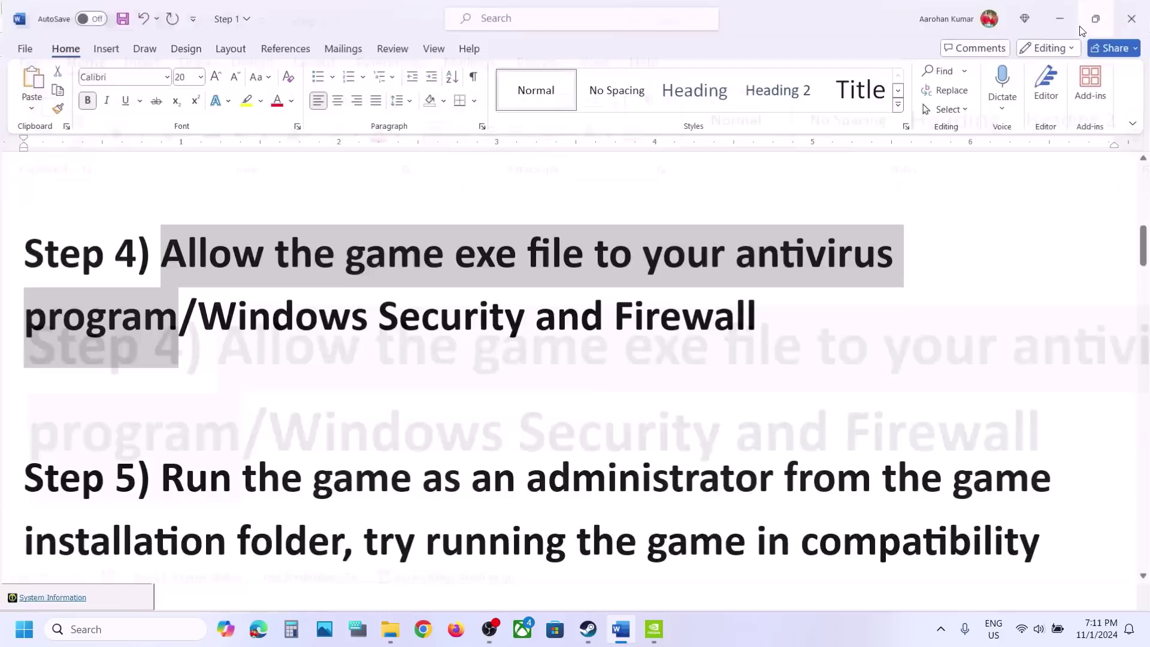
scroll(605, 289, "up", 2)
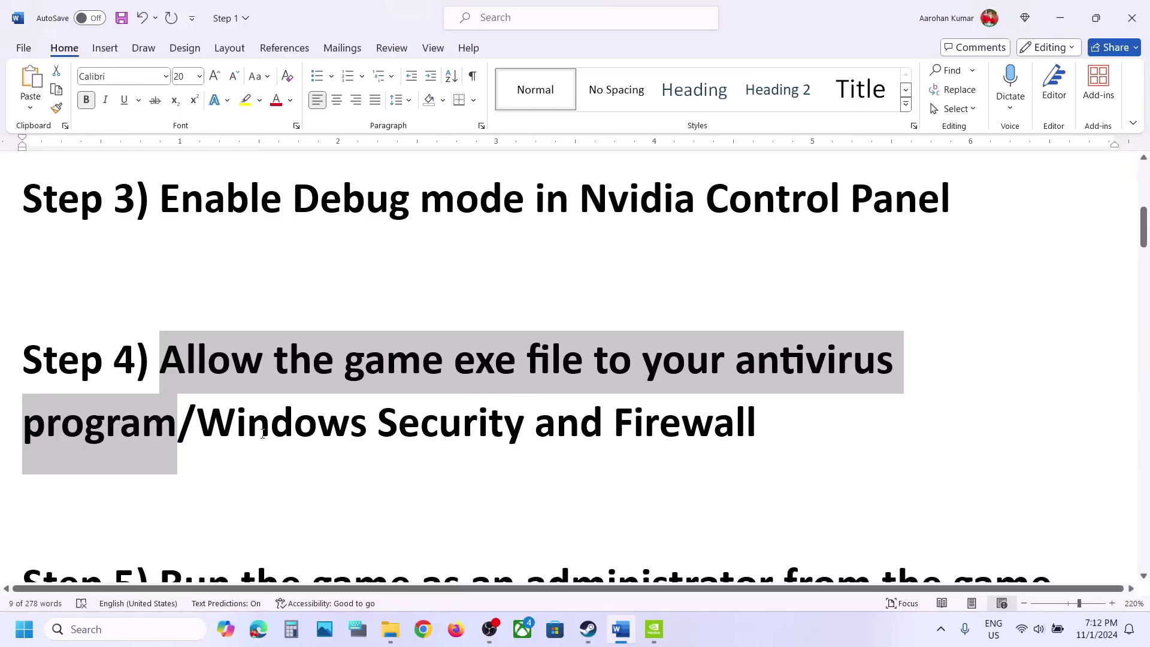
- Open the list of apps allowed through Controlled folder access under Ransomware protection in Windows Security
key("super+i")
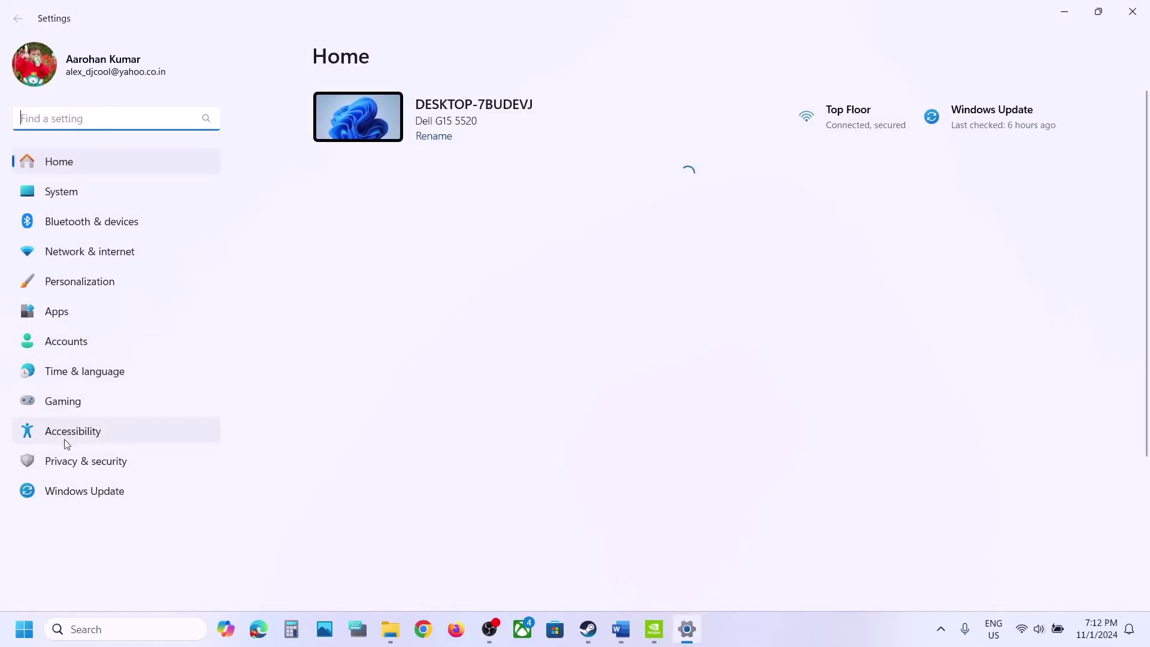
left_click(66, 461)
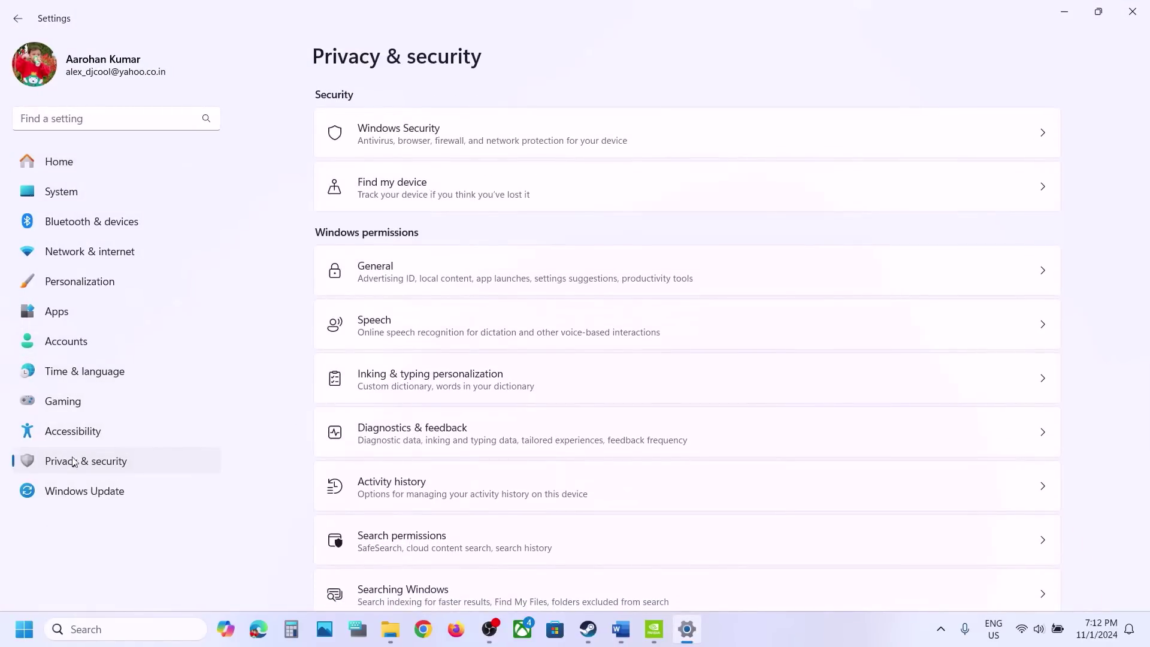
left_click(427, 134)
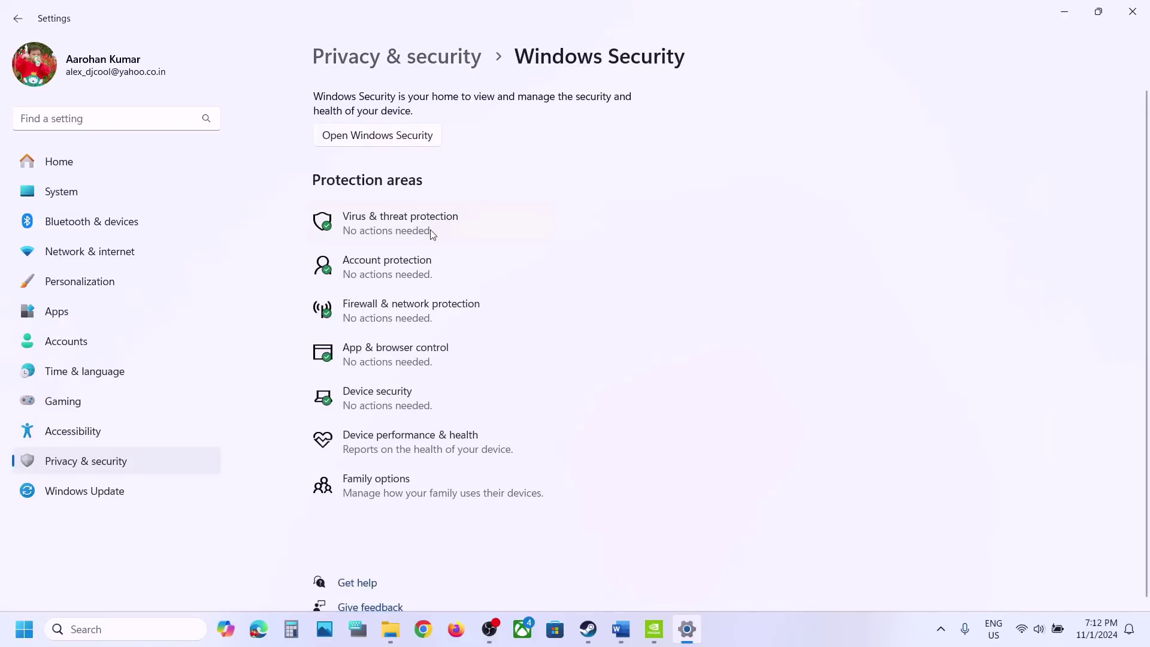
left_click(432, 234)
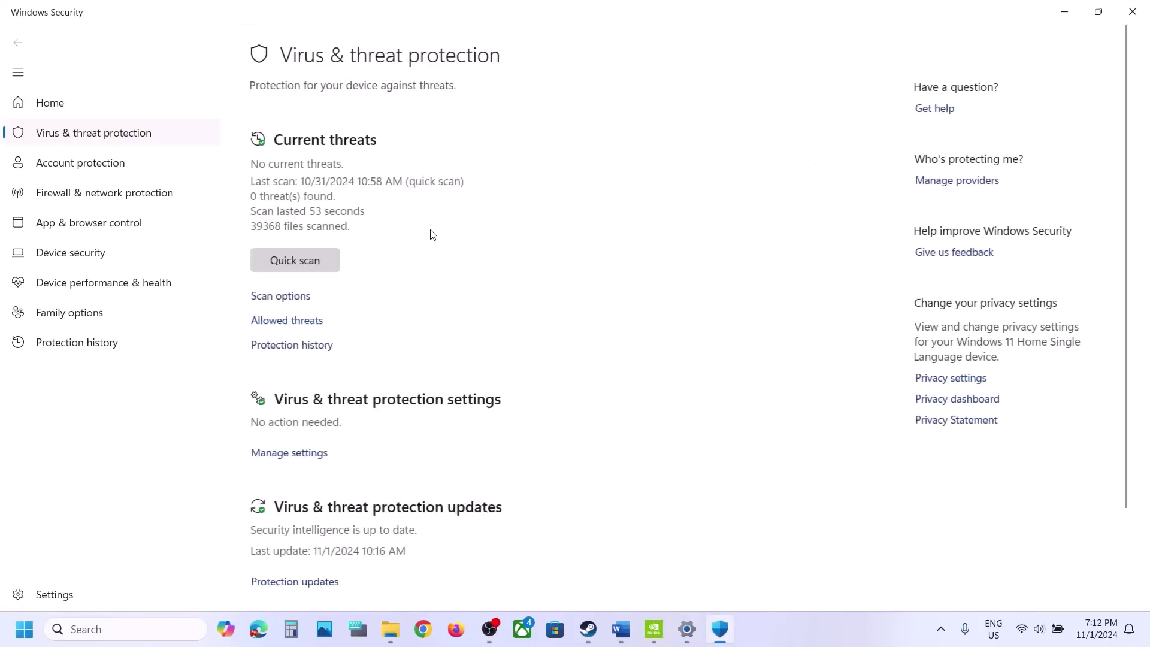
scroll(446, 326, "down", 3)
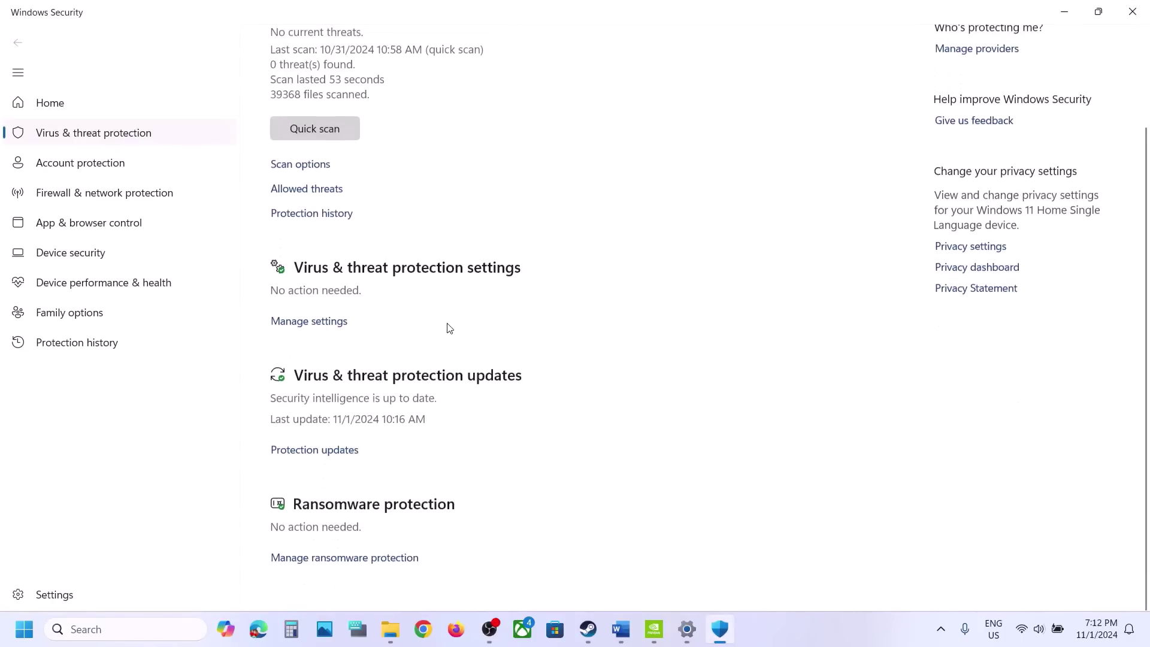
left_click(329, 560)
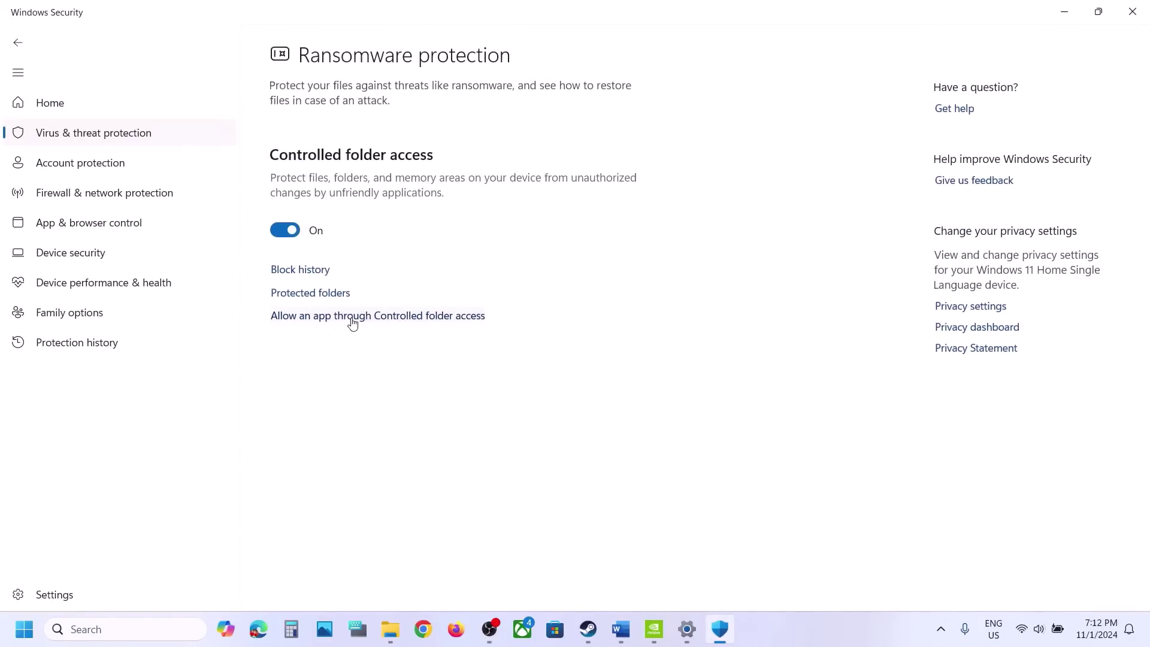
left_click(352, 316)
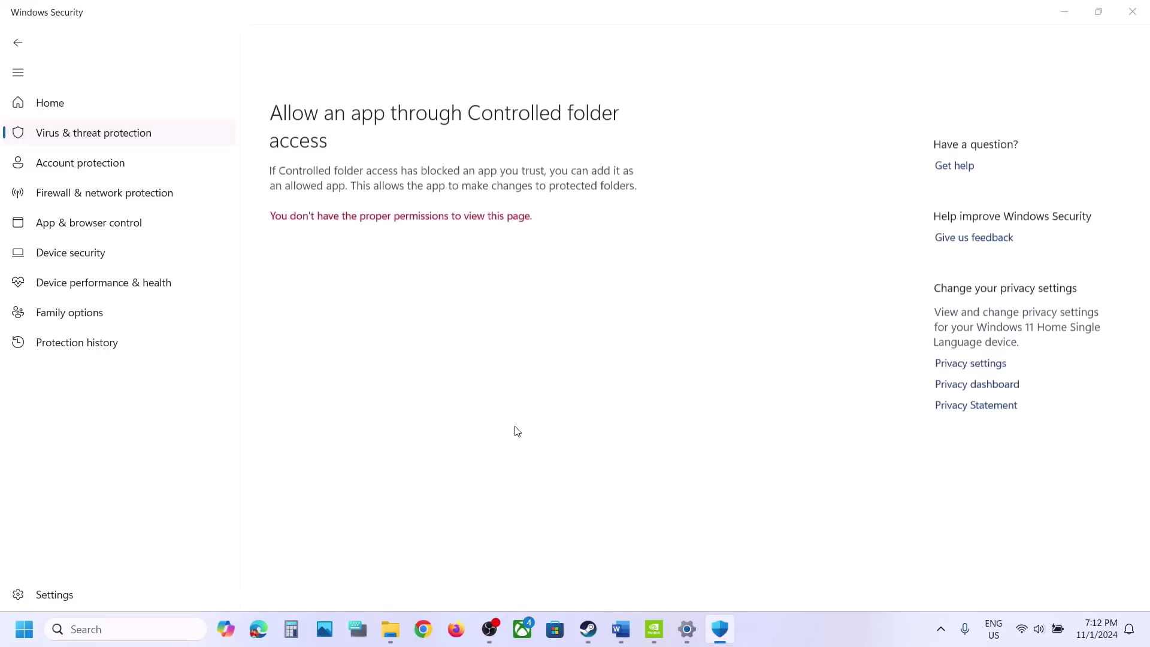
scroll(516, 431, "down", 3)
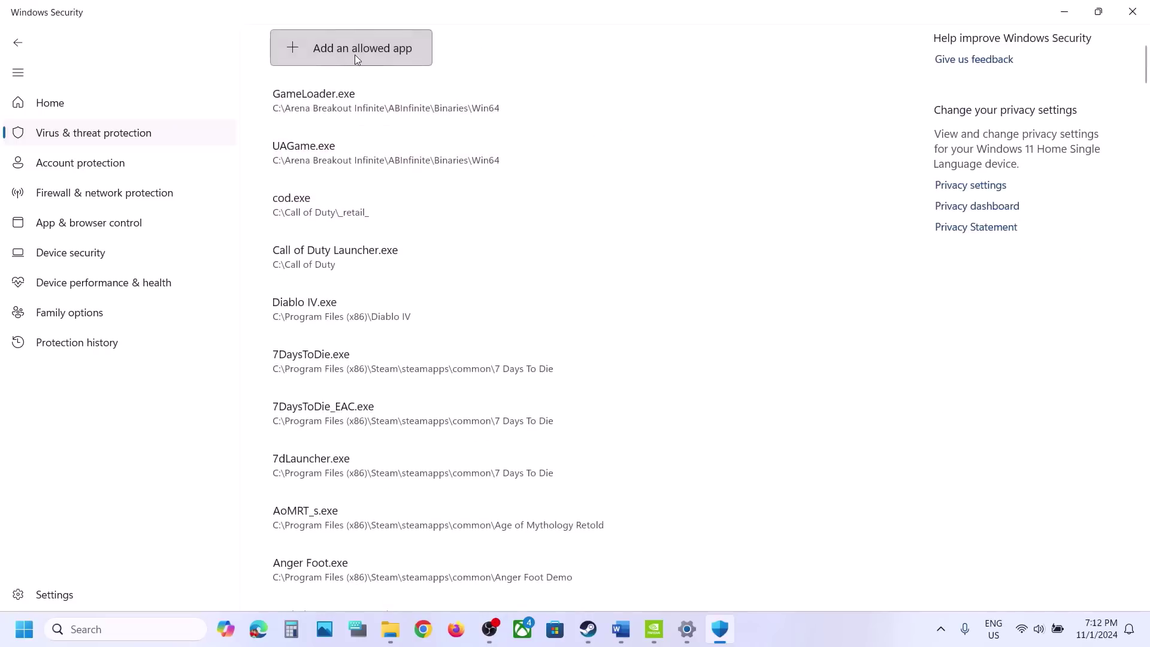
- Start adding an allowed app and browse to the C:\Program Files (x86)\Steam folder
left_click(354, 52)
left_click(355, 103)
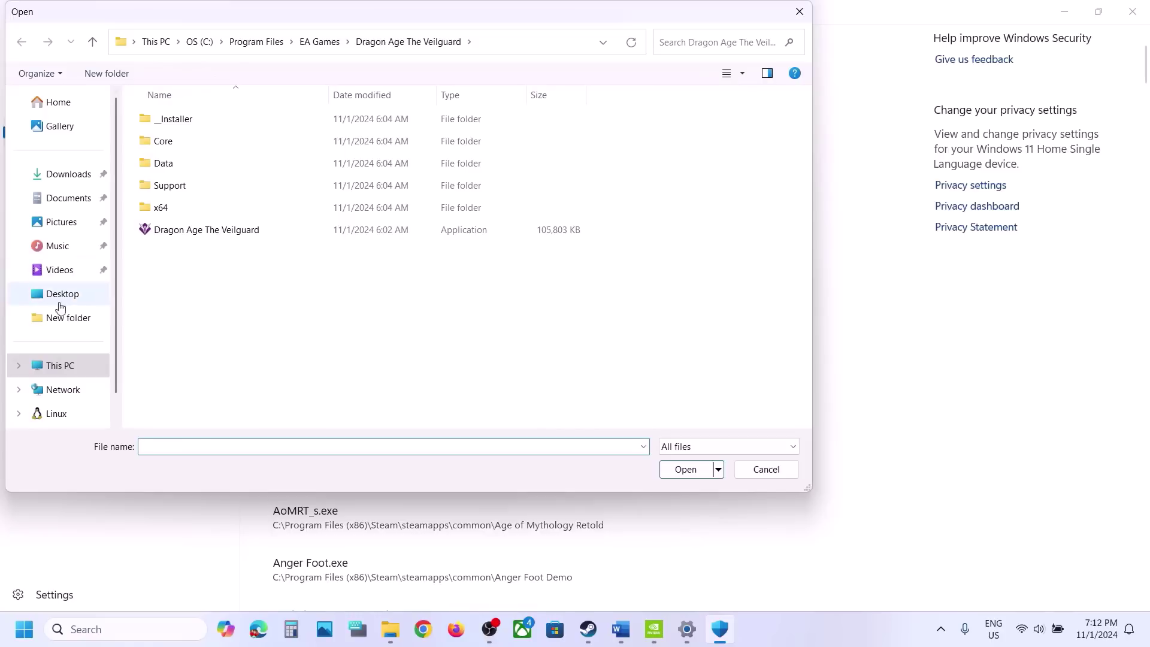
left_click(53, 365)
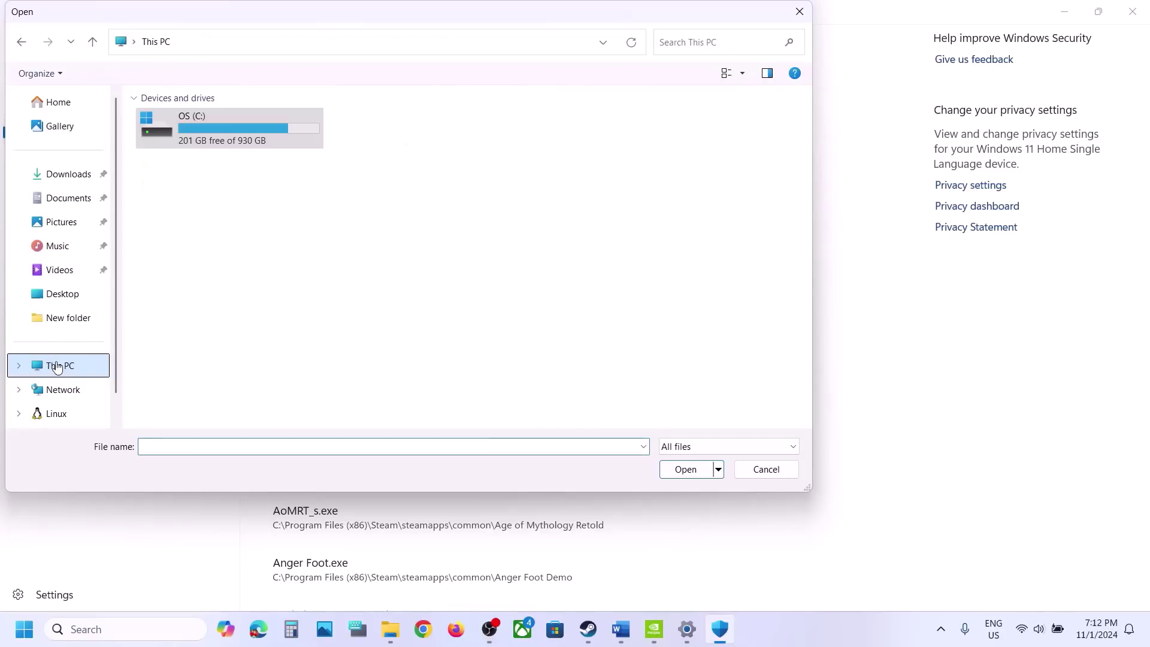
double_click(244, 153)
scroll(244, 154, "down", 5)
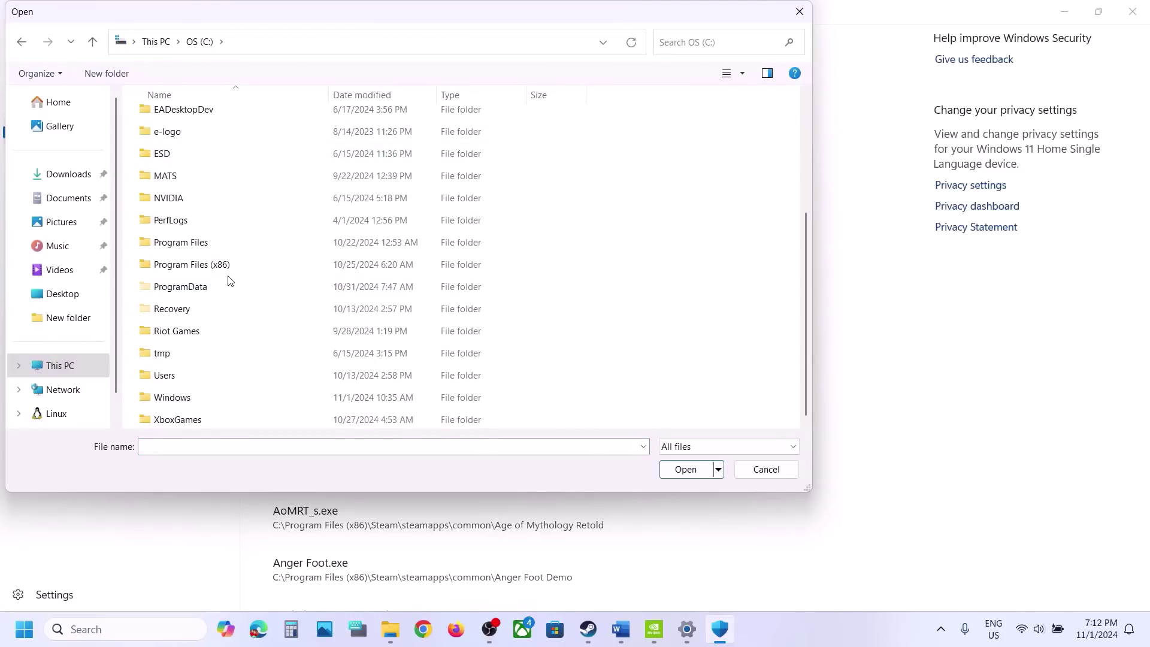
double_click(228, 267)
scroll(215, 281, "down", 4)
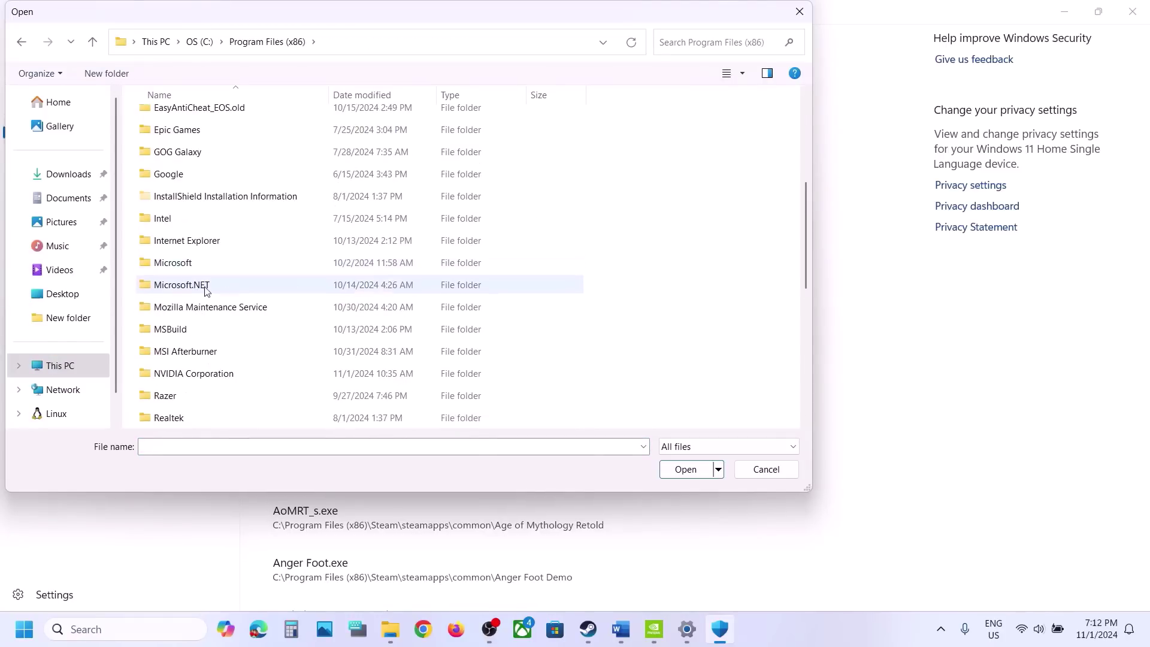
scroll(177, 367, "down", 4)
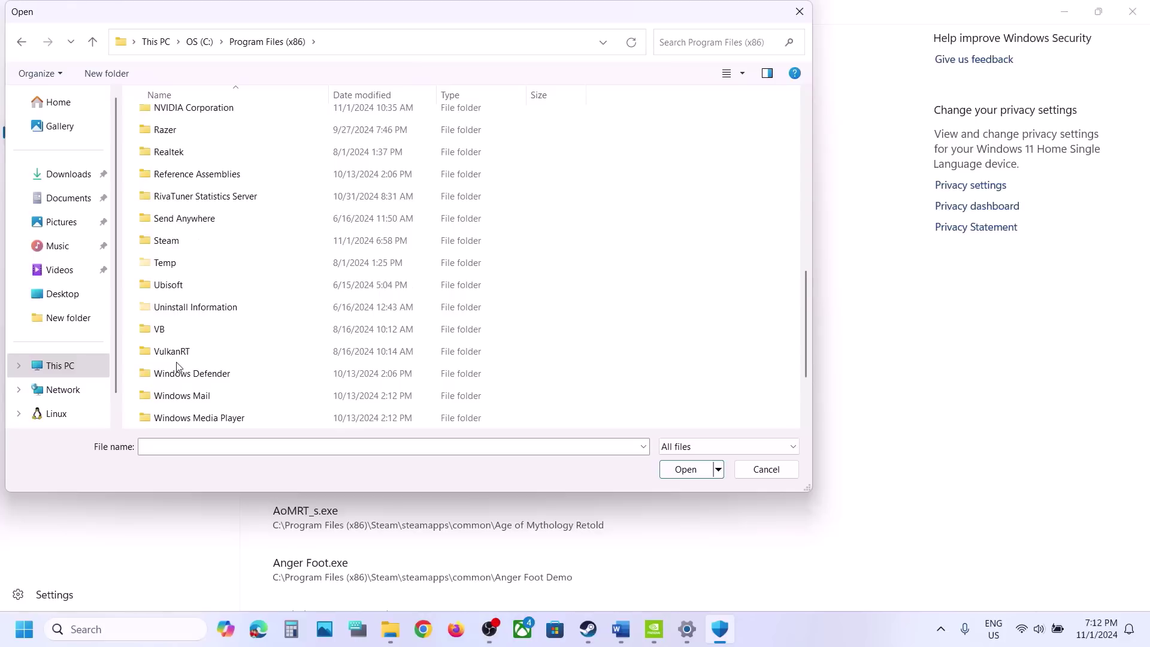
double_click(172, 241)
- Allow MonsterHunterWildsBeta from steamapps\common\MonsterHunterWildsBetatest through Controlled folder access
scroll(180, 240, "down", 4)
double_click(200, 221)
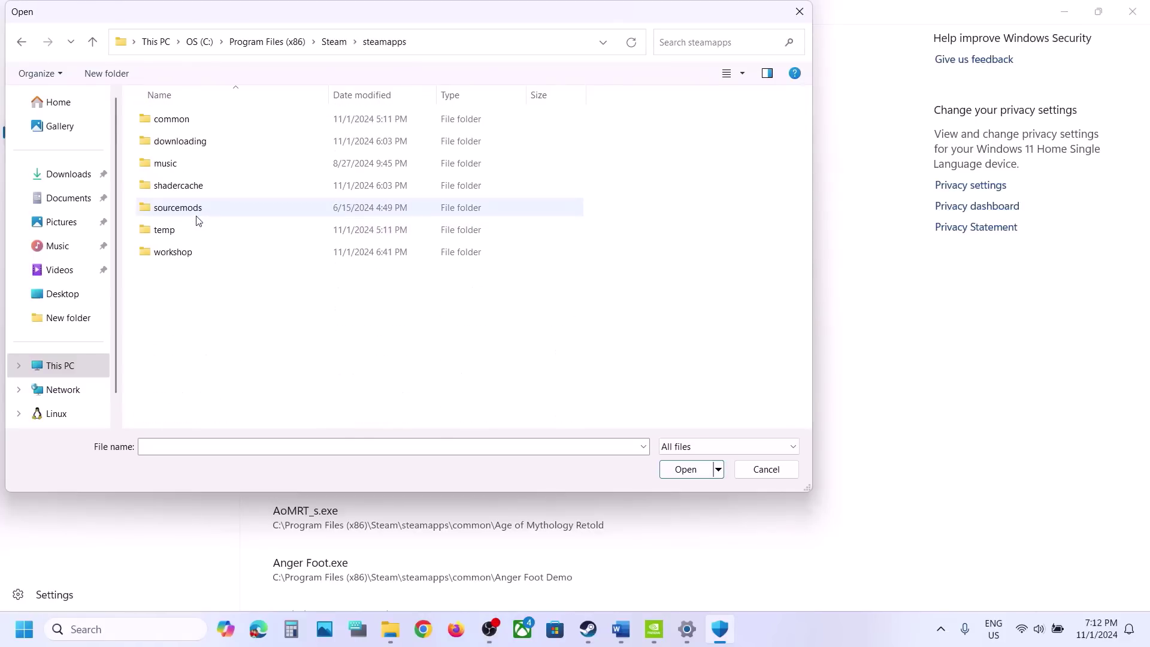
double_click(193, 123)
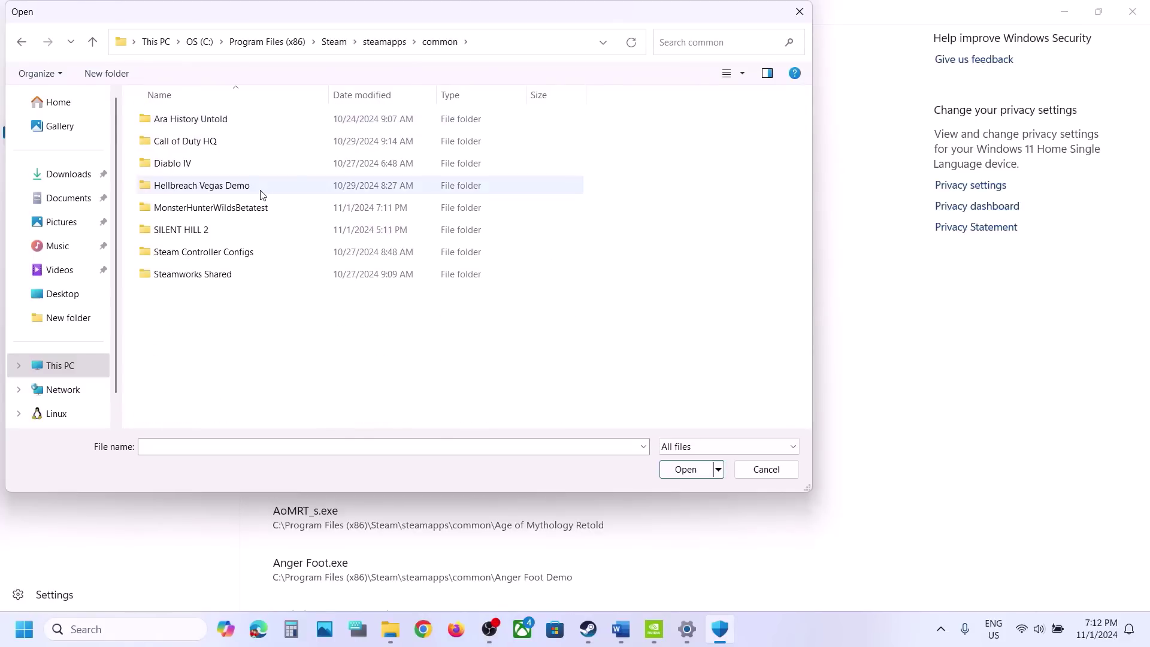
double_click(197, 210)
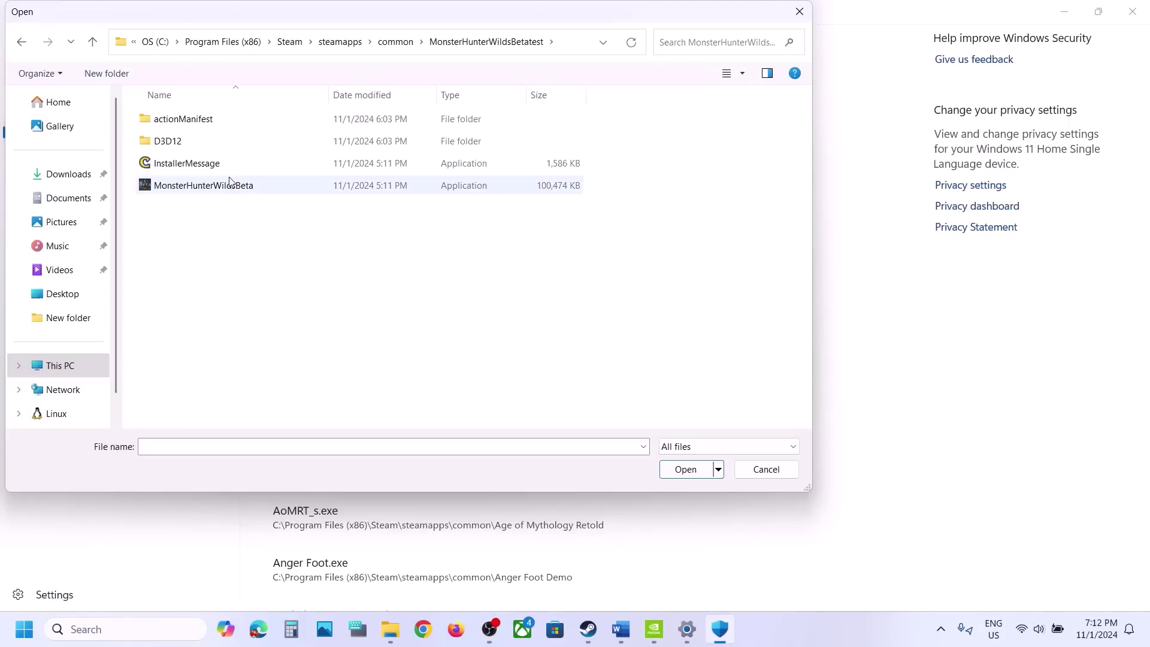
left_click(206, 187)
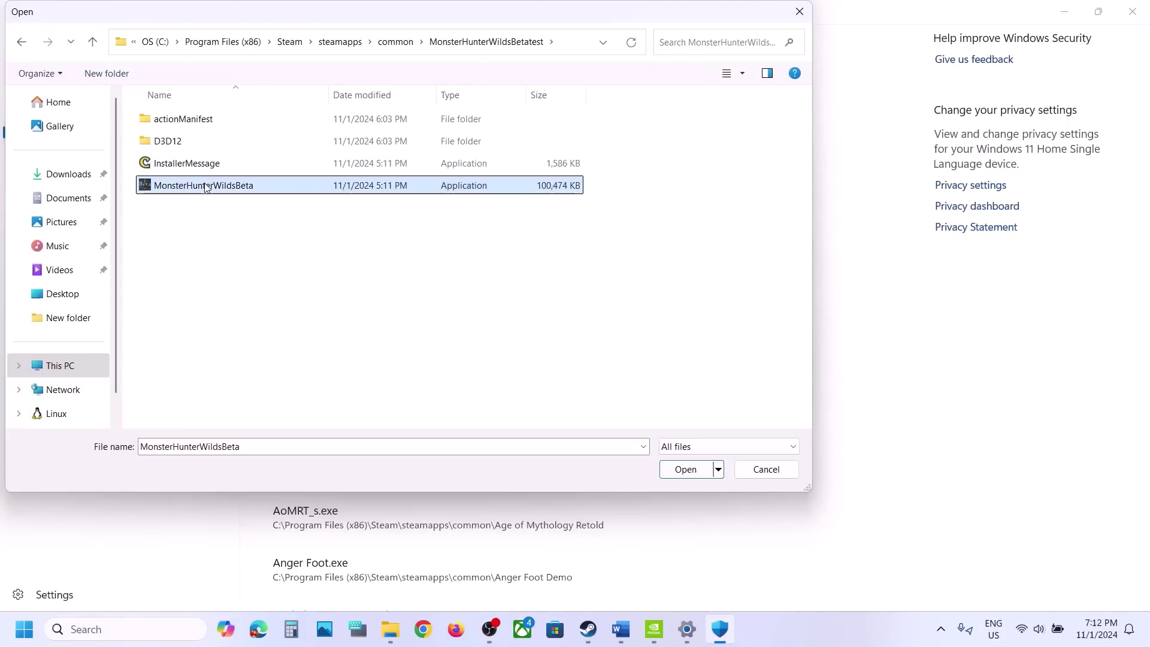
left_click(686, 469)
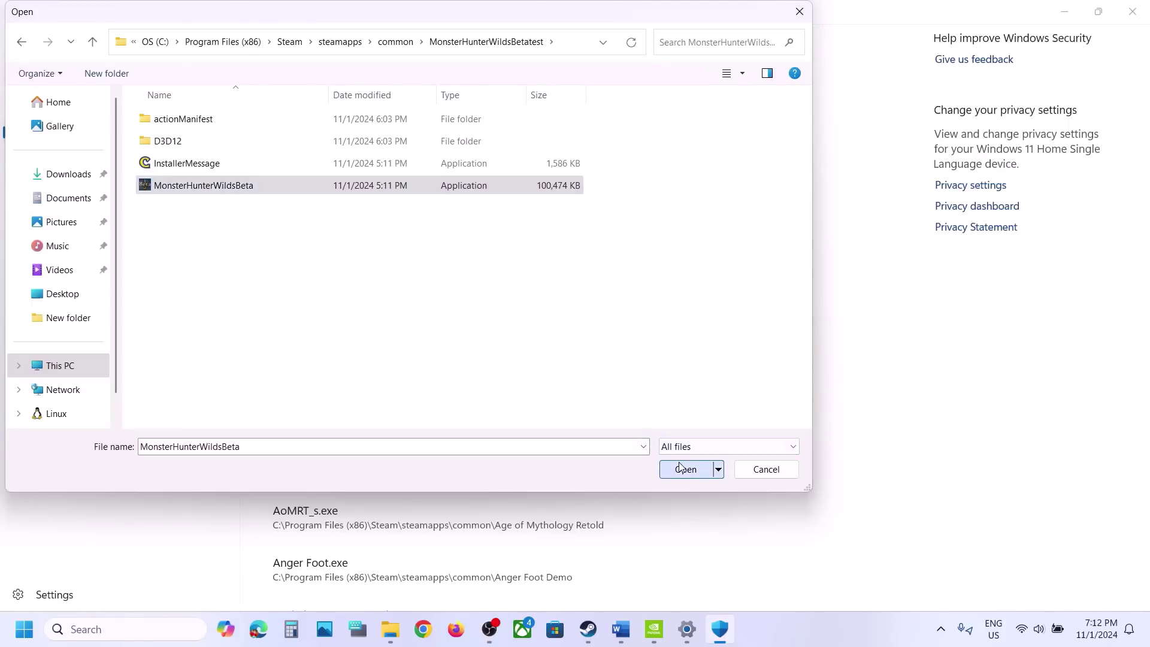
- Open the Windows Defender Firewall list of allowed apps through Control Panel's System and Security settings
left_click(117, 630)
type("control")
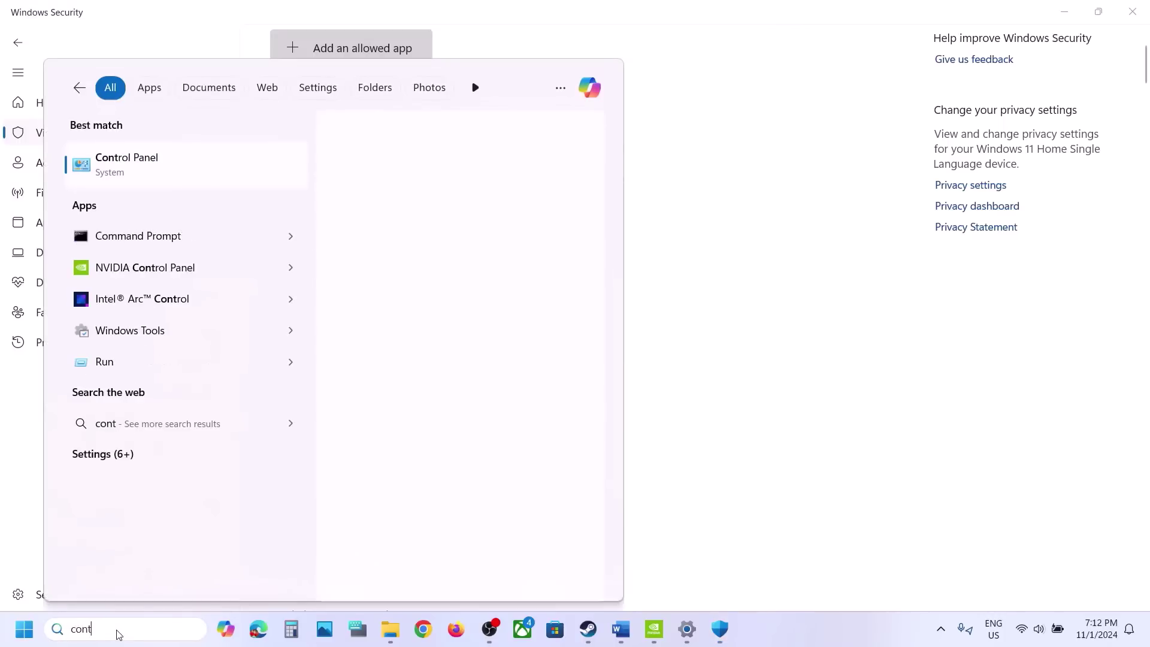
key("Return")
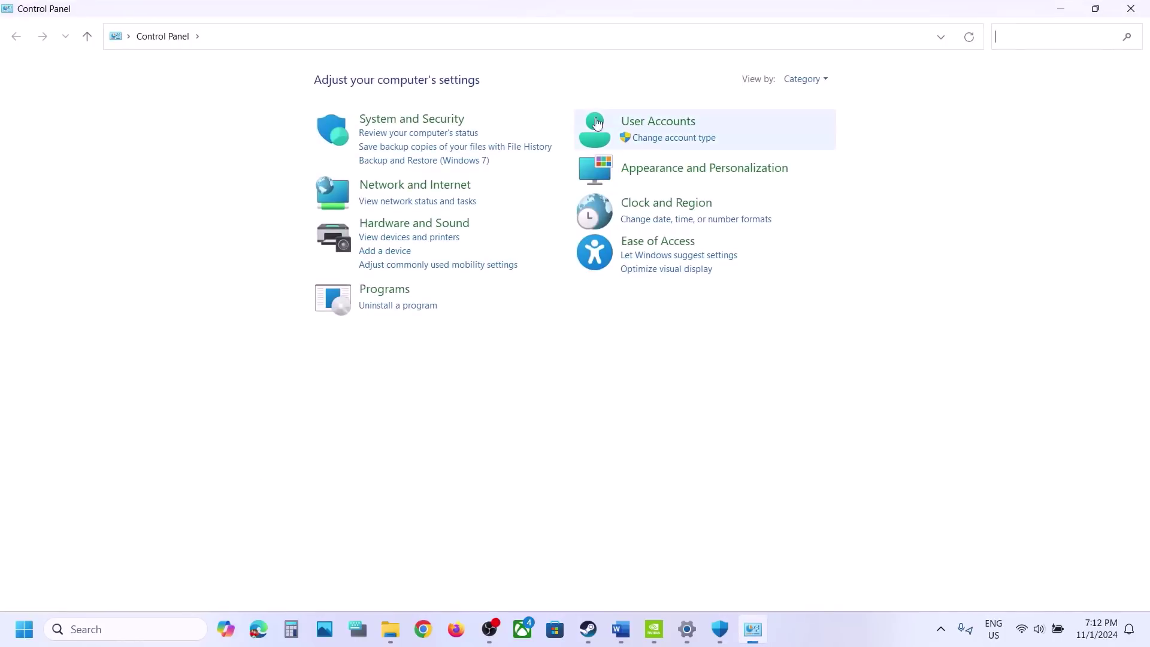
left_click(453, 125)
left_click(269, 130)
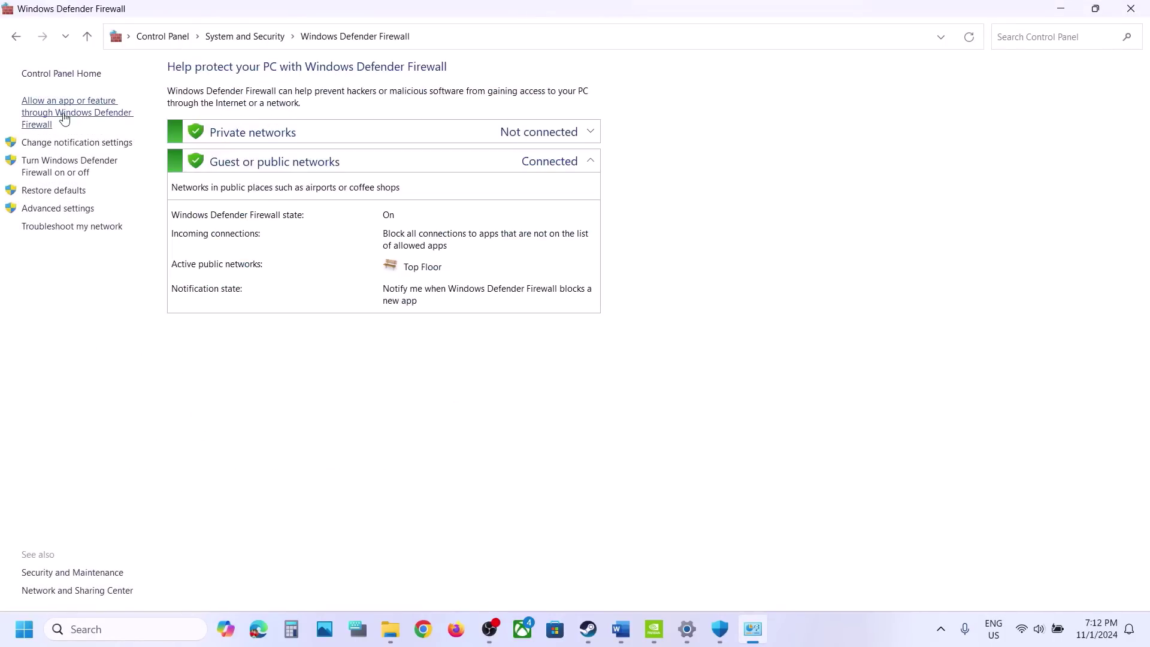
left_click(56, 114)
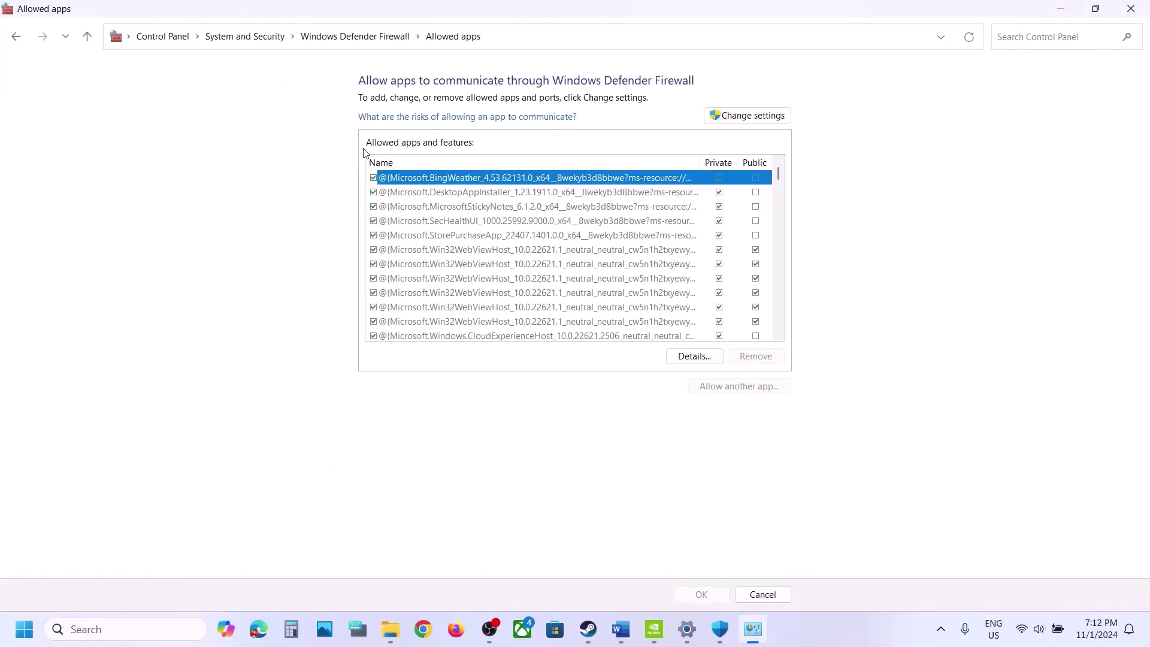
- Unlock the firewall's allowed apps settings and start browsing for another app to allow
left_click(733, 113)
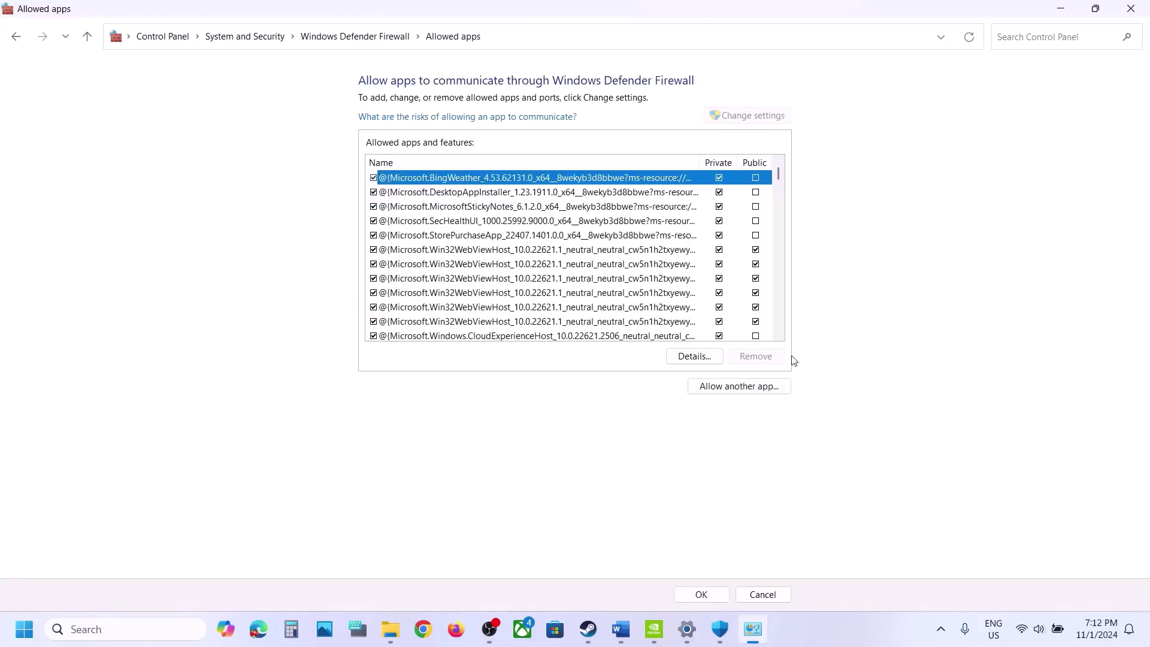
left_click(744, 387)
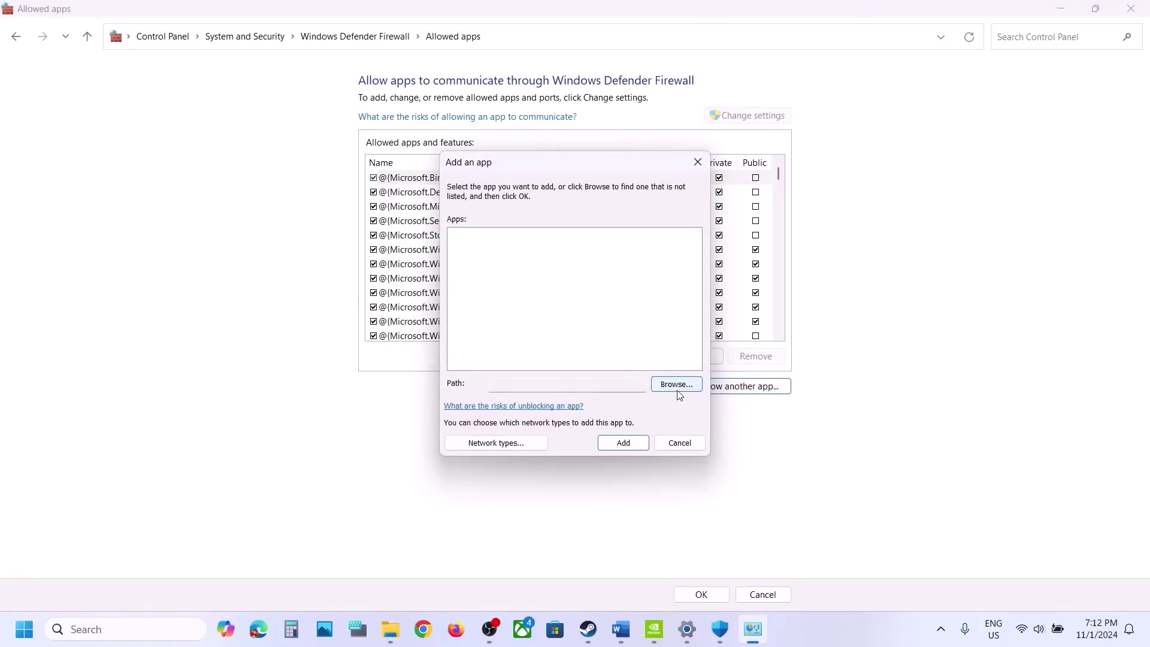
left_click(675, 386)
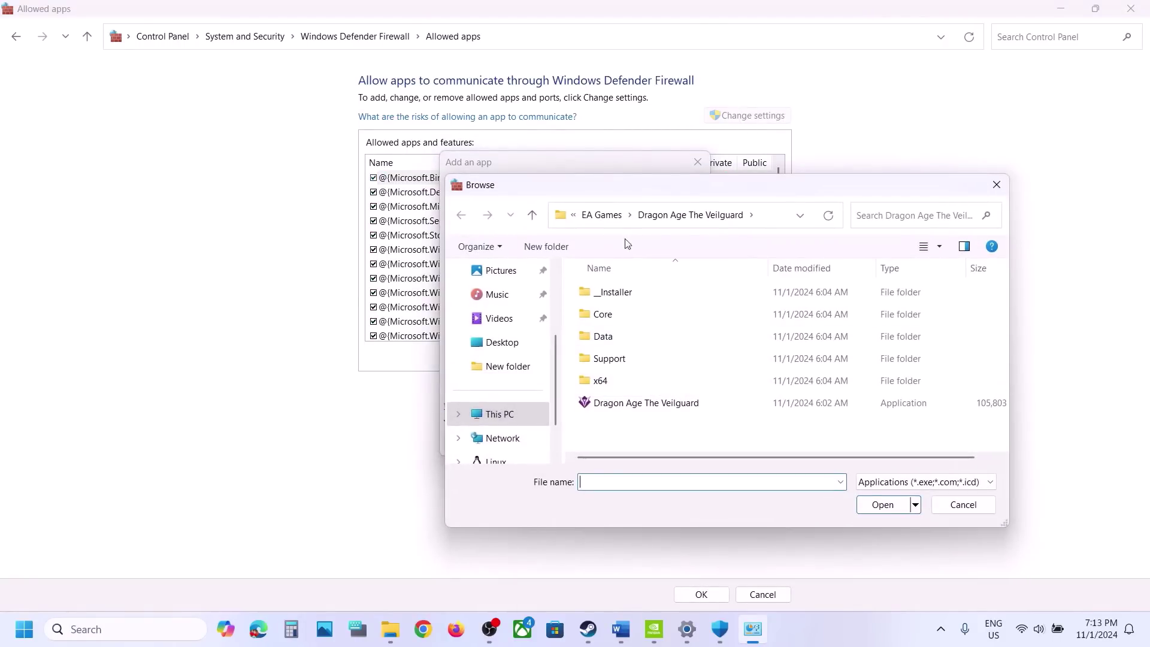
- Browse to the C:\Program Files (x86)\Steam folder to find the app to allow through the firewall
left_click(496, 414)
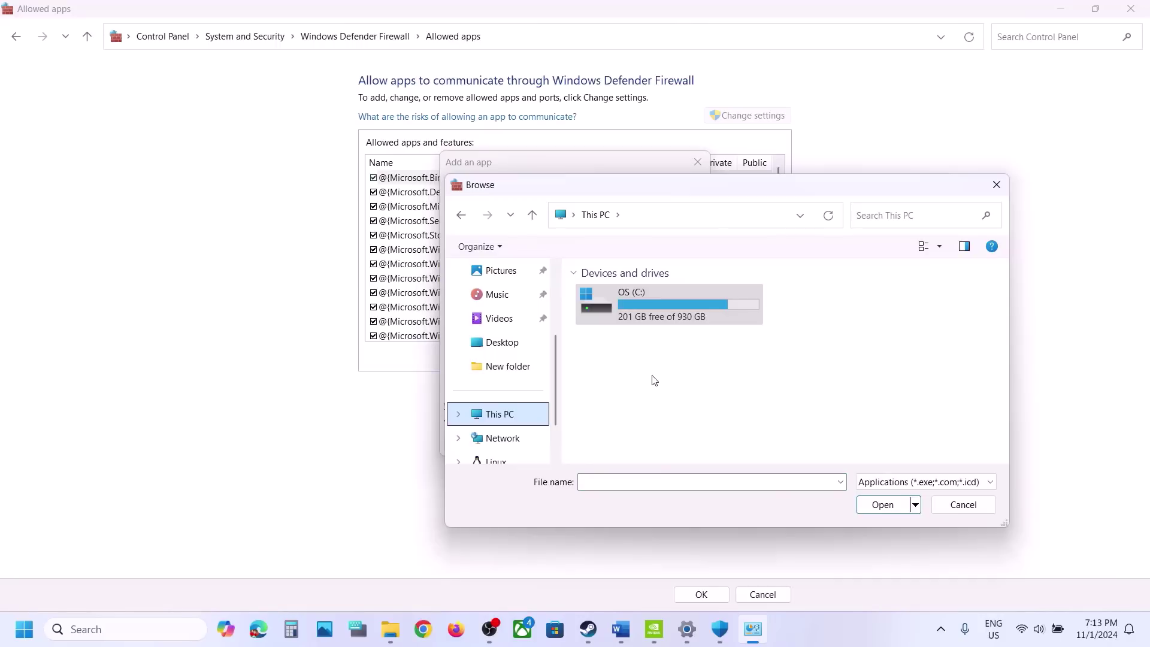
double_click(652, 325)
scroll(652, 326, "down", 3)
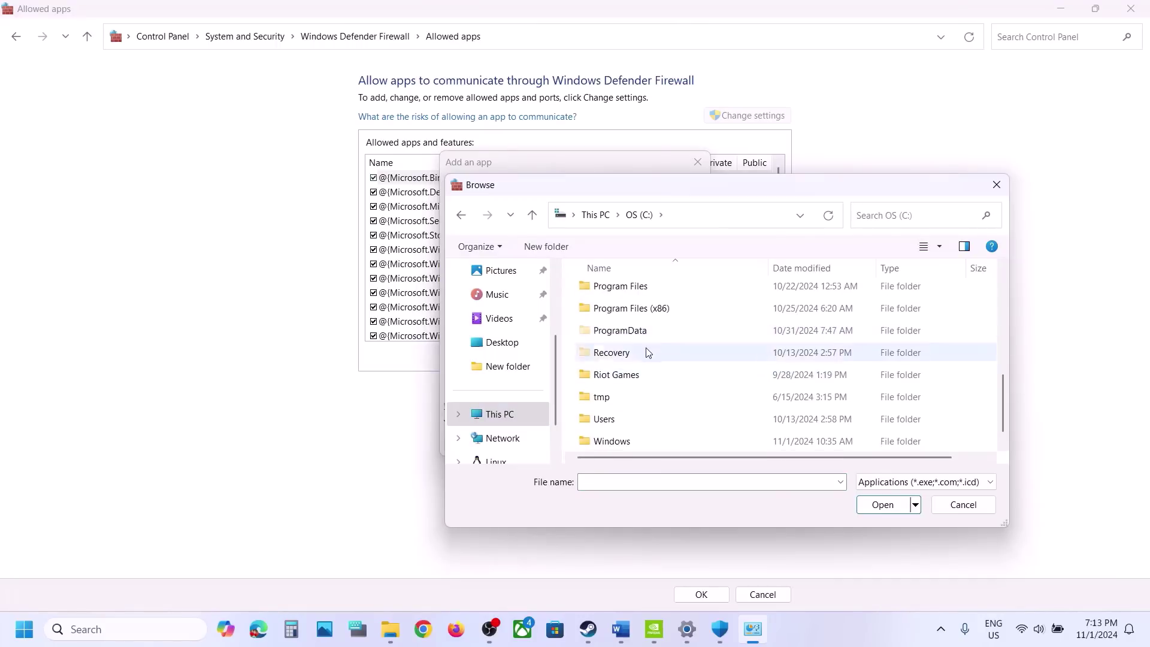
double_click(635, 309)
scroll(638, 389, "down", 4)
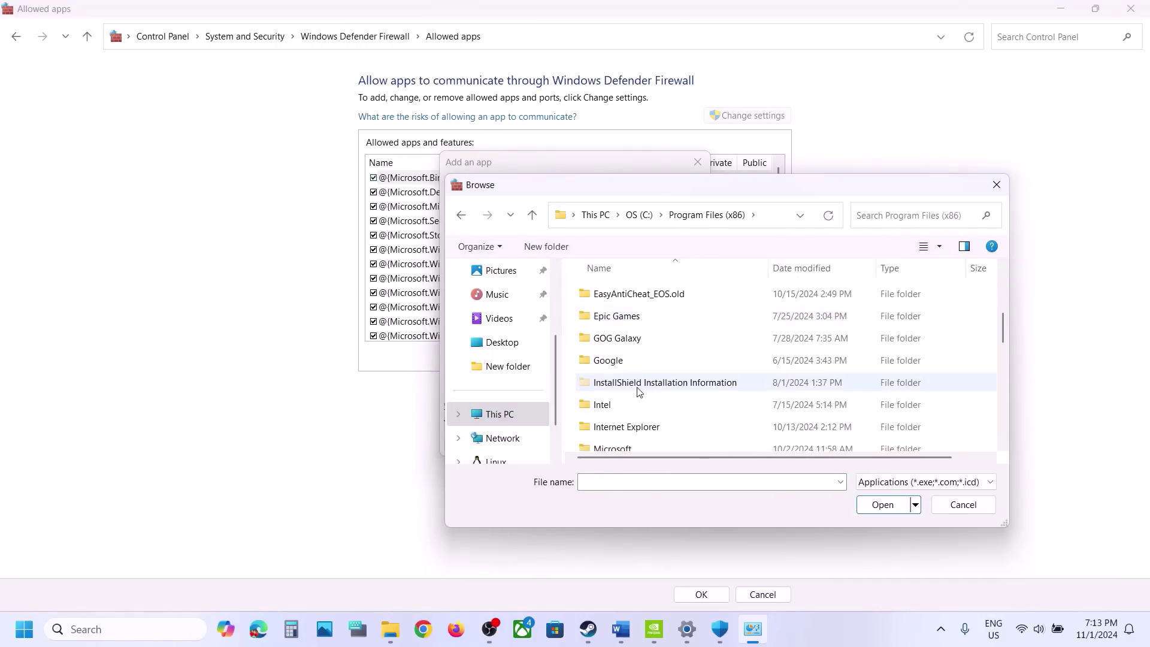
scroll(638, 391, "down", 3)
scroll(629, 360, "down", 3)
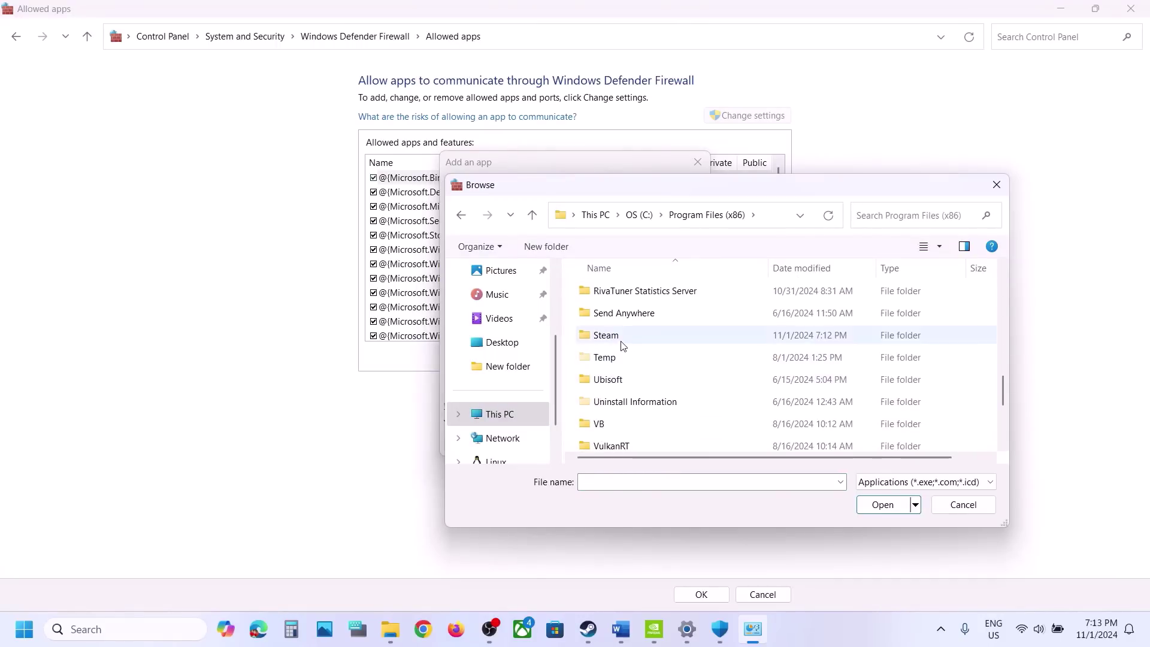
double_click(620, 336)
- Choose the MonsterHunterWildsBeta application from steamapps\common\MonsterHunterWildsBetatest as the app to add
scroll(621, 342, "down", 1)
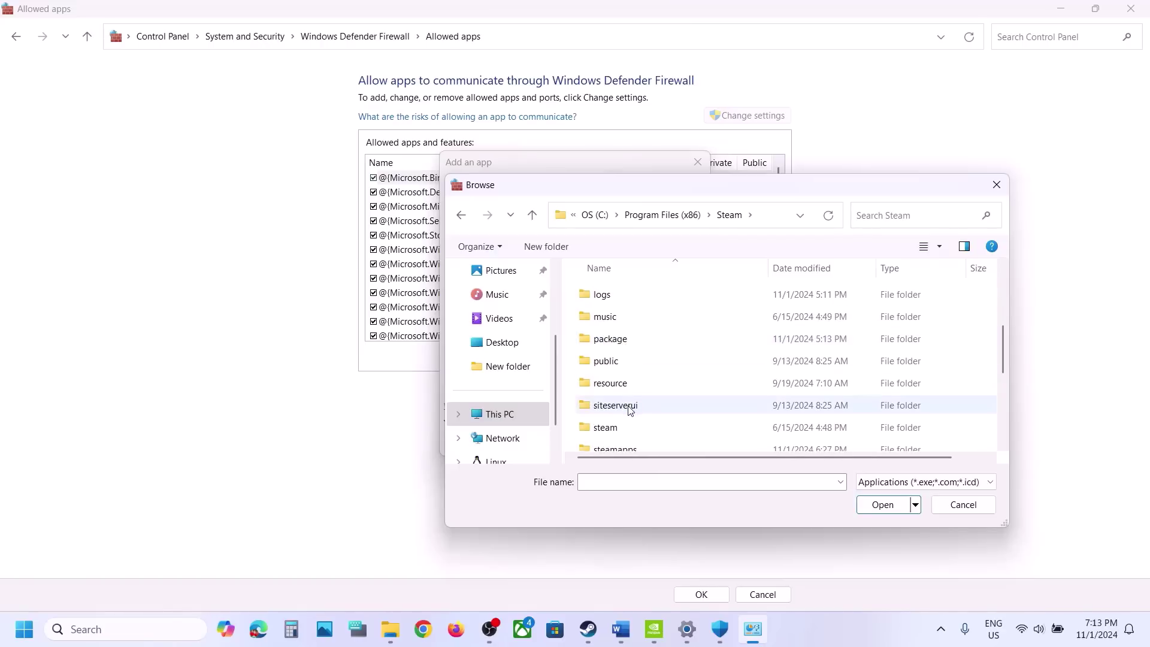
double_click(621, 446)
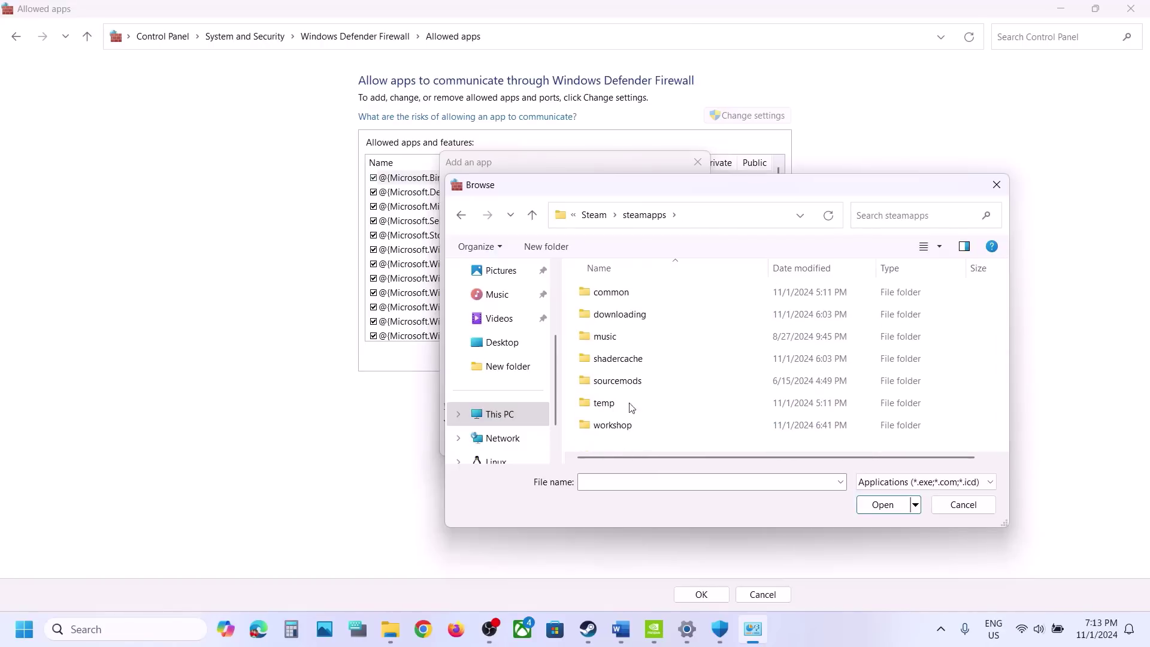
double_click(608, 293)
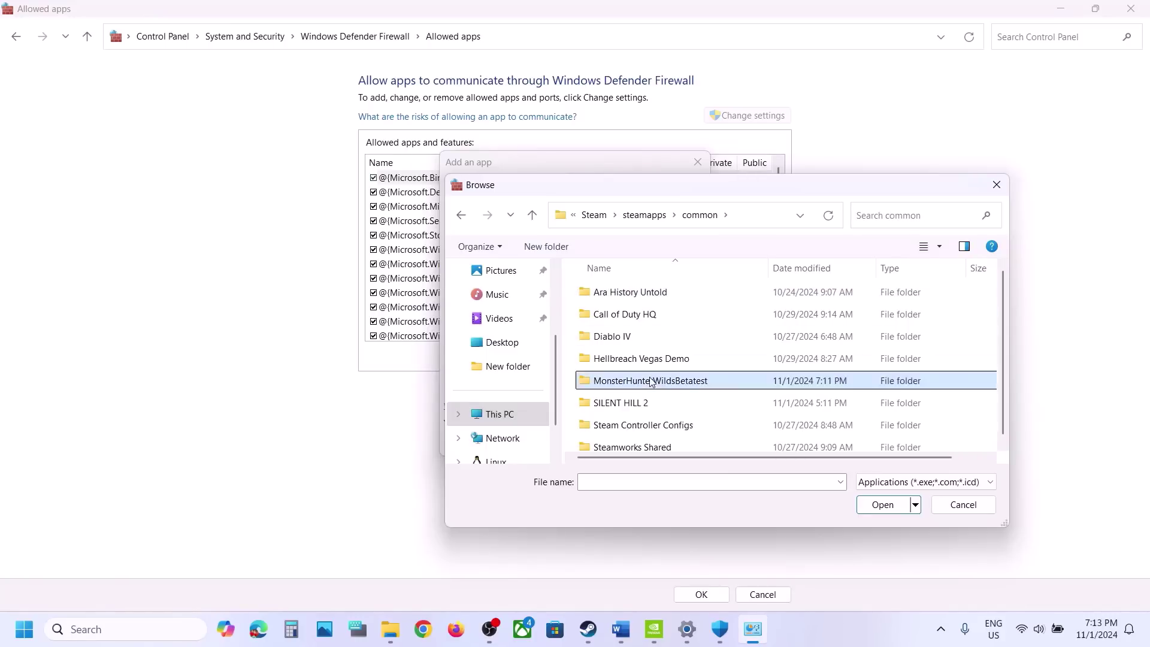
double_click(650, 381)
left_click(625, 358)
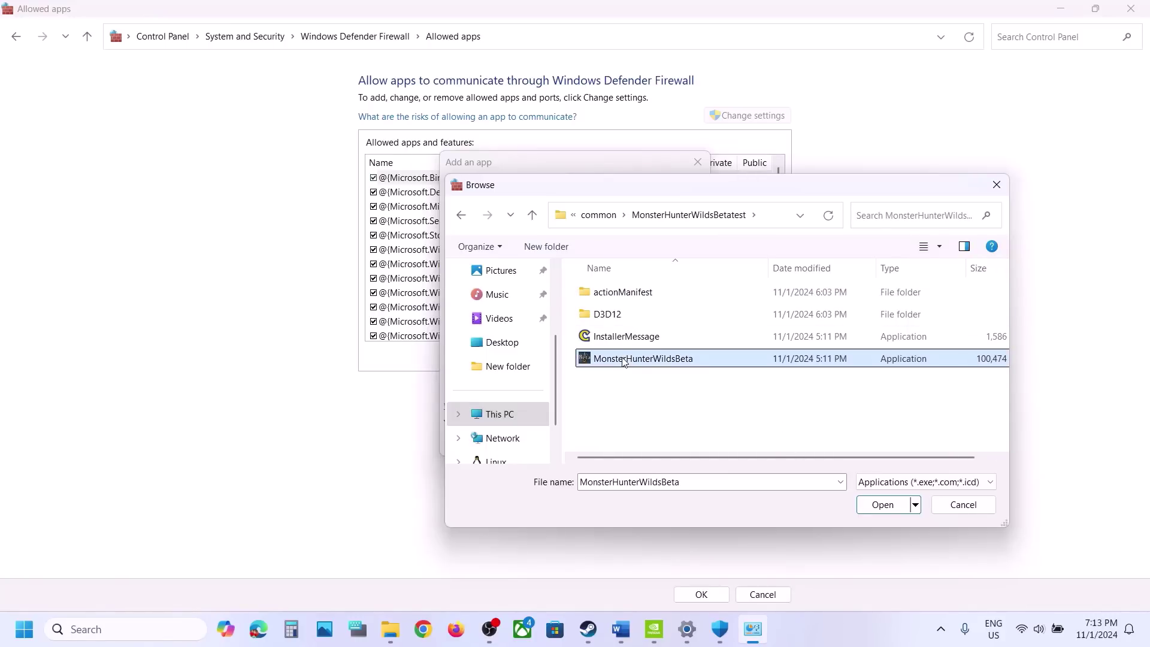
left_click(882, 506)
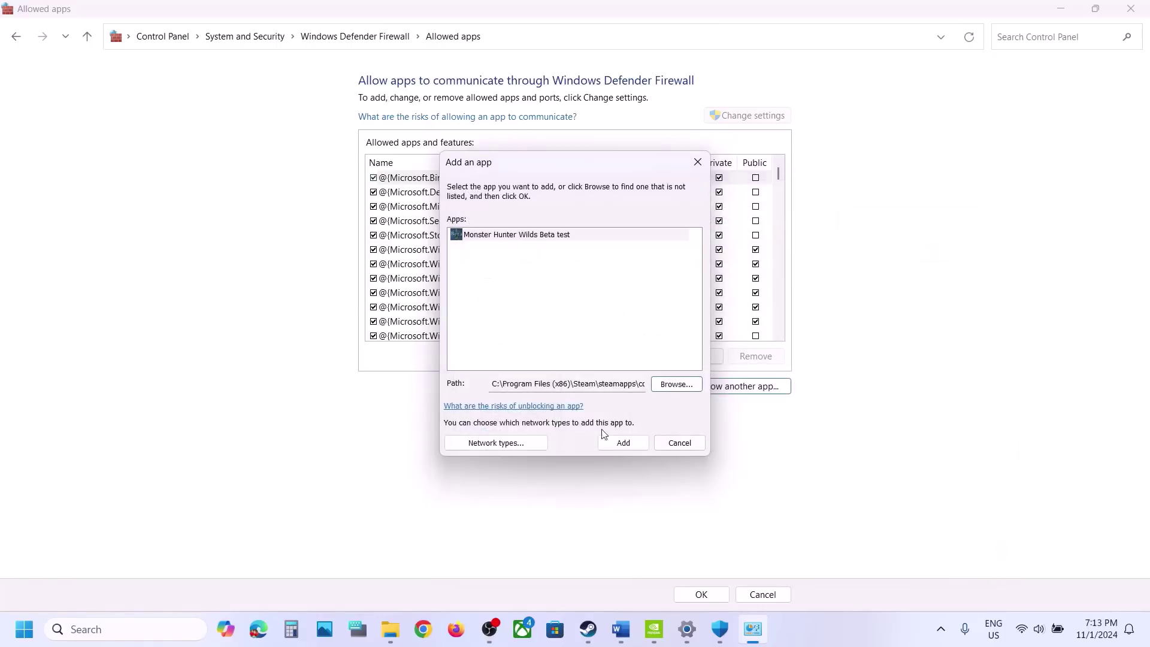
- Try to add Monster Hunter Wilds Beta test to the firewall's allowed apps, then dismiss the dialog for adding an app
left_click(620, 446)
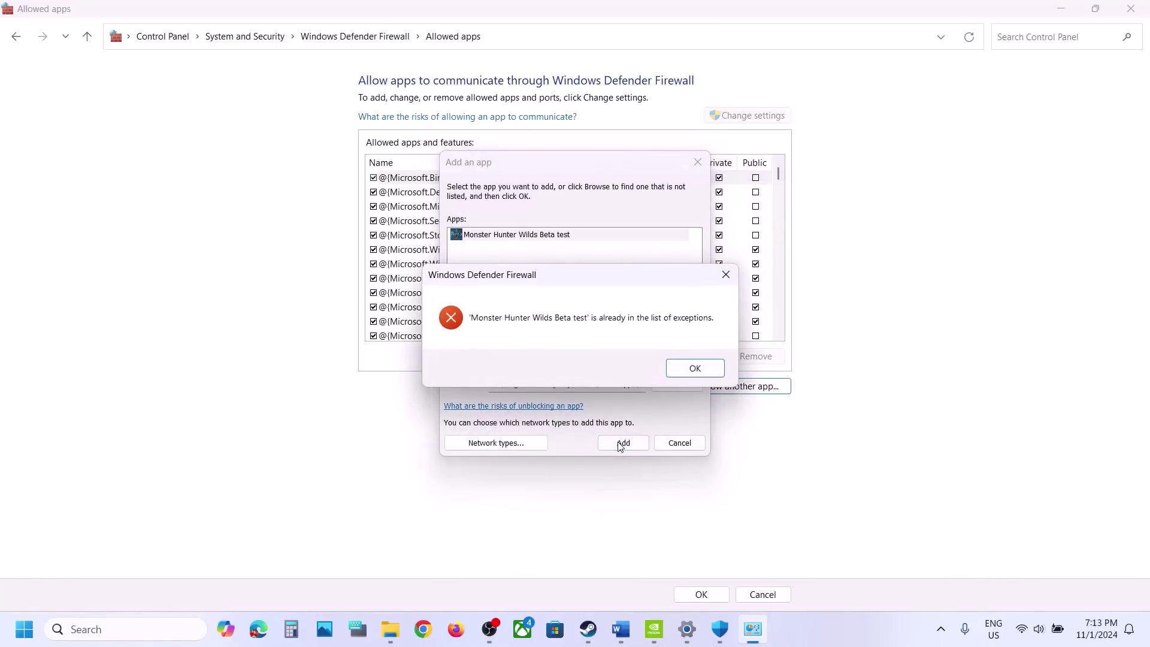
left_click(677, 365)
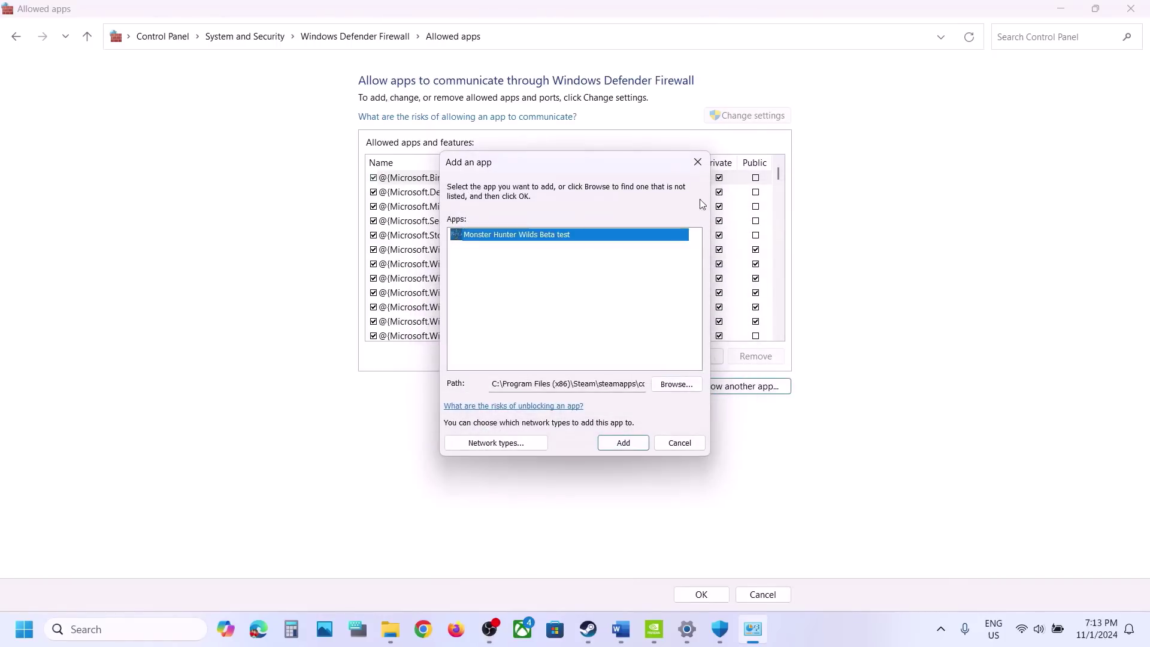
left_click(698, 163)
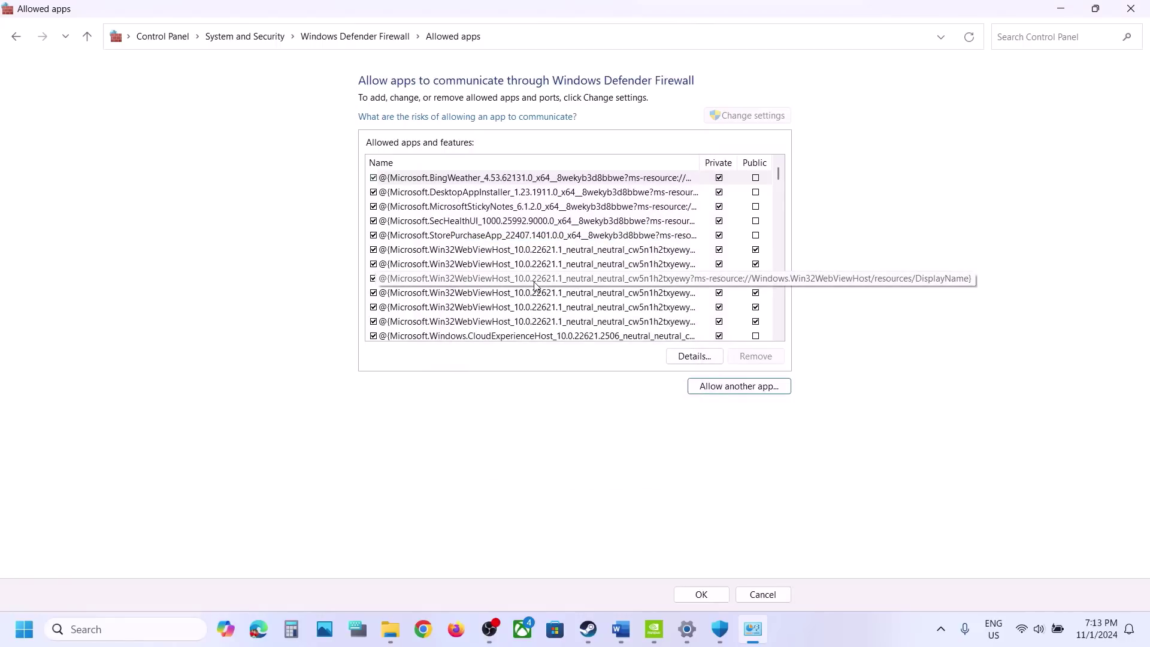
- Close the firewall, Windows Security and Settings windows and highlight Step 5 about running the game as administrator in the Word document
left_click(1130, 8)
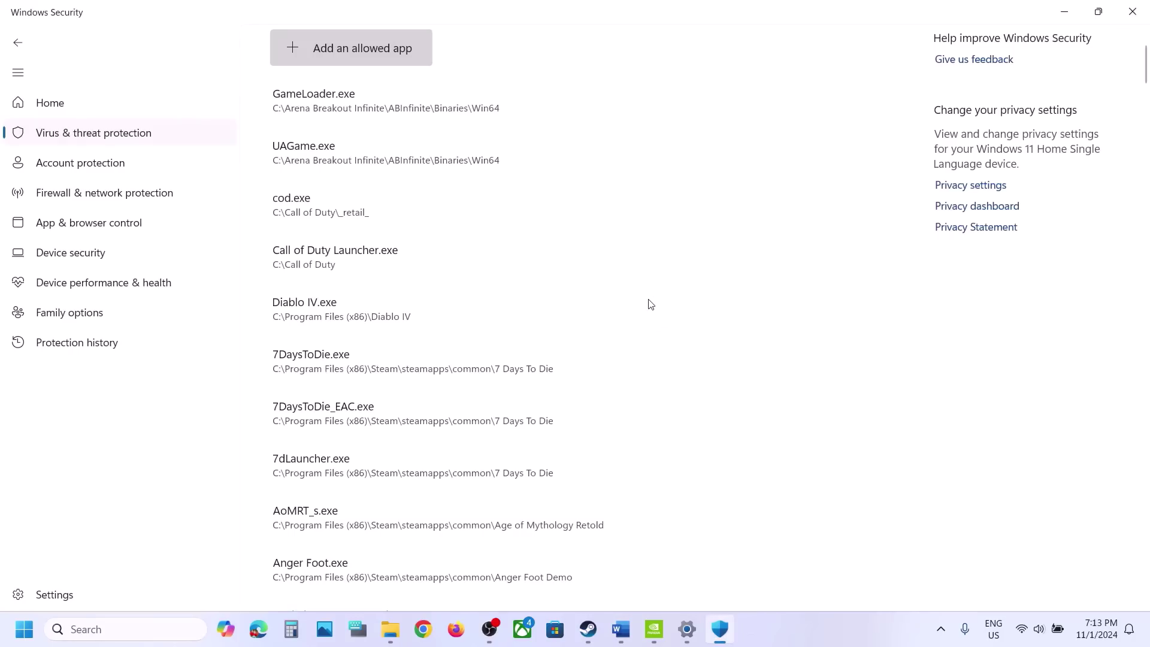
left_click(1135, 12)
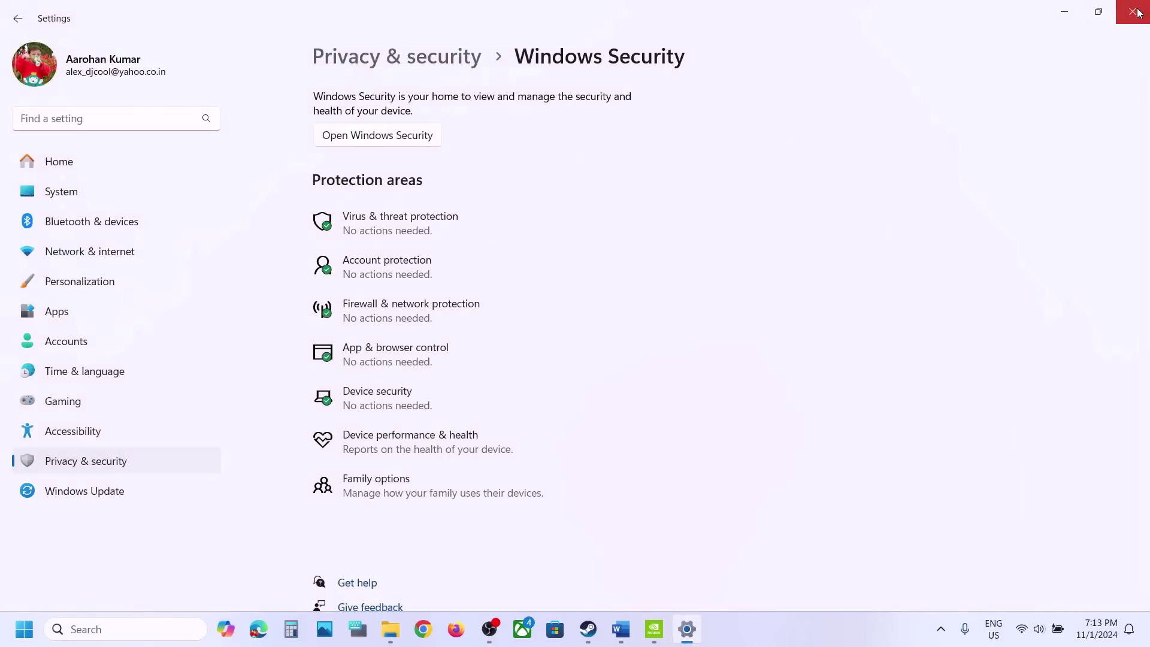
left_click(1137, 12)
scroll(651, 351, "down", 3)
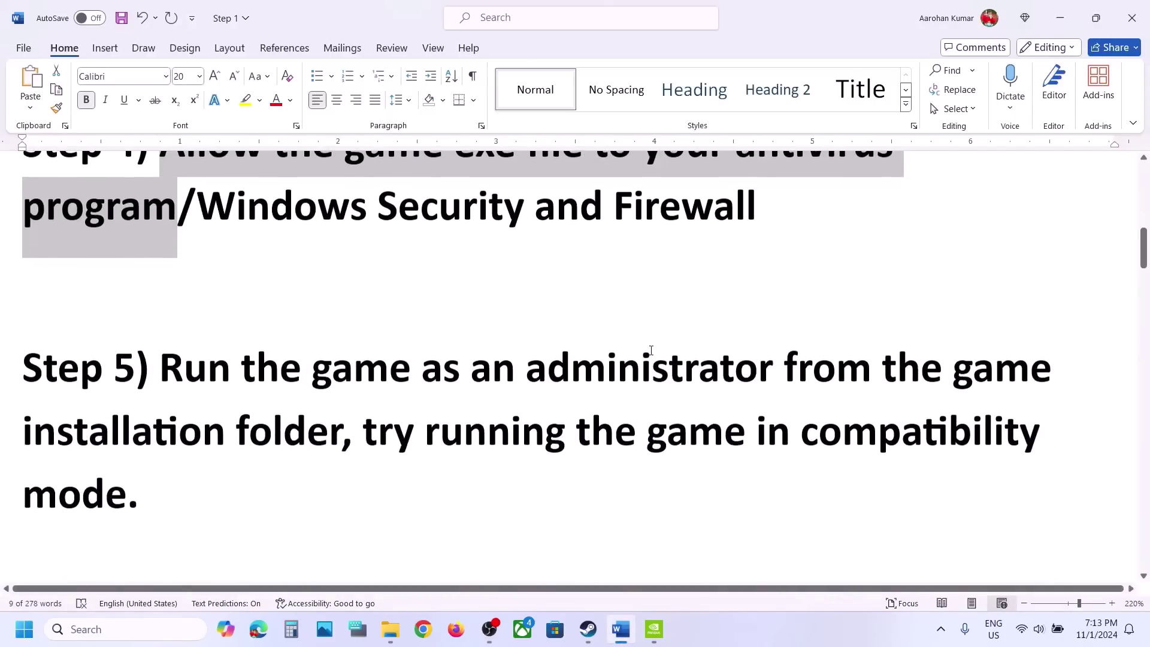
left_click_drag(177, 378, 329, 433)
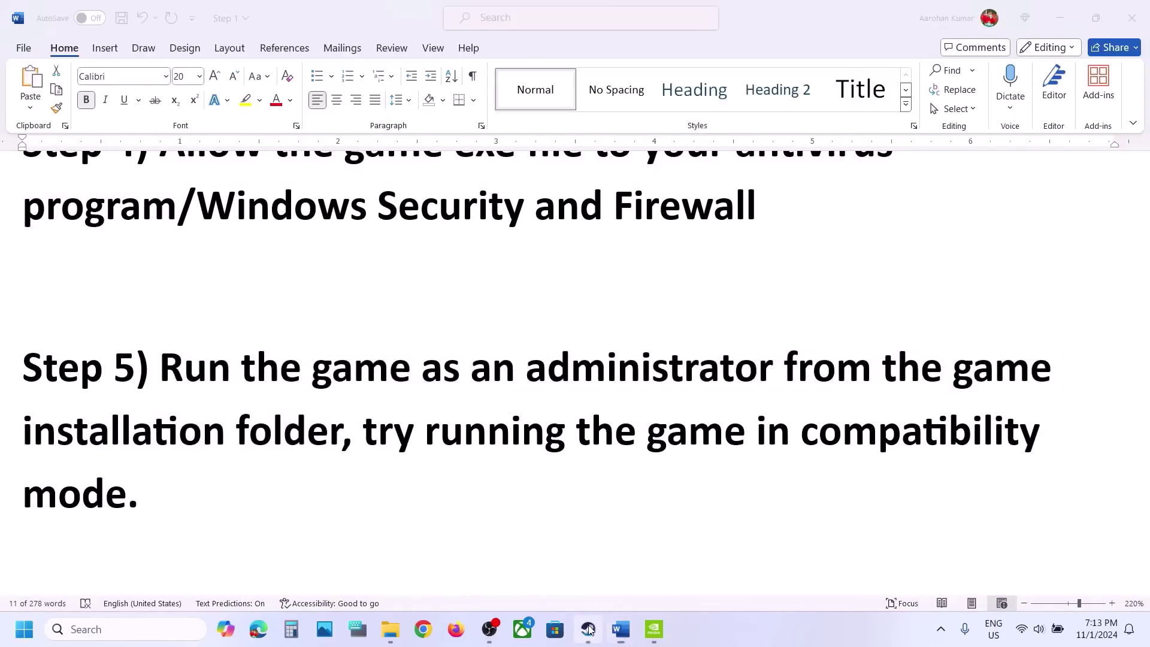
- Switch to Steam and browse the local files of the Monster Hunter Wilds Beta game from the library
left_click(588, 628)
right_click(82, 364)
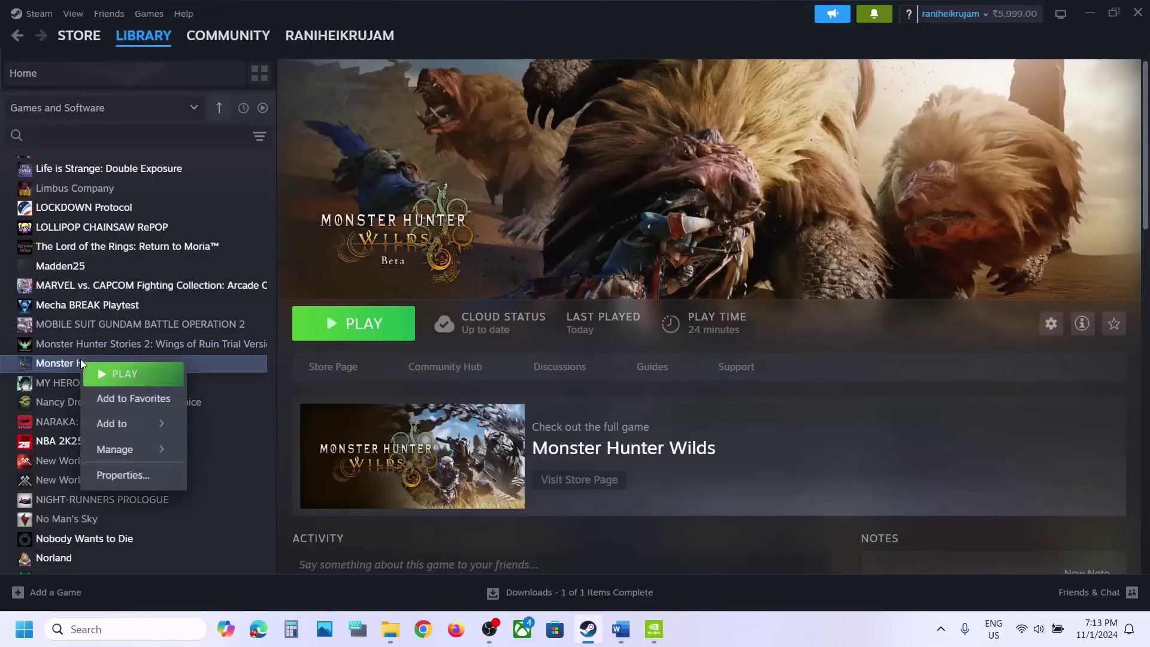
mouse_move(130, 448)
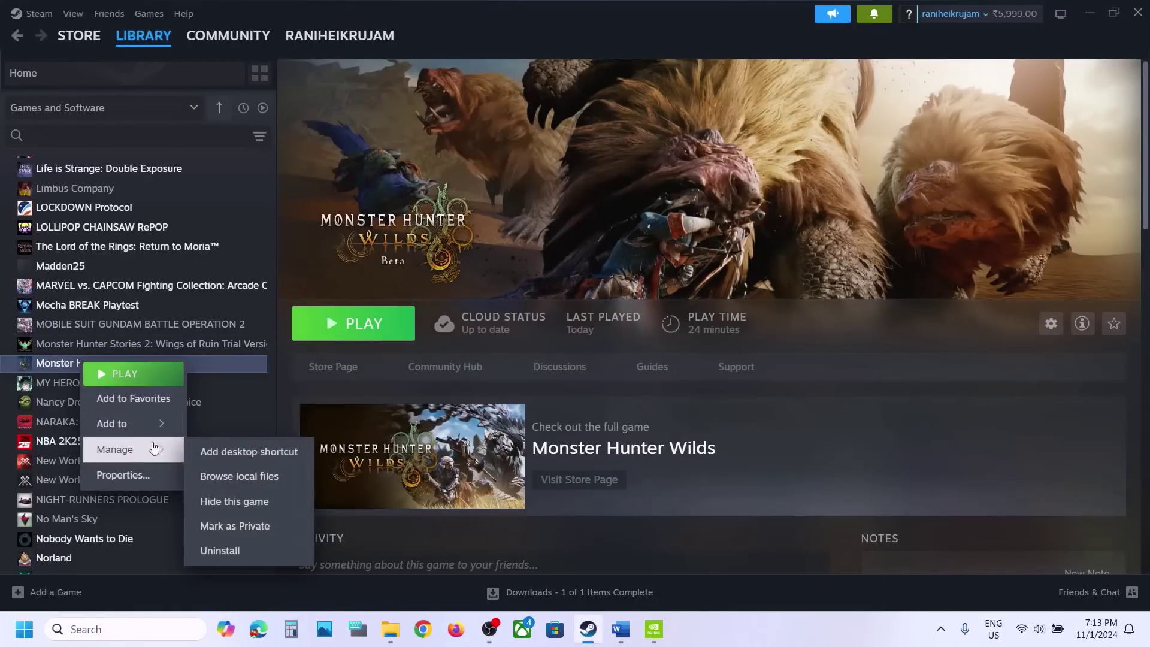
left_click(258, 484)
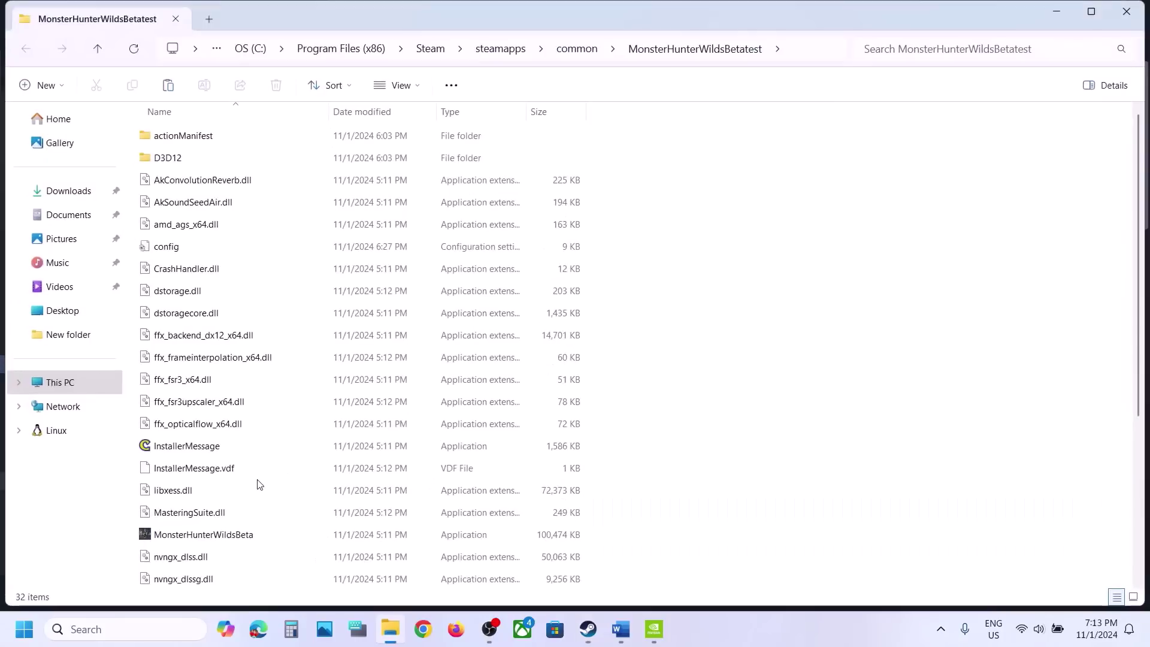
- Set the MonsterHunterWildsBeta application's compatibility properties to run the program as an administrator and save them
scroll(275, 355, "down", 2)
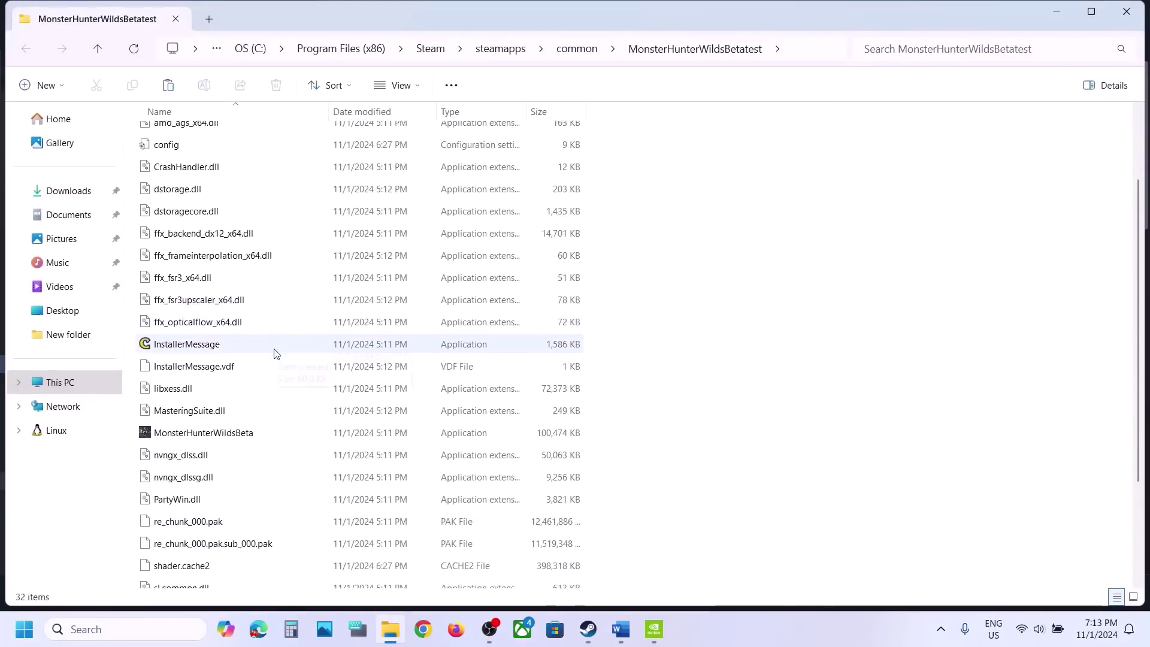
scroll(258, 324, "down", 2)
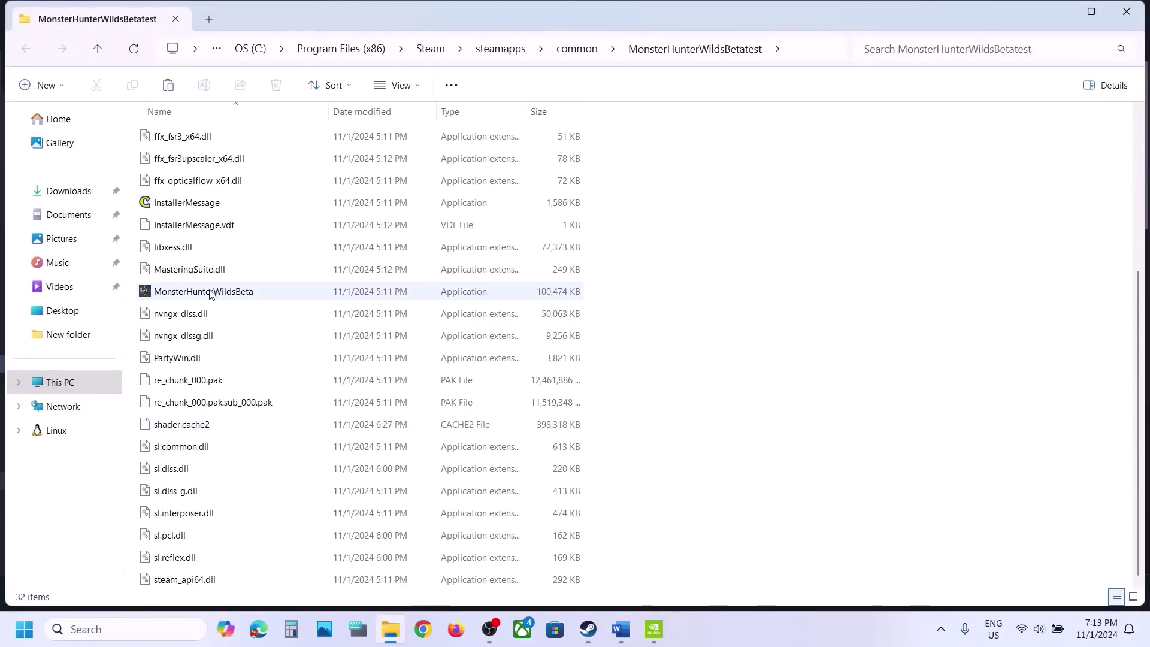
left_click(210, 293)
right_click(210, 293)
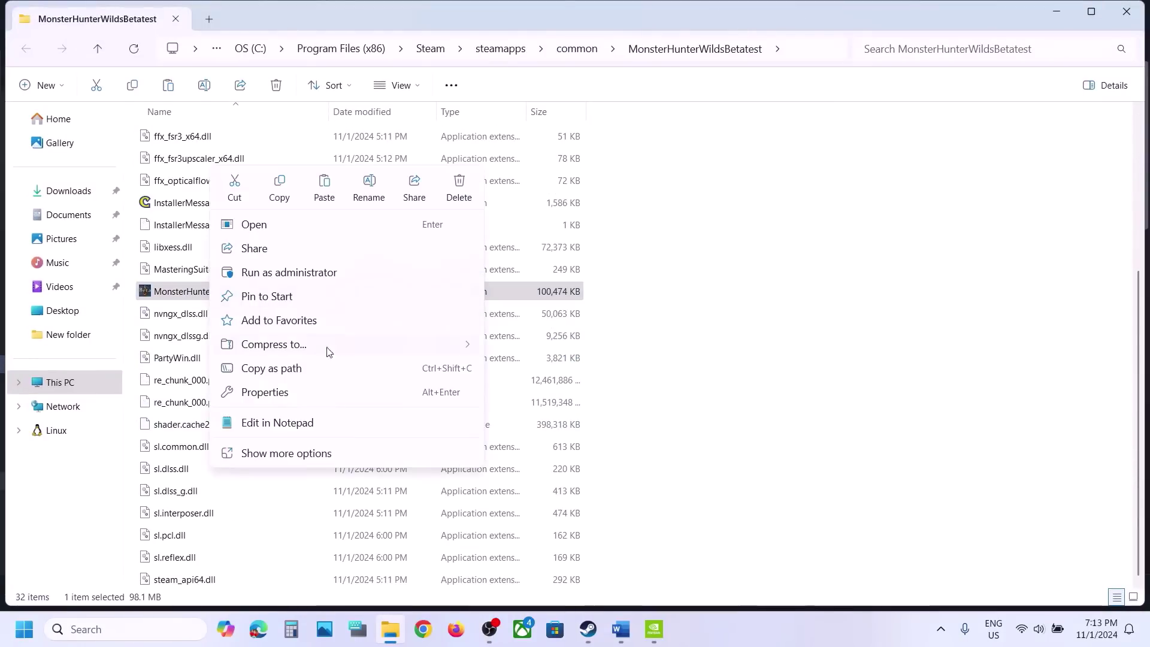
left_click(276, 390)
left_click(351, 236)
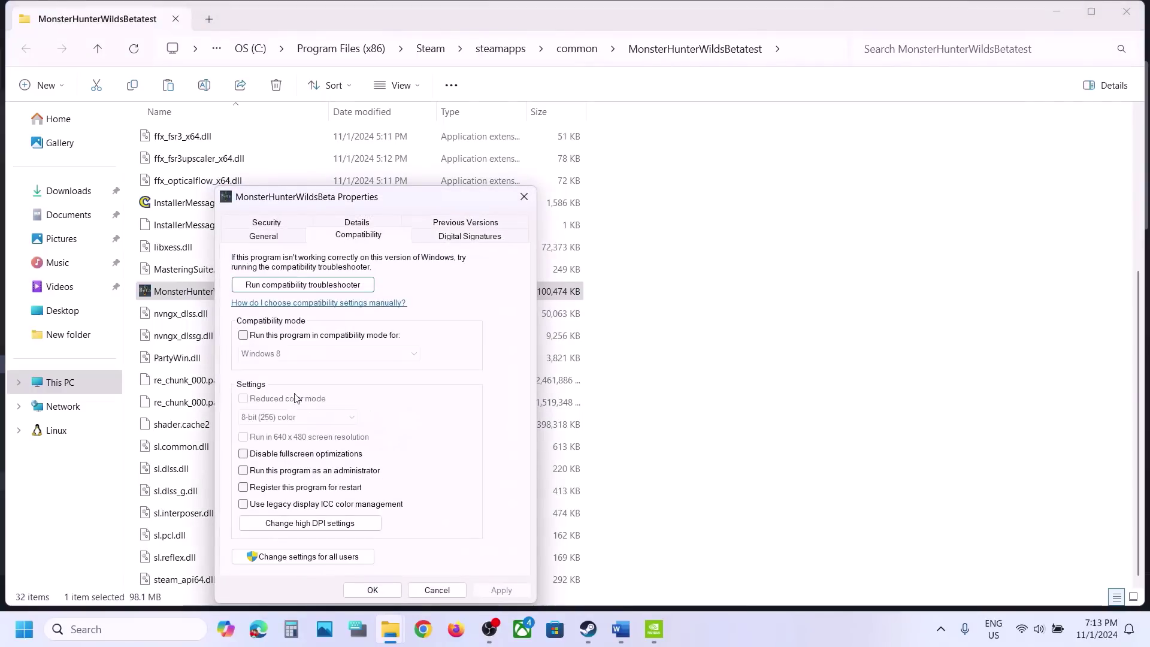
left_click(252, 472)
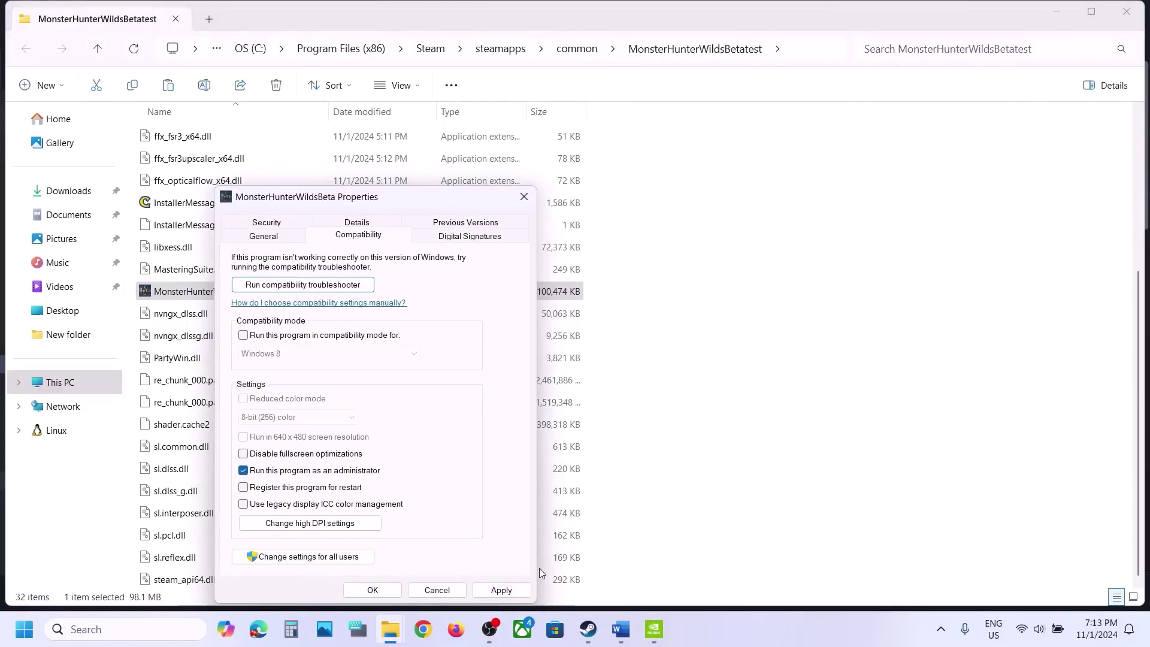
left_click(518, 590)
left_click(372, 589)
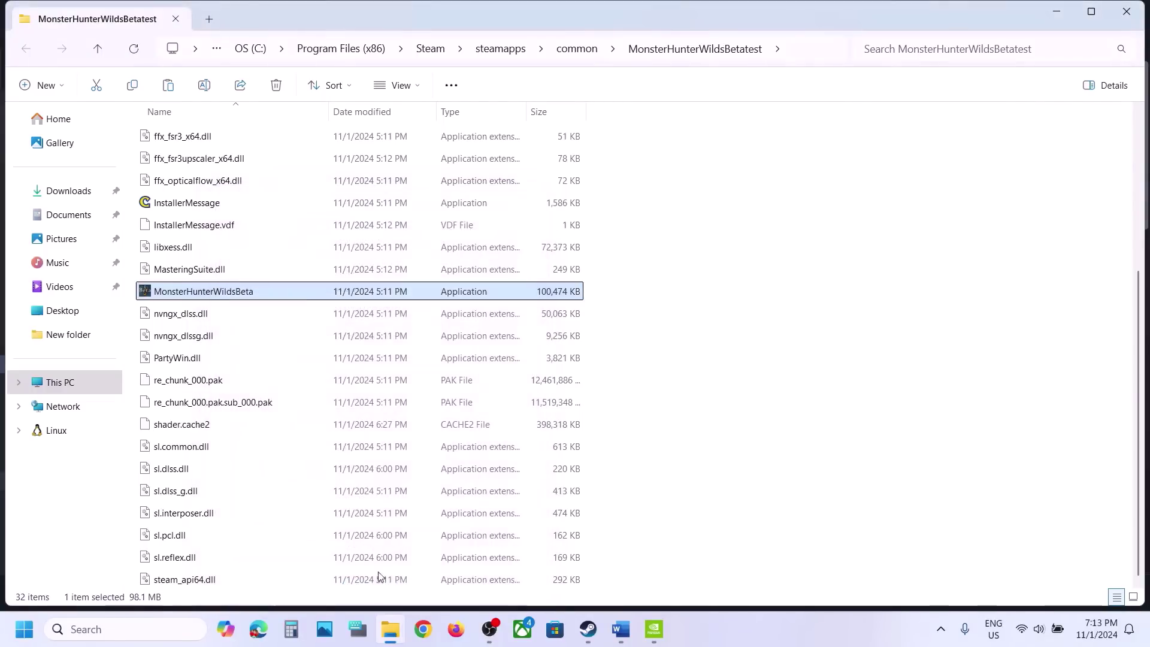
- Reopen the MonsterHunterWildsBeta compatibility properties, enable compatibility mode for Windows 8 and apply it
right_click(210, 291)
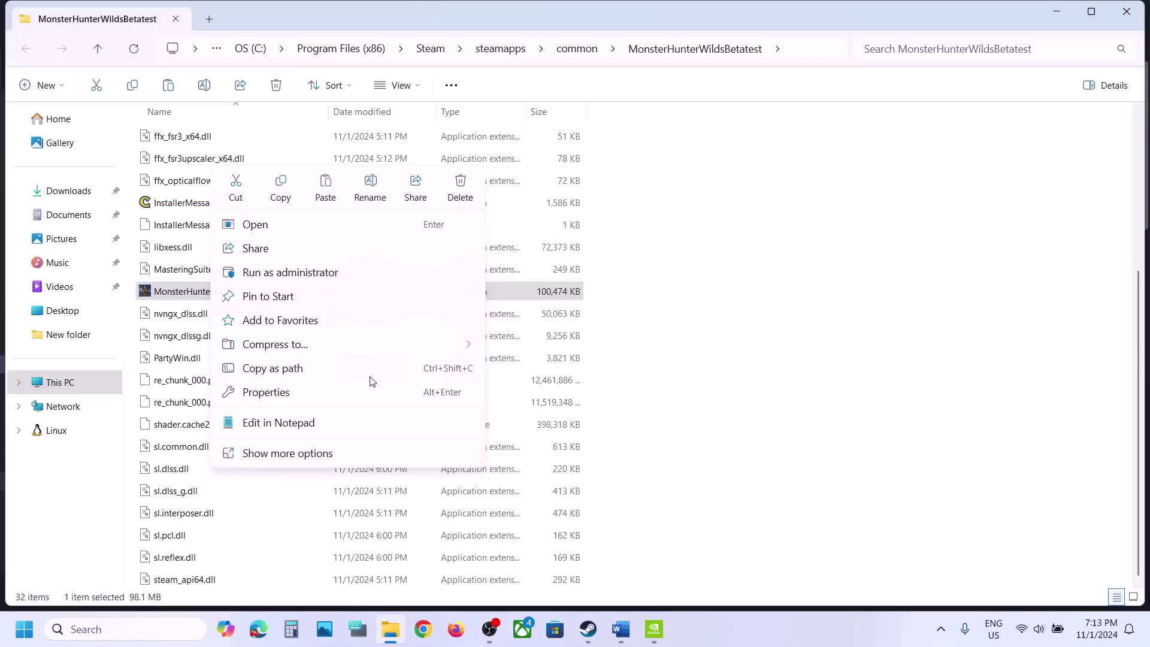
left_click(296, 392)
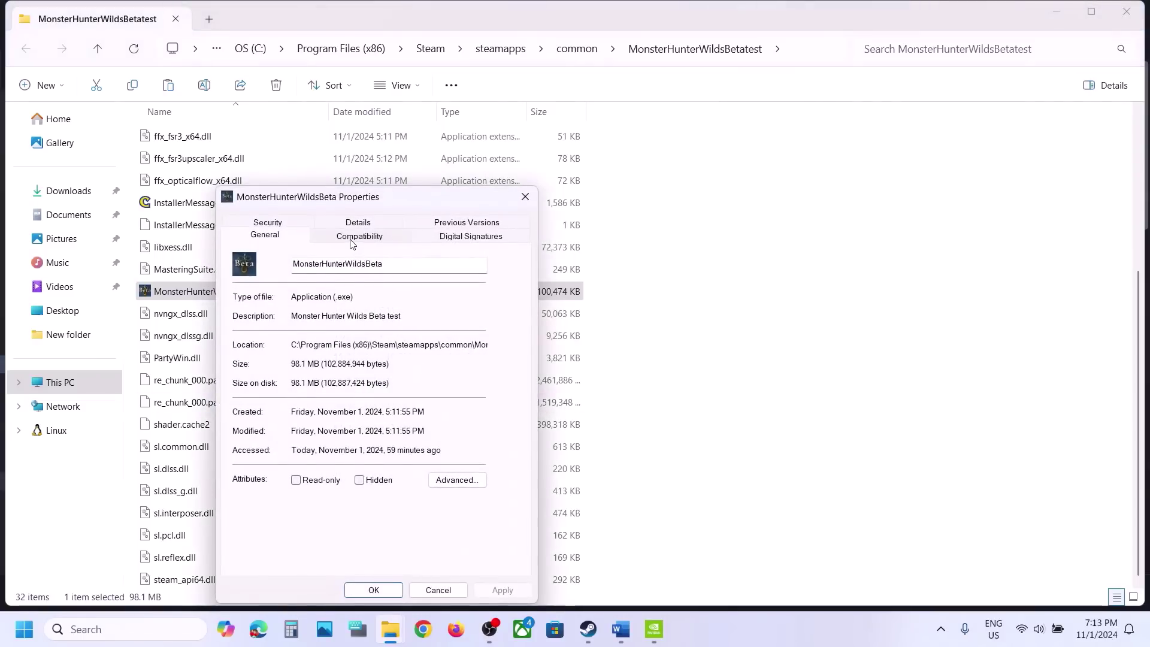
left_click(351, 238)
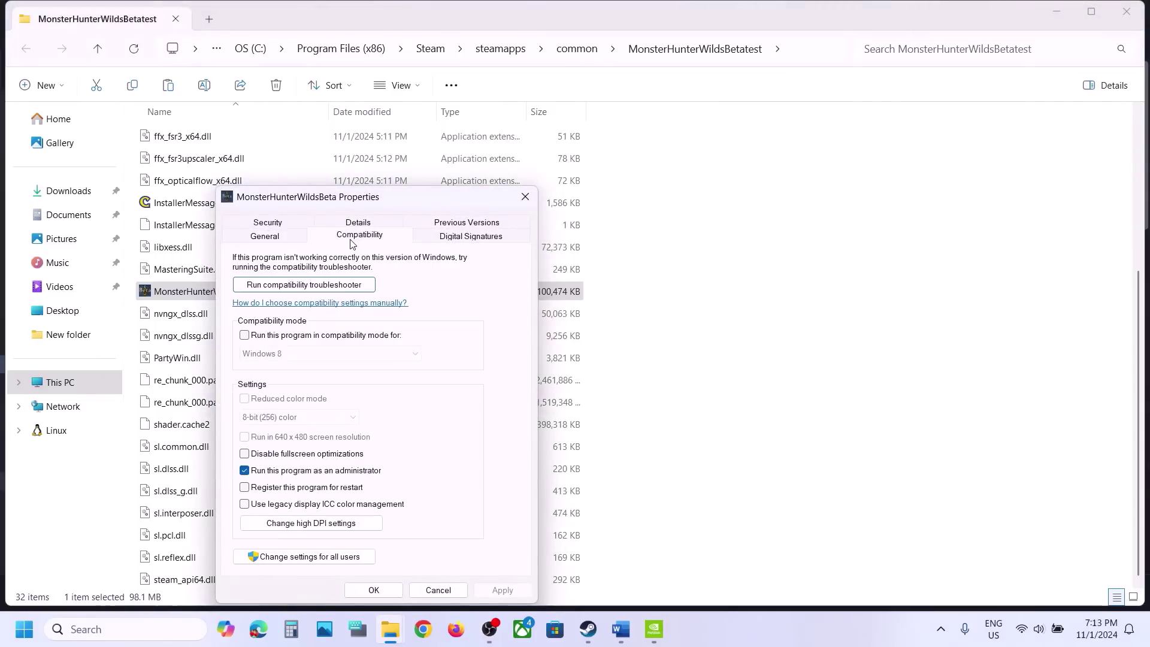
left_click(244, 335)
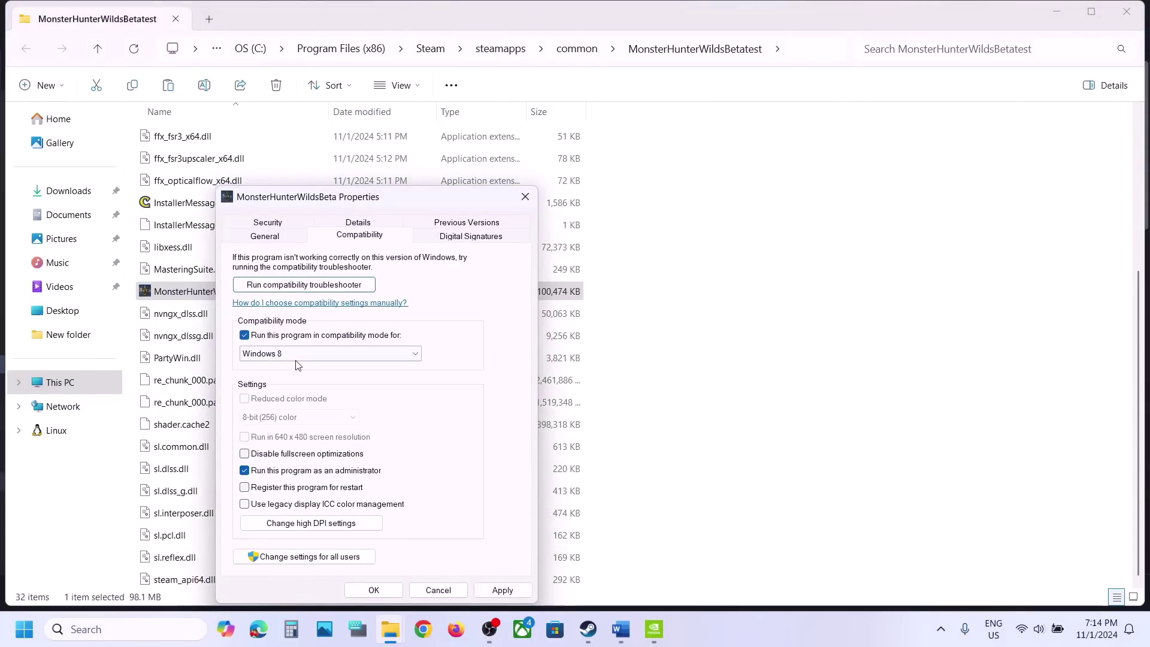
left_click(498, 592)
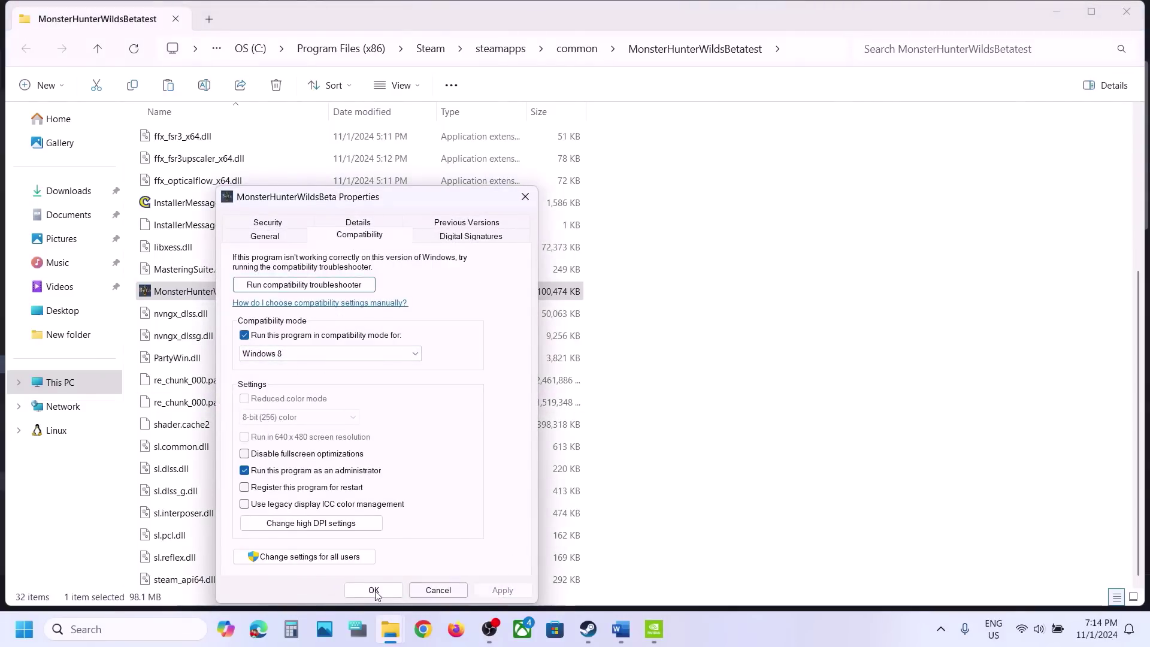
- Set the game's compatibility mode to Windows 7 and apply the change
left_click(336, 352)
left_click(288, 395)
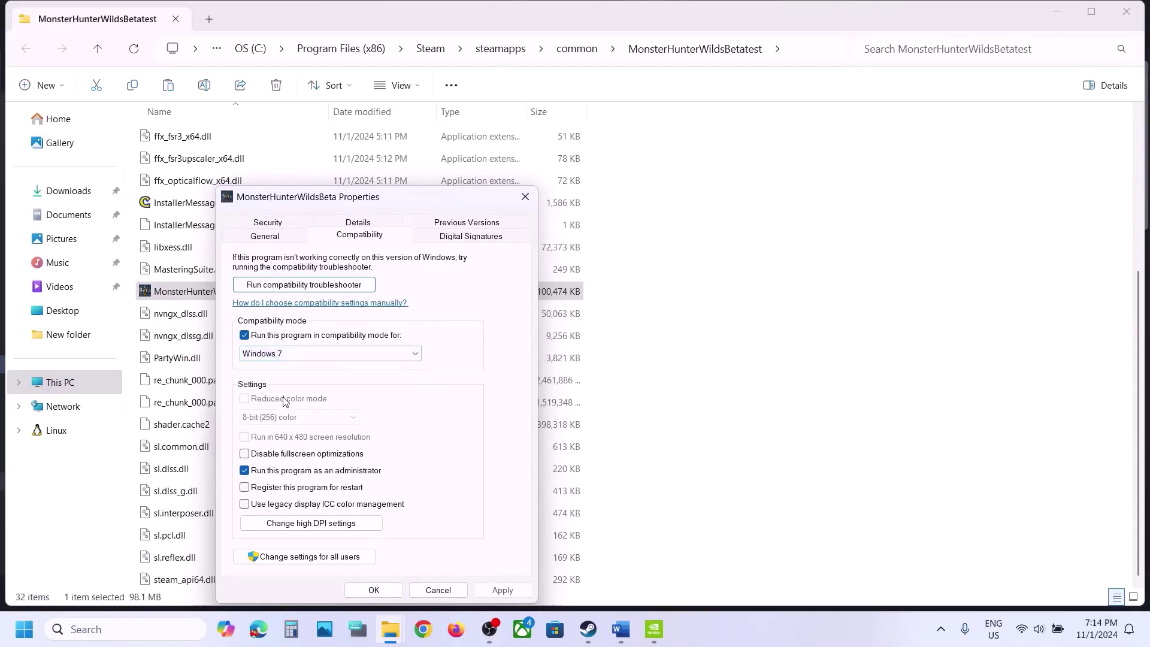
left_click(501, 589)
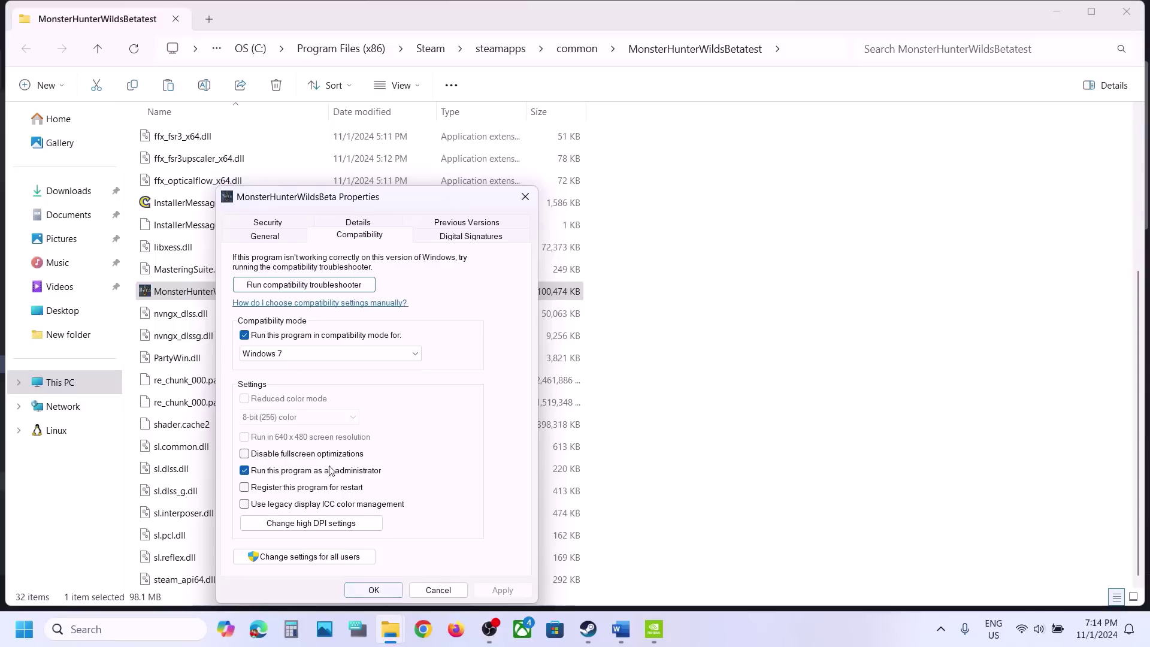
- Disable fullscreen optimizations for MonsterHunterWildsBeta, apply the change and close its properties
left_click(245, 454)
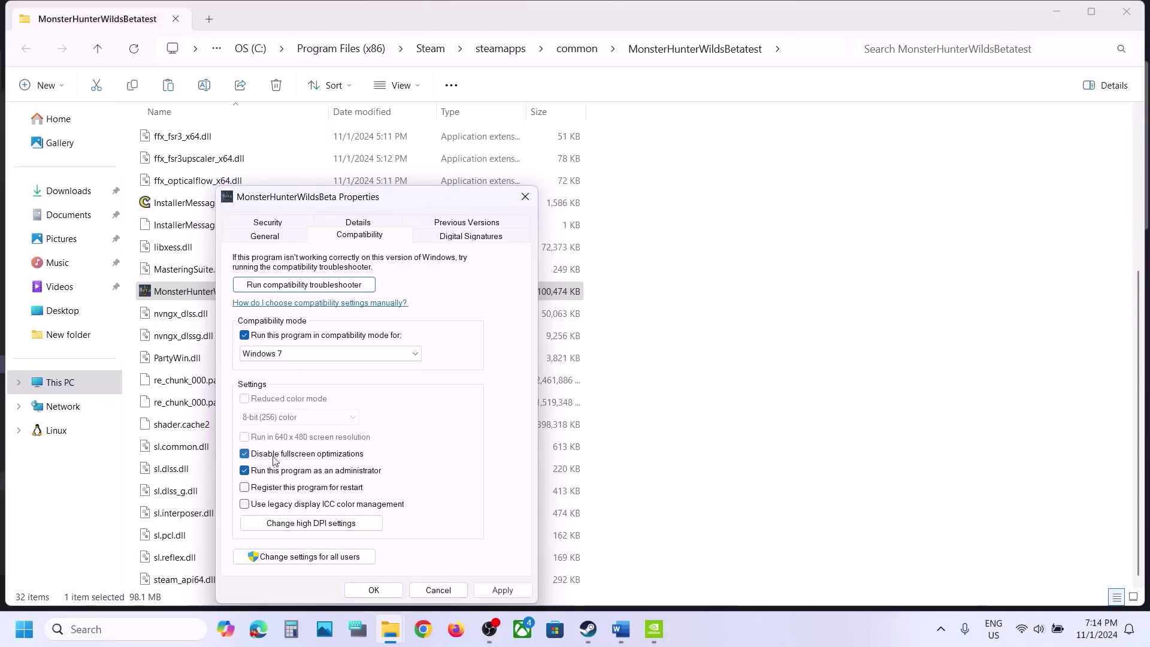
left_click(491, 591)
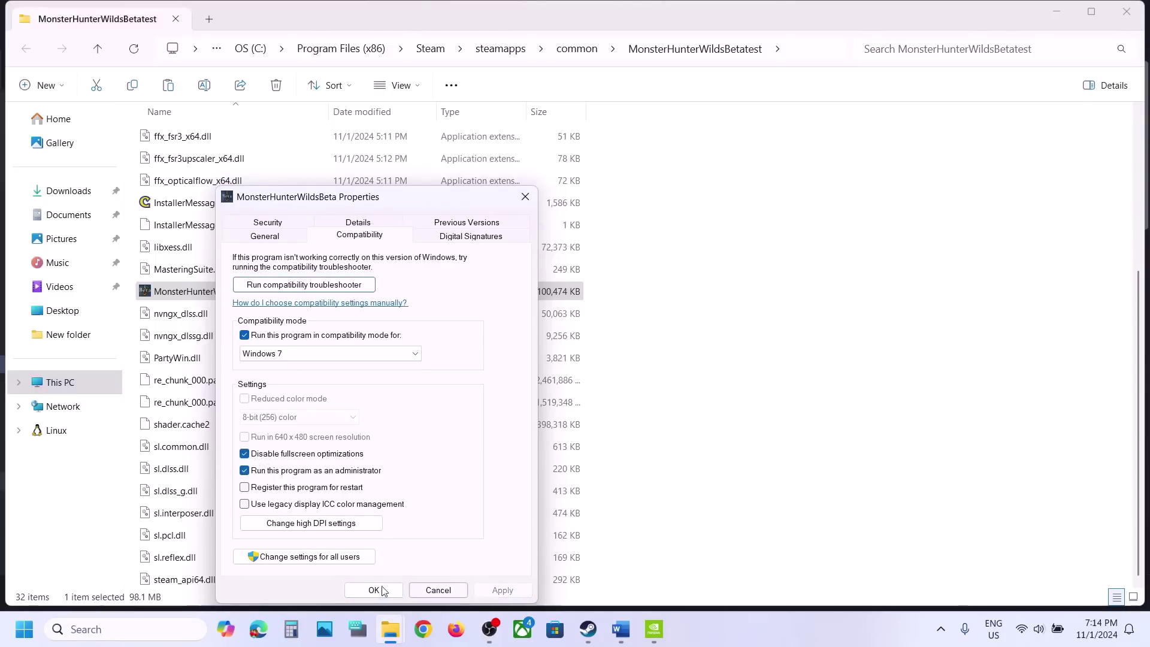
left_click(373, 591)
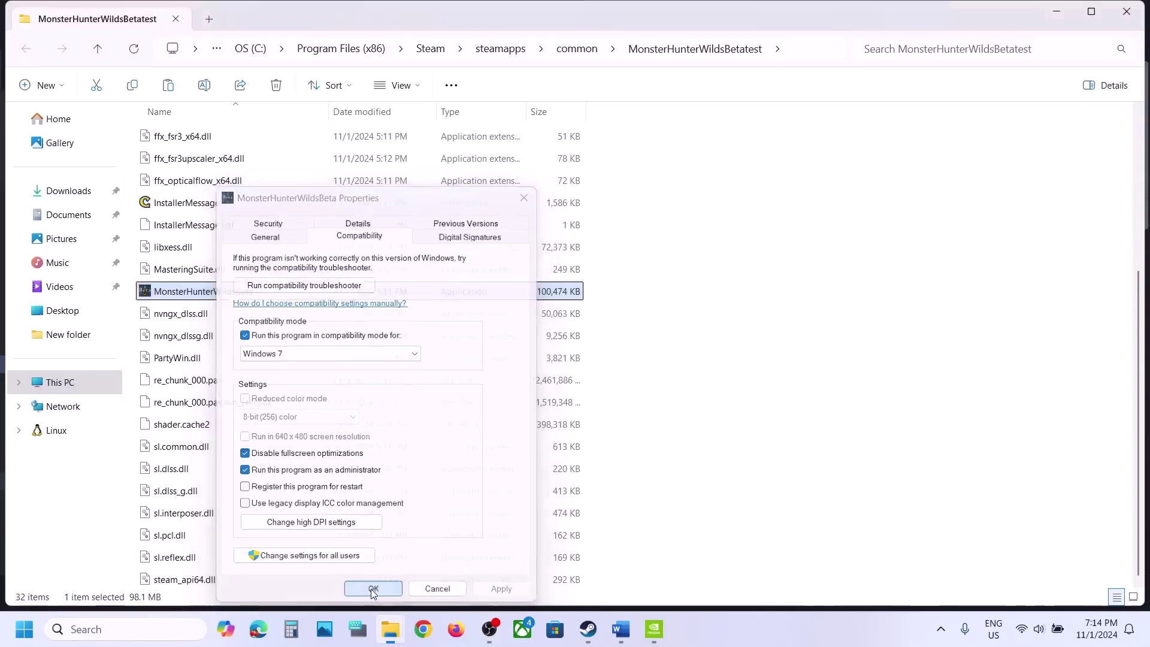
- Turn off compatibility mode, Disable fullscreen optimizations and Run as administrator for MonsterHunterWildsBeta, apply the changes, and close its properties and folder
right_click(226, 300)
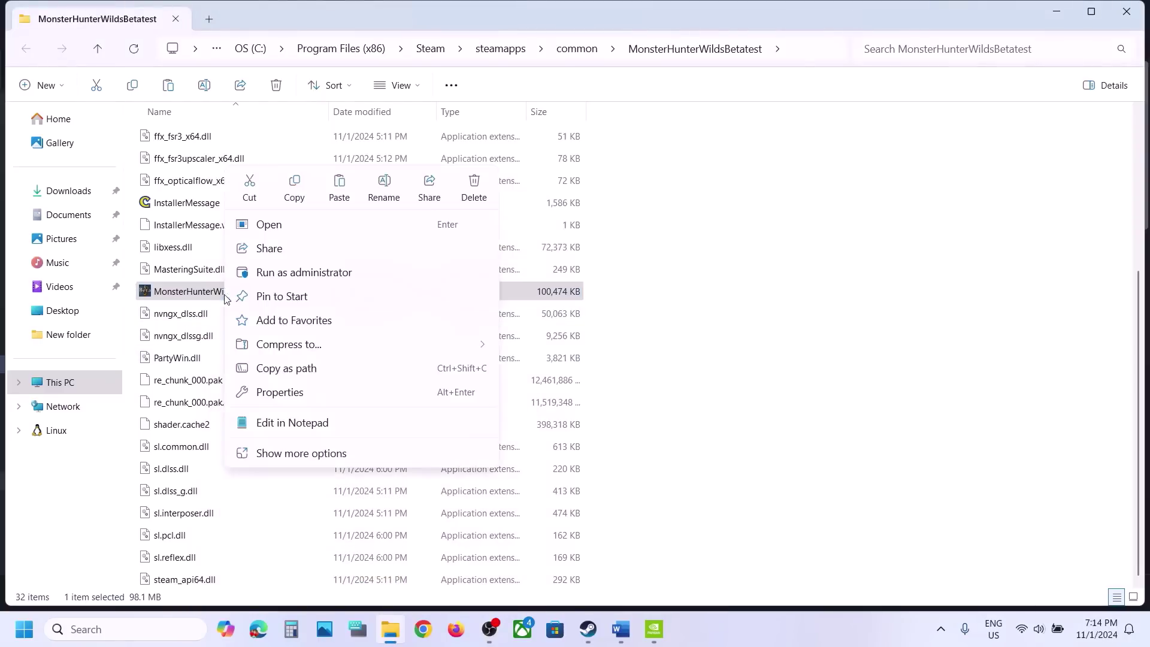
left_click(297, 393)
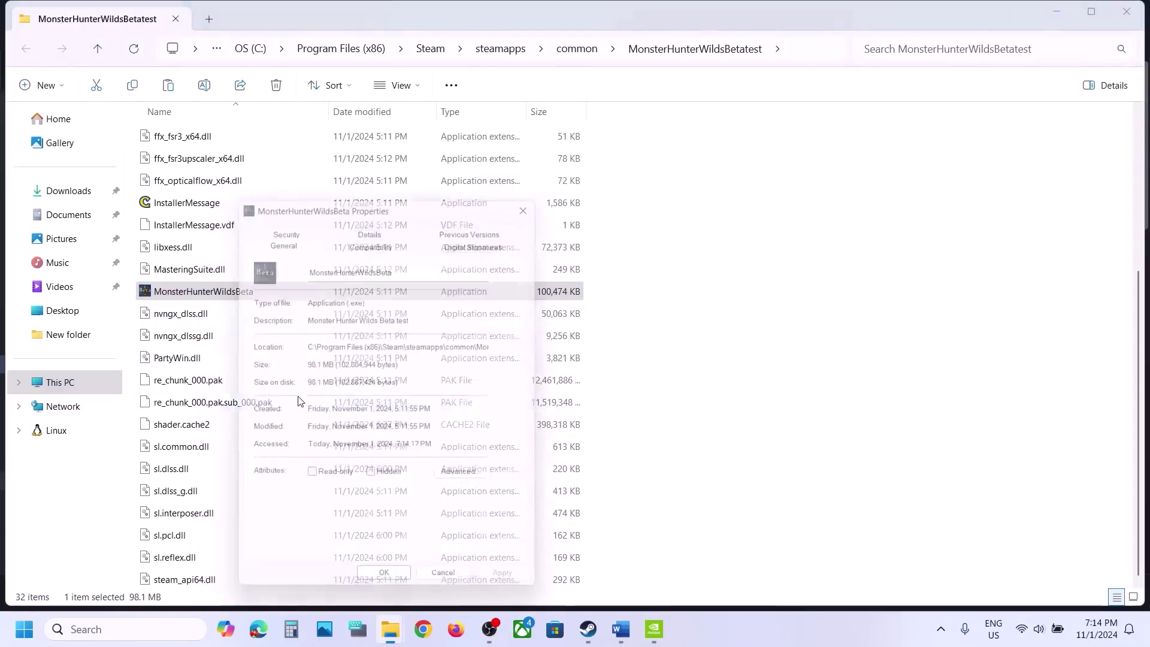
left_click(371, 236)
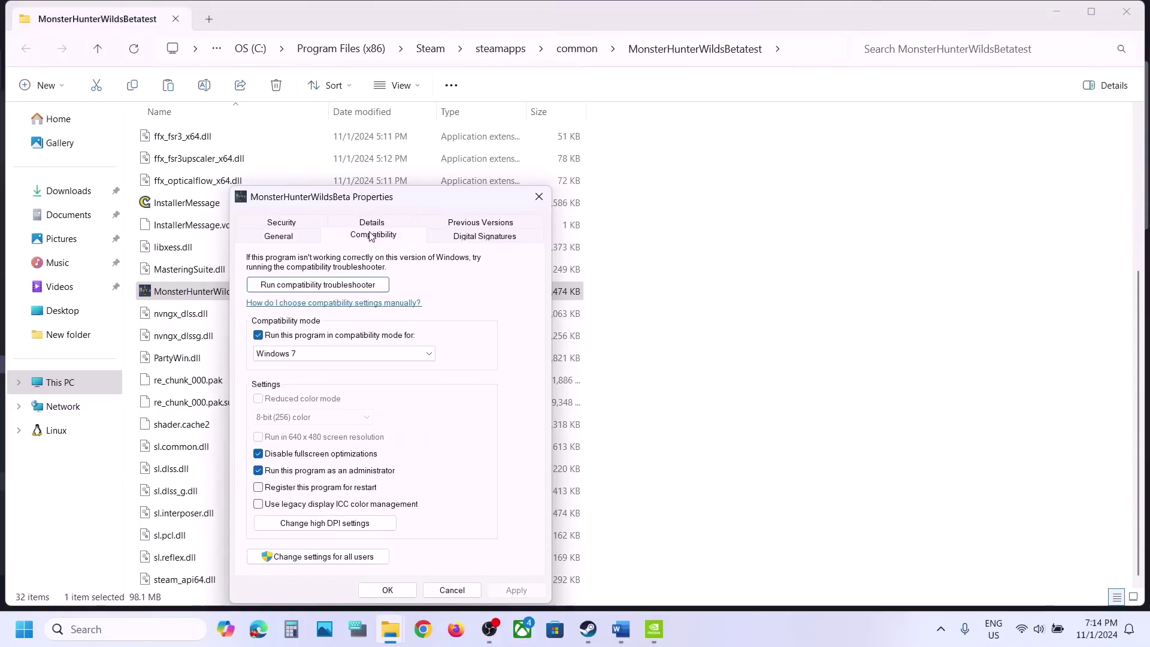
left_click(259, 336)
left_click(259, 454)
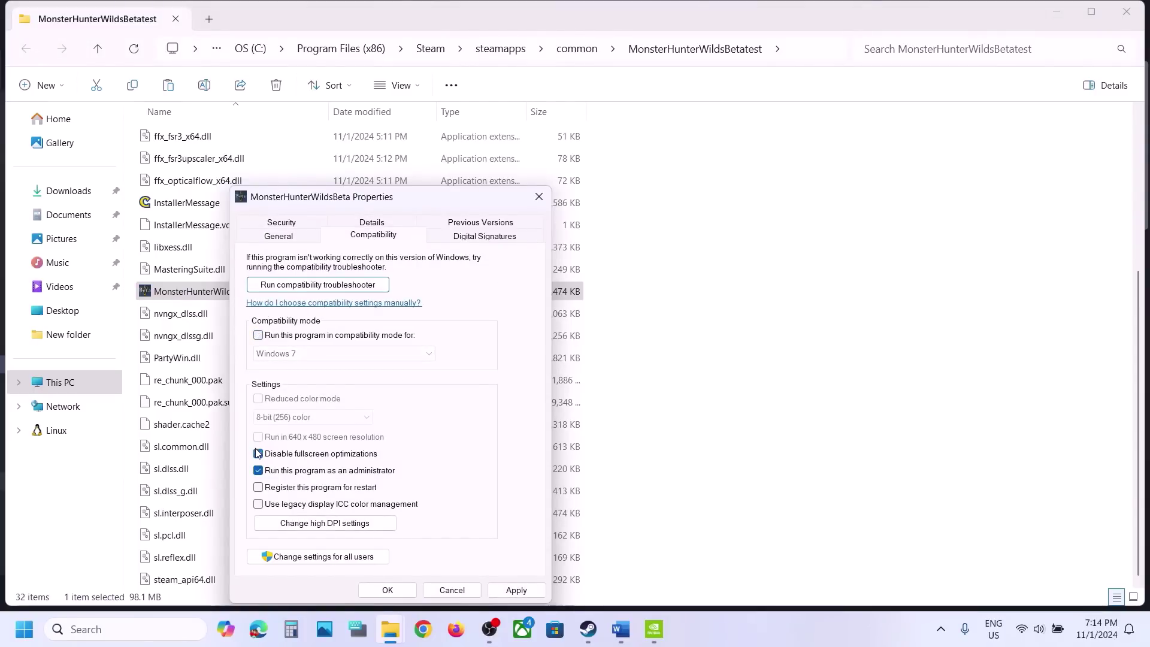
left_click(258, 471)
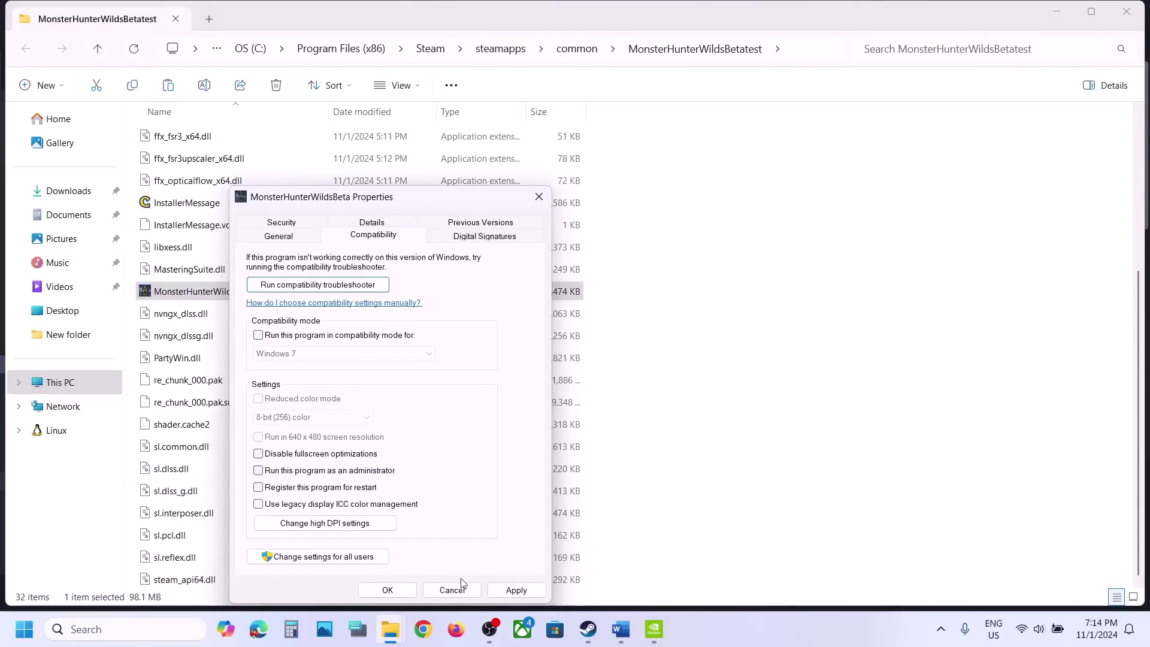
left_click(503, 589)
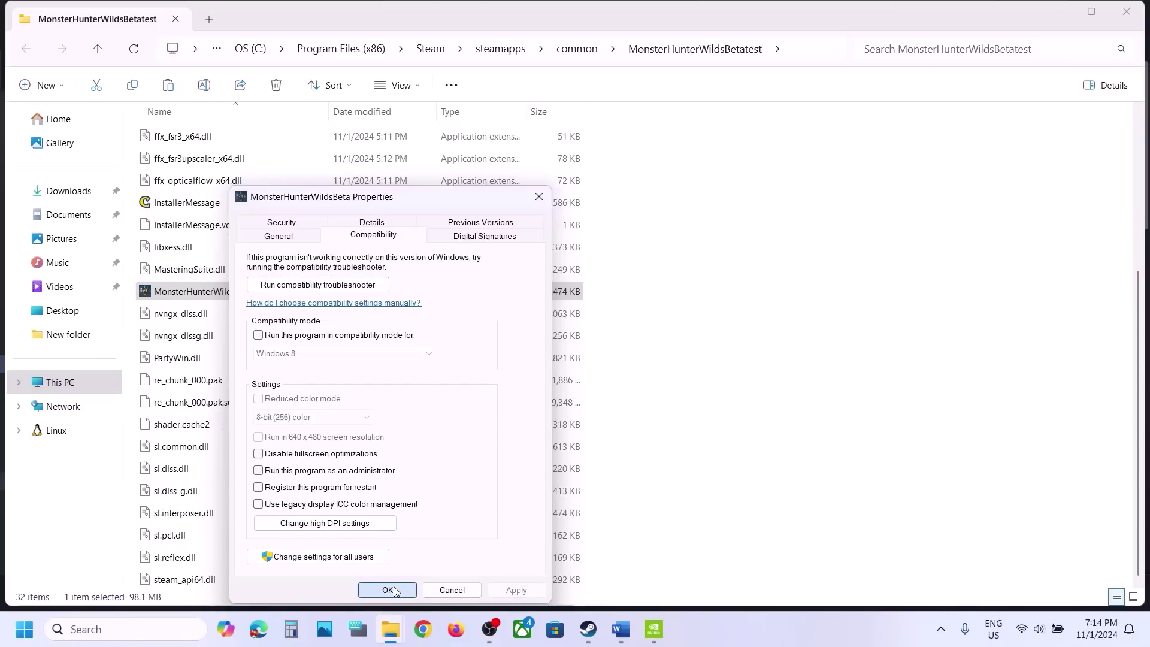
left_click(388, 590)
left_click(1133, 13)
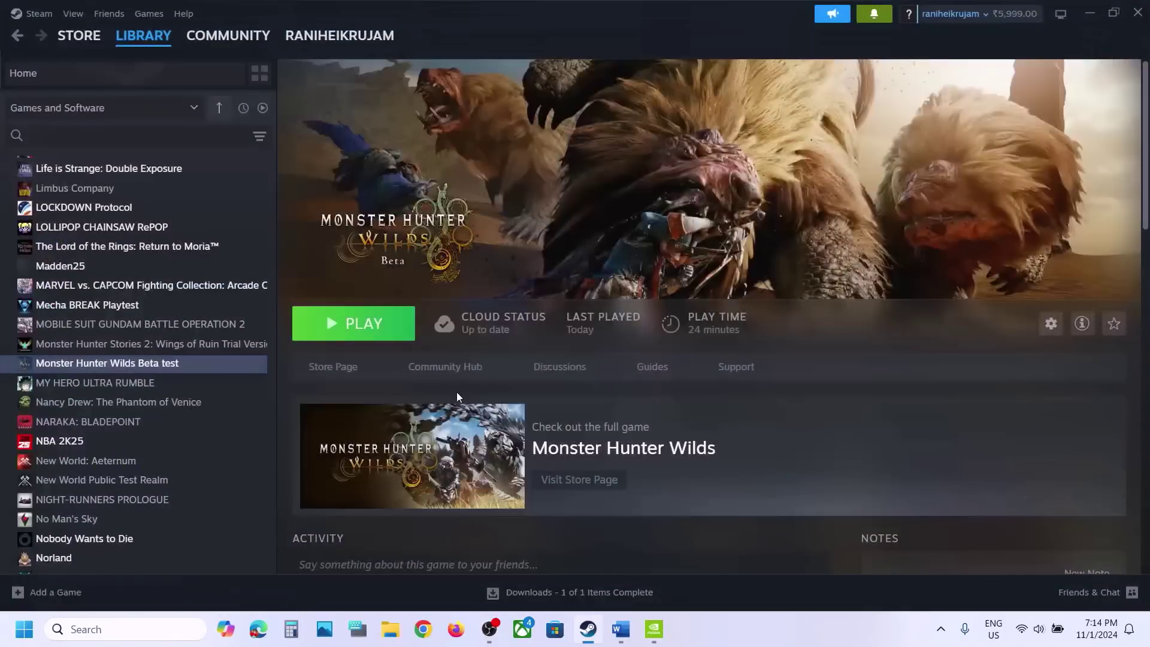
- Switch to the Word document and highlight the NVIDIA and AMD driver links under Step 6
left_click(621, 629)
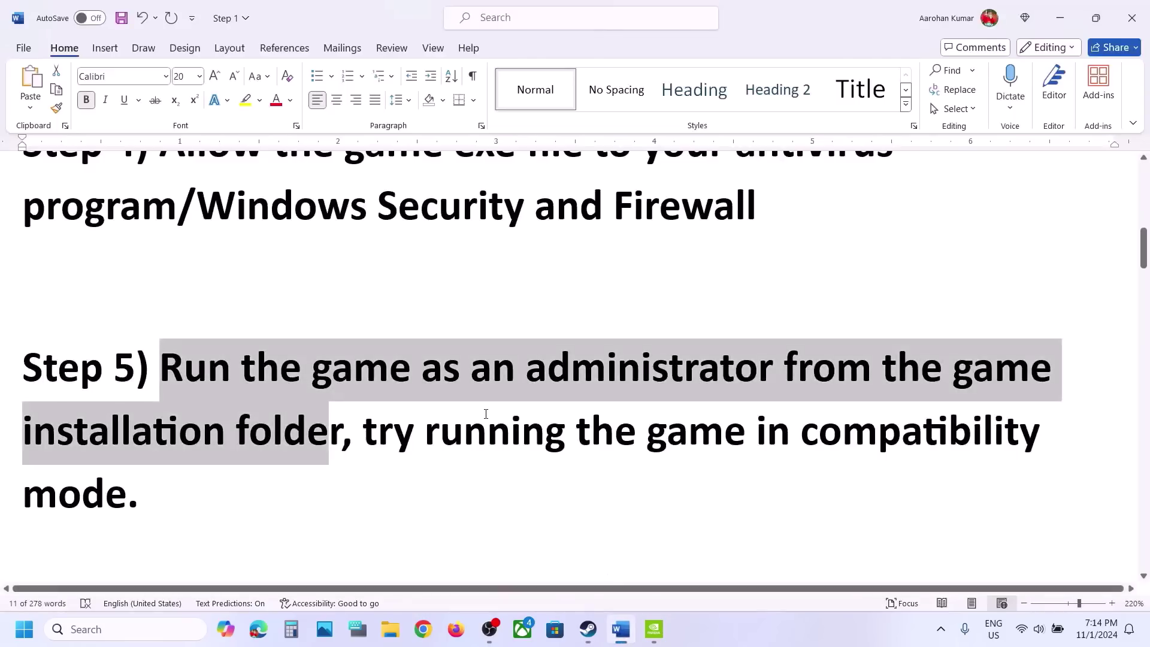
scroll(486, 414, "down", 2)
scroll(485, 414, "down", 5)
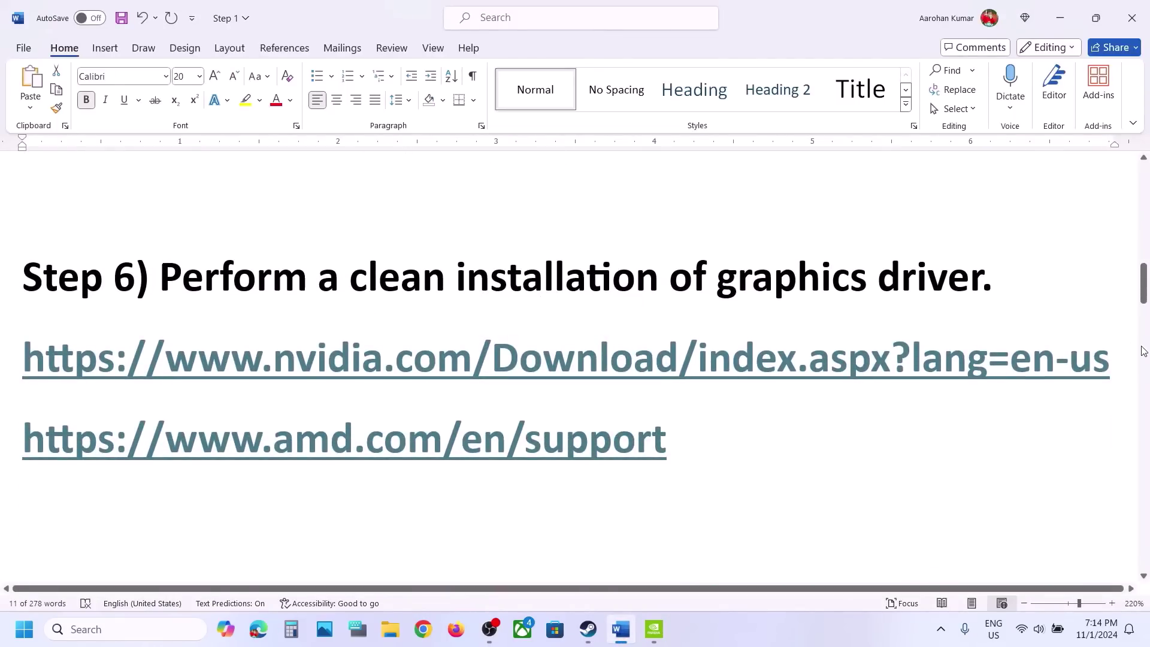
triple_click(1118, 358)
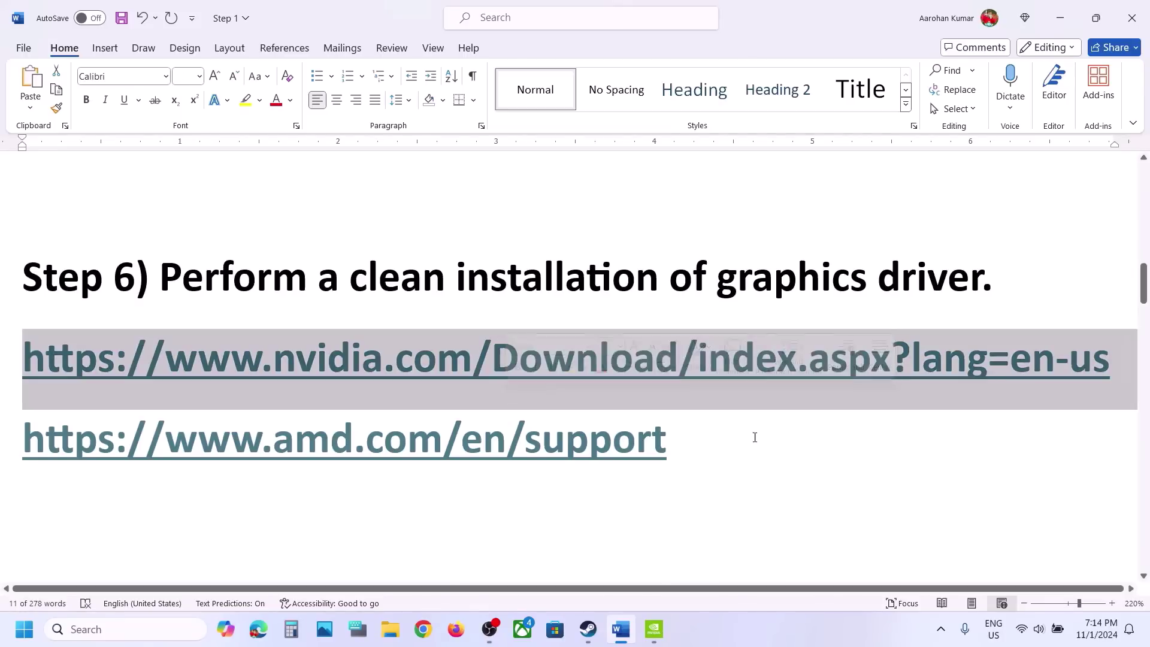
triple_click(344, 465)
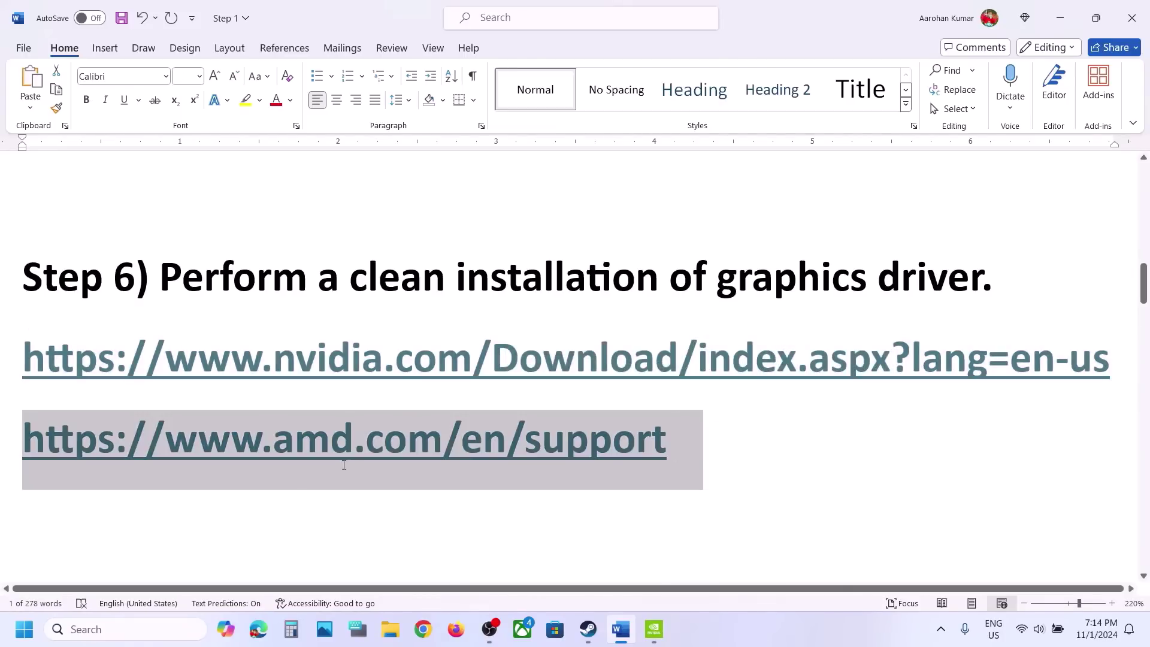
left_click(726, 624)
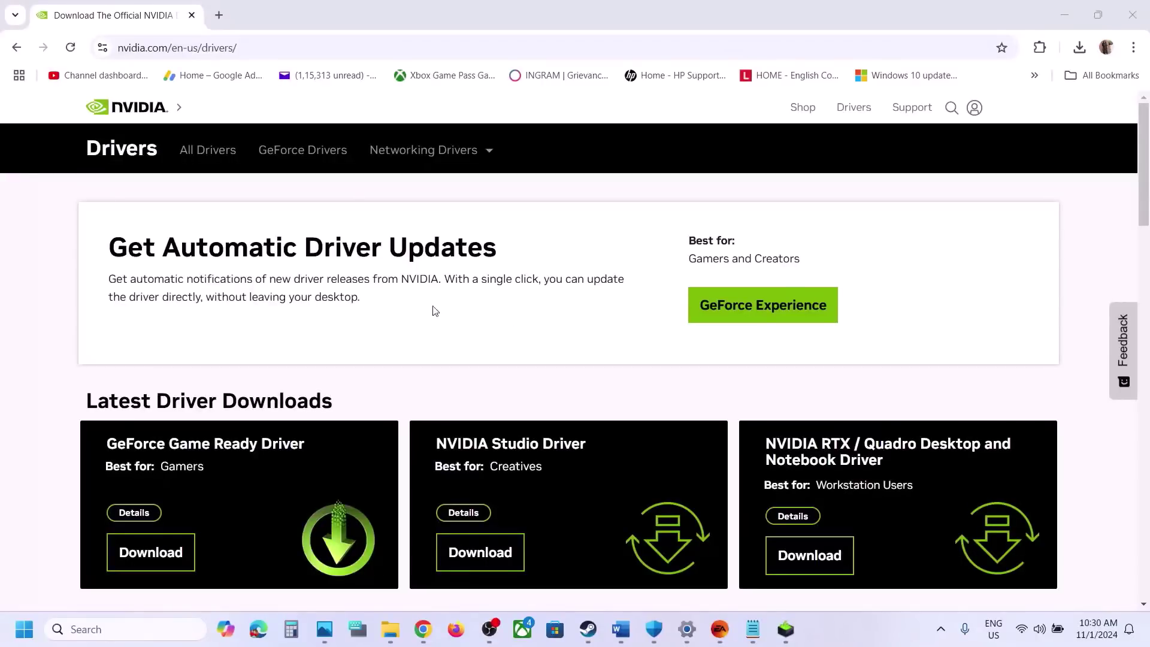
- Run NVIDIA's manual driver search for GeForce, GeForce RTX 30 Series (Notebooks), GeForce RTX 3050 Laptop GPU, Windows 11 and English (US)
scroll(376, 358, "down", 8)
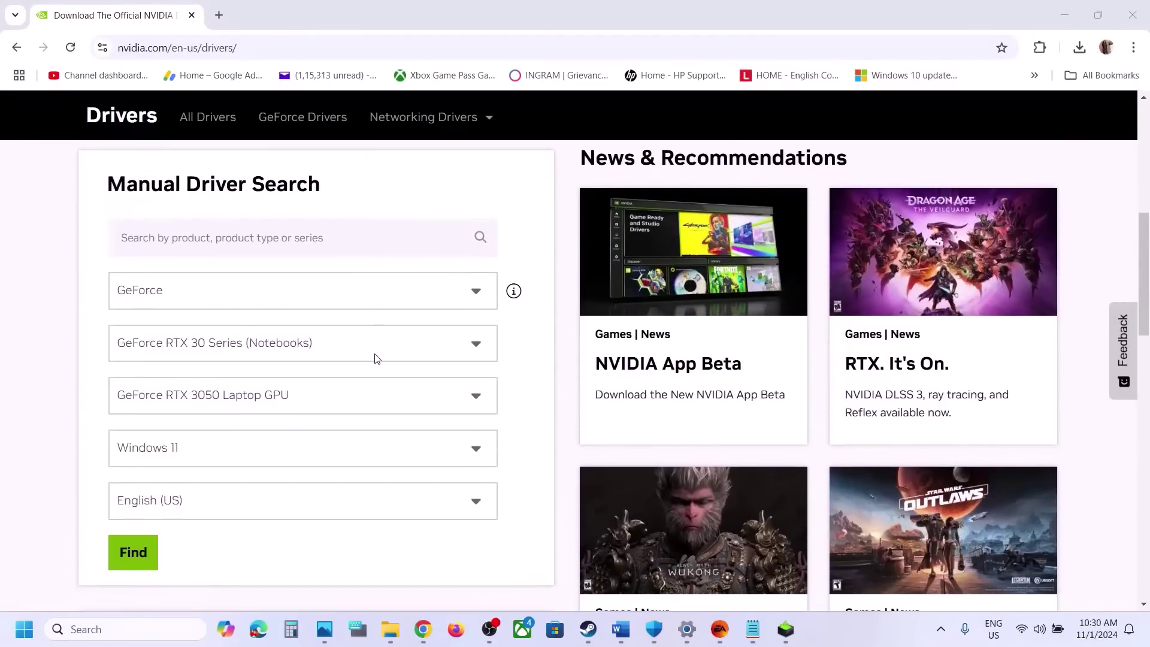
left_click(207, 291)
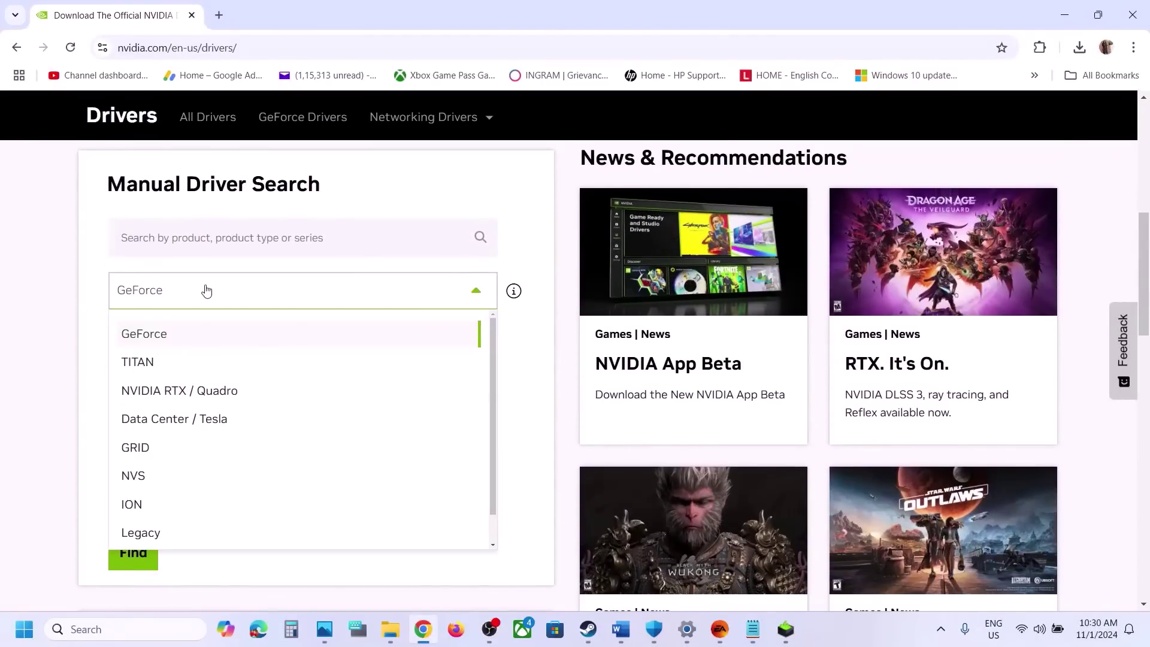
left_click(141, 342)
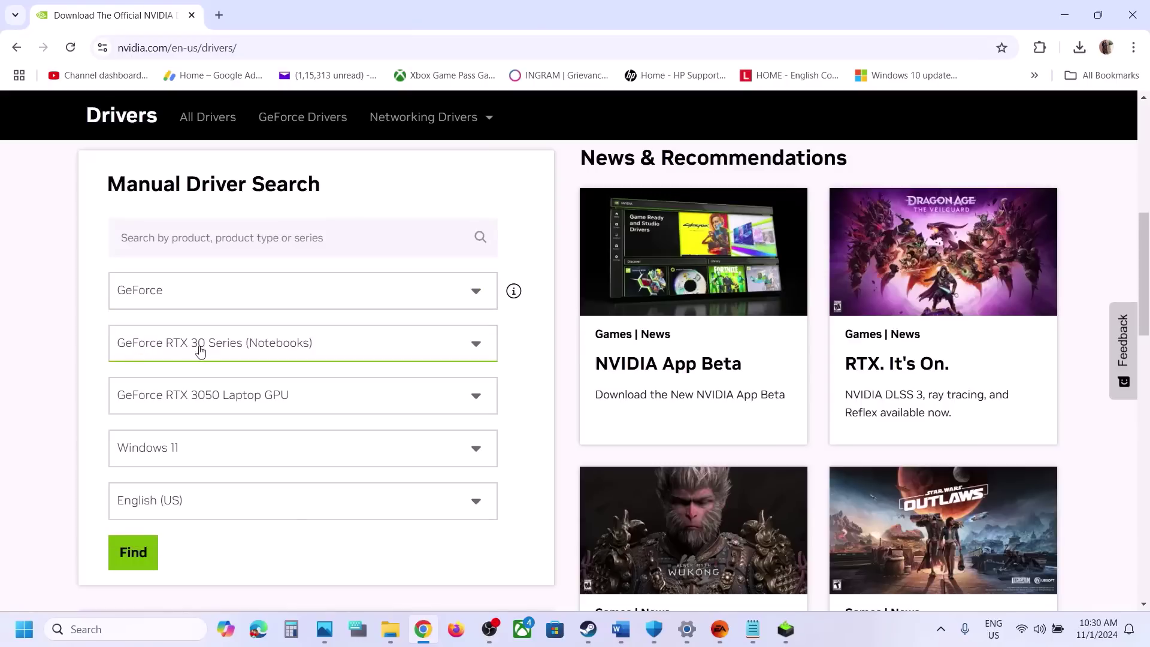
left_click(197, 345)
left_click(53, 410)
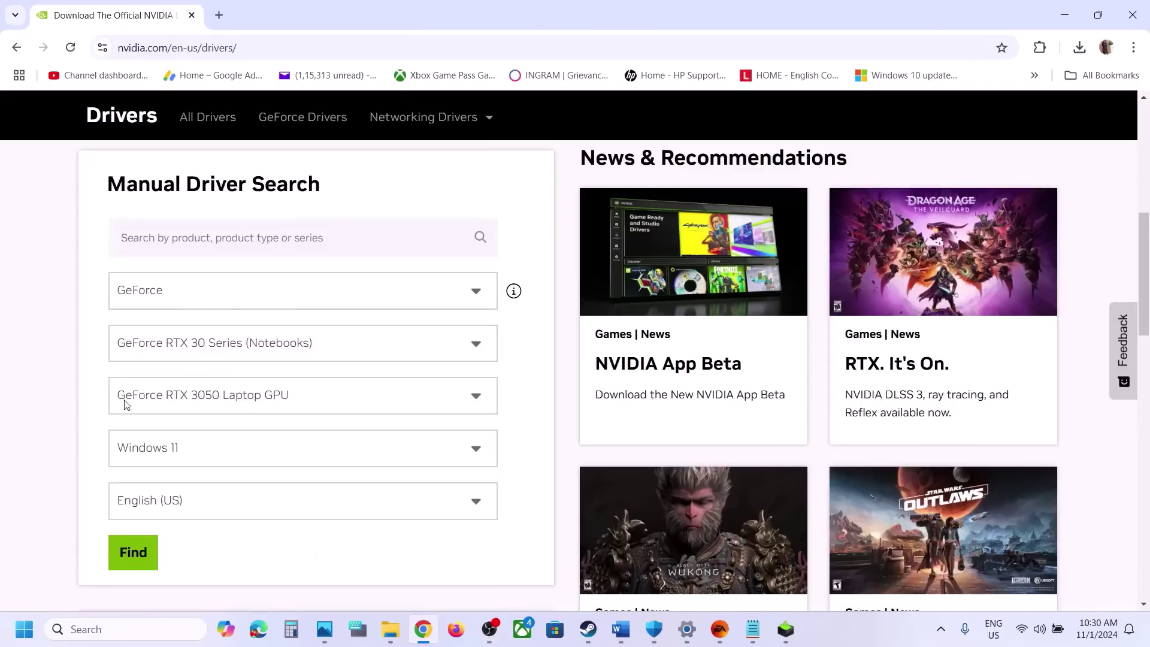
left_click(239, 405)
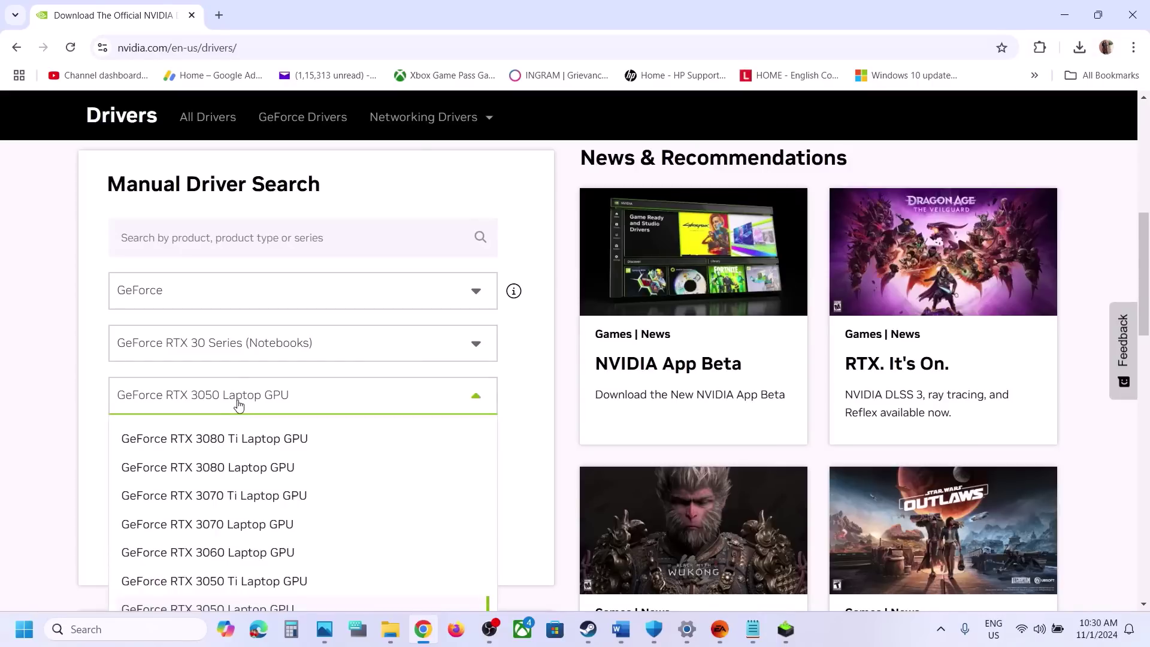
left_click(57, 415)
left_click(228, 448)
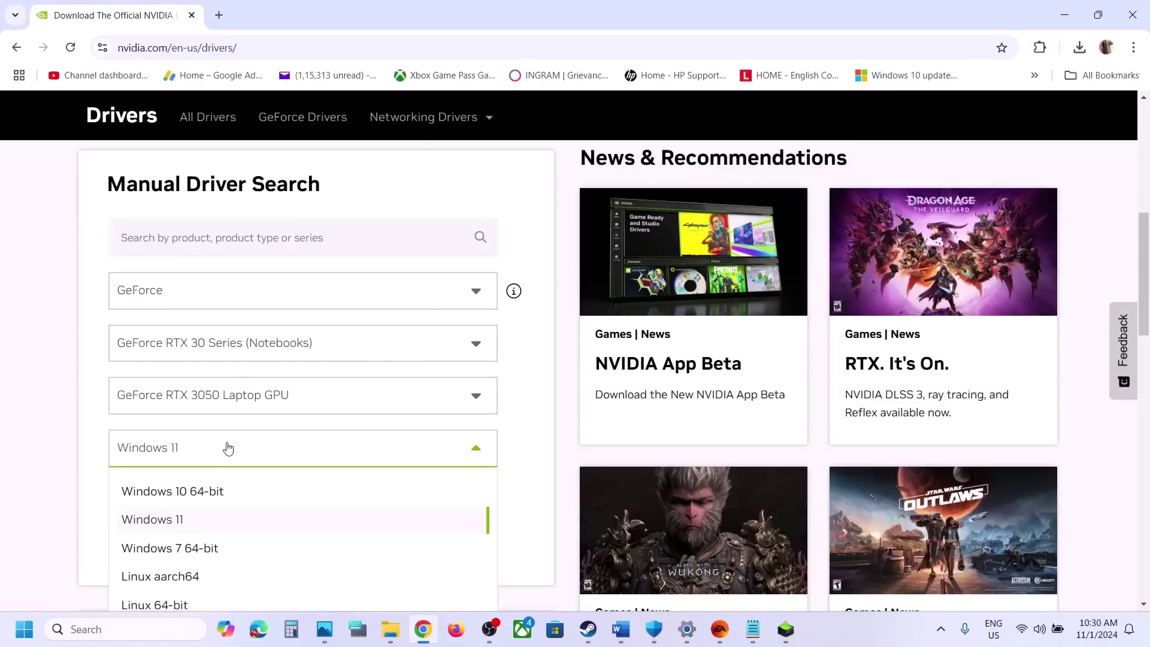
left_click(182, 517)
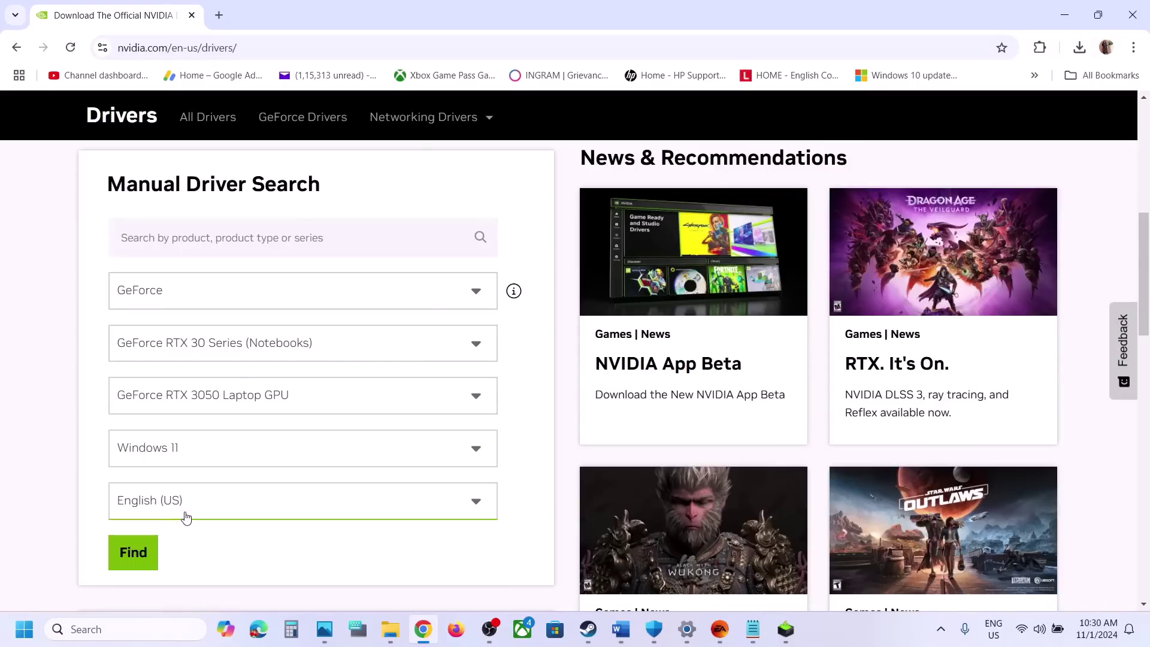
left_click(148, 550)
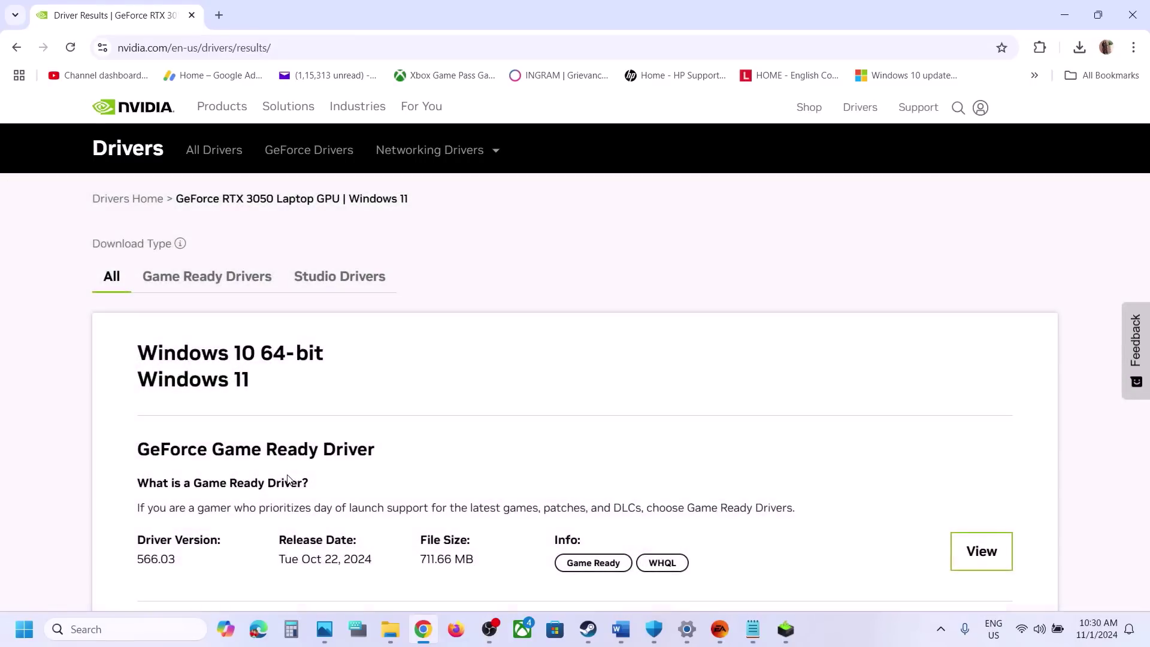
- View the GeForce Game Ready Driver 566.03 details and download the driver
scroll(286, 475, "down", 2)
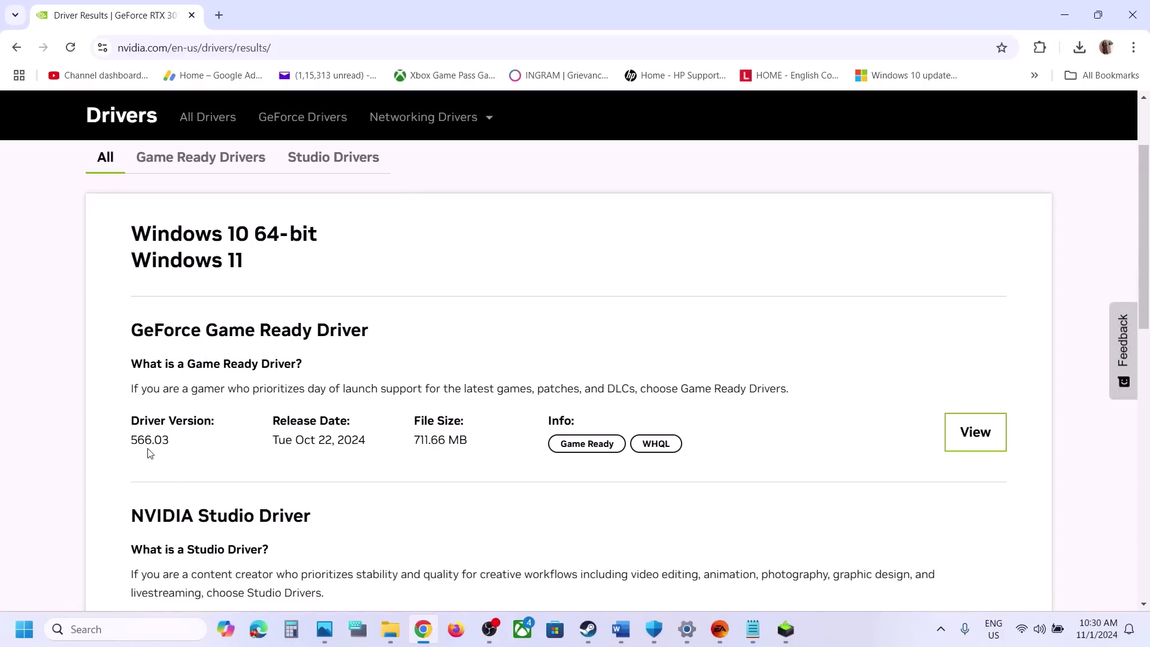
left_click(954, 427)
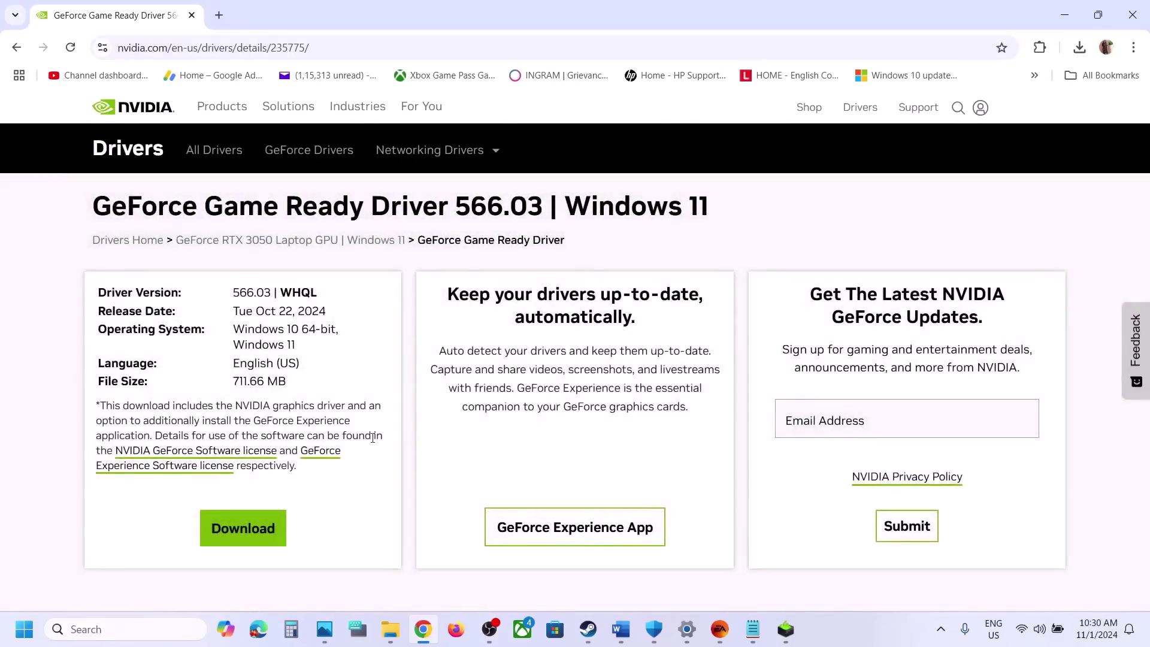
left_click(222, 520)
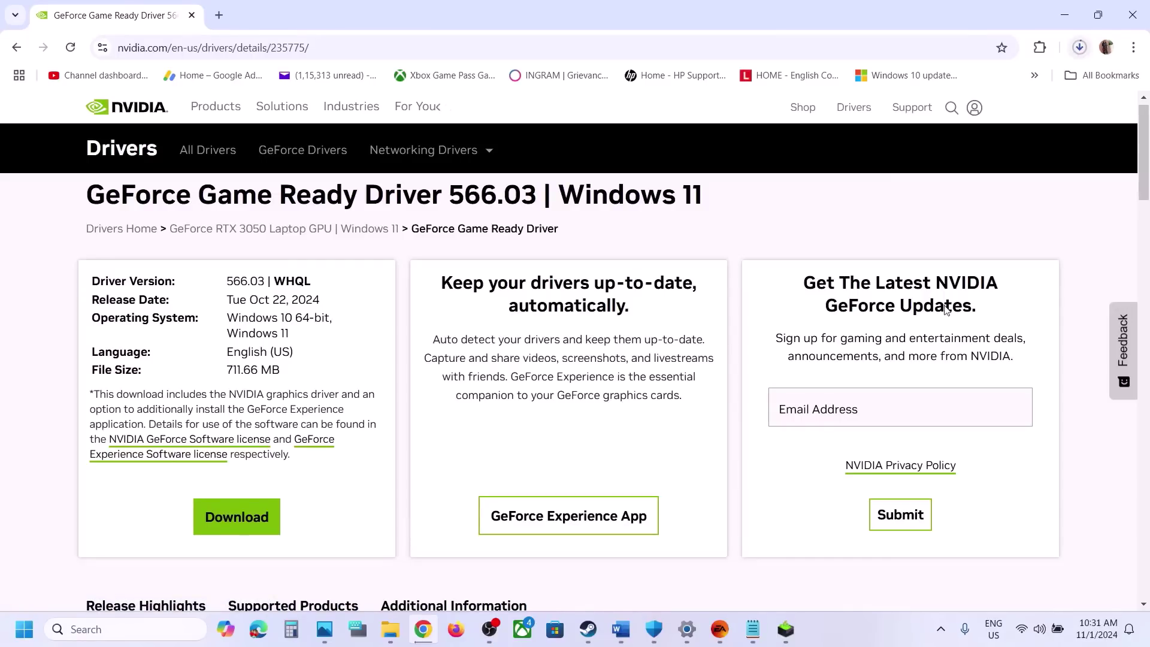
- In the NVIDIA Installer, accept the license and start a Custom (Advanced) installation with Perform a clean installation enabled
left_click(784, 634)
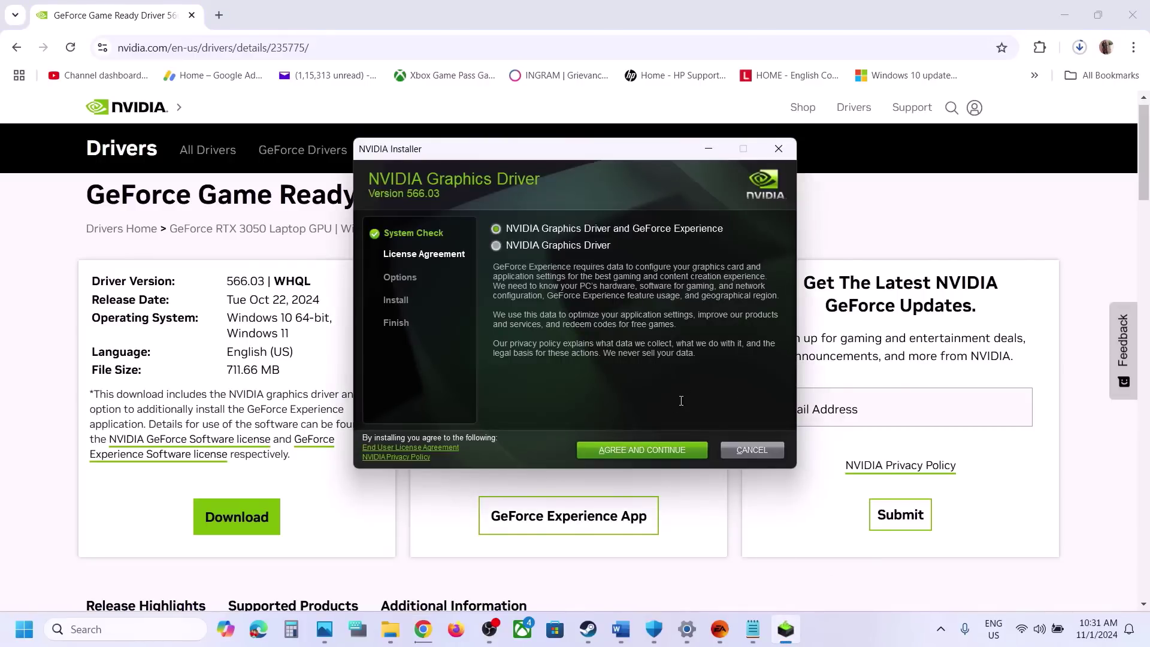
left_click(619, 448)
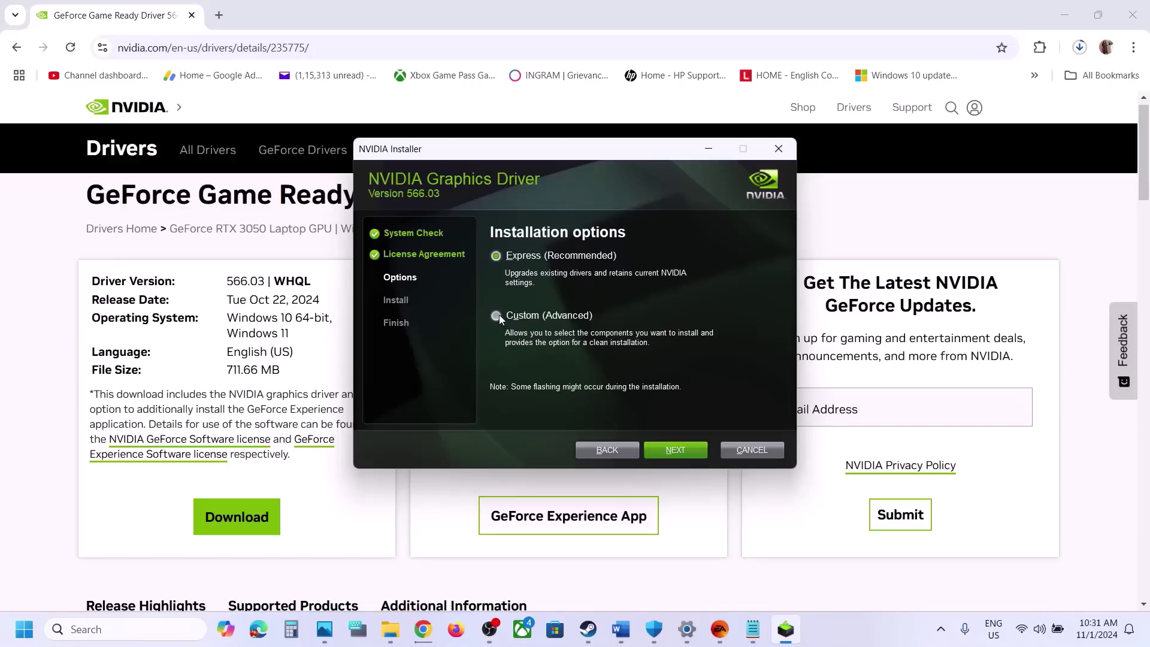
left_click(499, 314)
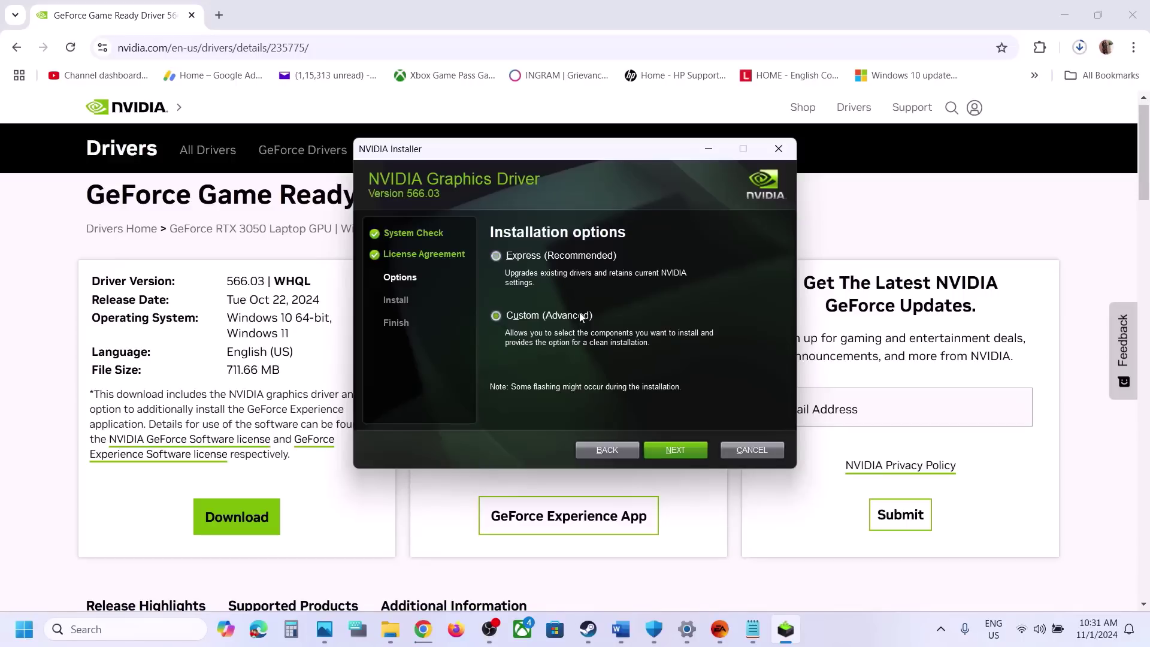
left_click(666, 447)
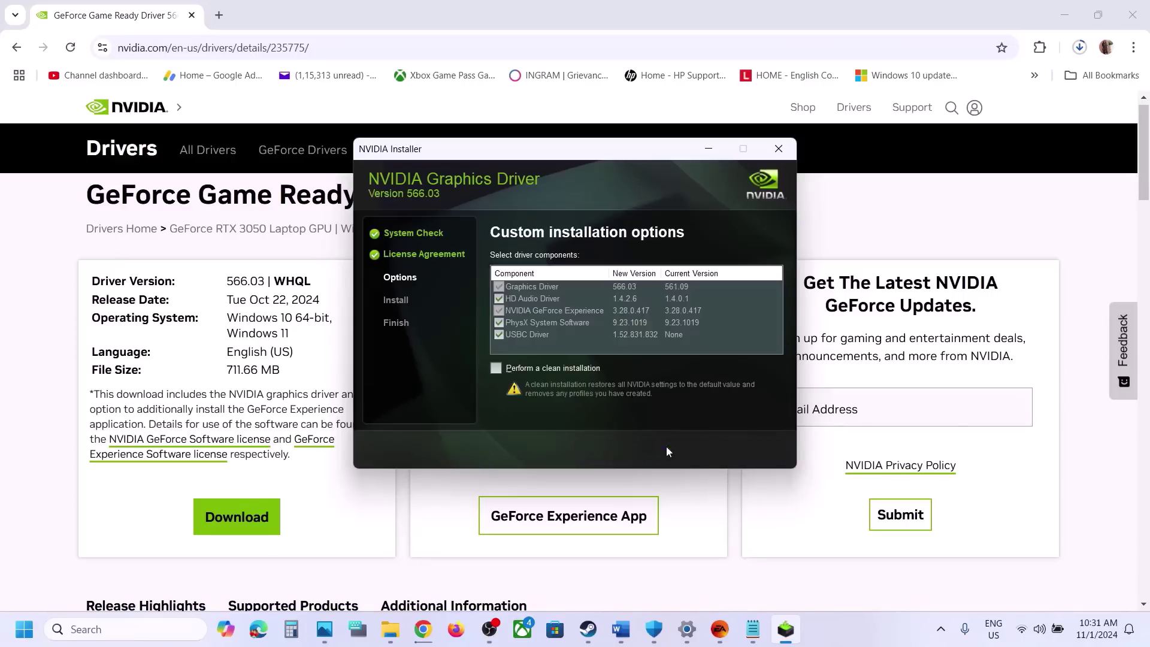
left_click(509, 369)
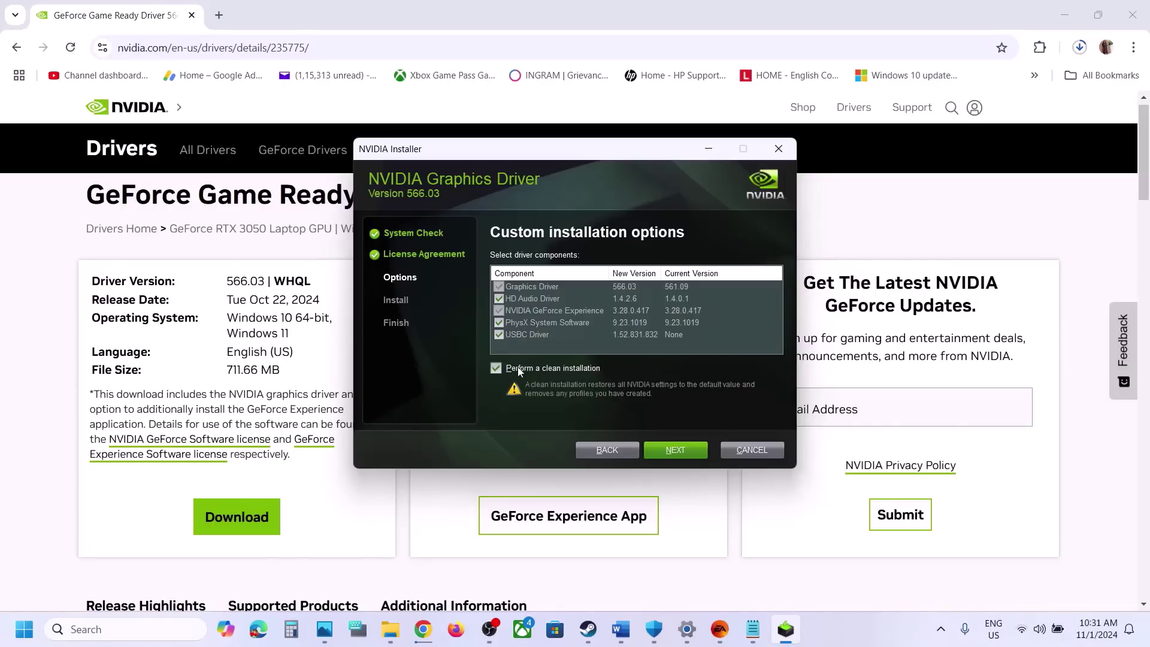
left_click(685, 450)
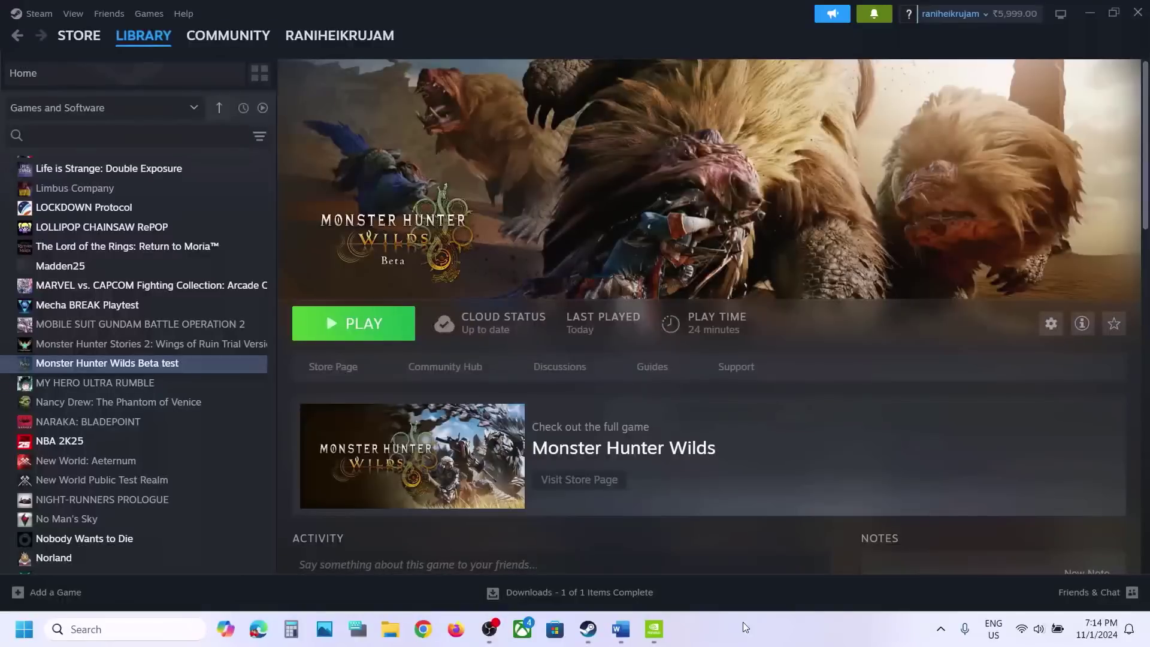
- Return to the Word document and copy the word "graphics" from the Step 7 heading
left_click(620, 629)
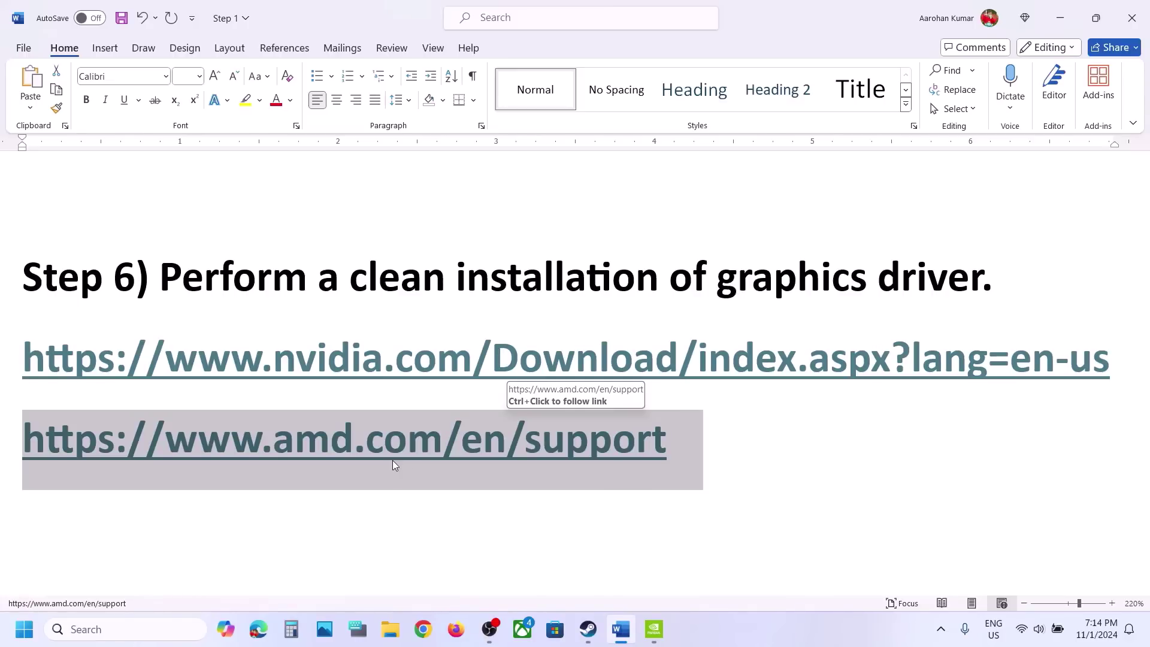
scroll(393, 460, "down", 3)
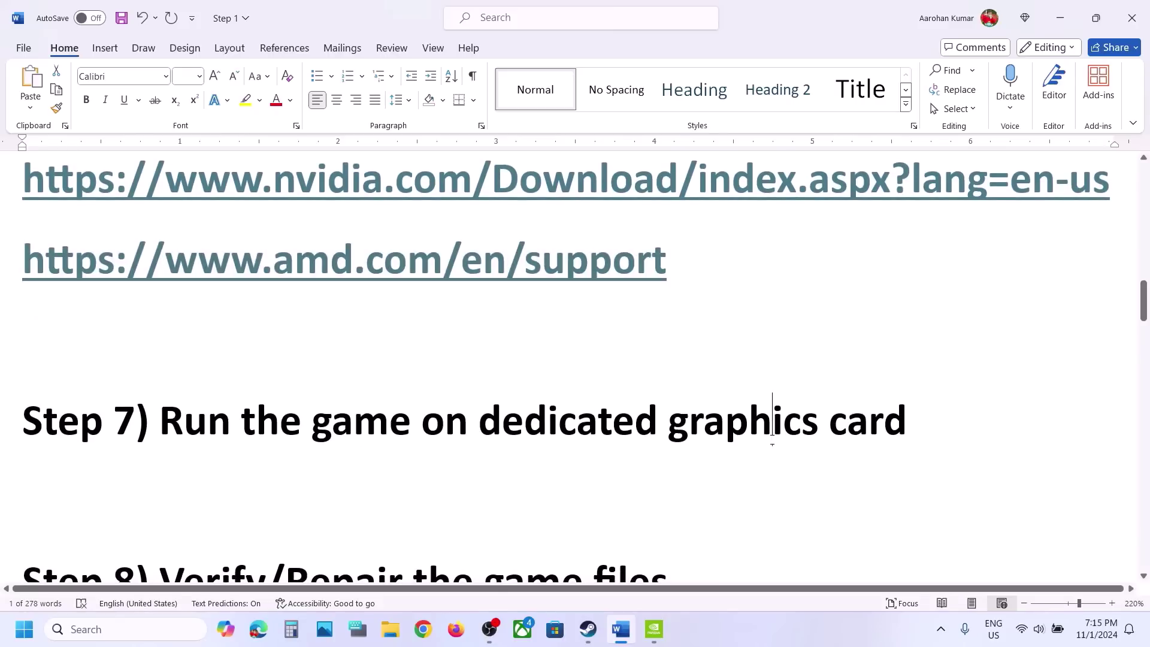
double_click(772, 439)
key("ctrl+c")
- Search Windows for the copied word "graphics" and open the Graphics settings
left_click(201, 626)
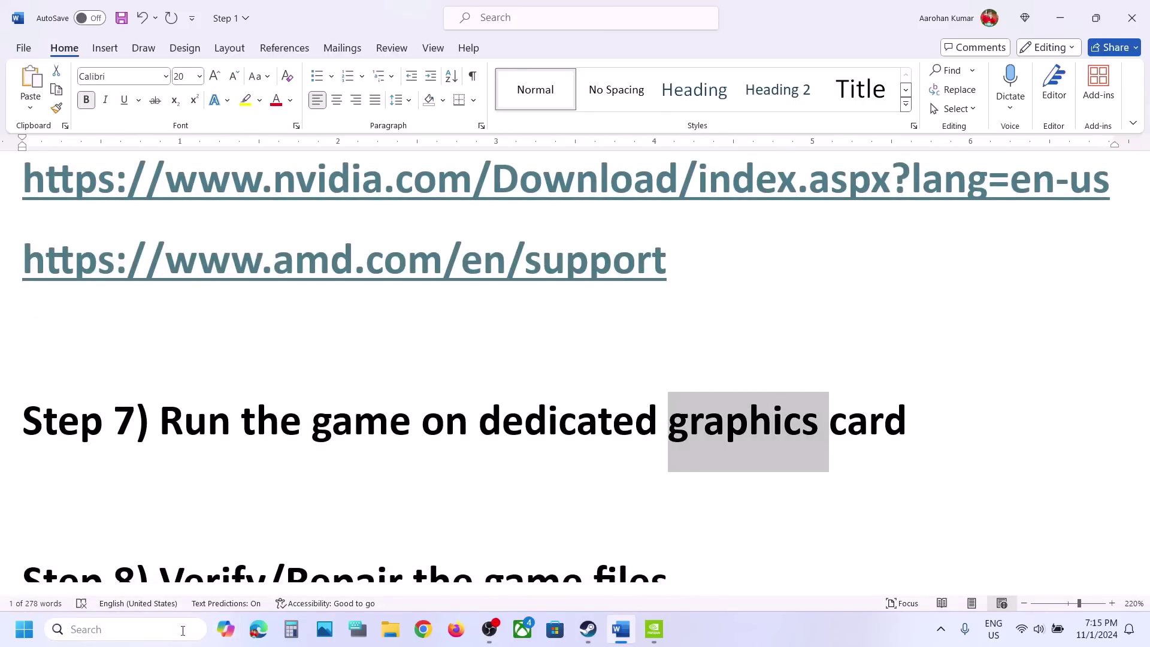
key("ctrl+v")
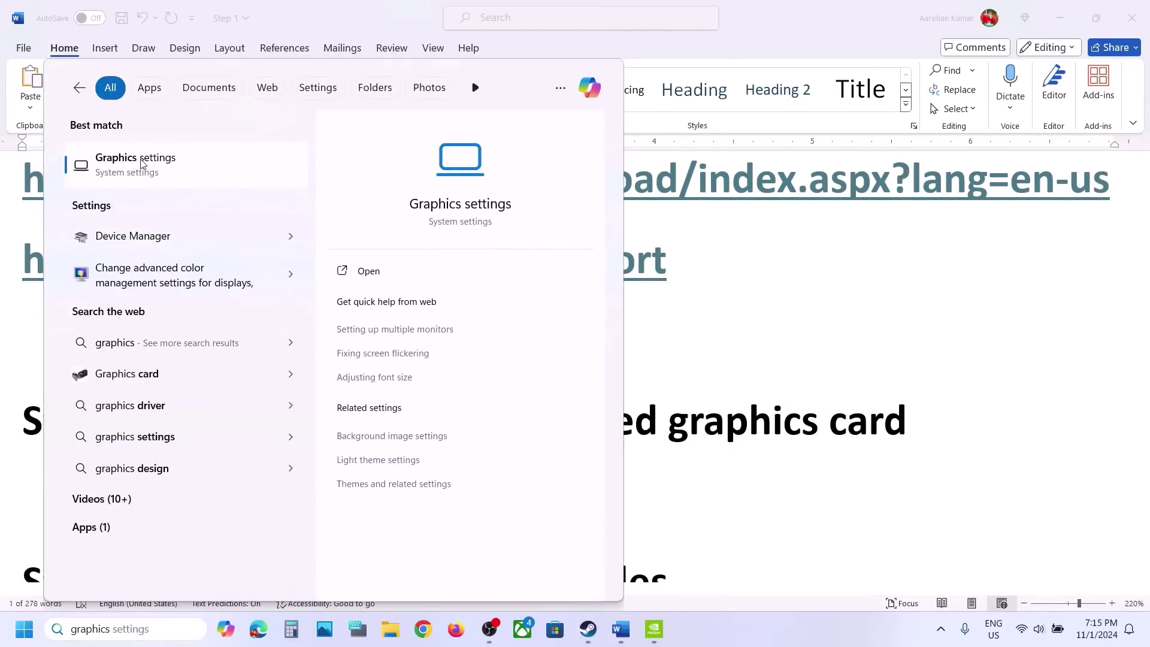
left_click(142, 162)
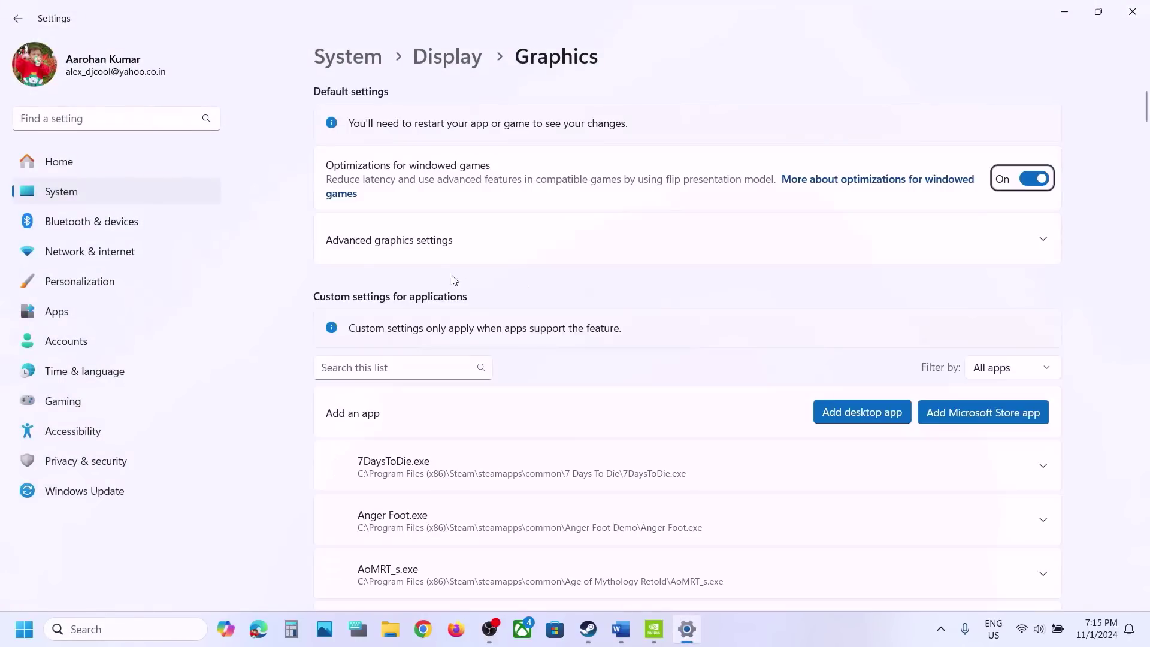
- Add the MonsterHunterWildsBeta application from Steam's steamapps\common\MonsterHunterWildsBetatest folder as a desktop app with custom graphics settings
left_click(862, 417)
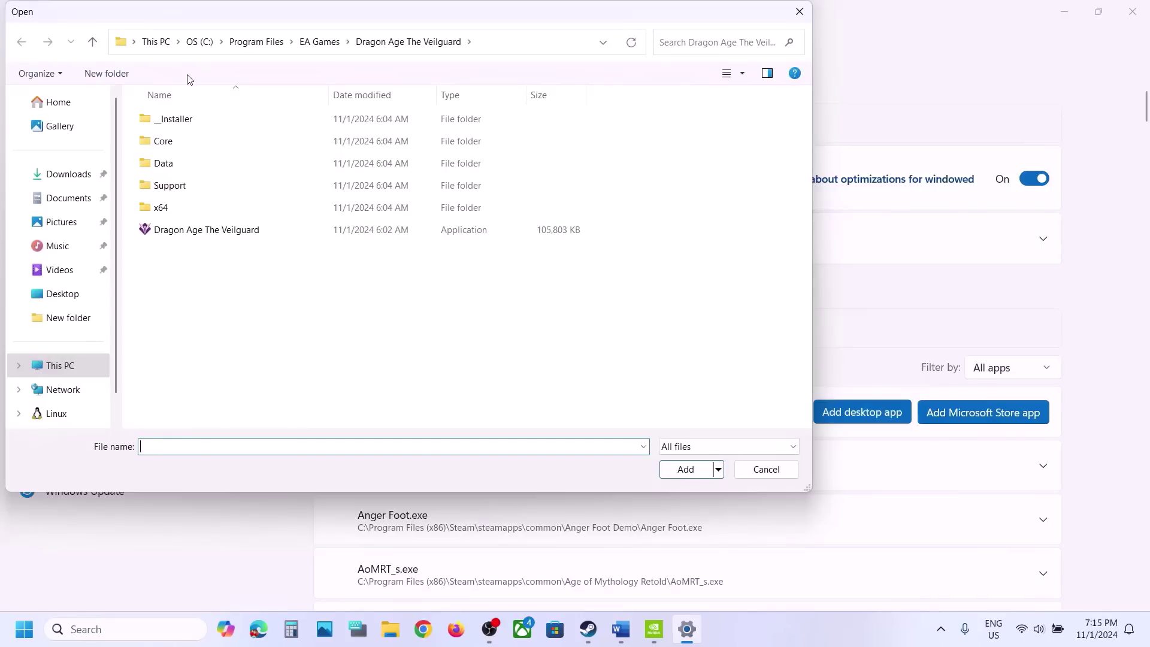
left_click(69, 365)
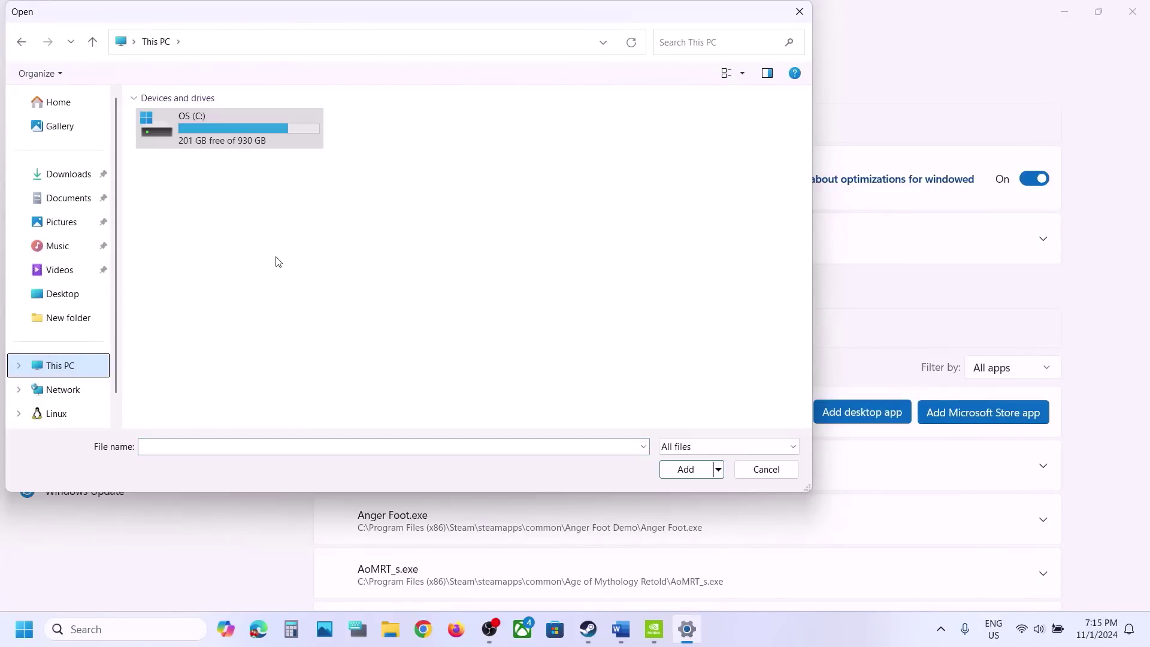
double_click(229, 123)
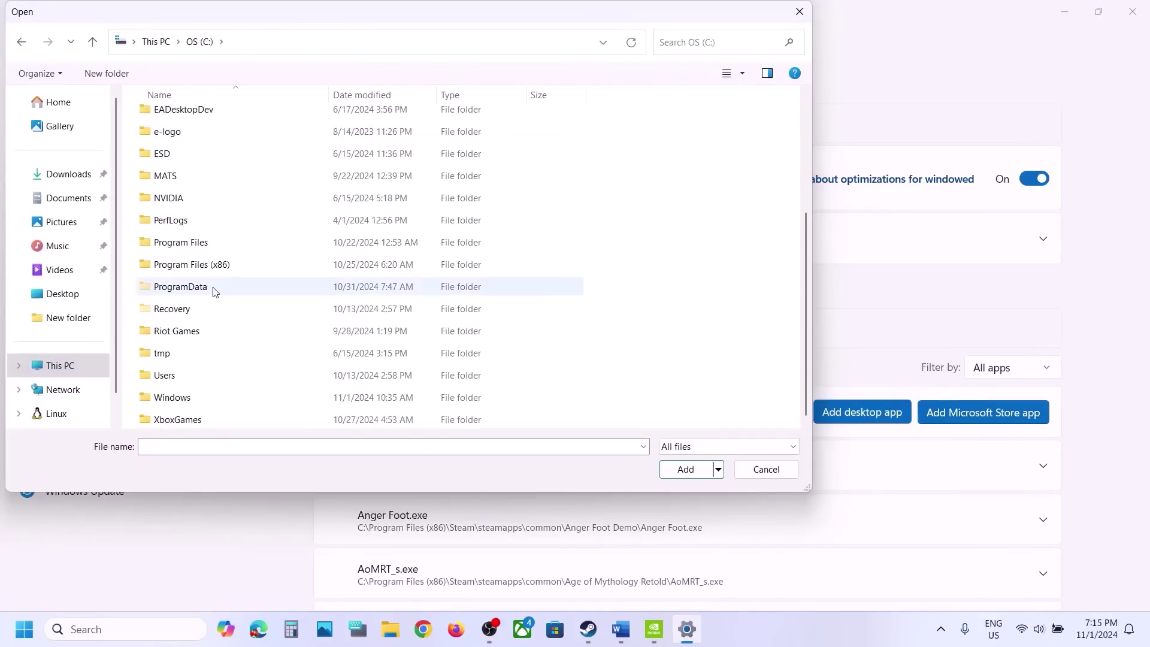
double_click(209, 270)
scroll(205, 270, "down", 5)
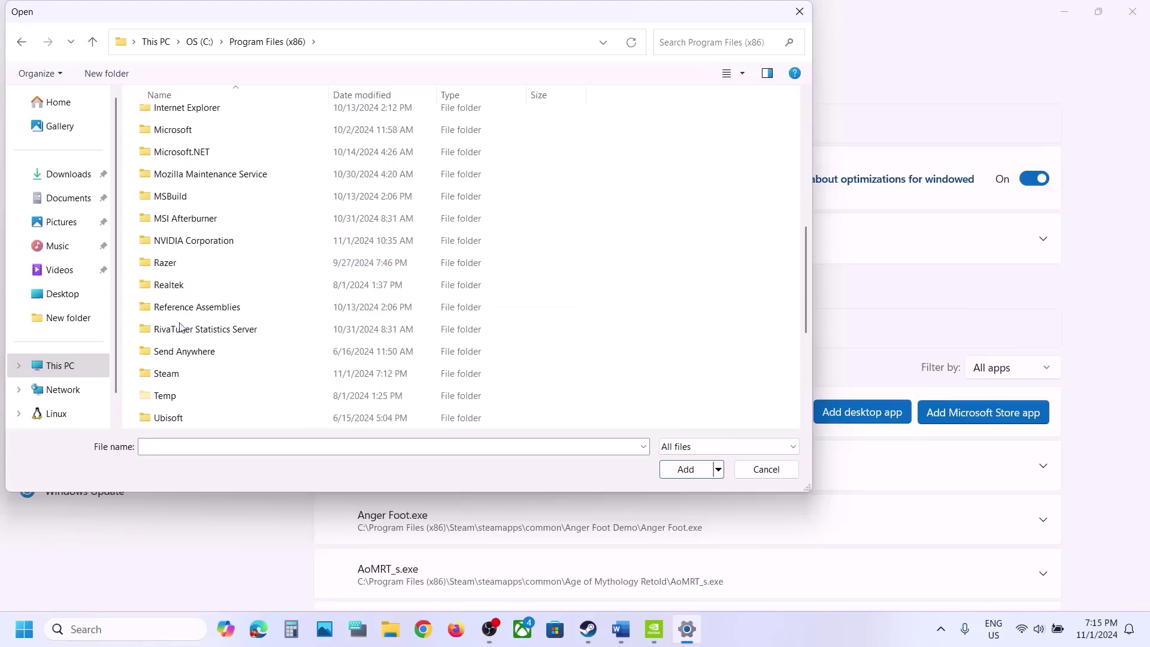
double_click(170, 373)
scroll(180, 364, "down", 5)
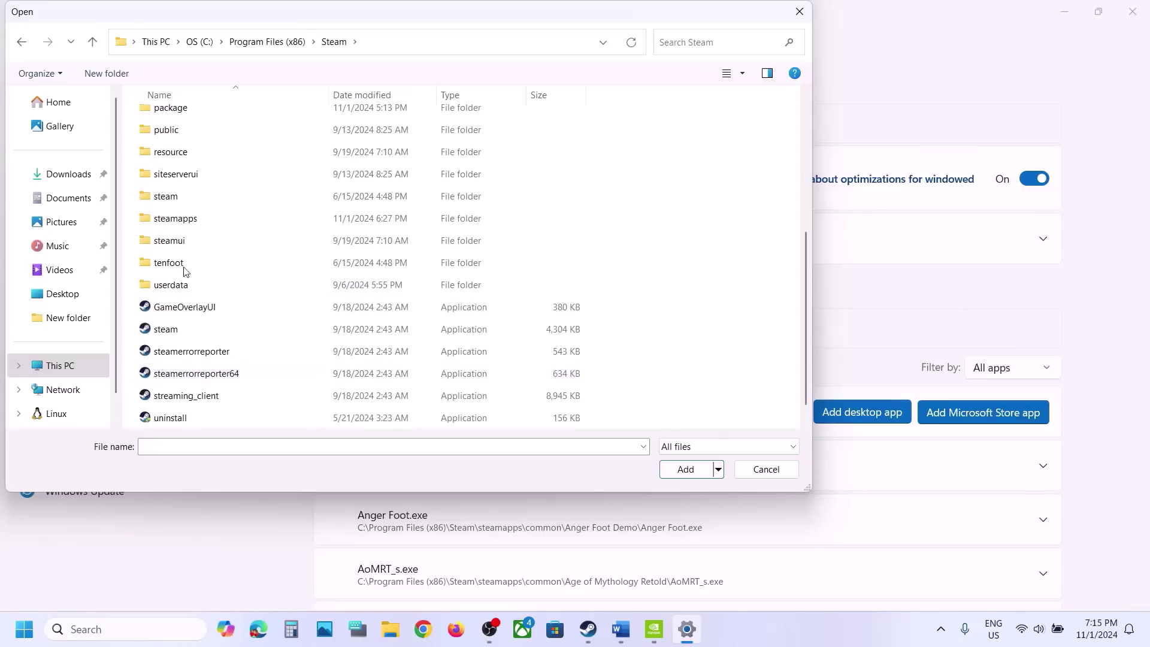
double_click(177, 219)
double_click(178, 120)
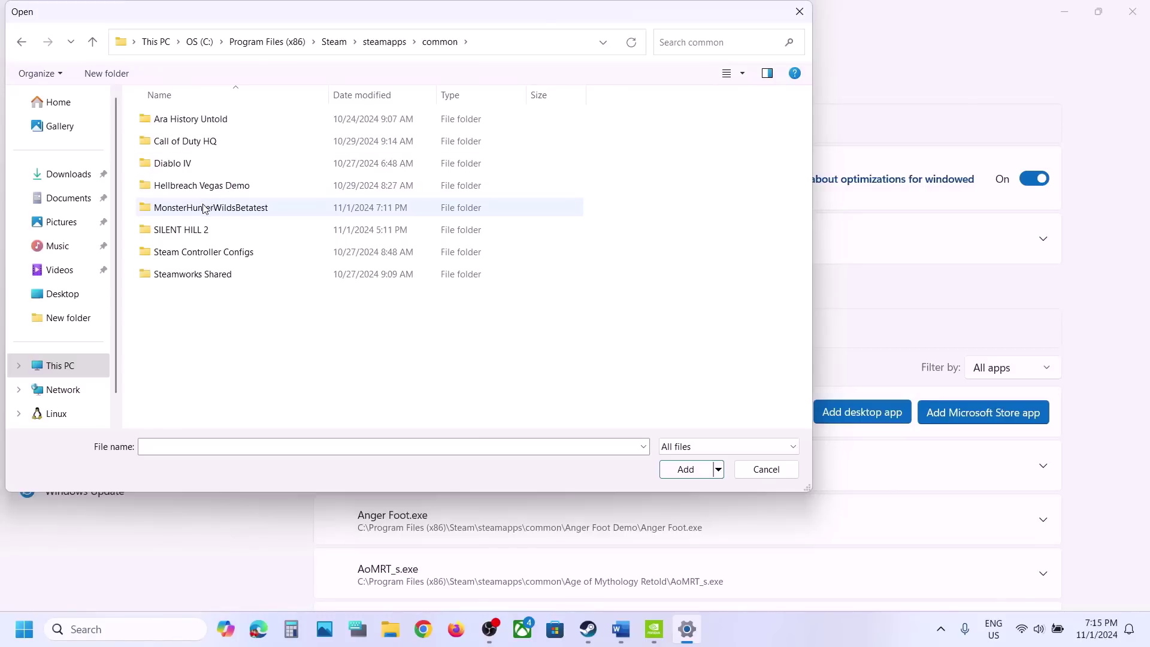
double_click(204, 208)
left_click(234, 186)
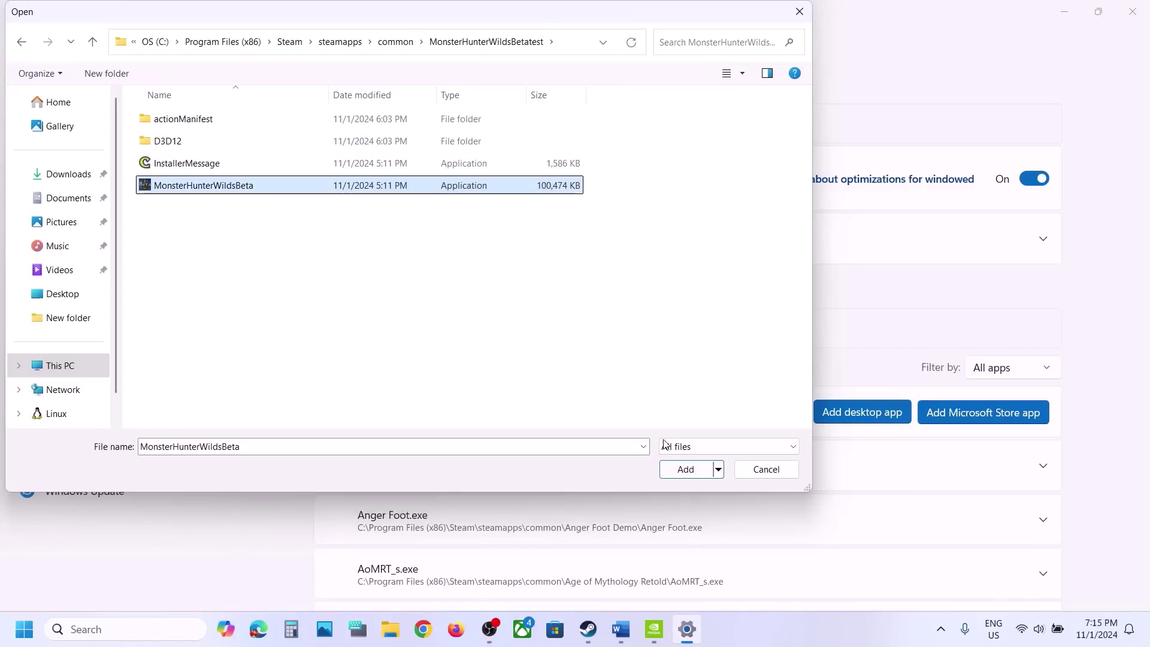
left_click(686, 469)
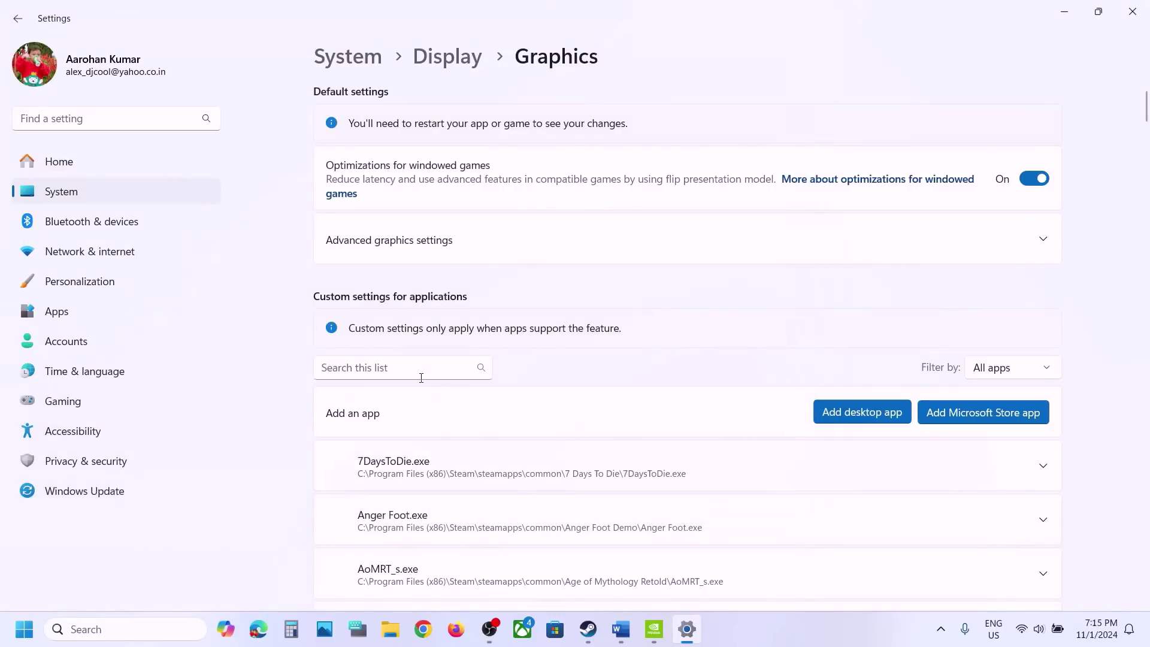
left_click(392, 374)
type("monst")
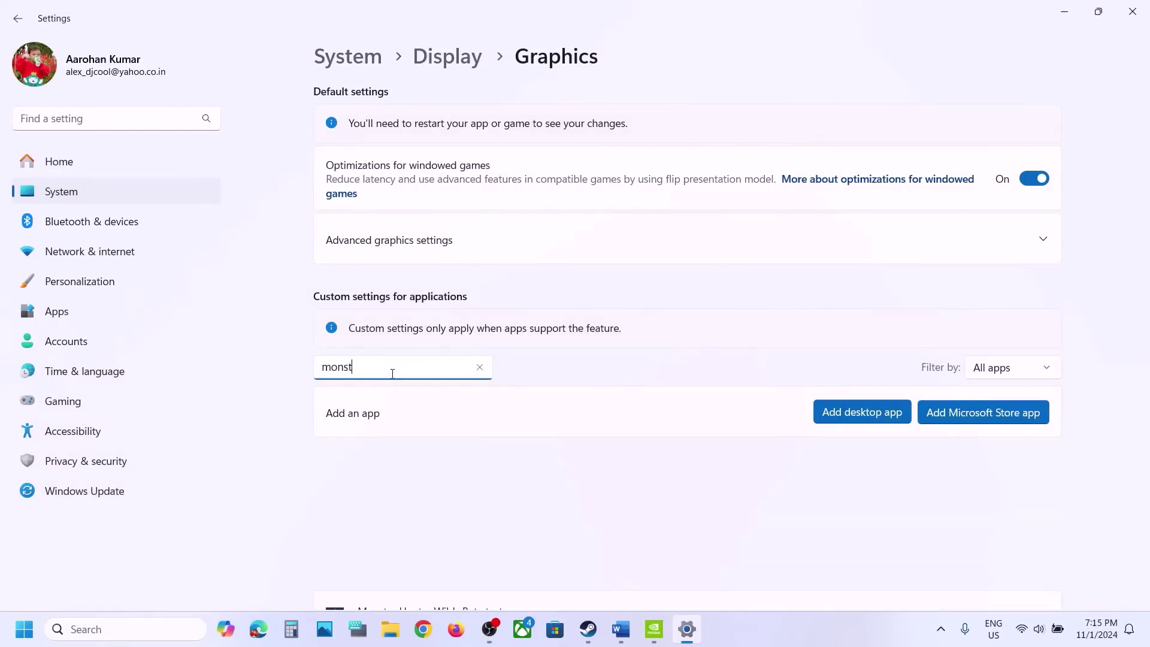
key("BackSpace")
key("BackSpace")
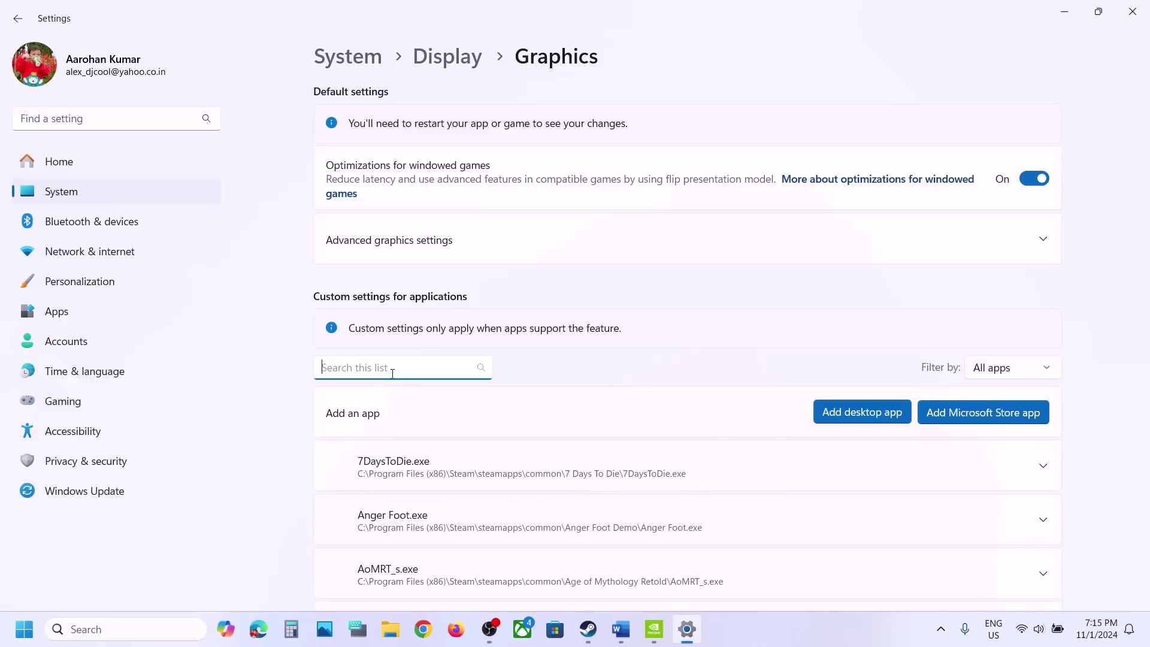
type("monter")
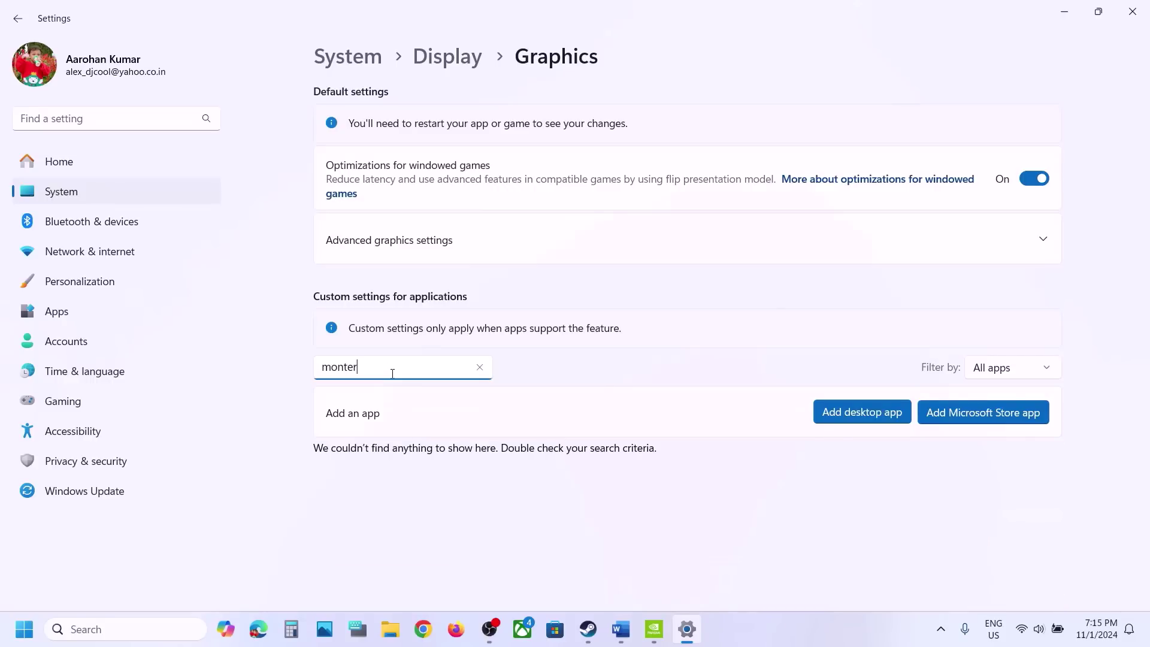
key("BackSpace")
key("BackSpace")
key("BackSpace")
key("BackSpace")
key("BackSpace")
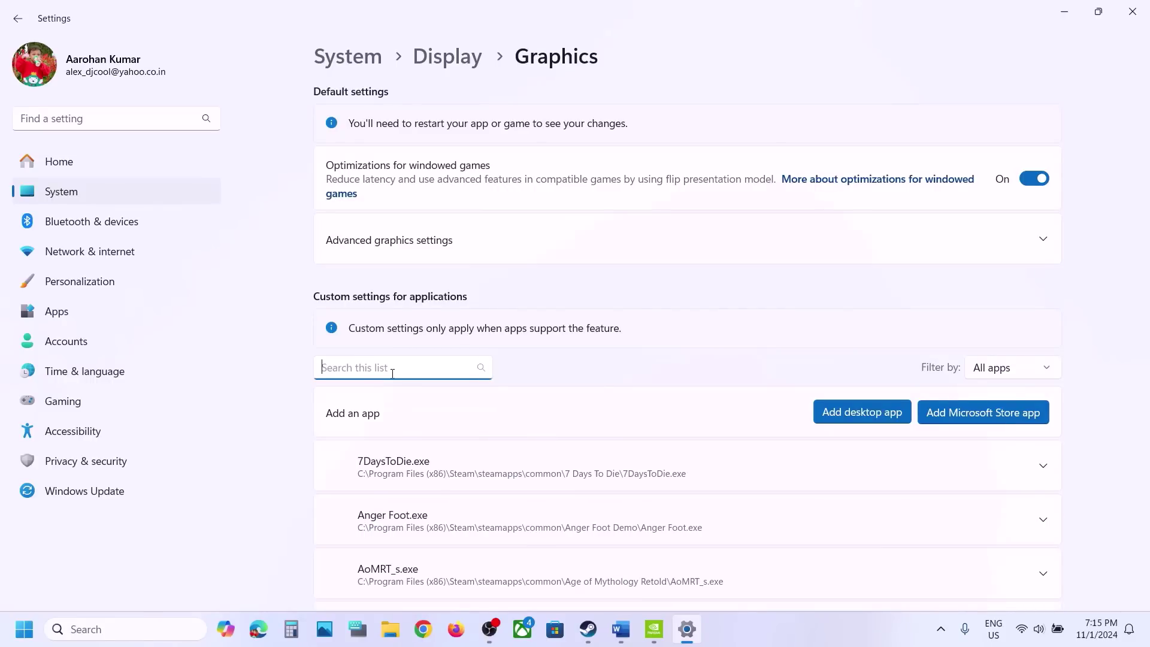
type("mons")
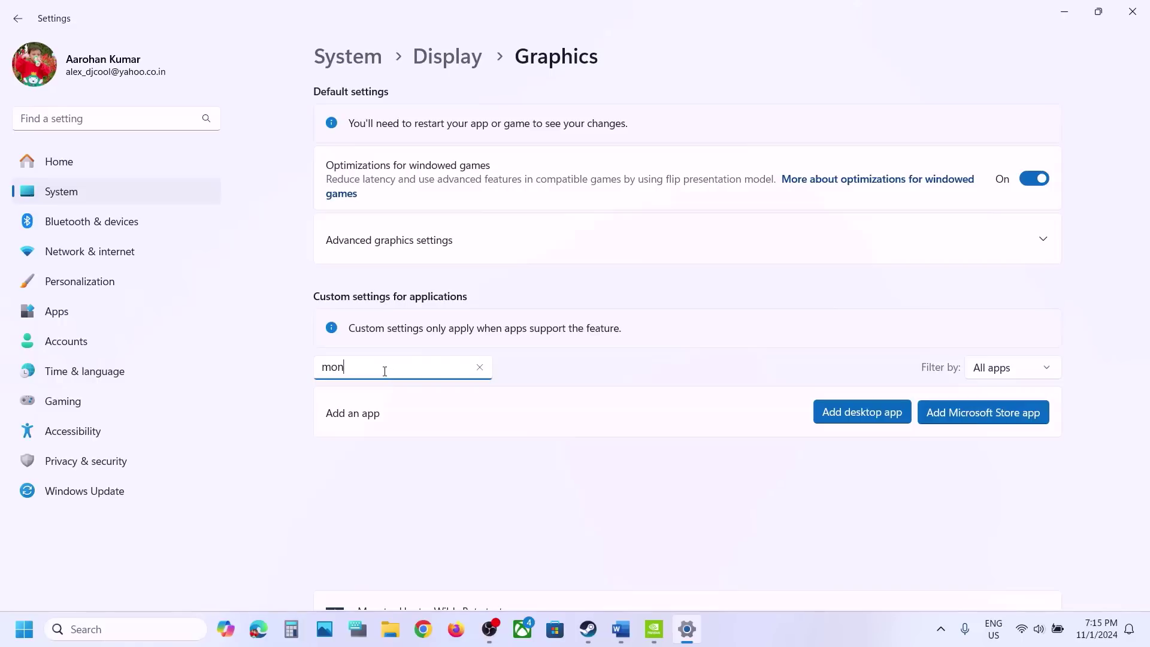
key("BackSpace")
key("BackSpace")
key("BackSpace")
- Set the GPU preference of Monster Hunter Wilds Beta test to High Performance (NVIDIA GeForce RTX 3050 Laptop GPU)
scroll(384, 370, "down", 8)
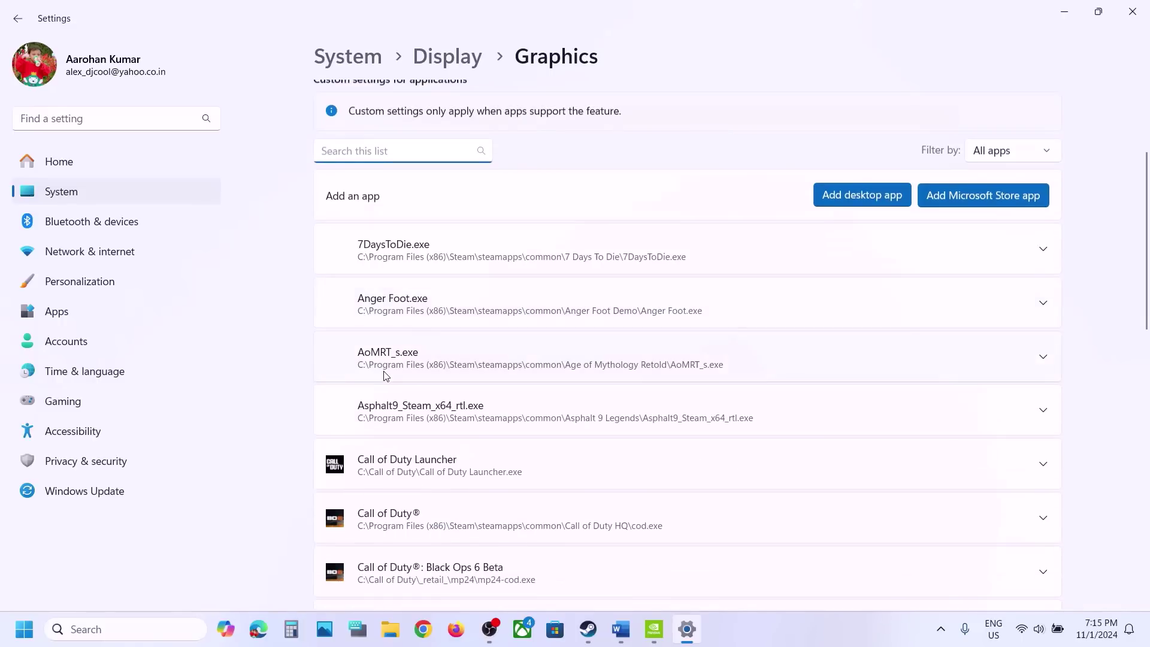
scroll(385, 376, "down", 8)
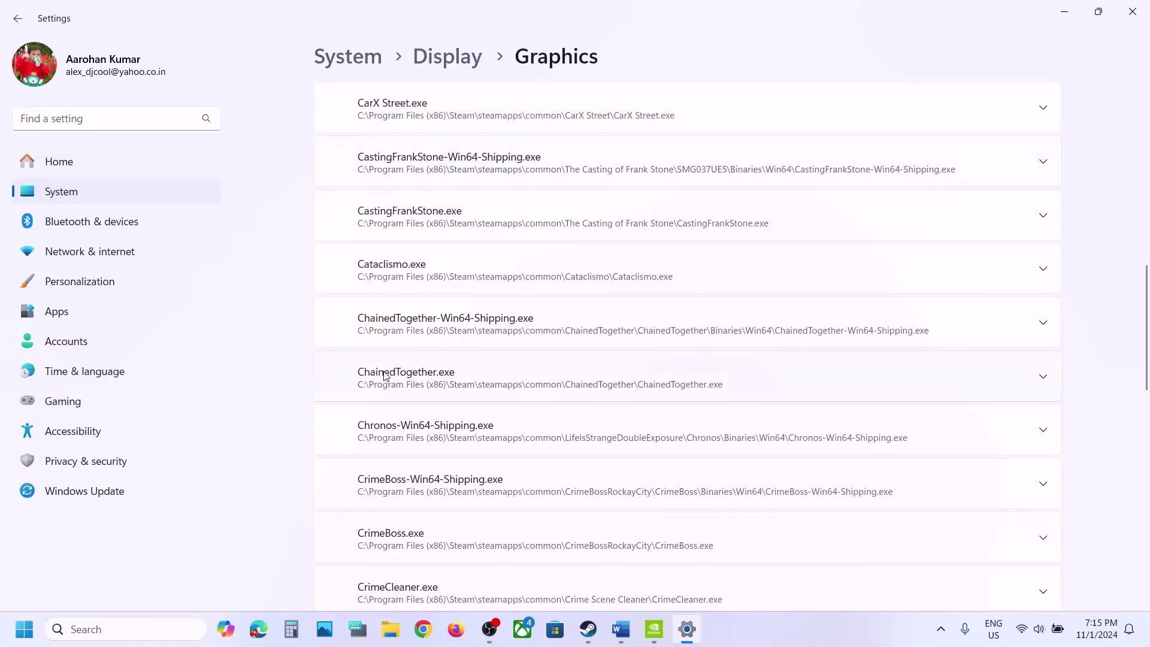
scroll(385, 375, "down", 15)
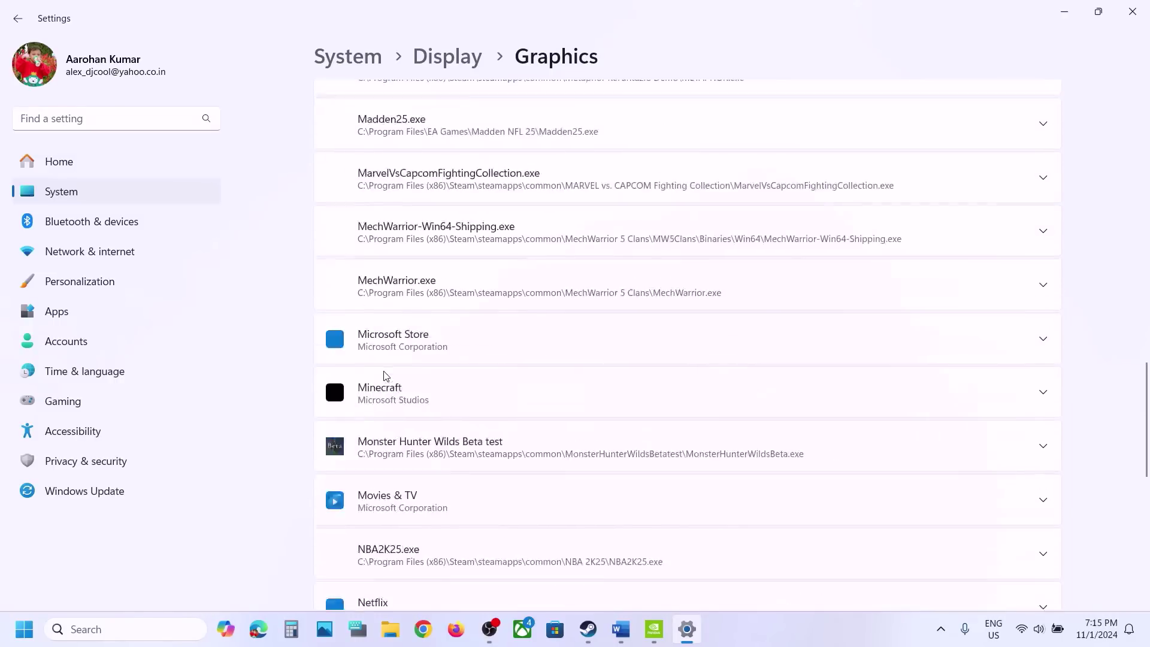
scroll(384, 376, "up", 7)
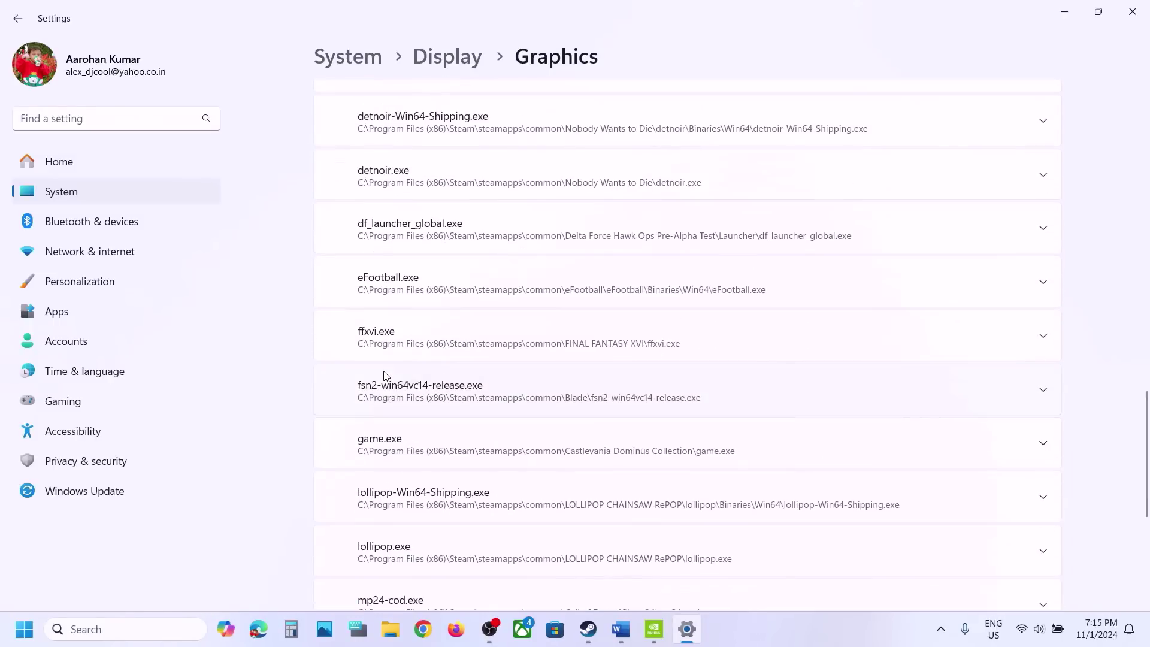
scroll(385, 378, "down", 7)
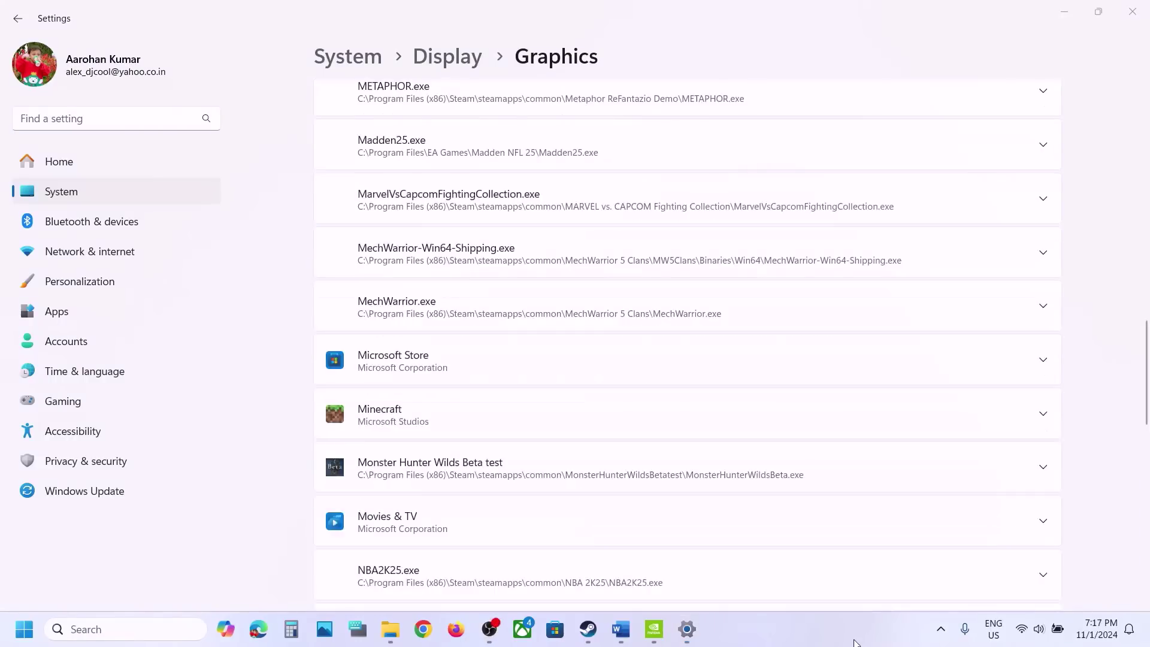
left_click(452, 472)
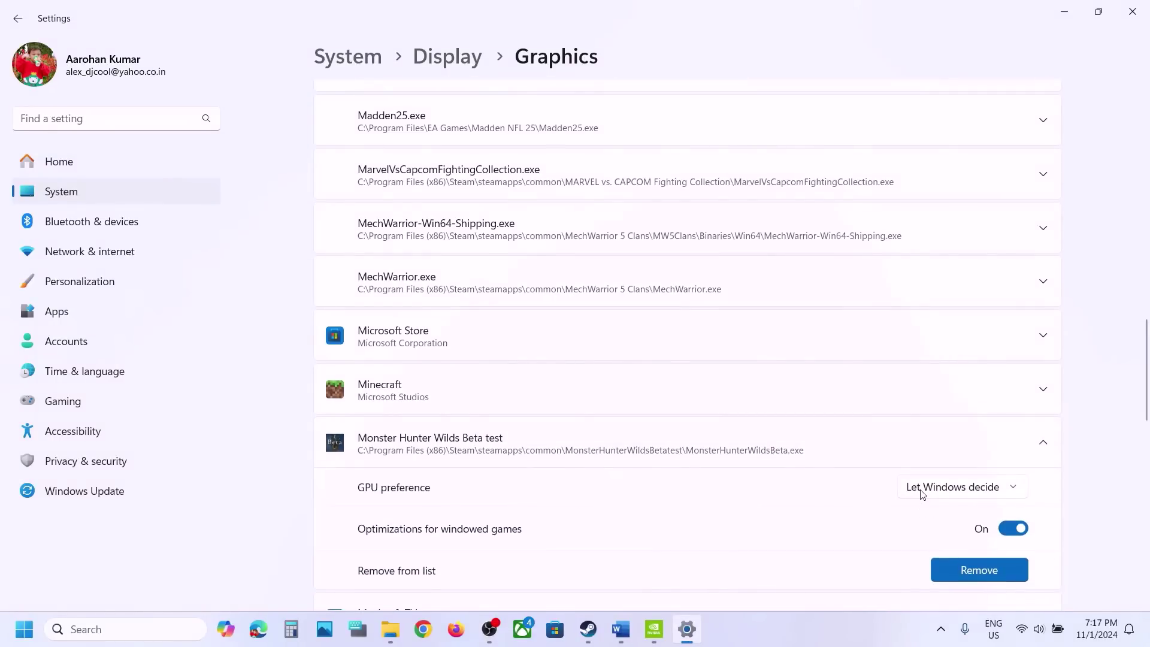
left_click(920, 494)
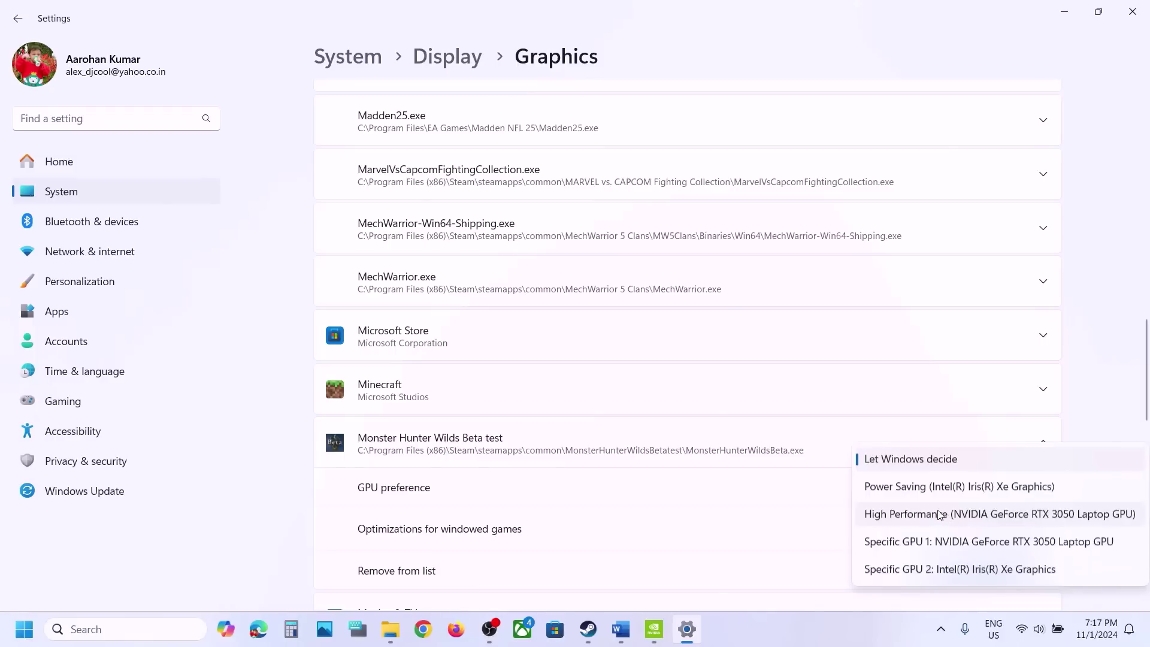
left_click(971, 516)
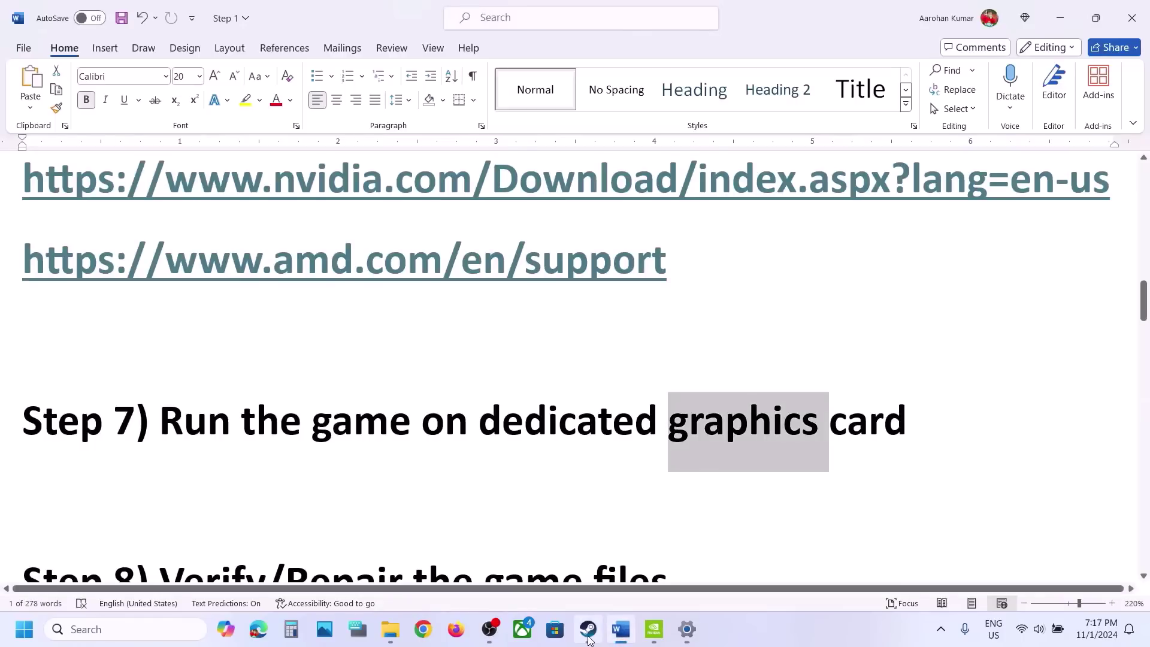
- Return to the Word document and remove "/Repair" from the Step 8 heading
left_click(587, 629)
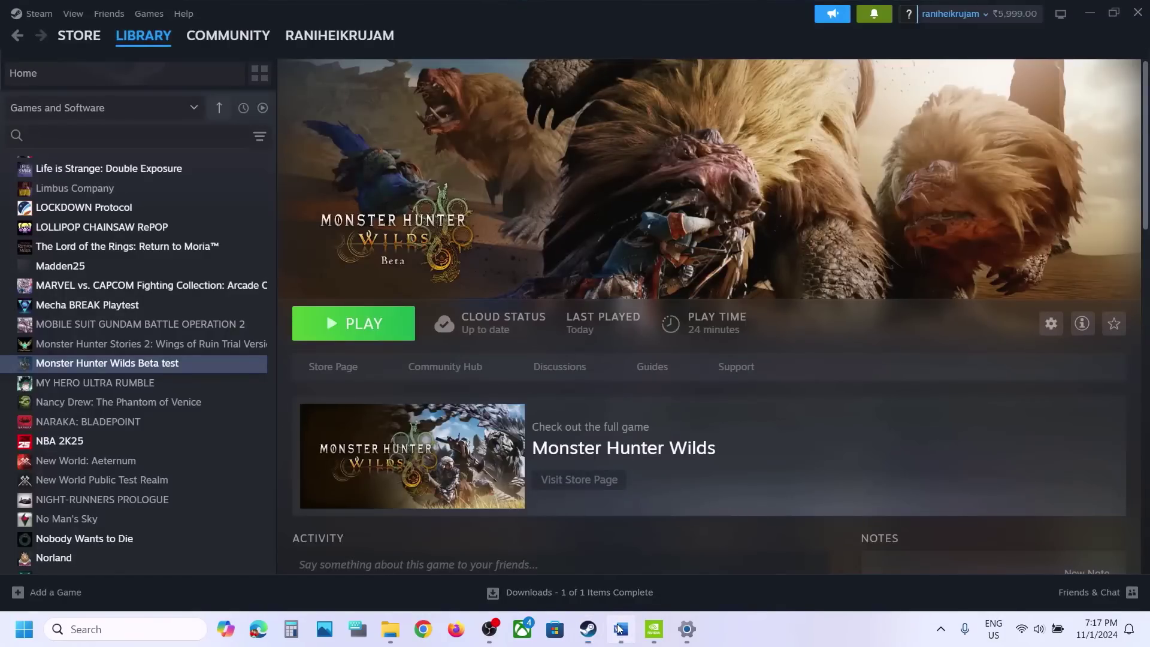
left_click(620, 629)
scroll(559, 497, "down", 3)
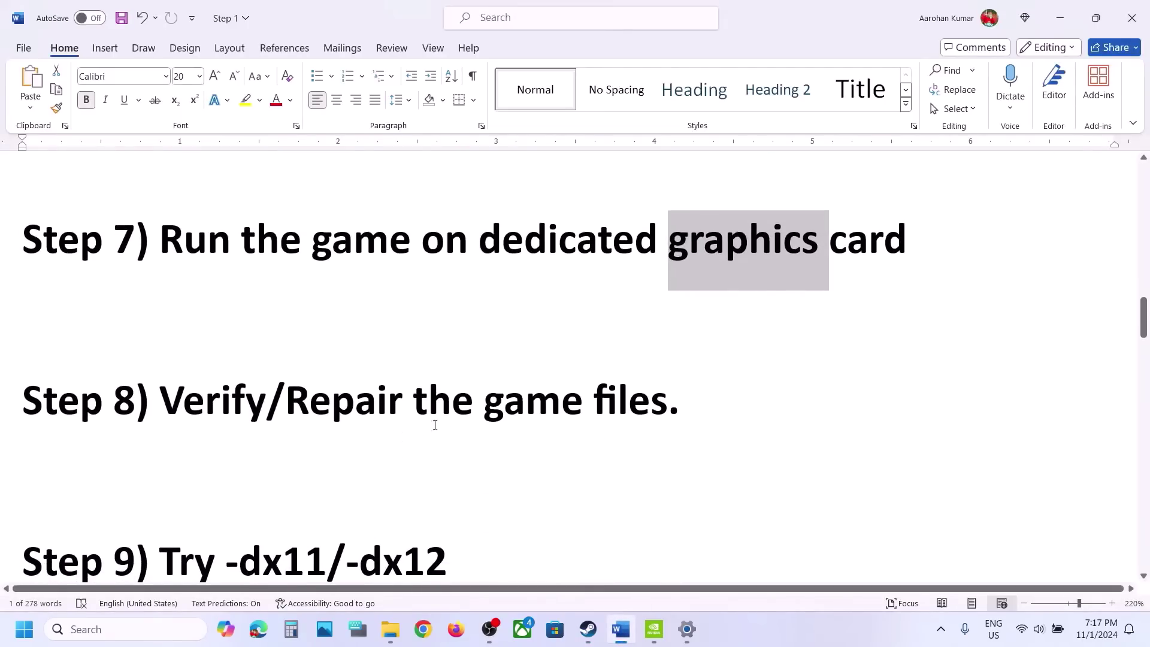
double_click(312, 408)
key("BackSpace")
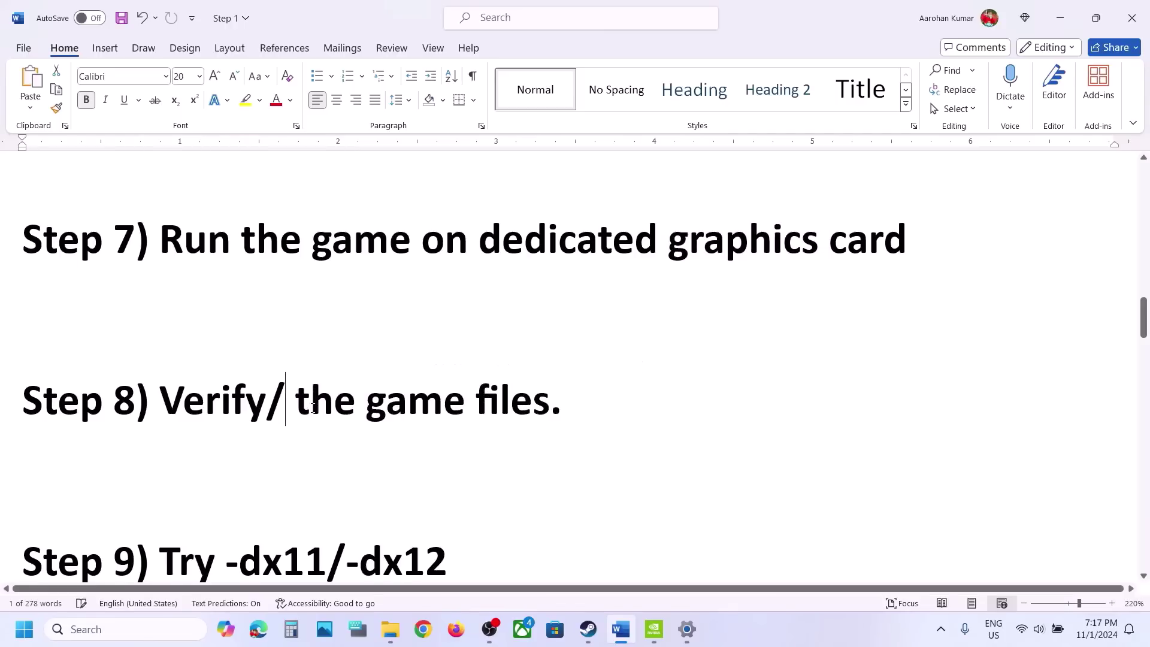
key("BackSpace")
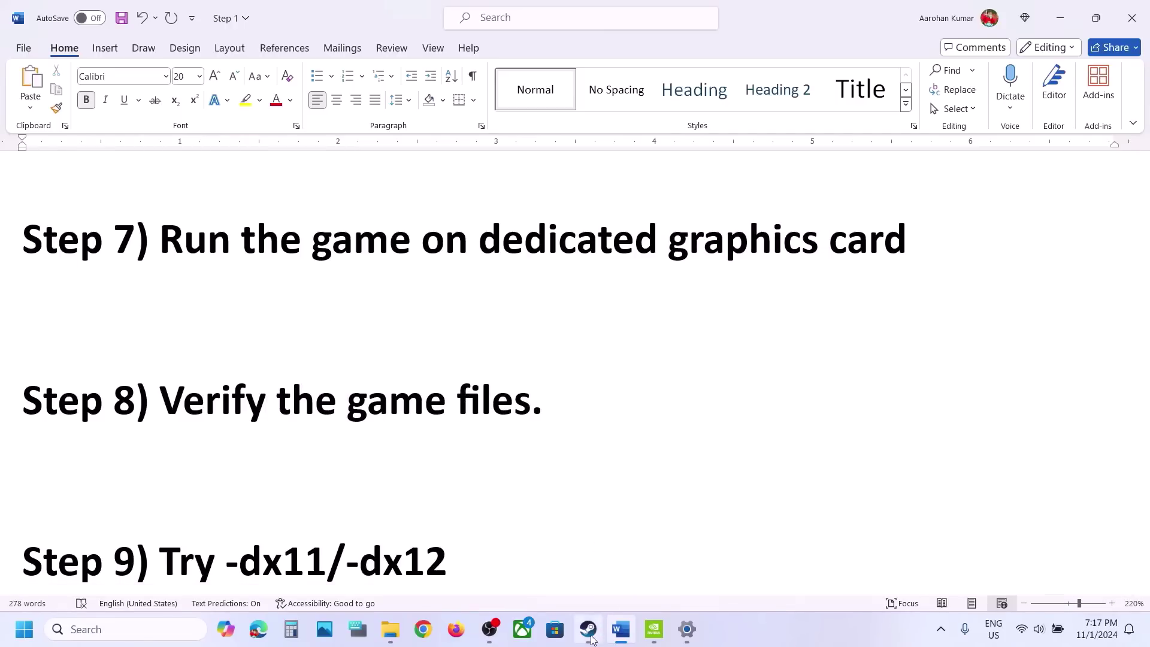
- Switch to Steam and view the integrity verification option in Monster Hunter Wilds Beta test's Installed Files properties, closing the properties when finished
left_click(589, 630)
right_click(175, 370)
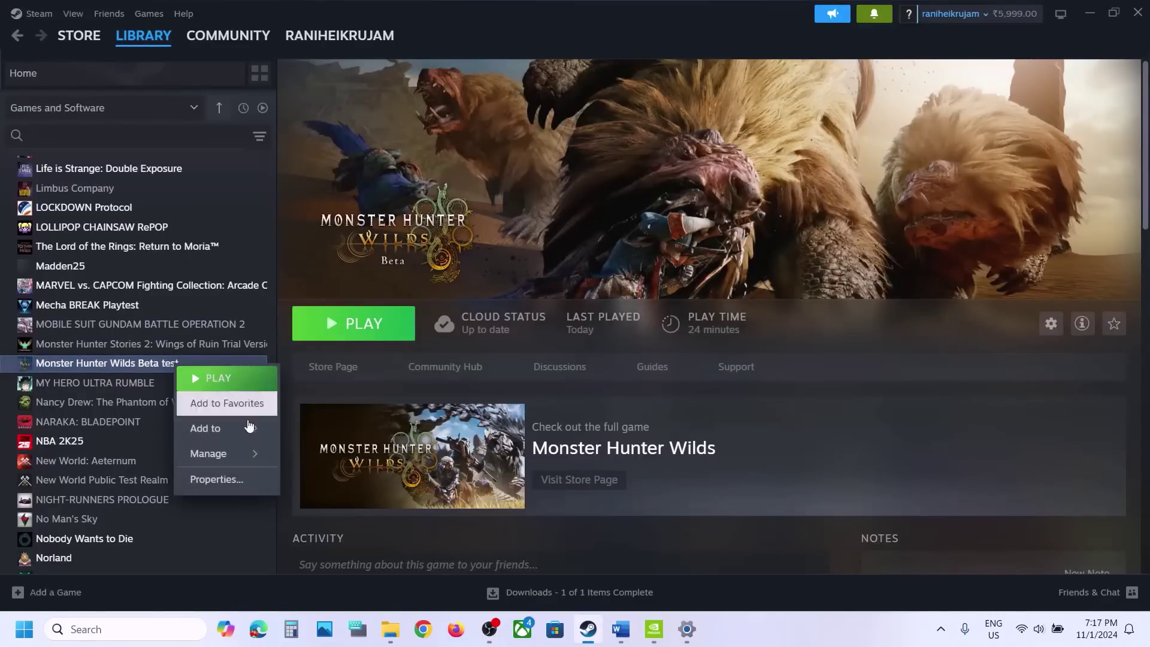
left_click(226, 478)
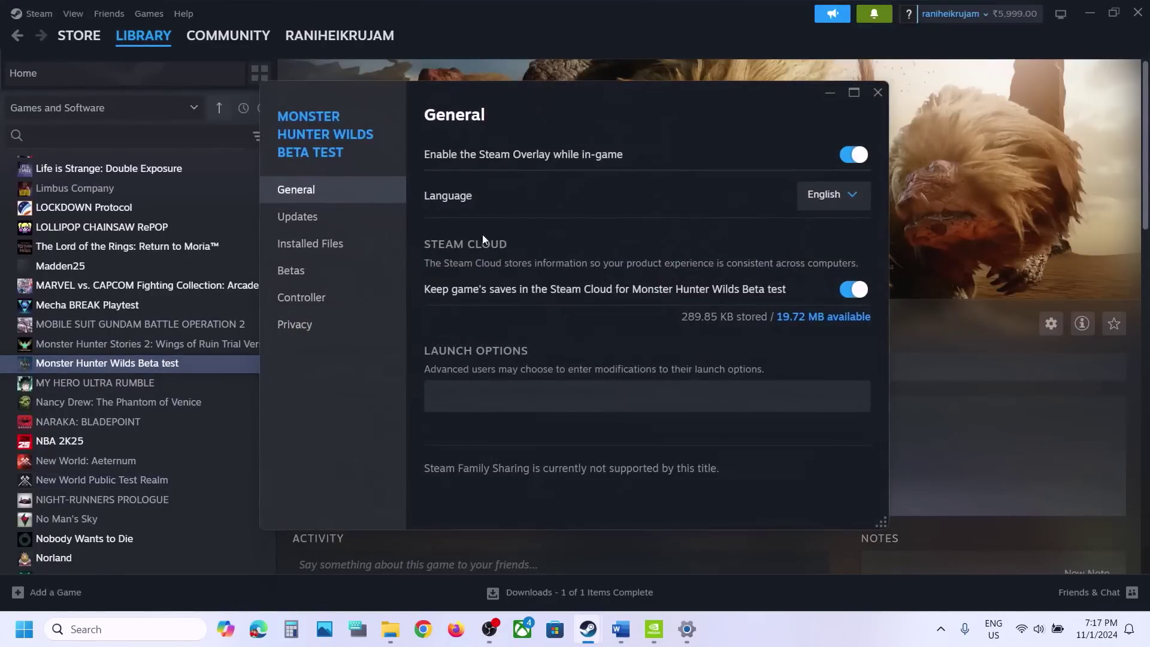
left_click(335, 250)
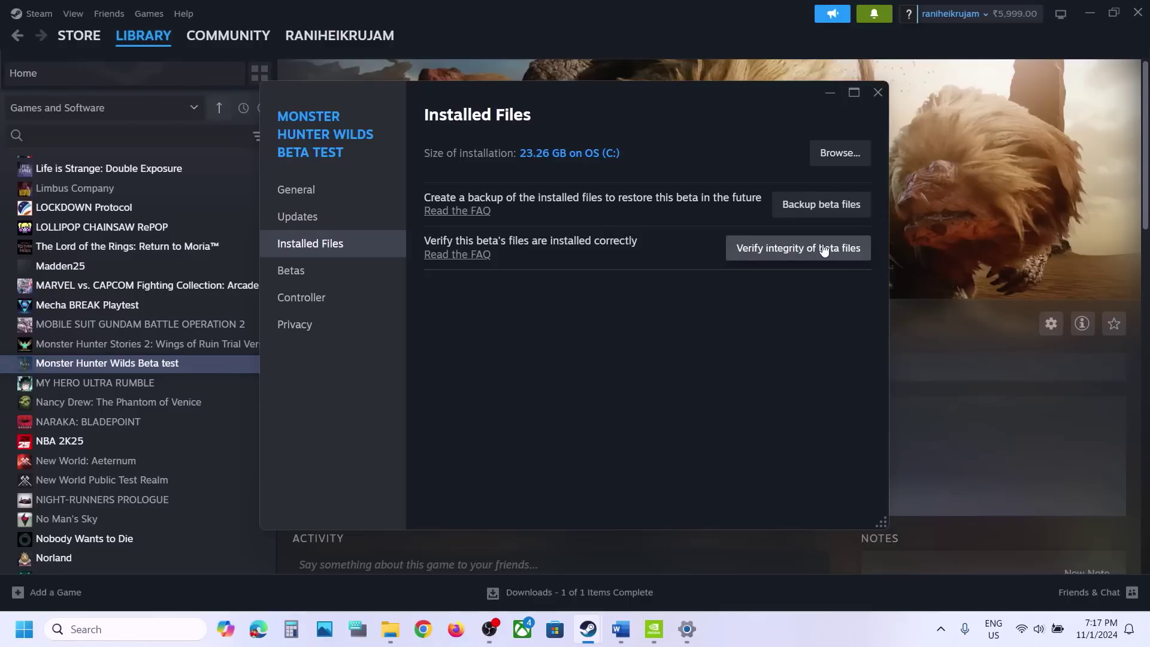
left_click(878, 92)
- Check Step 9 in the Word document, switch to Steam and set Monster Hunter Wilds Beta test's launch options to -dx11, closing its properties
left_click(620, 629)
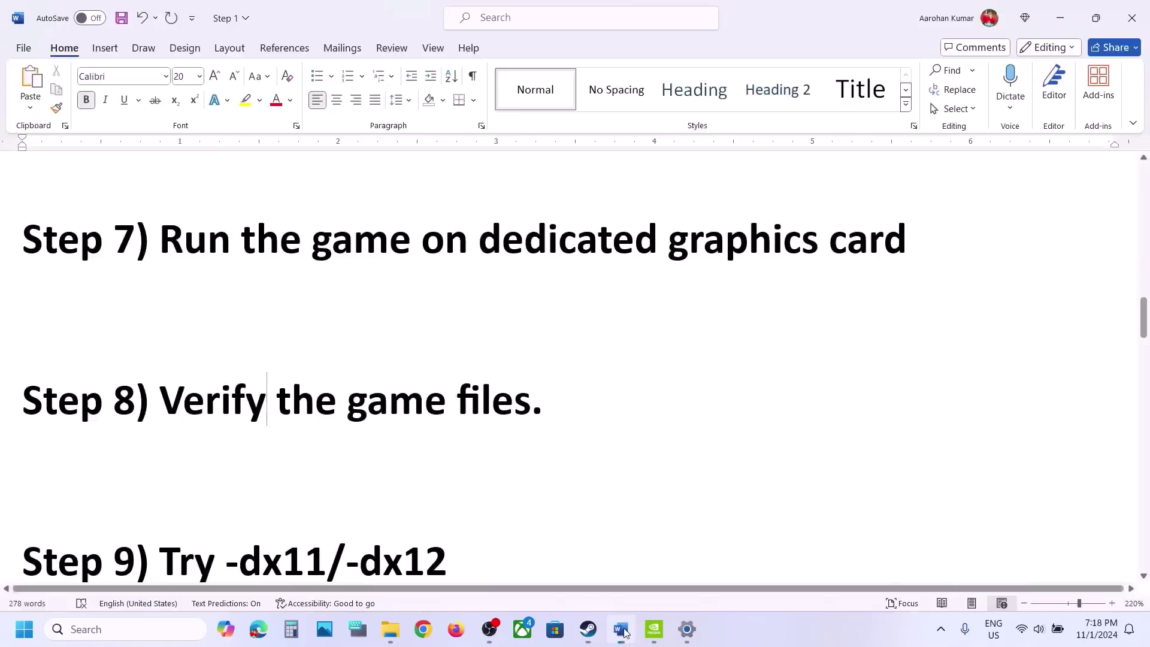
scroll(573, 473, "down", 2)
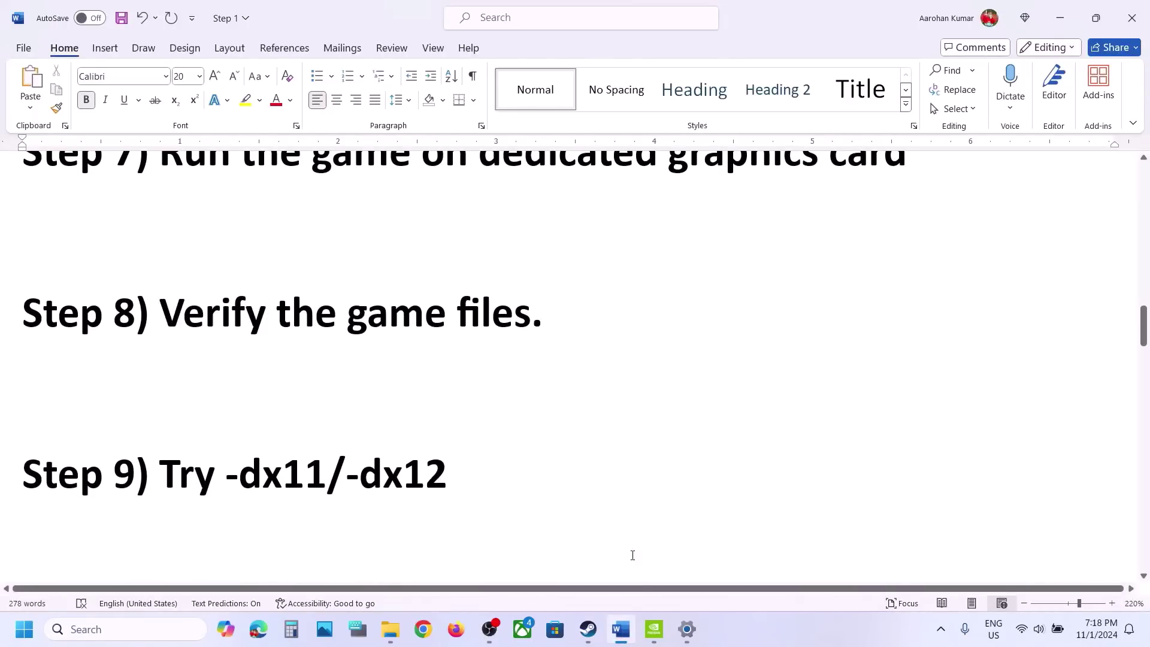
left_click(588, 629)
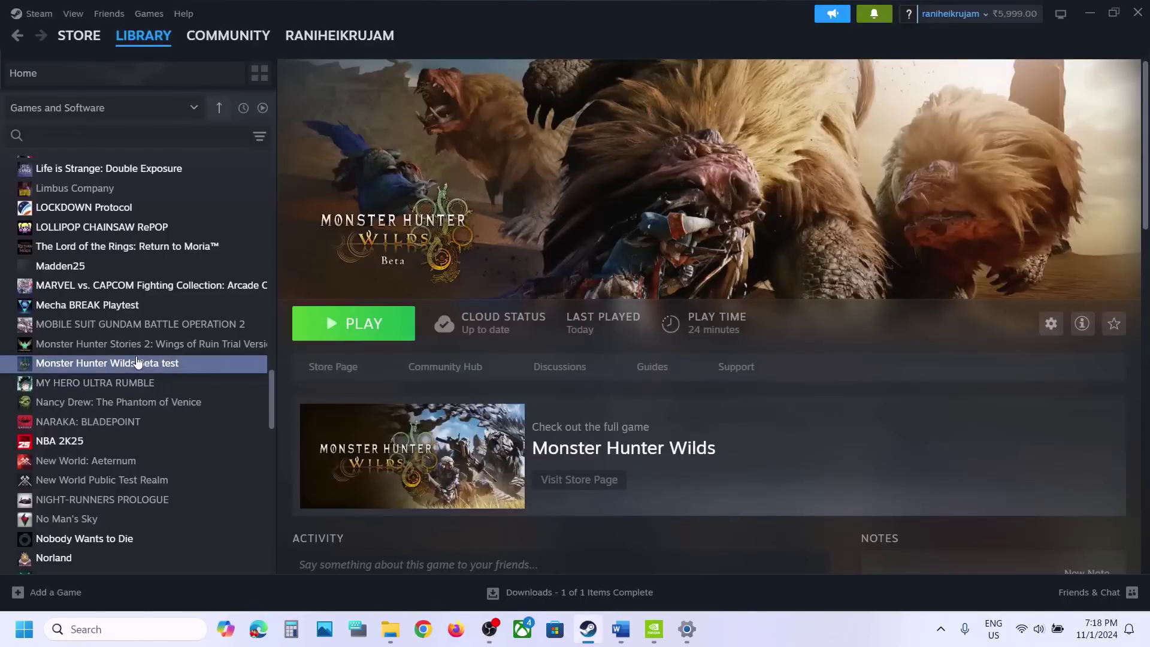
right_click(176, 366)
left_click(239, 481)
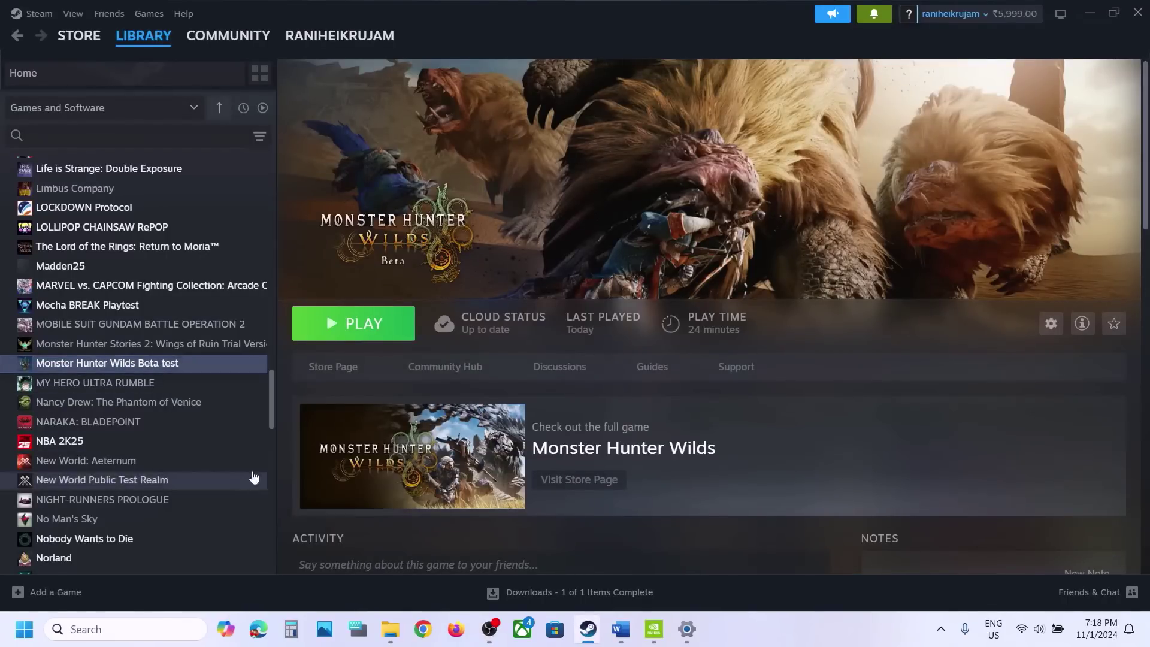
left_click(476, 391)
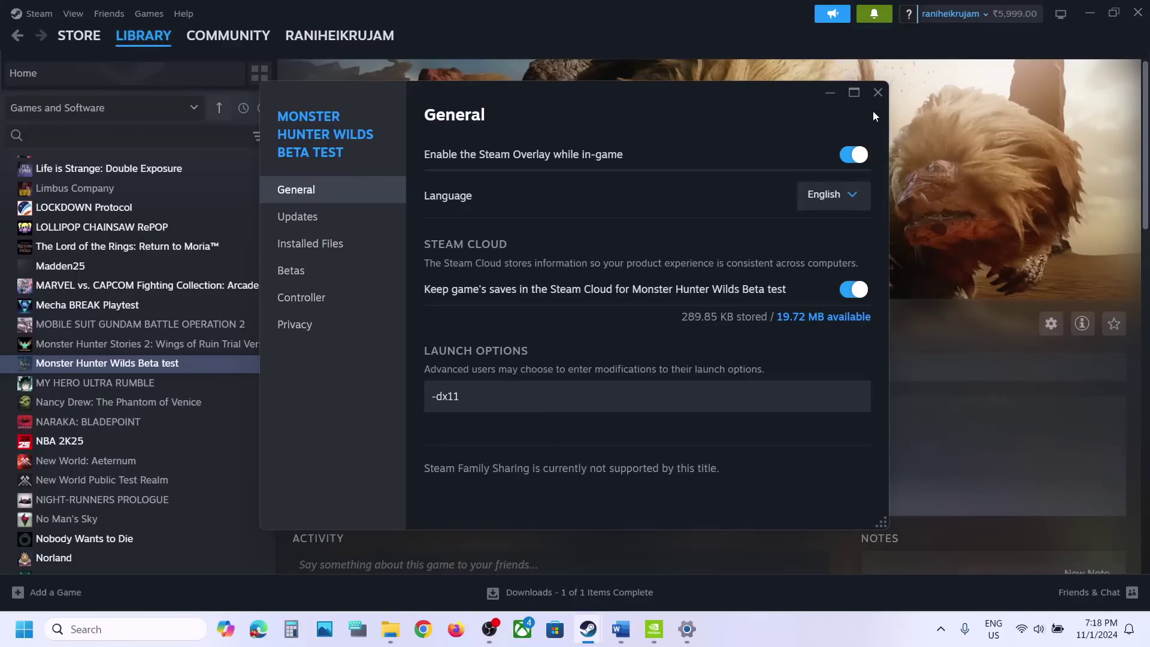
left_click(878, 93)
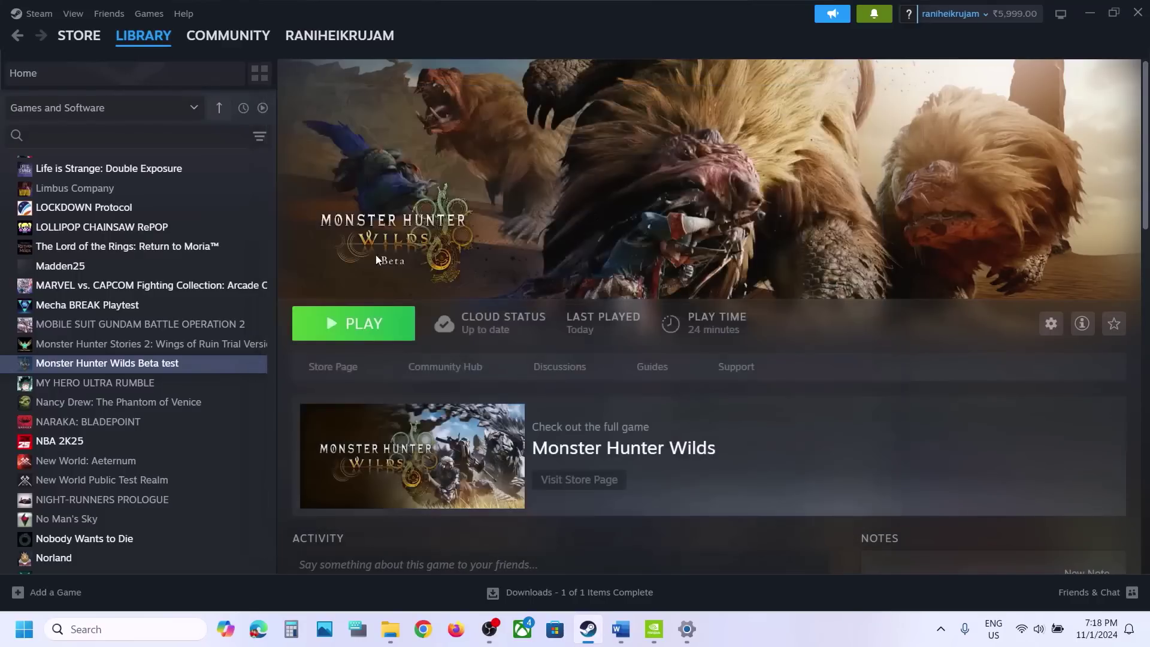
- Reopen Monster Hunter Wilds Beta test's properties and try the launch option -d3d11, replacing it with -dx12
right_click(93, 362)
left_click(133, 478)
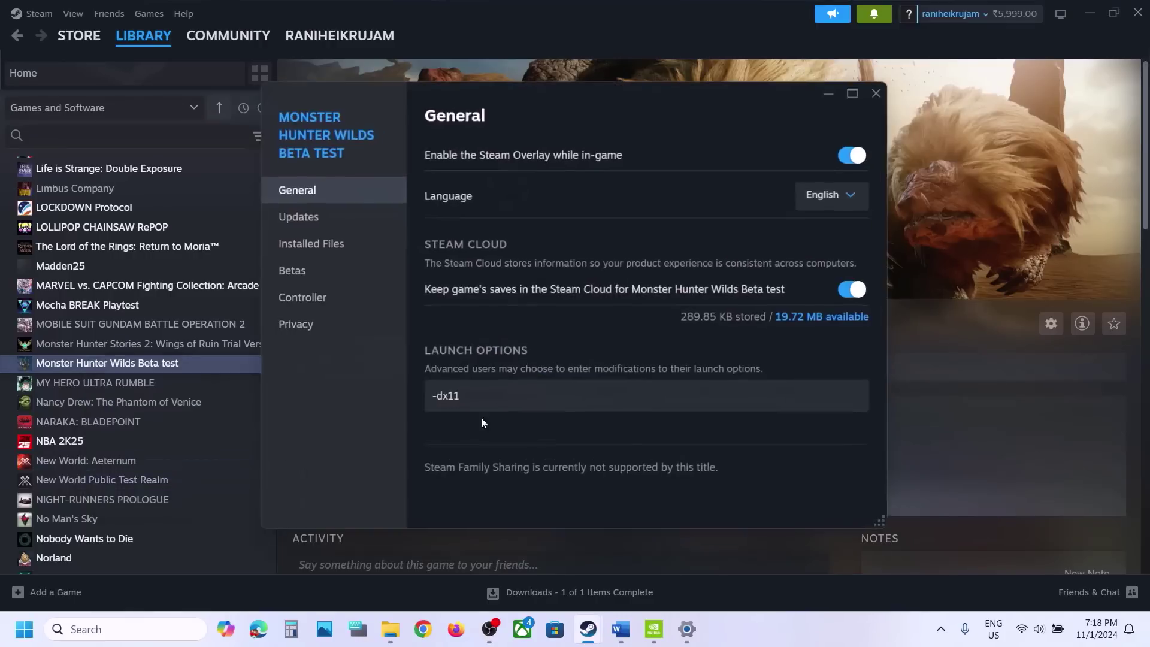
left_click_drag(464, 396, 427, 390)
type("-")
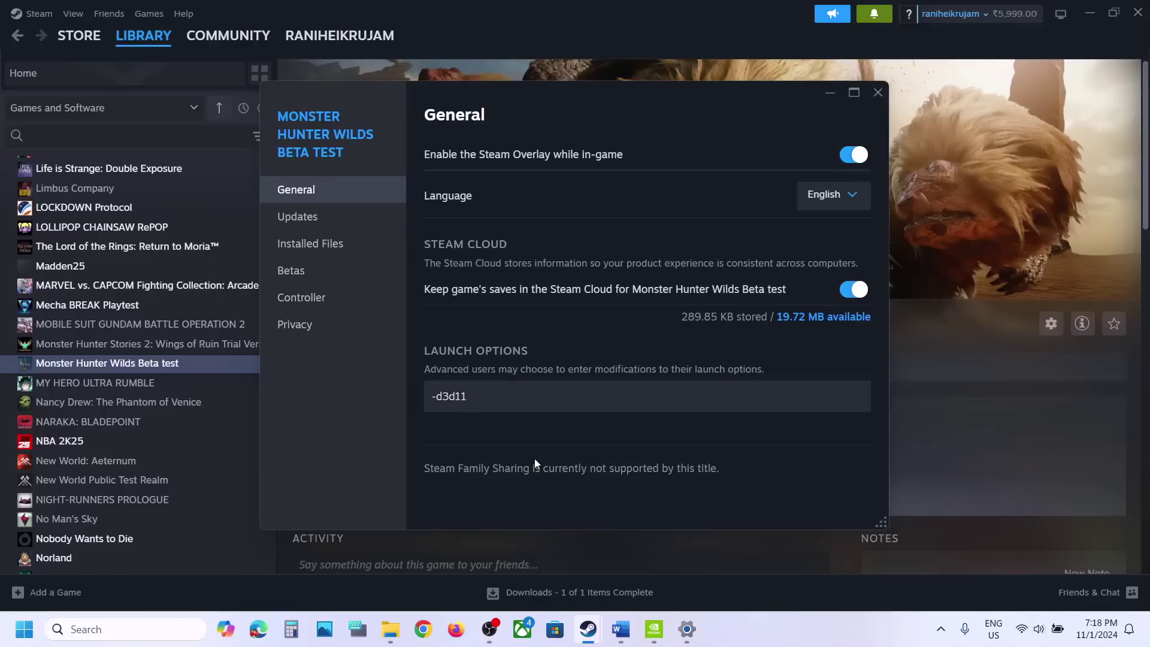
key("BackSpace")
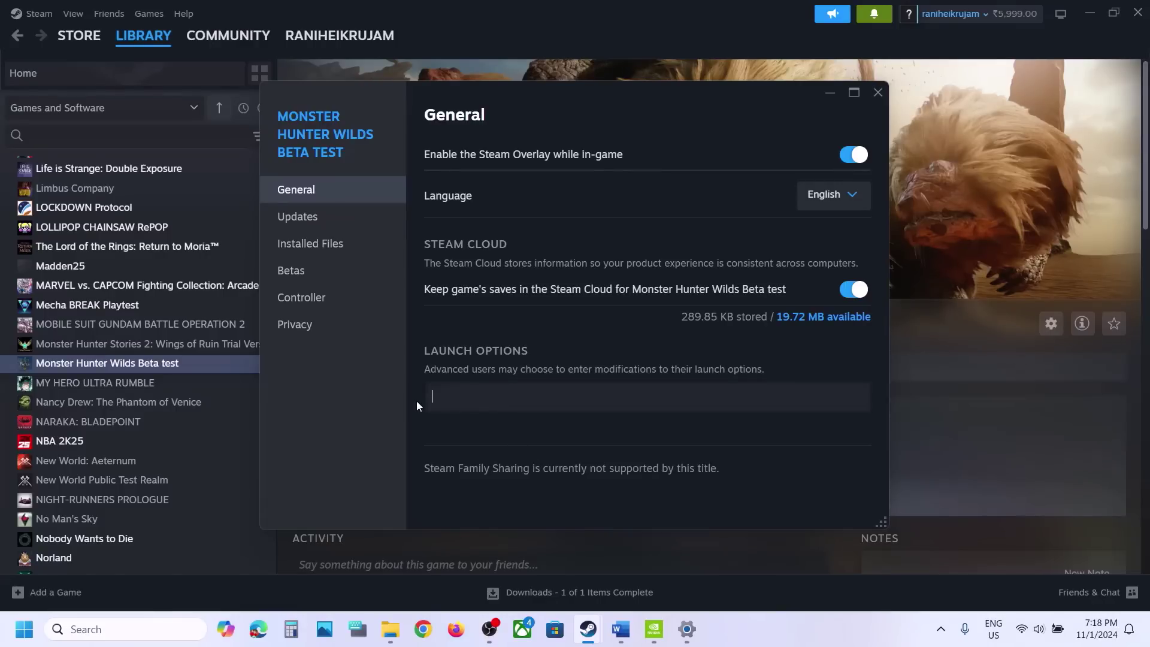
type("-dx12")
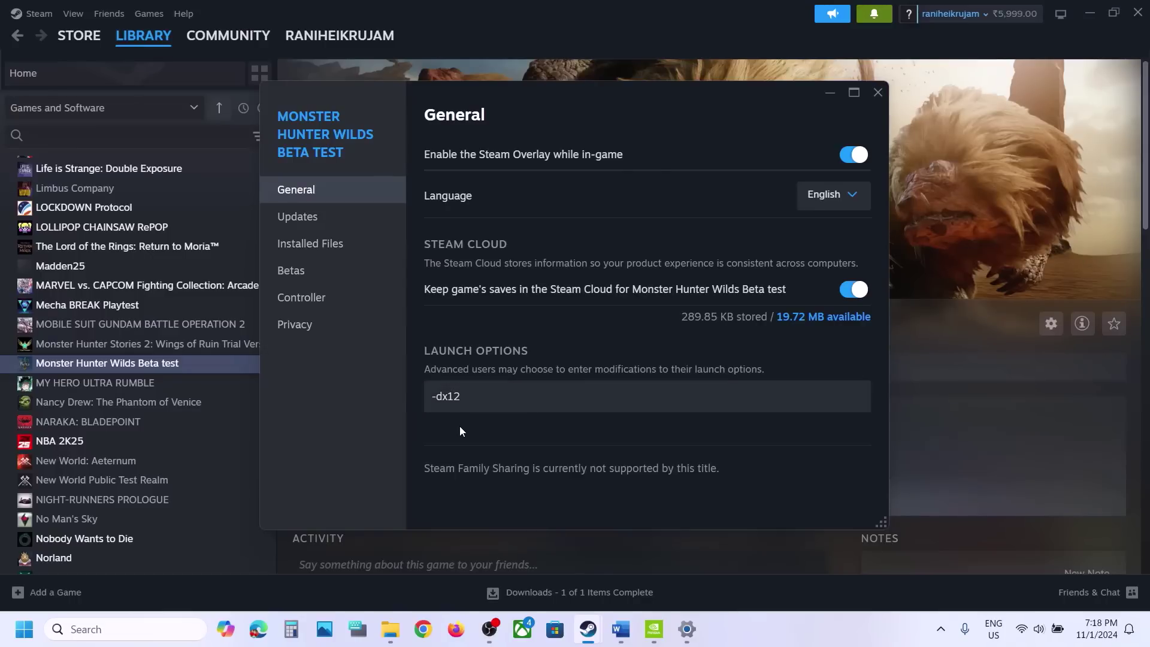
- Clear the launch options of Monster Hunter Wilds Beta test and close its properties
left_click_drag(505, 398, 430, 400)
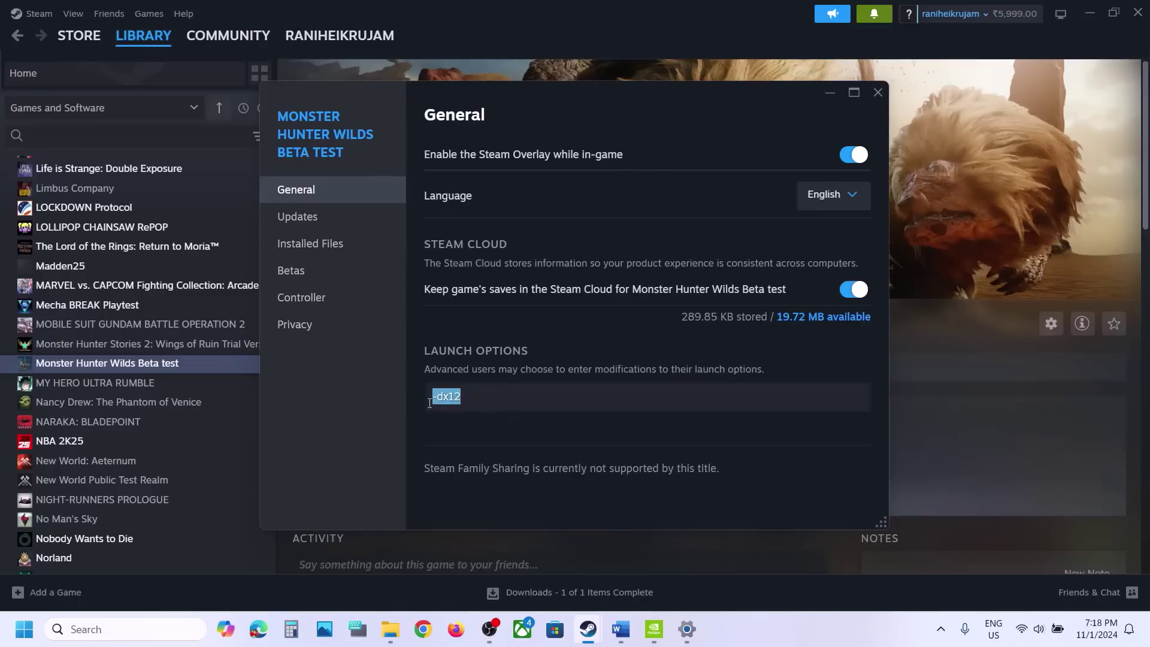
key("BackSpace")
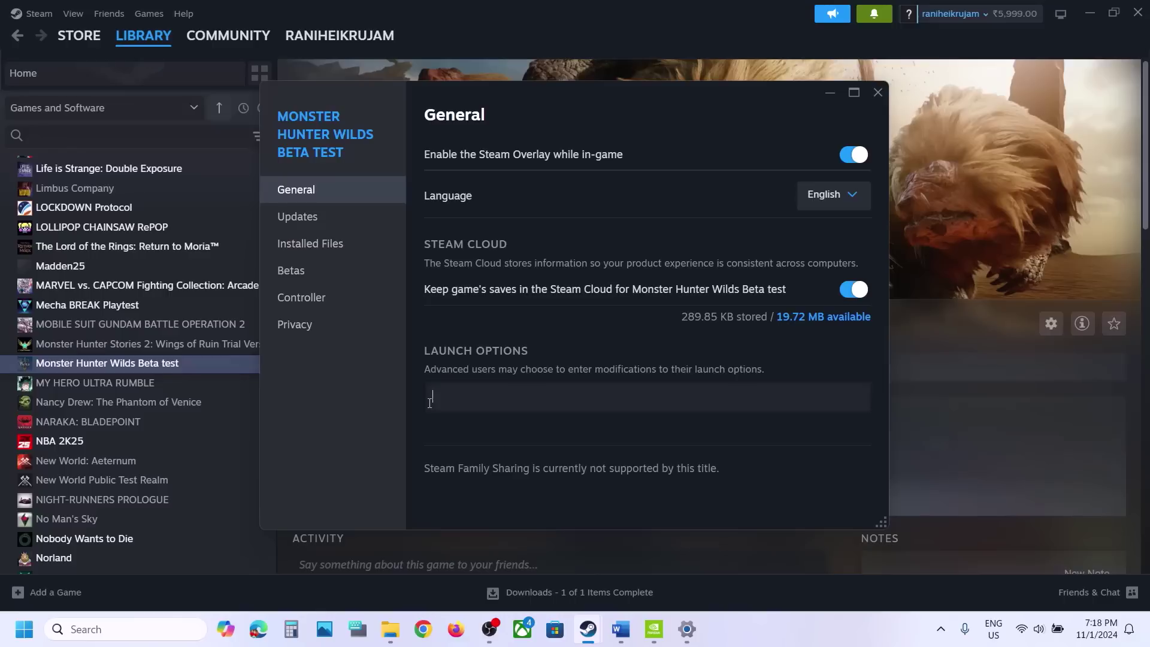
left_click(878, 94)
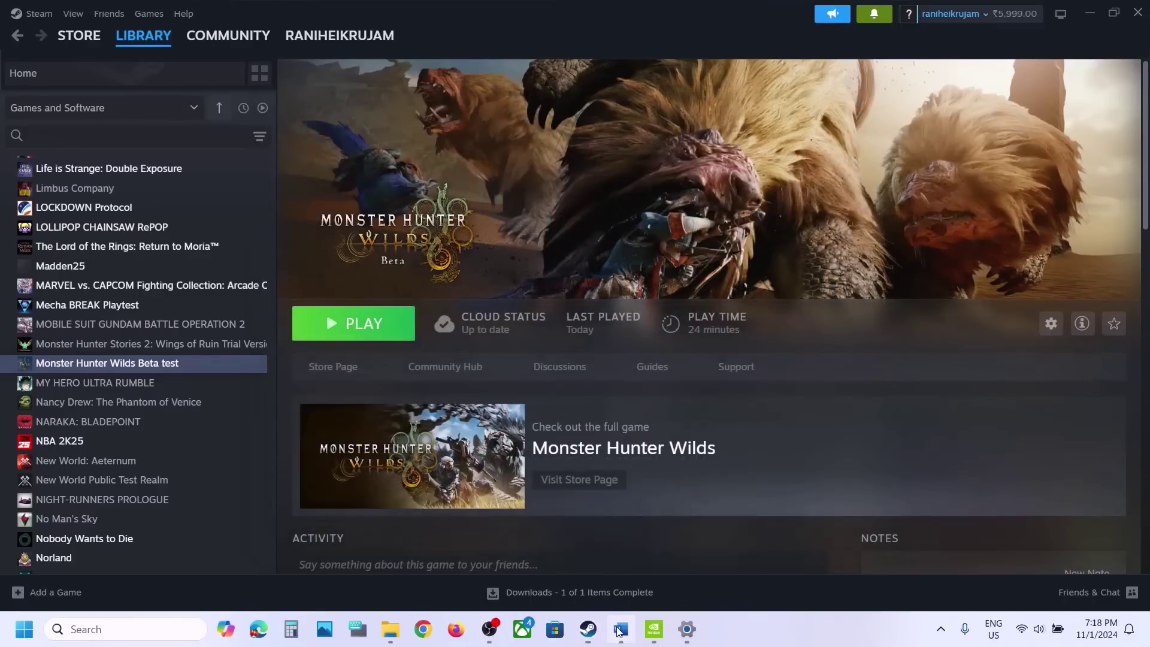
- Check Step 10 in the Word document, switch to Windows Settings and check for updates in Windows Update
left_click(619, 630)
scroll(552, 426, "down", 4)
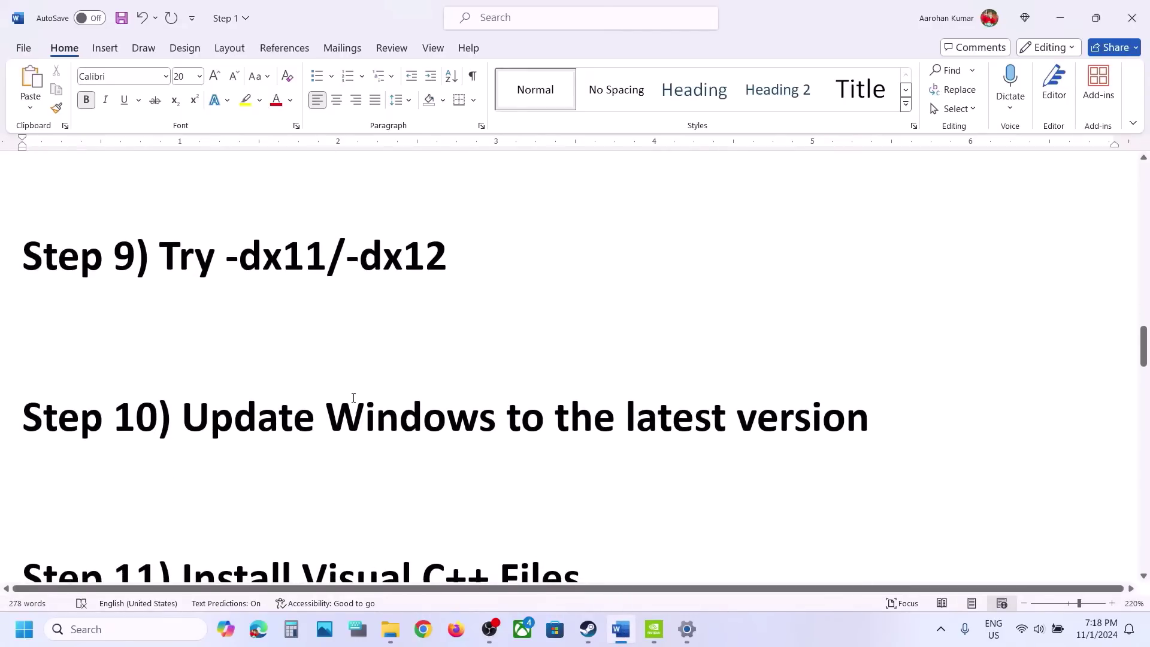
left_click(756, 448, "shift")
key("alt+Tab")
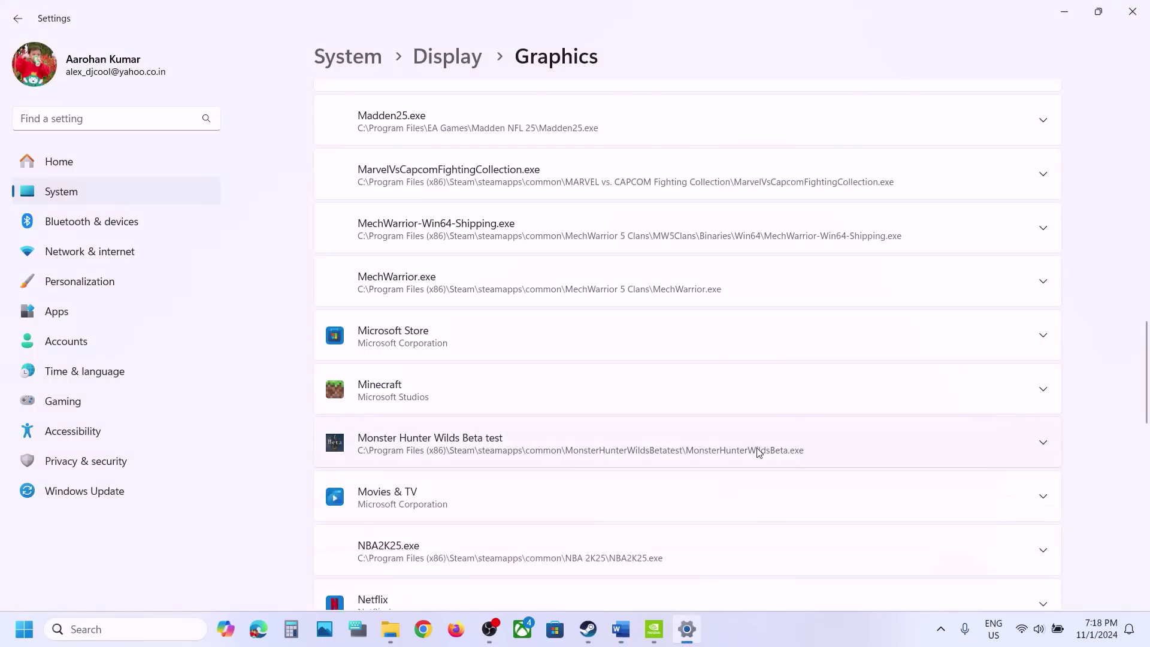
left_click(79, 496)
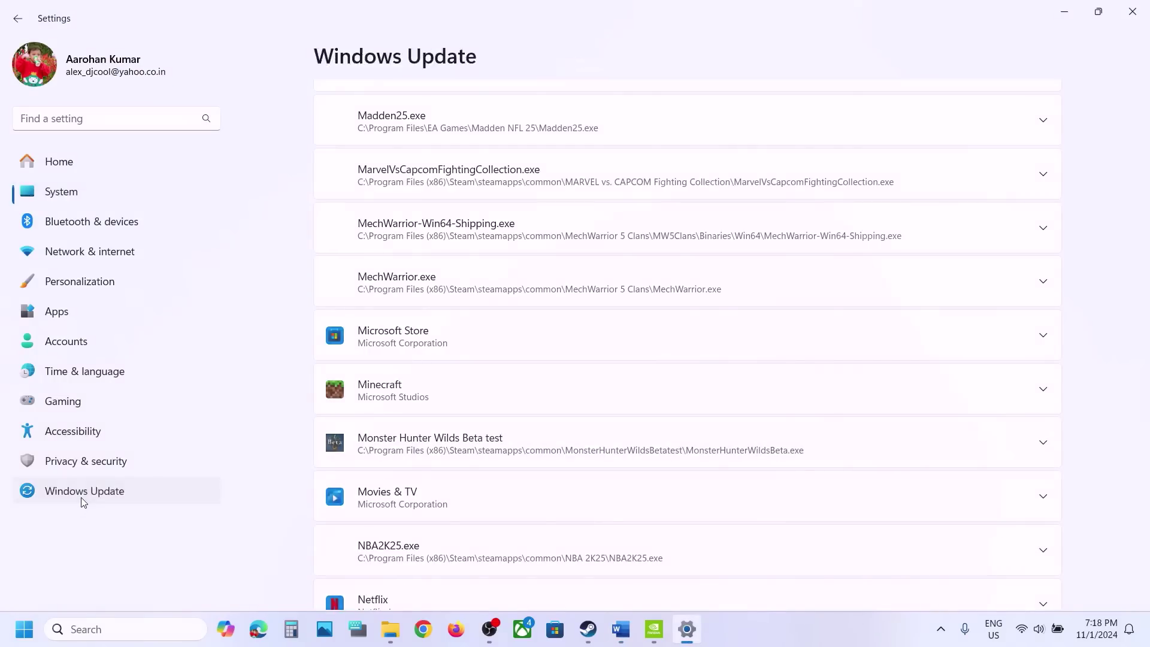
left_click(1023, 120)
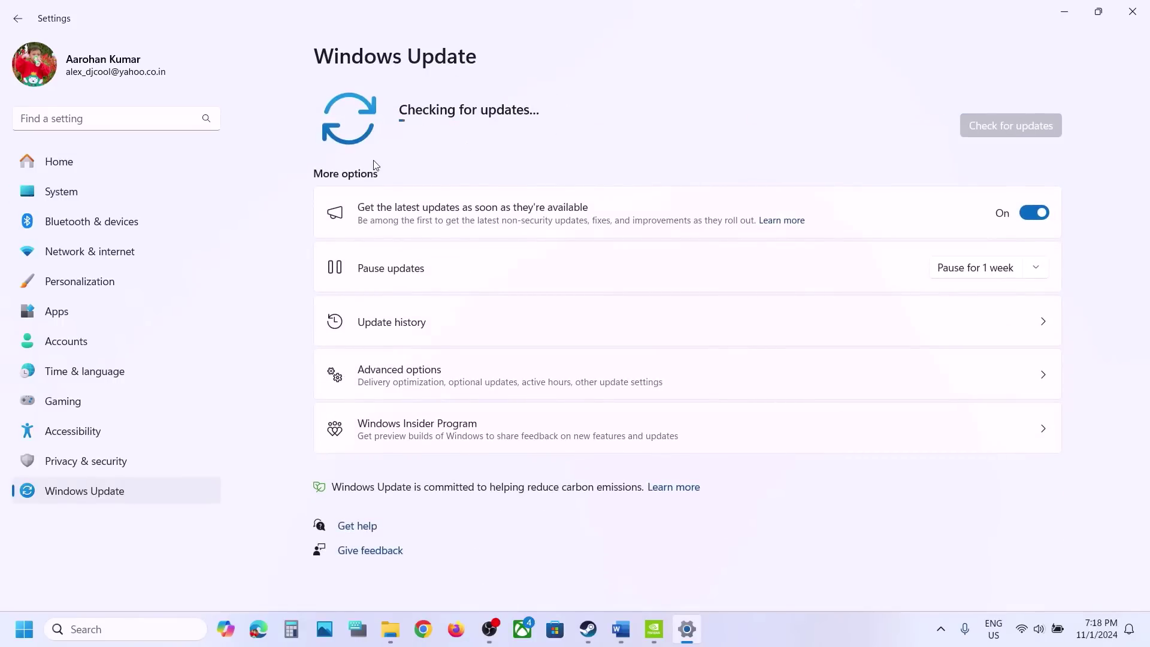
- View the computer's Restart option among the power choices without using it, and return to the Word document
left_click(24, 629)
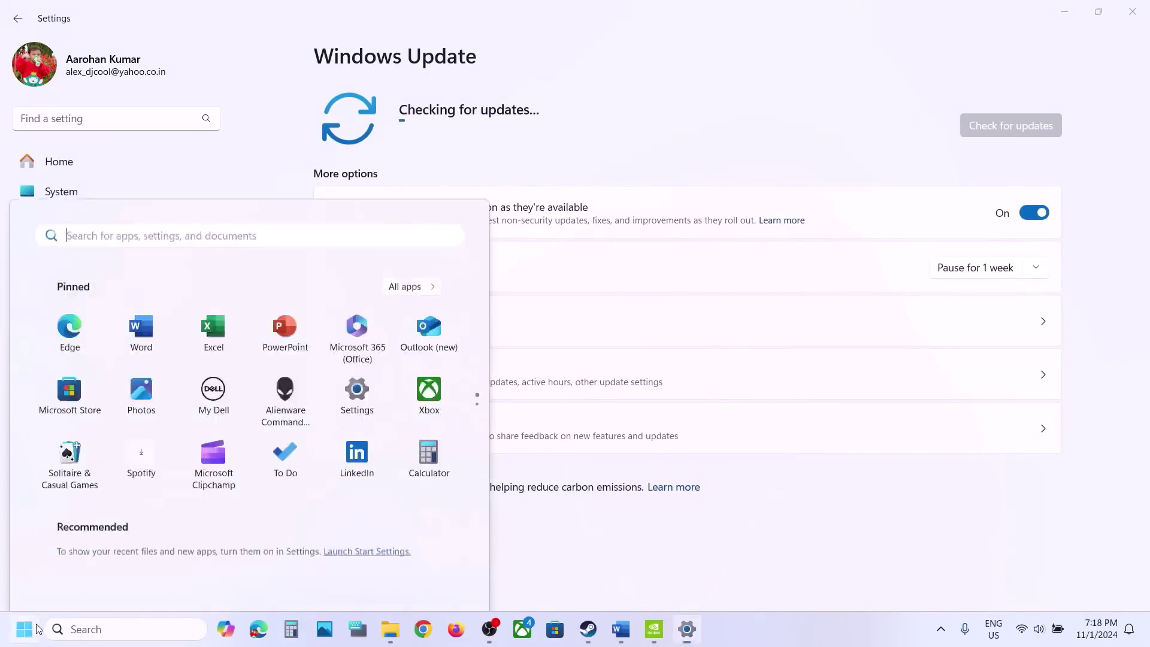
left_click(436, 578)
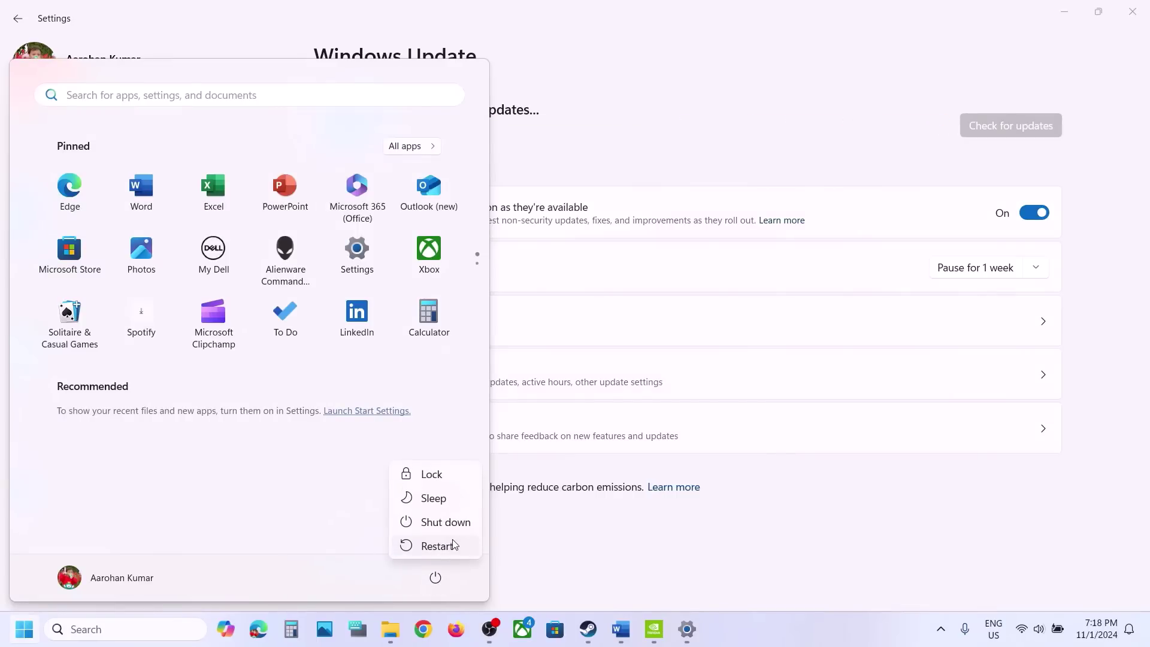
left_click(614, 628)
left_click(588, 629)
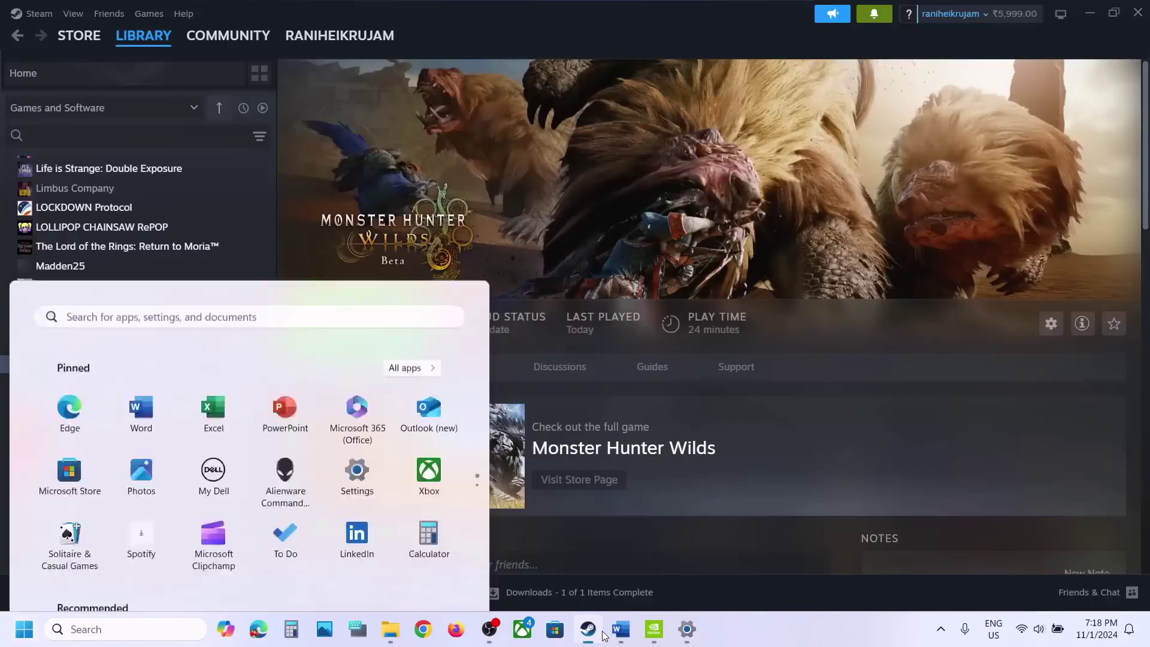
left_click(642, 637)
left_click(621, 629)
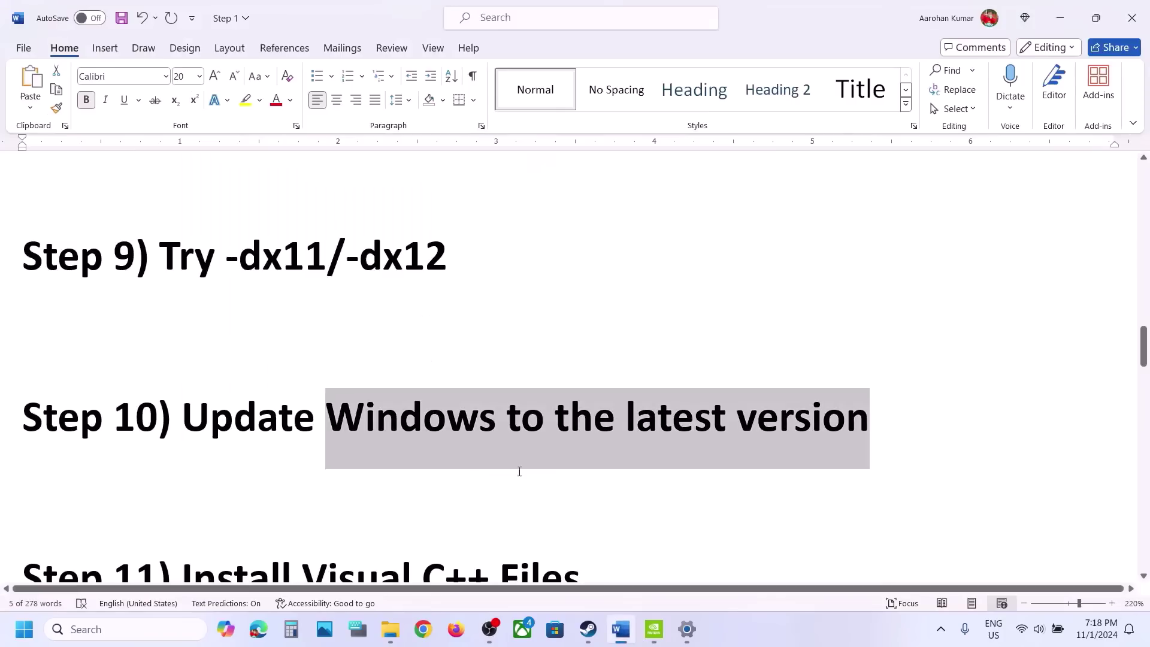
- Copy the Visual C++ download link under Step 11 in the Word document and open it in Chrome
scroll(487, 460, "down", 3)
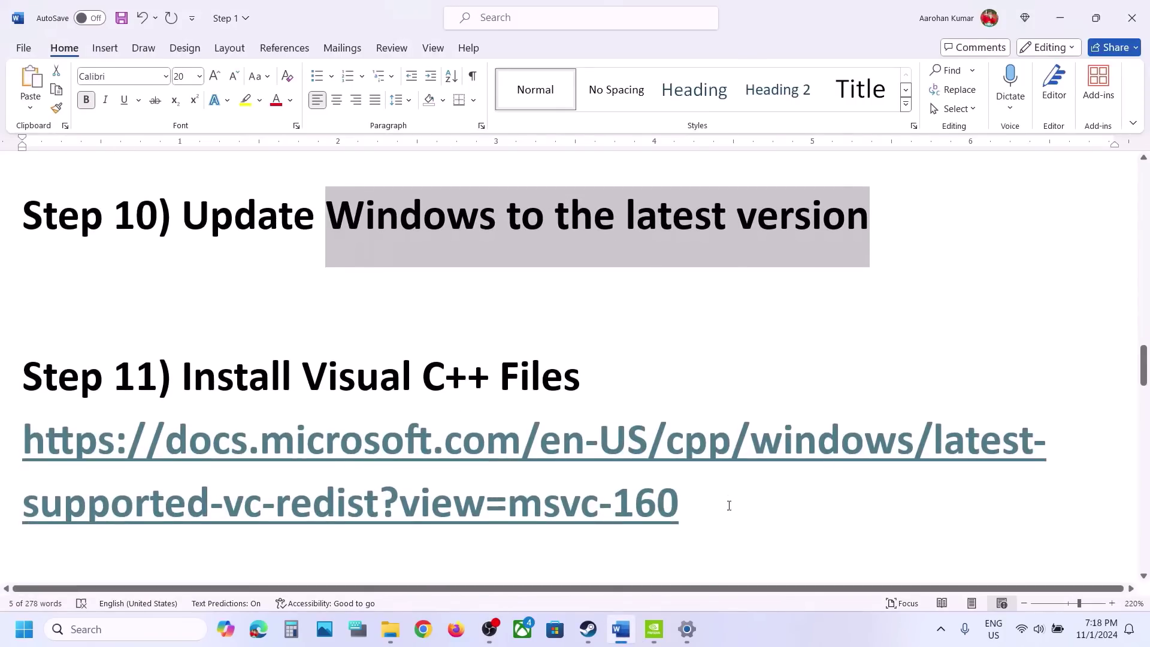
left_click_drag(716, 502, 13, 462)
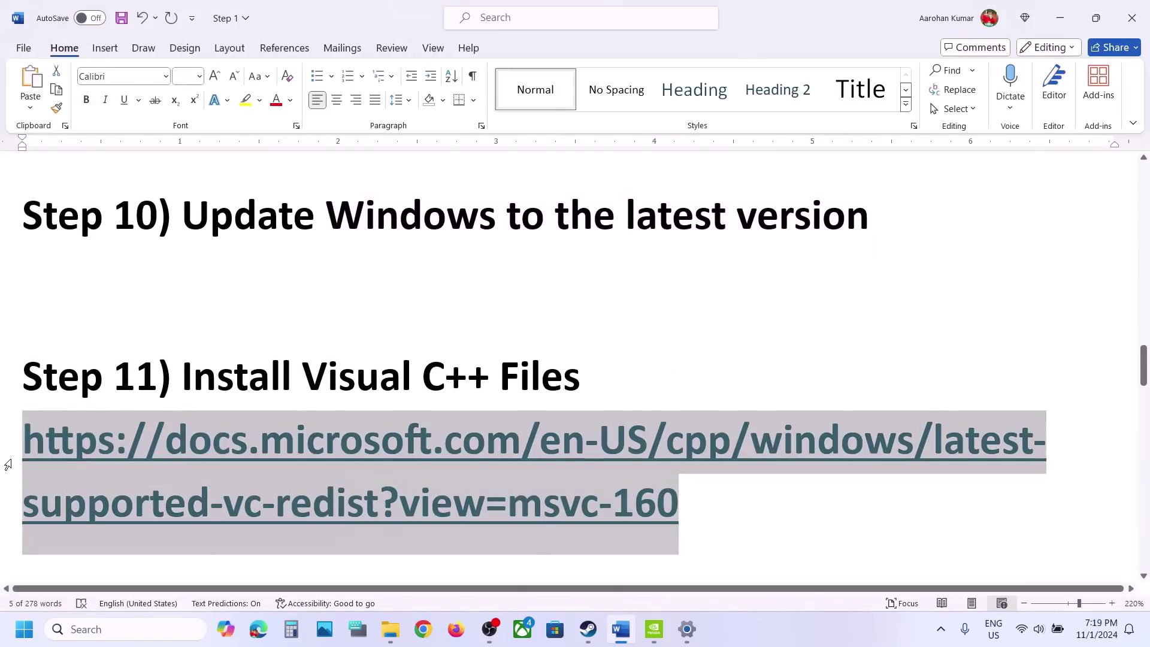
key("ctrl+c")
left_click(423, 628)
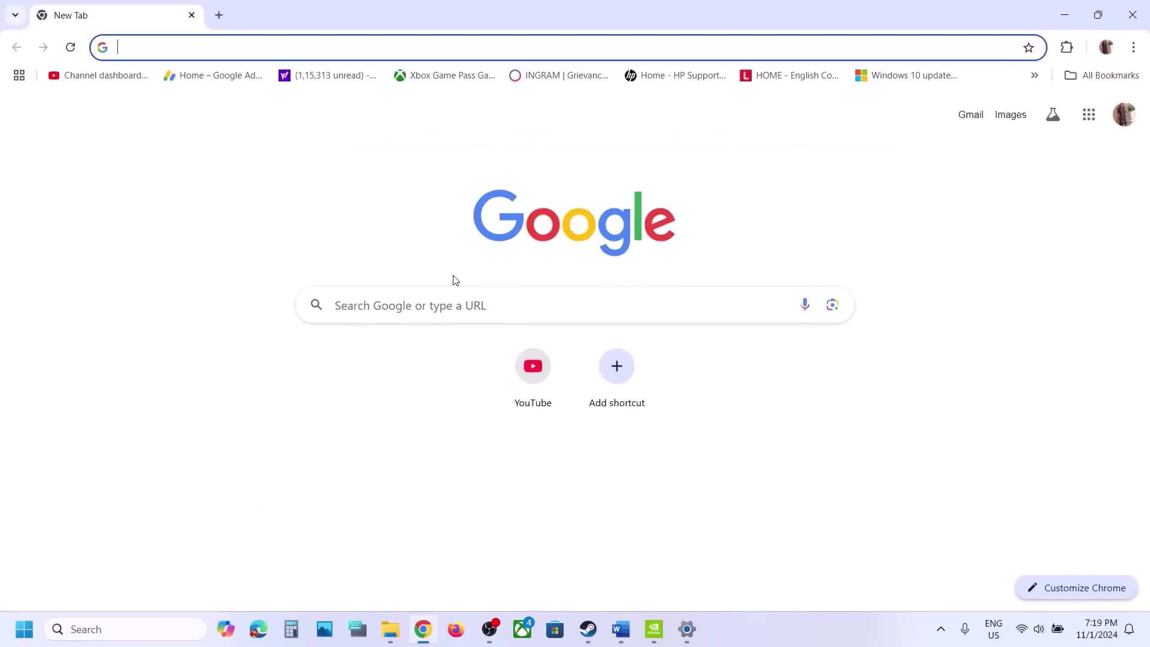
key("ctrl+v")
key("Return")
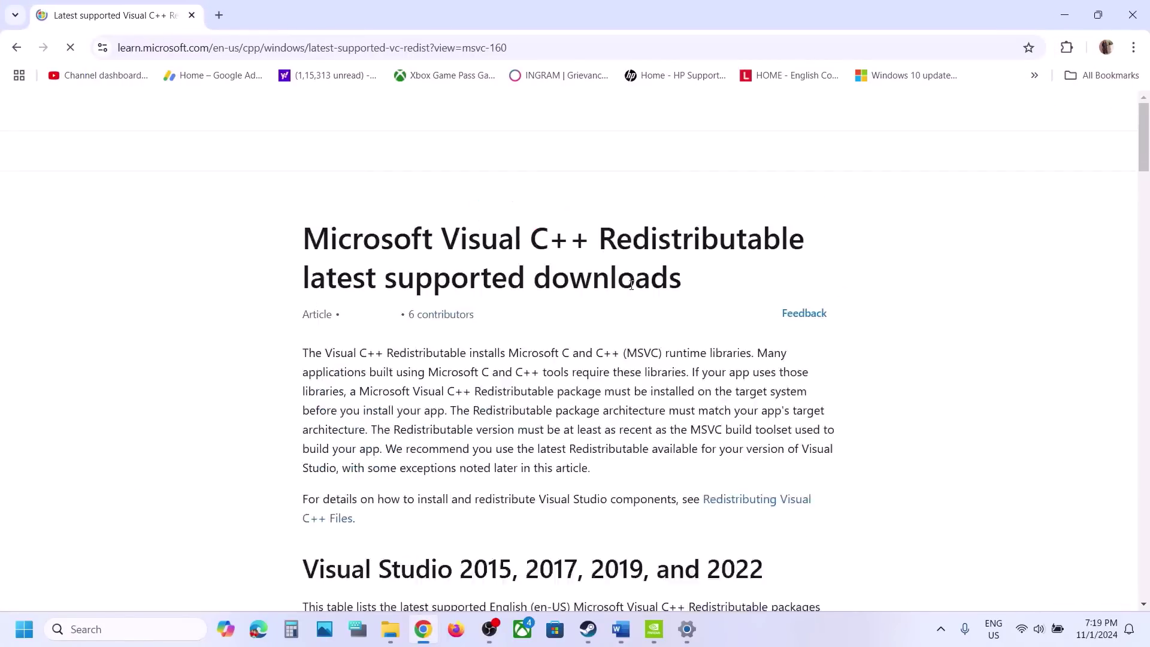
- Download the X86 Visual C++ Redistributable from the latest version table, run the installer and repair the installation
scroll(513, 386, "down", 10)
scroll(513, 387, "down", 1)
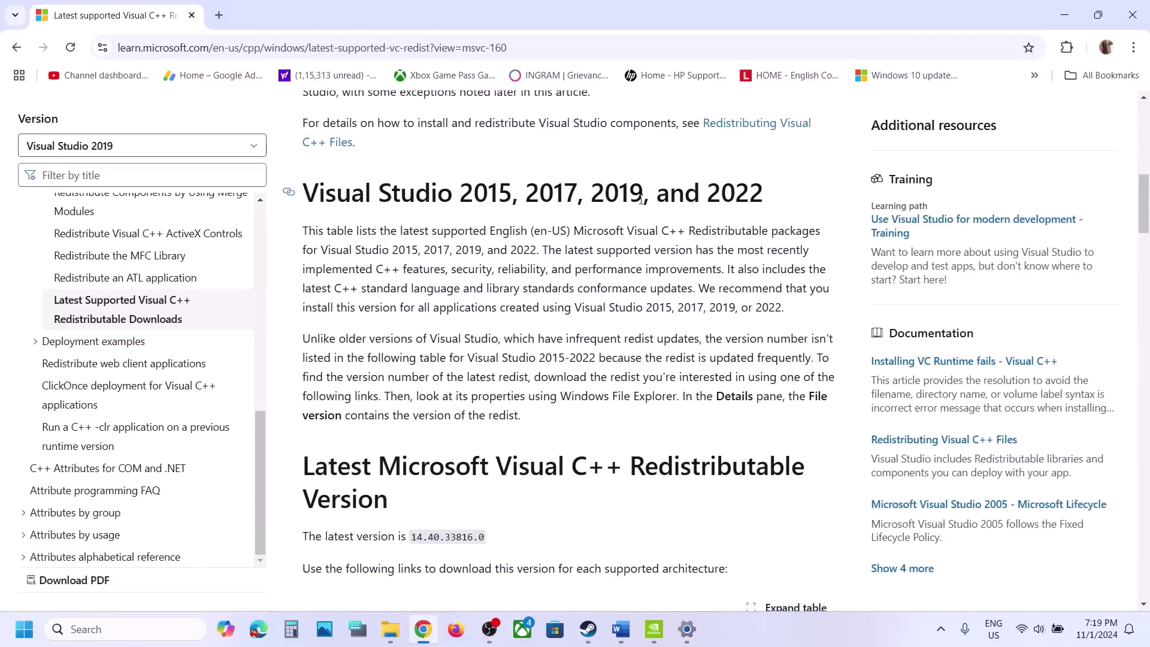
scroll(641, 199, "down", 7)
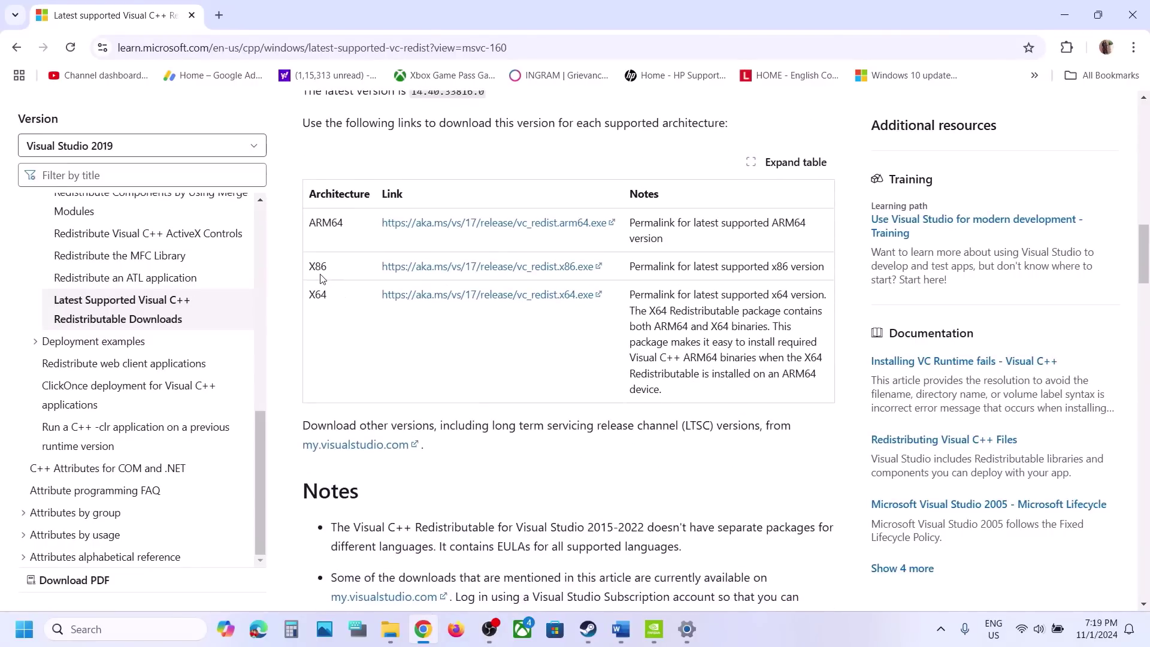
double_click(319, 268)
double_click(322, 297)
left_click_drag(321, 296, 317, 253)
double_click(318, 266)
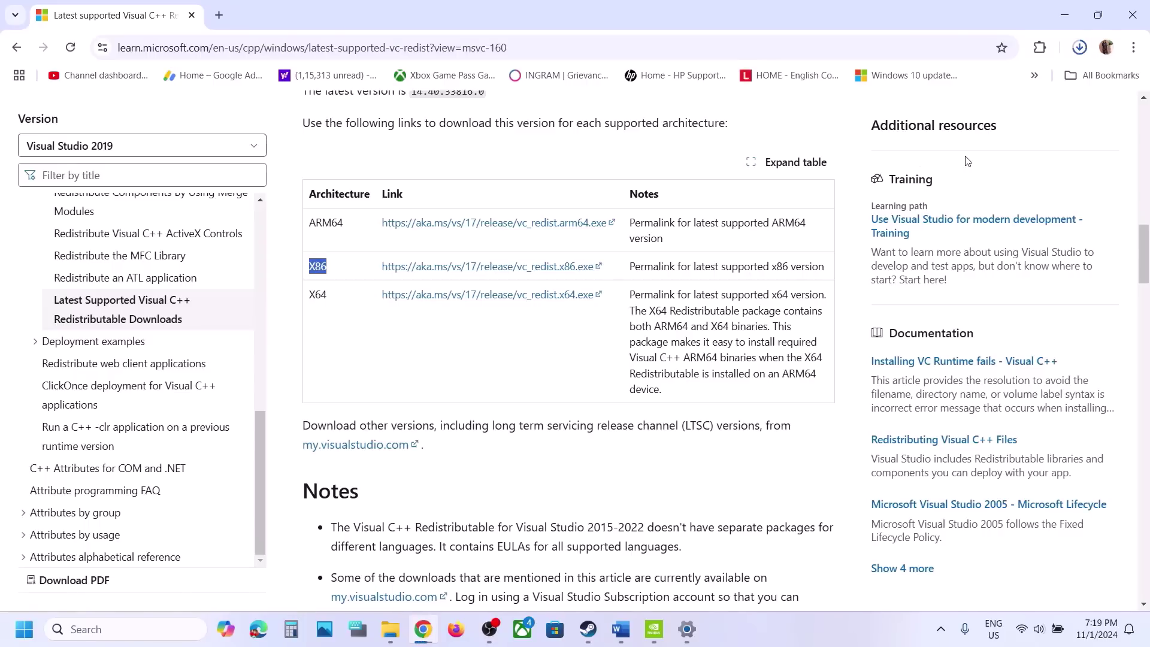
left_click(1018, 89)
left_click(590, 397)
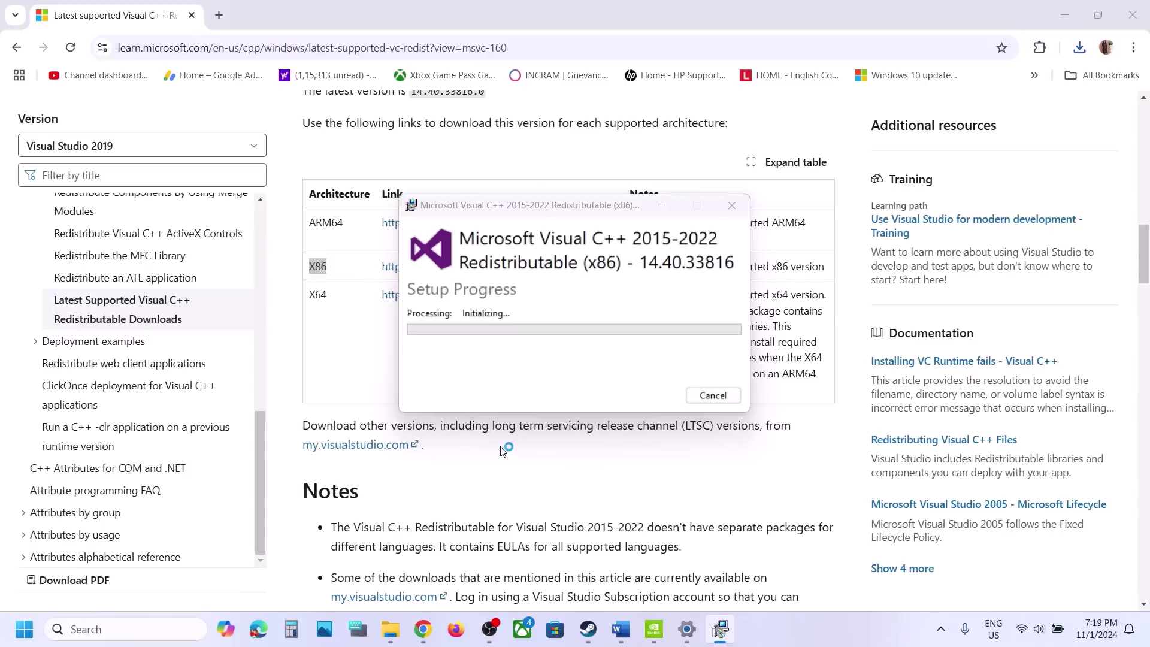
- Download the X64 Visual C++ Redistributable, run its installer to repair the installation, and move the x86 setup window aside
left_click(308, 297)
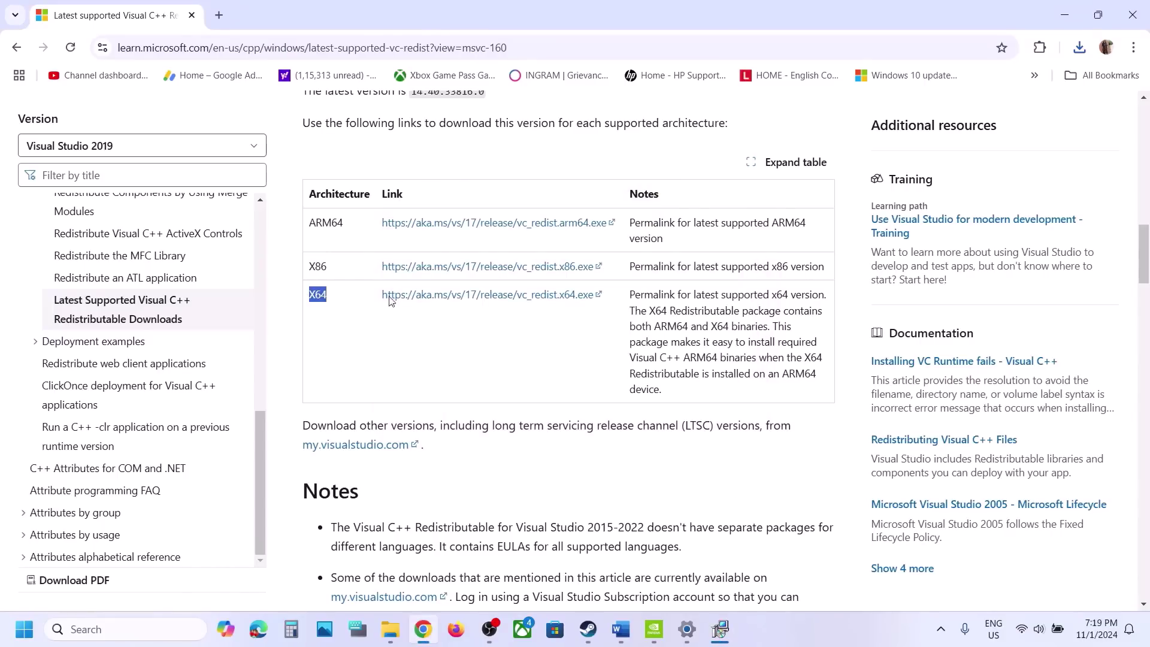
left_click(449, 302)
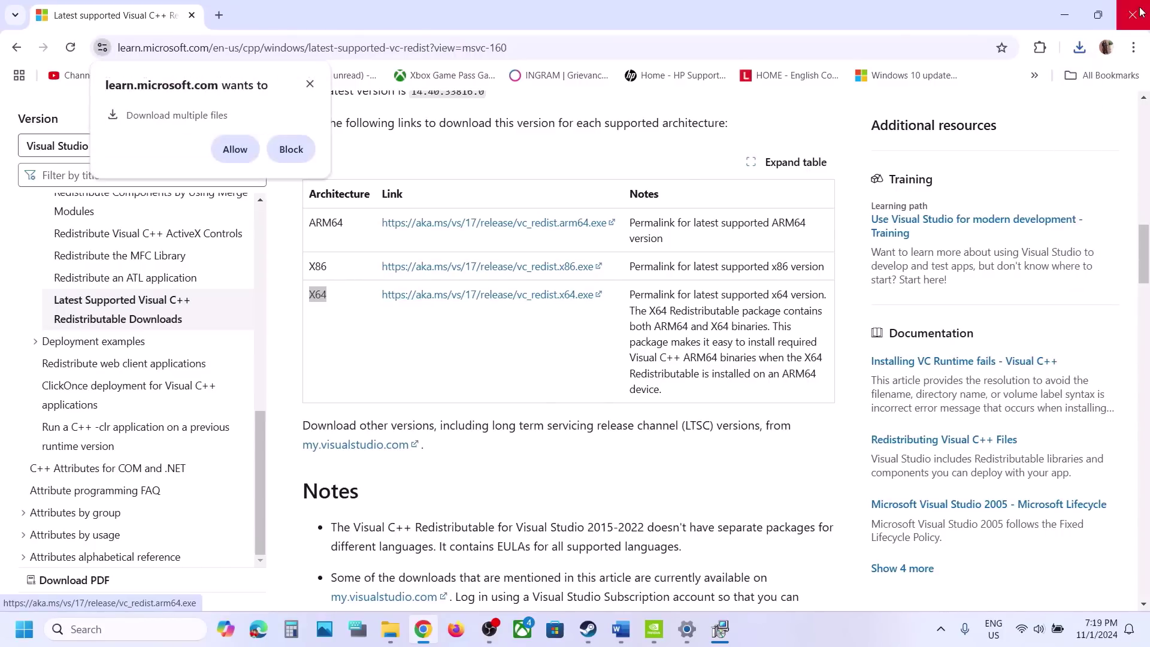
left_click(1080, 48)
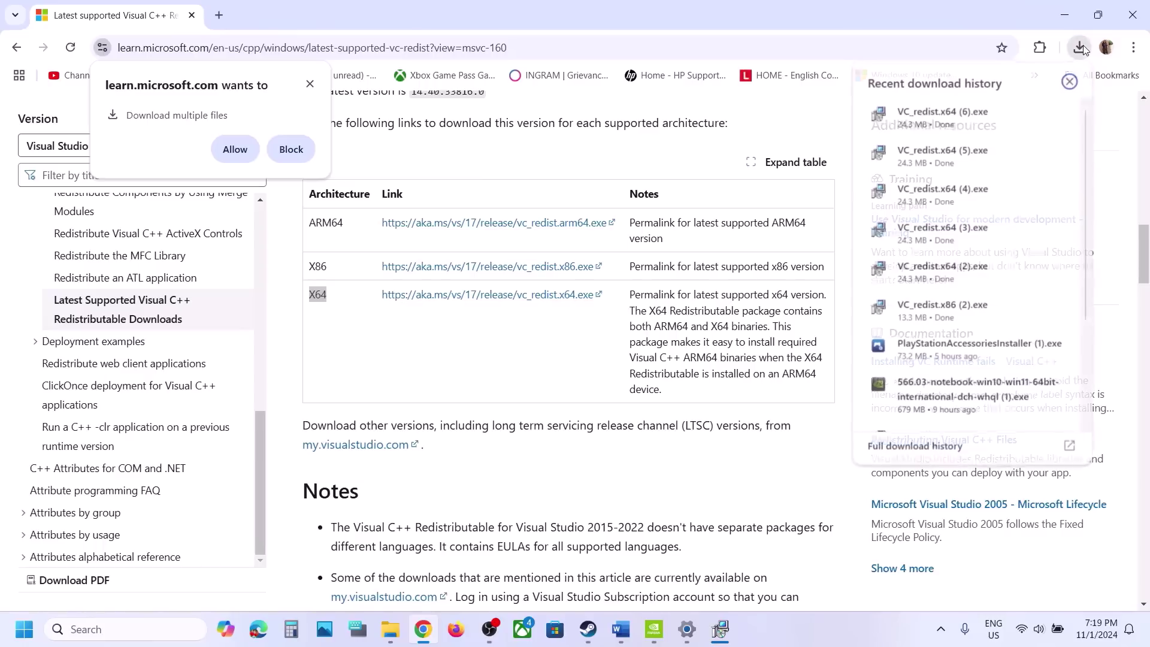
left_click(954, 115)
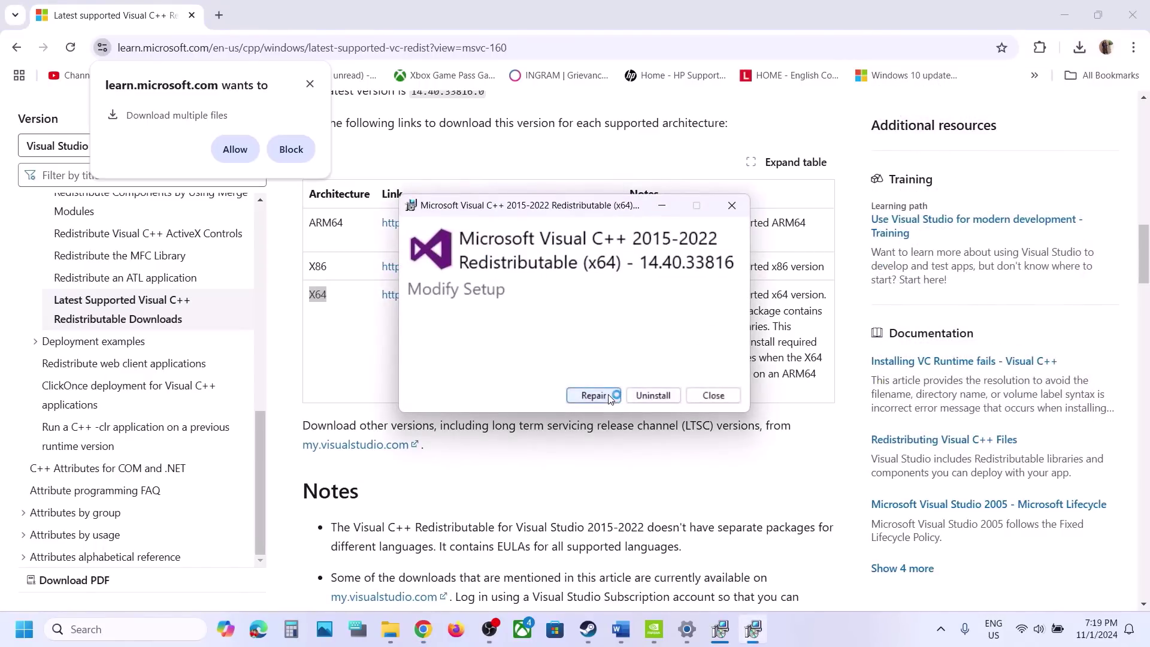
left_click(593, 396)
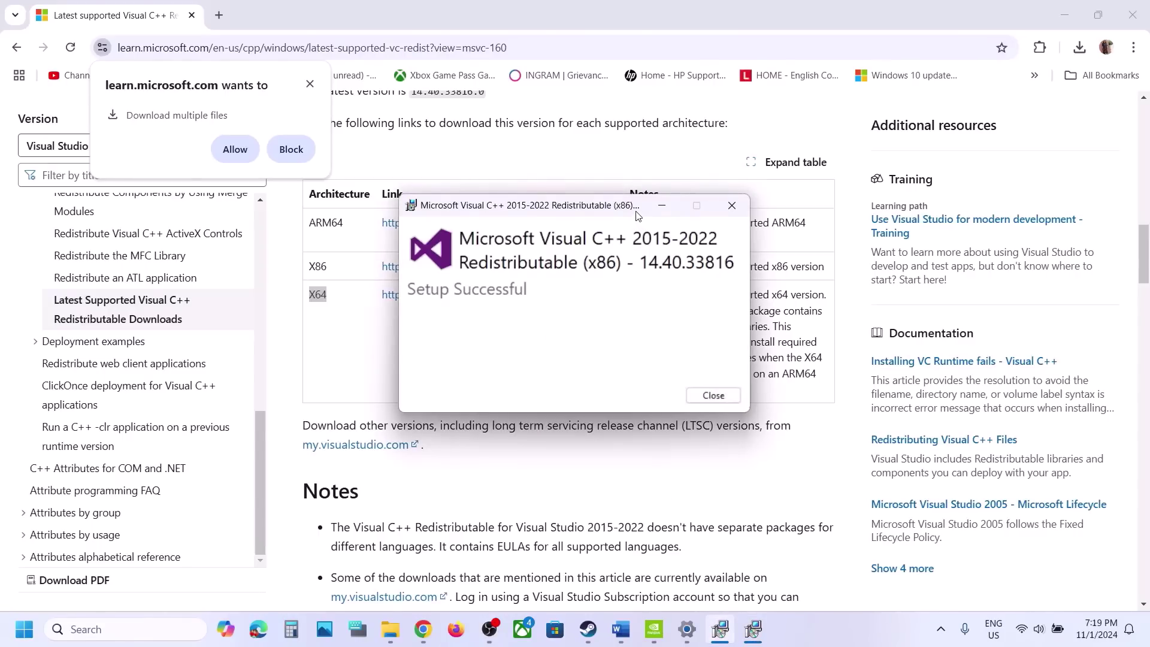
left_click_drag(637, 214, 398, 243)
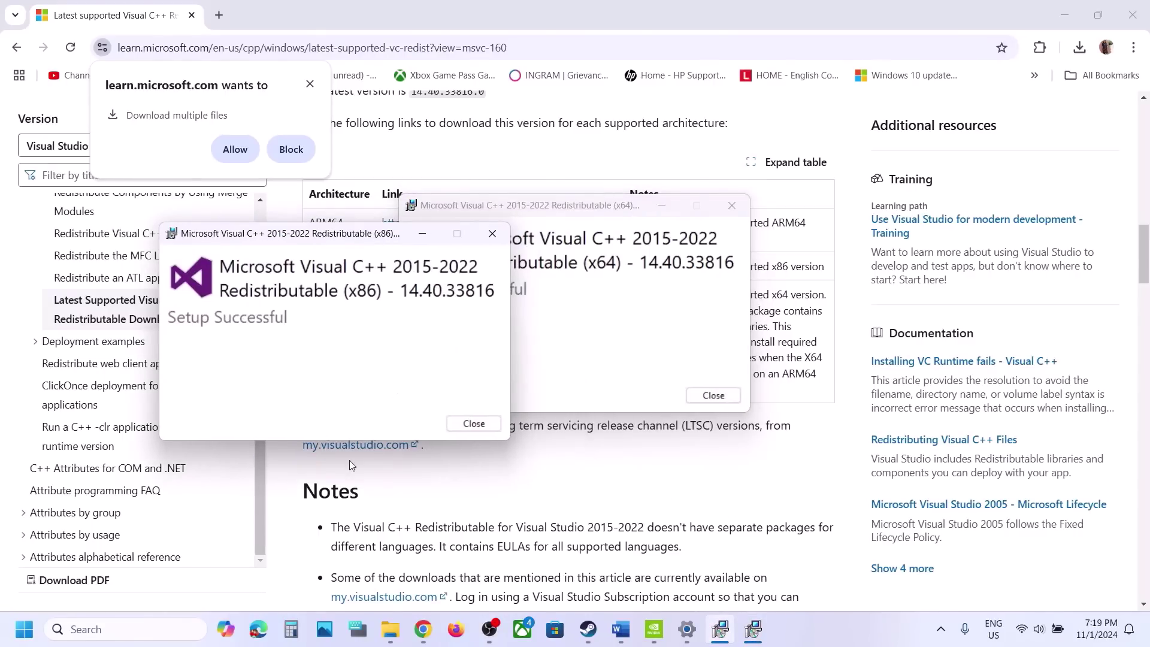
- View the Restart option among the computer's power choices without using it, and switch back to the Word document
left_click(25, 629)
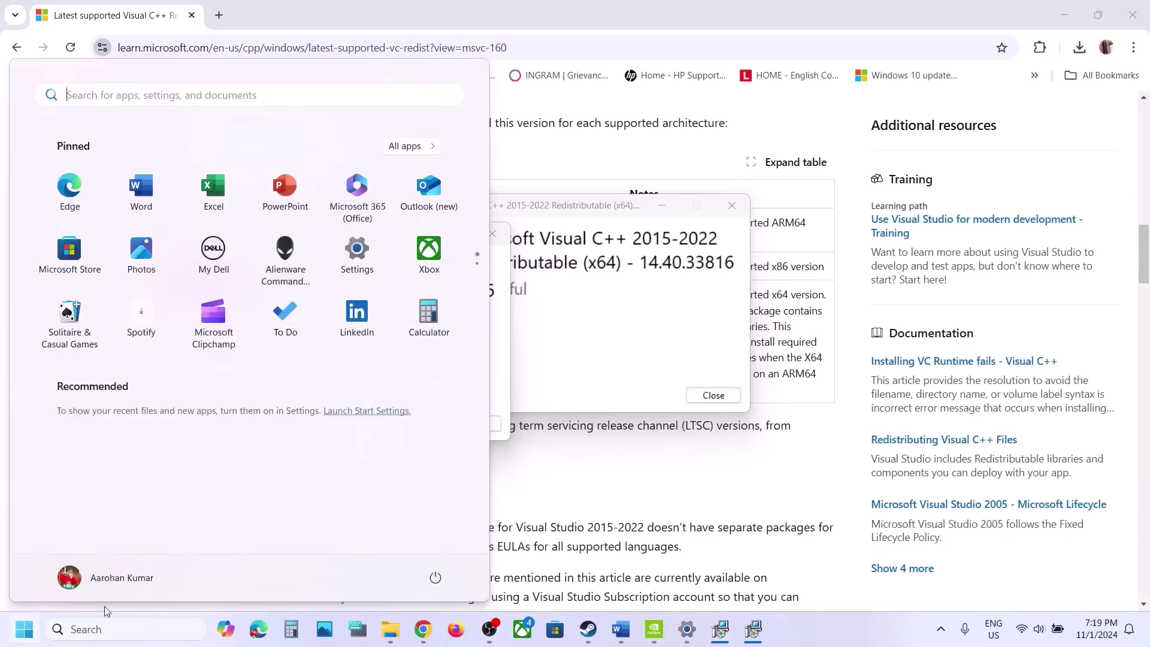
left_click(433, 578)
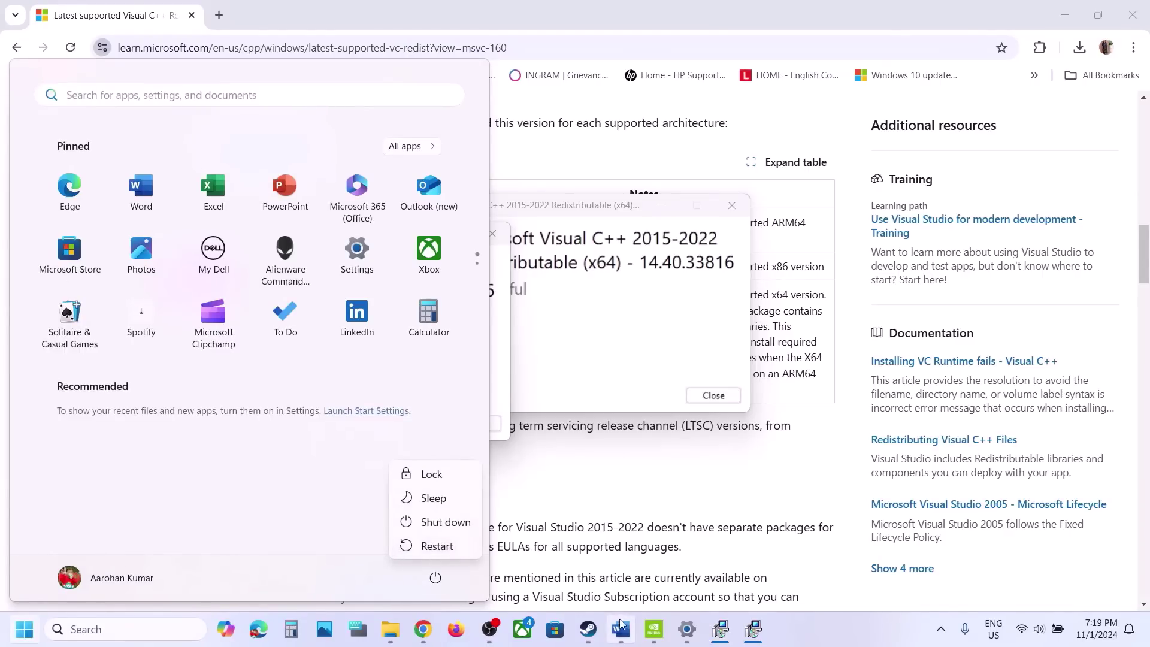
left_click(588, 628)
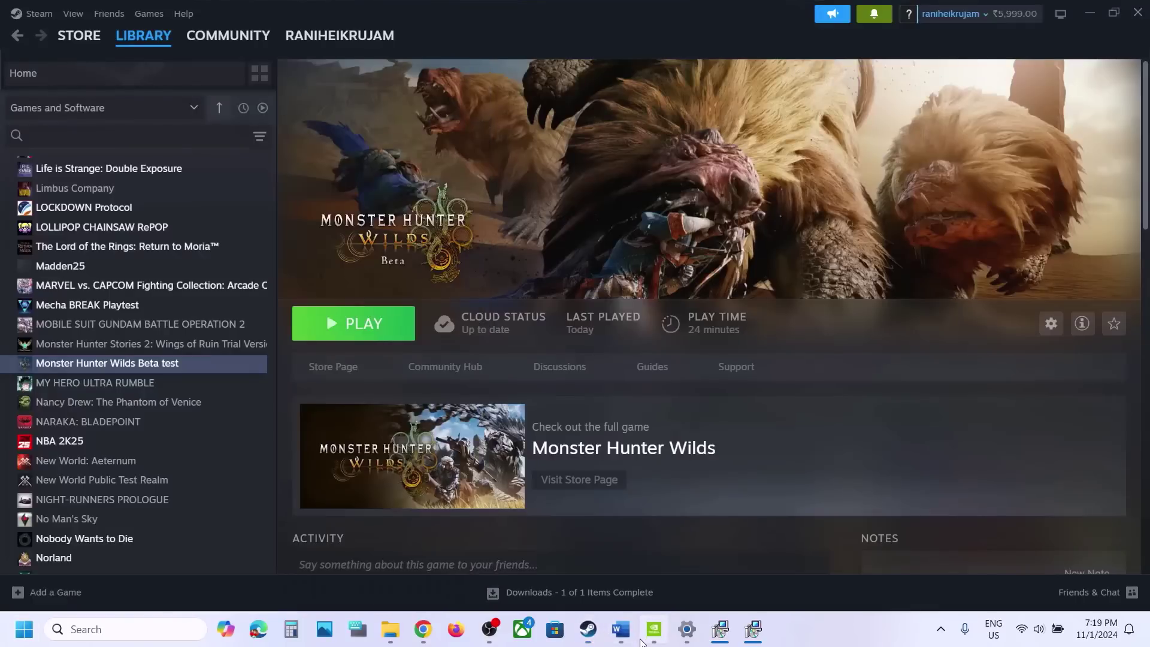
left_click(653, 629)
left_click(620, 629)
- Read Step 12 in the Word document on unplugging external devices, closing third-party lighting software and services, and disabling Steam Overlay
triple_click(533, 437)
scroll(533, 435, "down", 6)
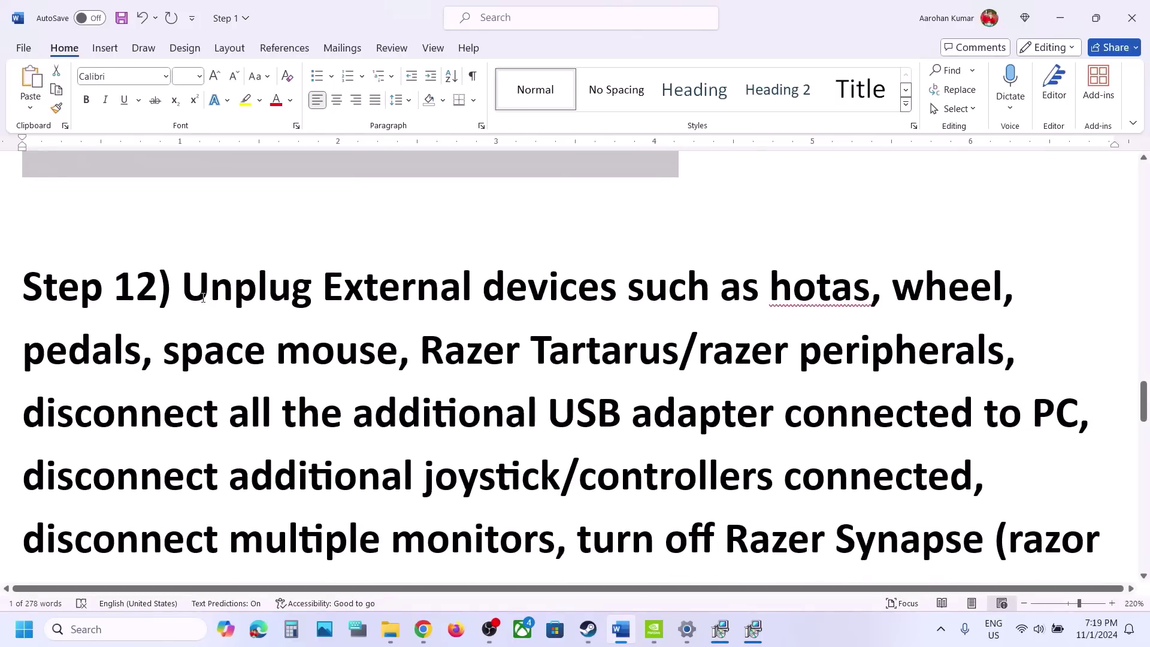
left_click_drag(196, 295, 859, 416)
scroll(530, 369, "down", 2)
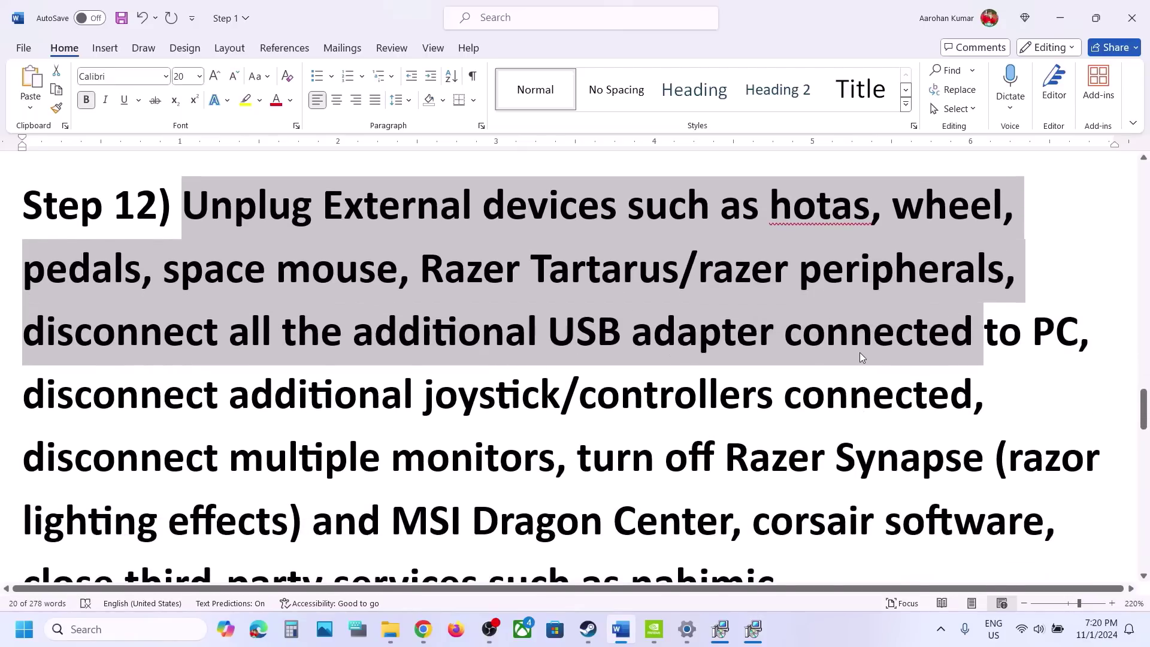
scroll(348, 386, "down", 2)
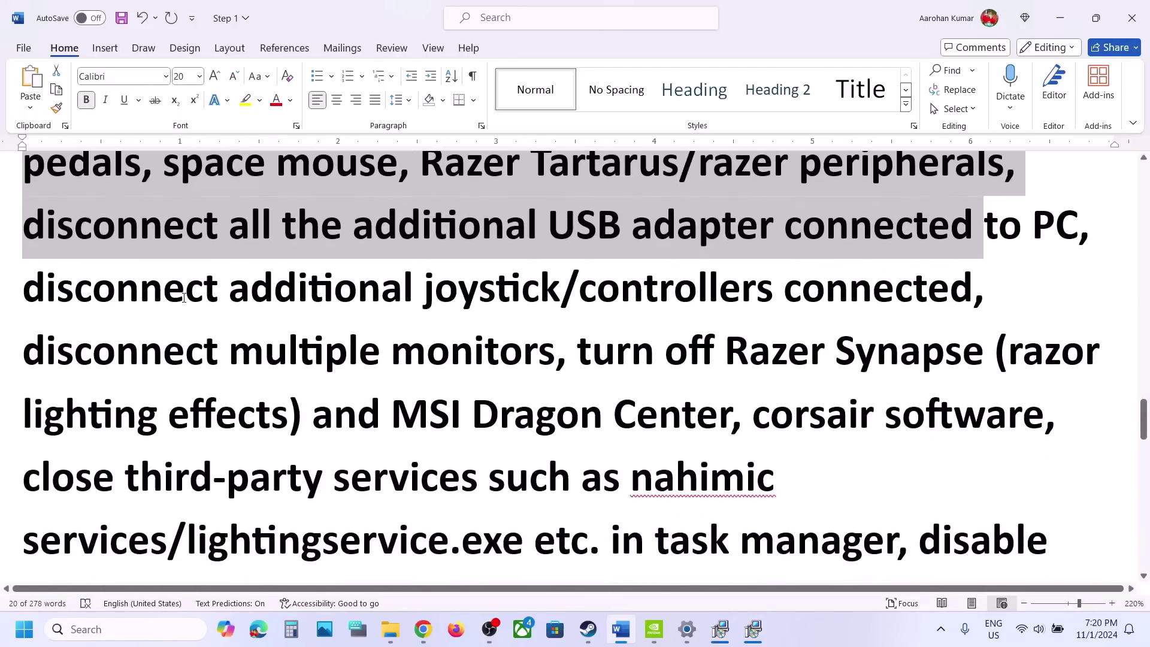
left_click_drag(181, 297, 970, 353)
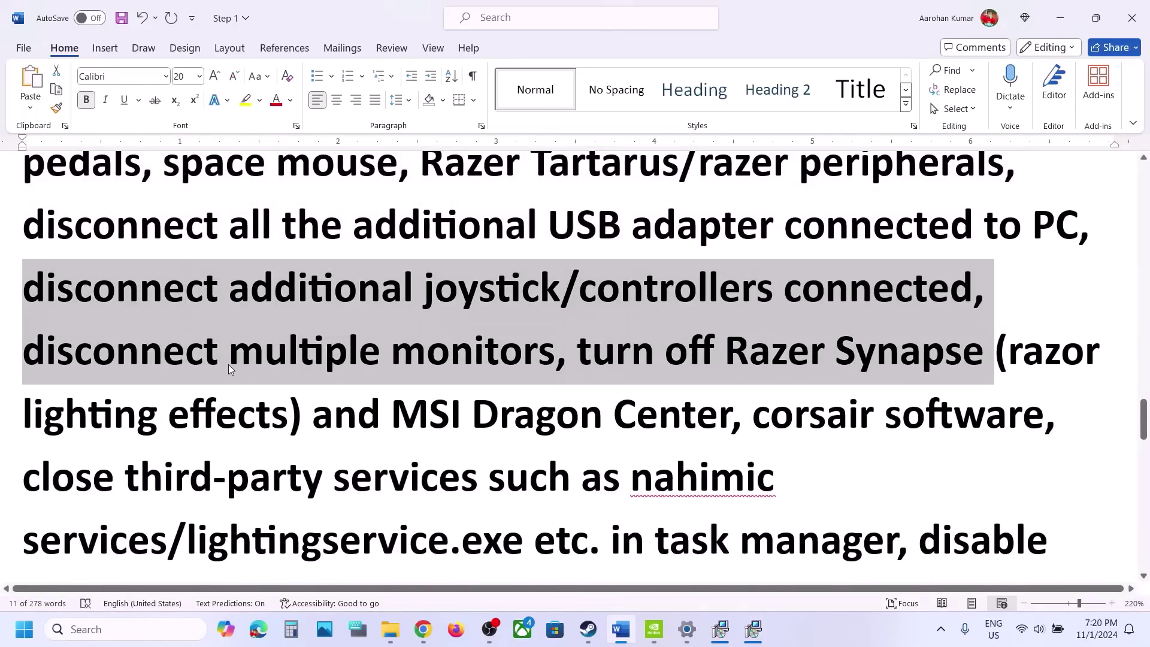
left_click(228, 364)
left_click_drag(129, 354, 837, 542)
scroll(837, 542, "down", 3)
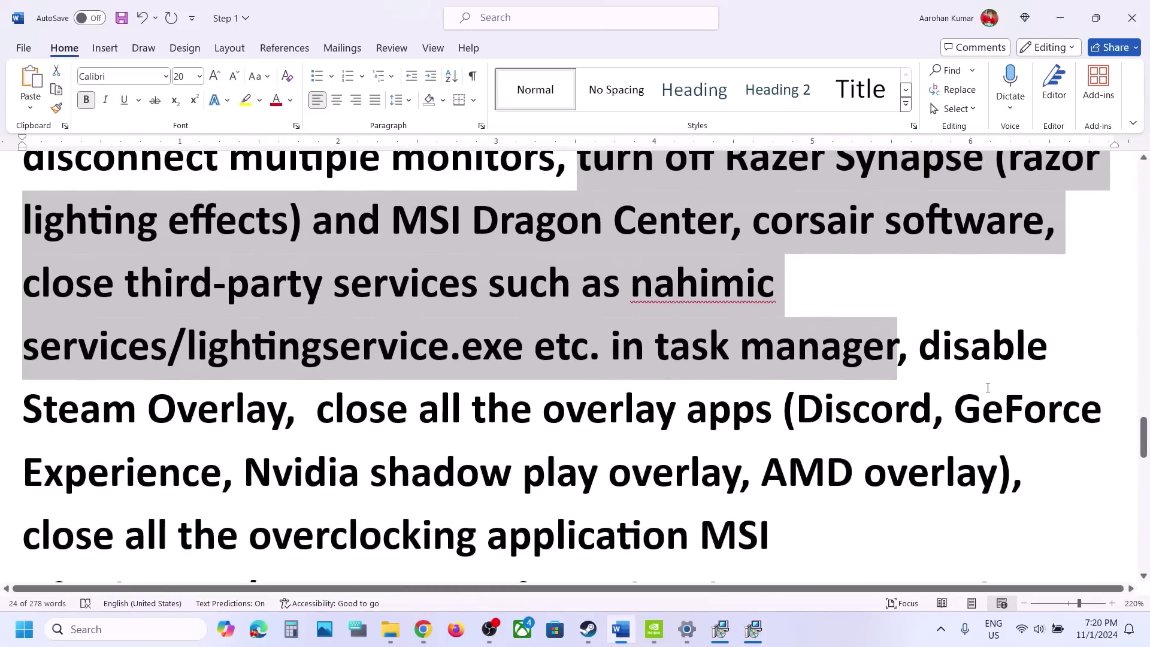
left_click_drag(926, 350, 459, 432)
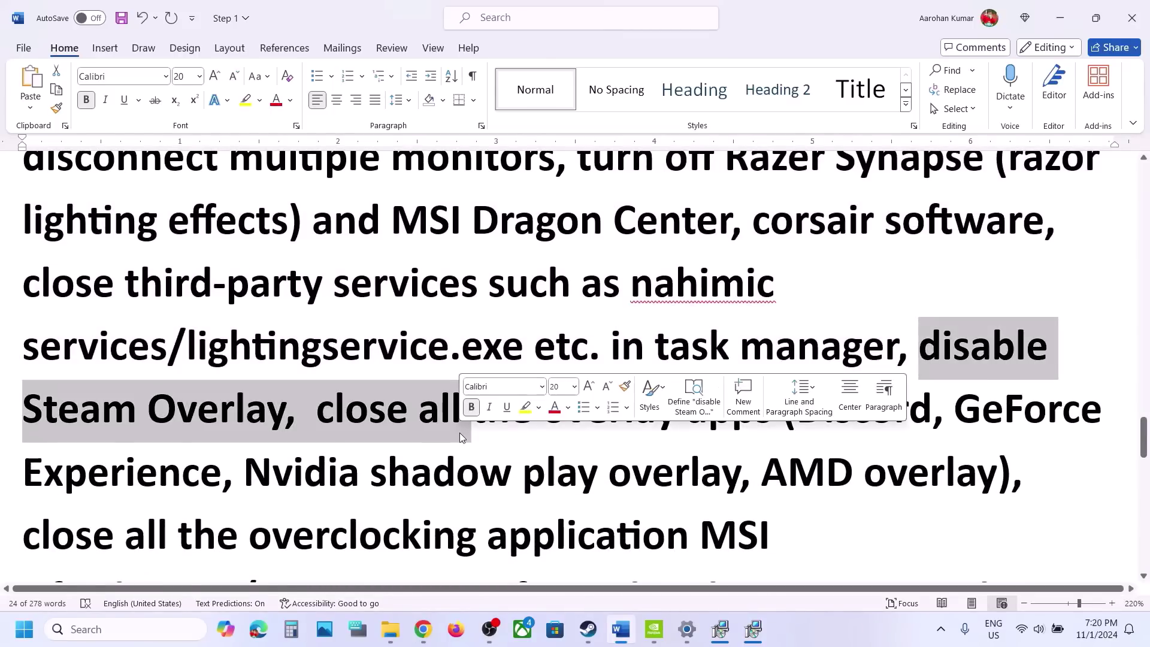
- Switch to Steam and turn off the in-game Steam Overlay in the properties of Monster Hunter Wilds Beta test
left_click(587, 630)
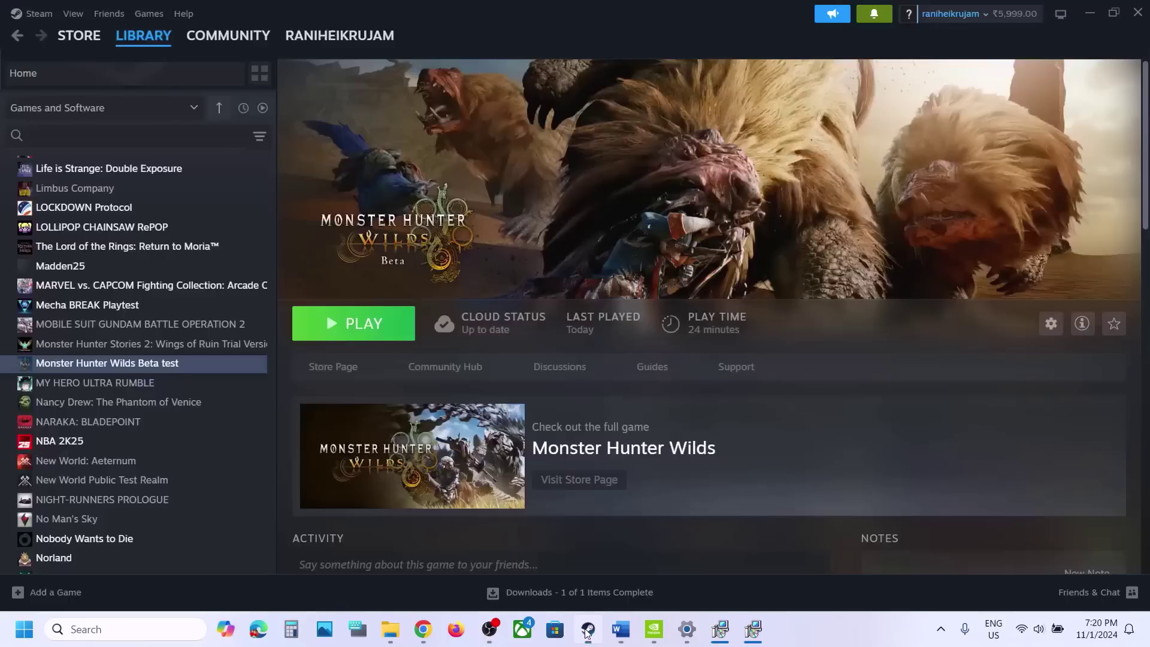
right_click(149, 361)
left_click(225, 477)
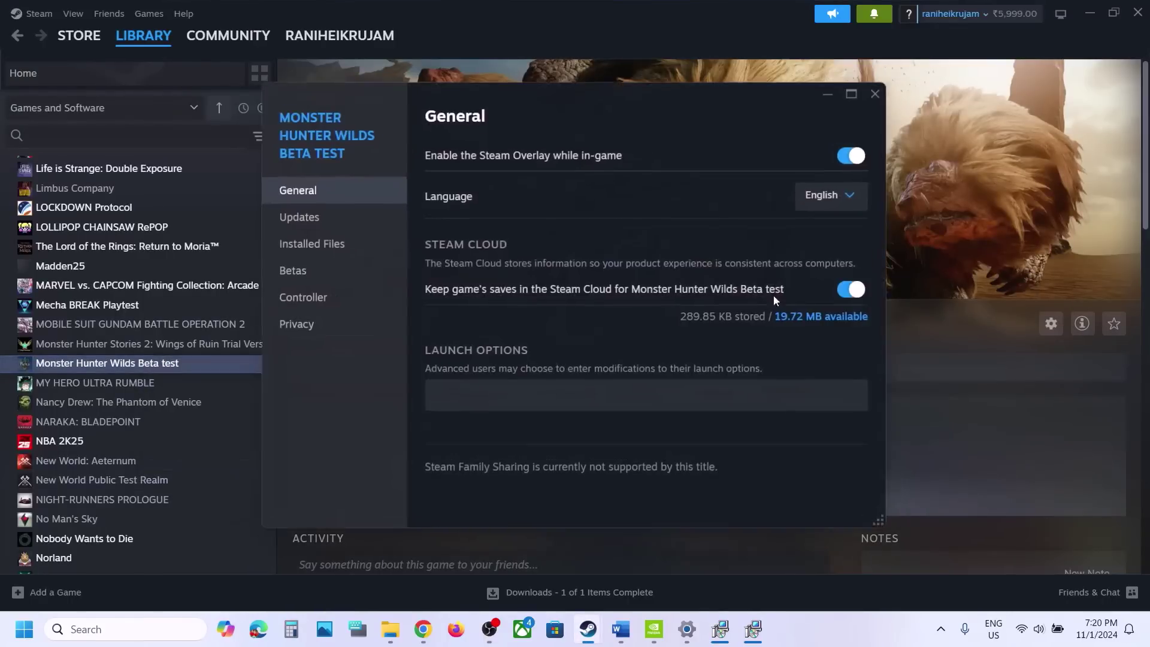
left_click(844, 162)
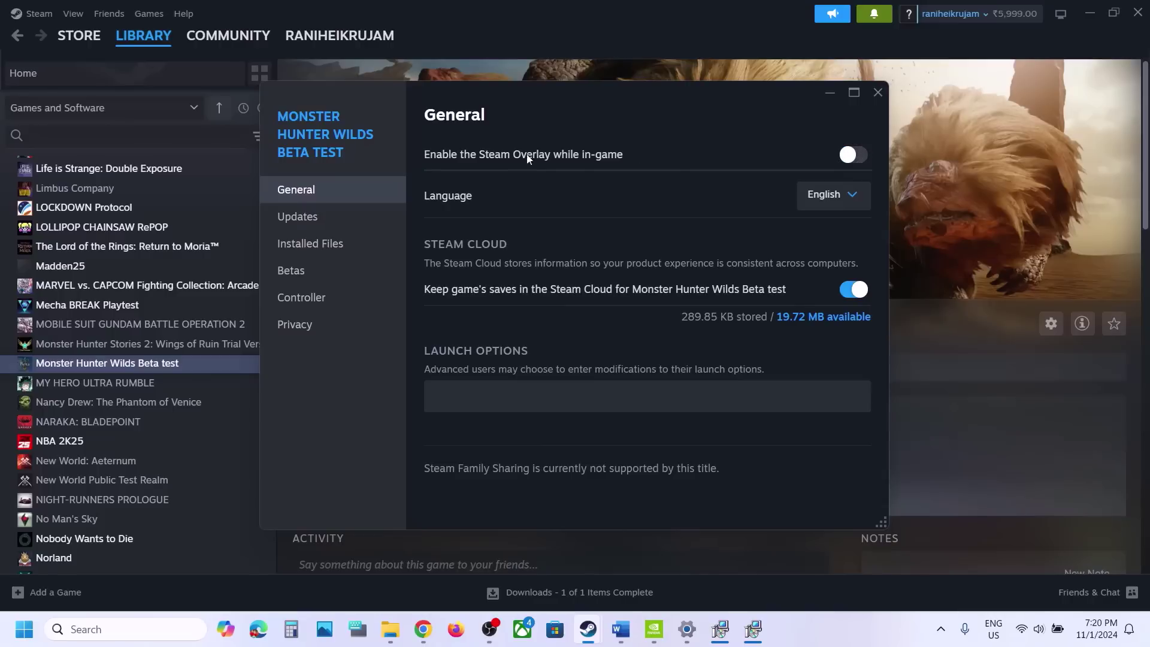
left_click(877, 95)
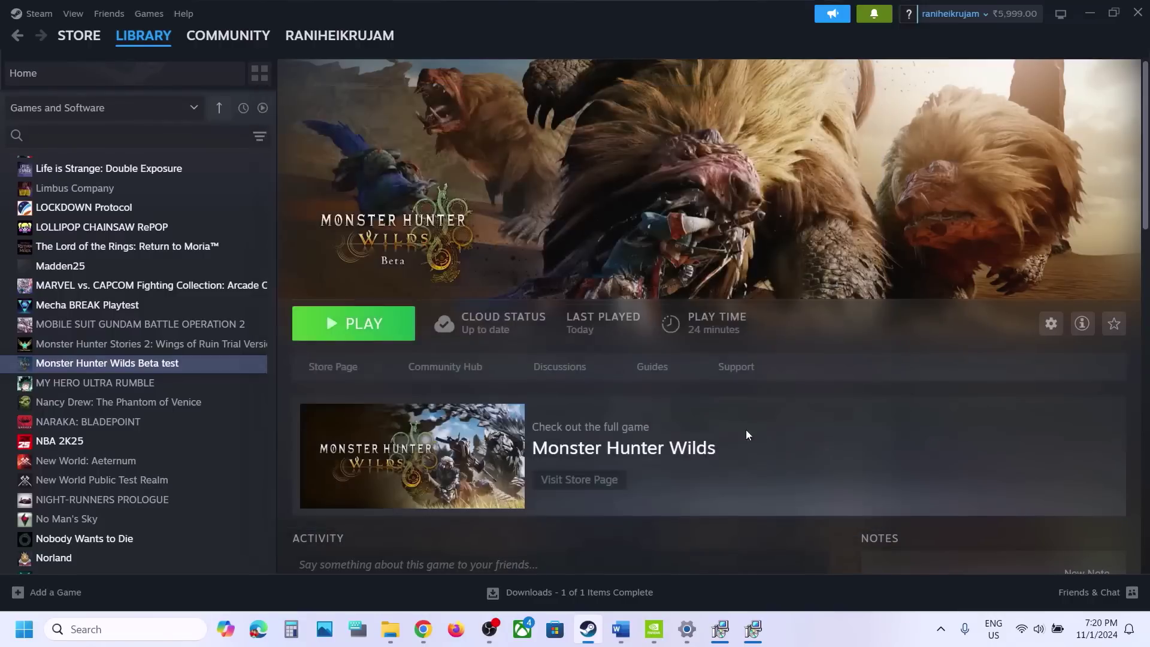
- Return to the Word document and read the rest of Step 12 on closing overlay and overclocking apps, clean boot and undervolt removal
left_click(609, 617)
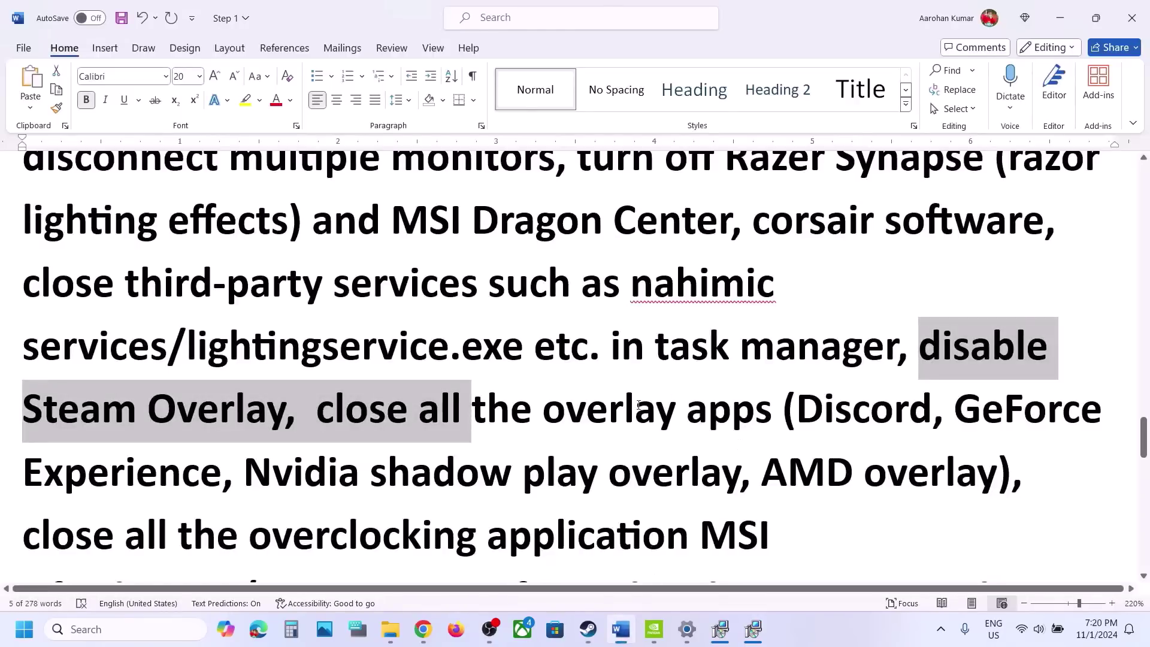
left_click_drag(796, 410, 934, 422)
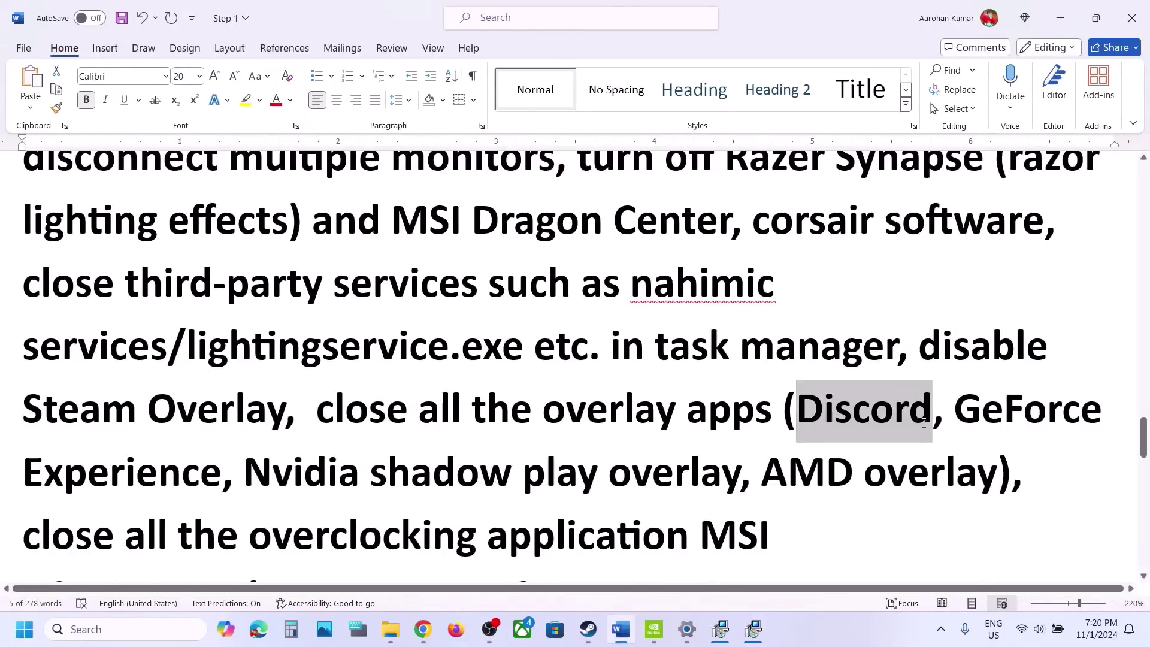
left_click(959, 418)
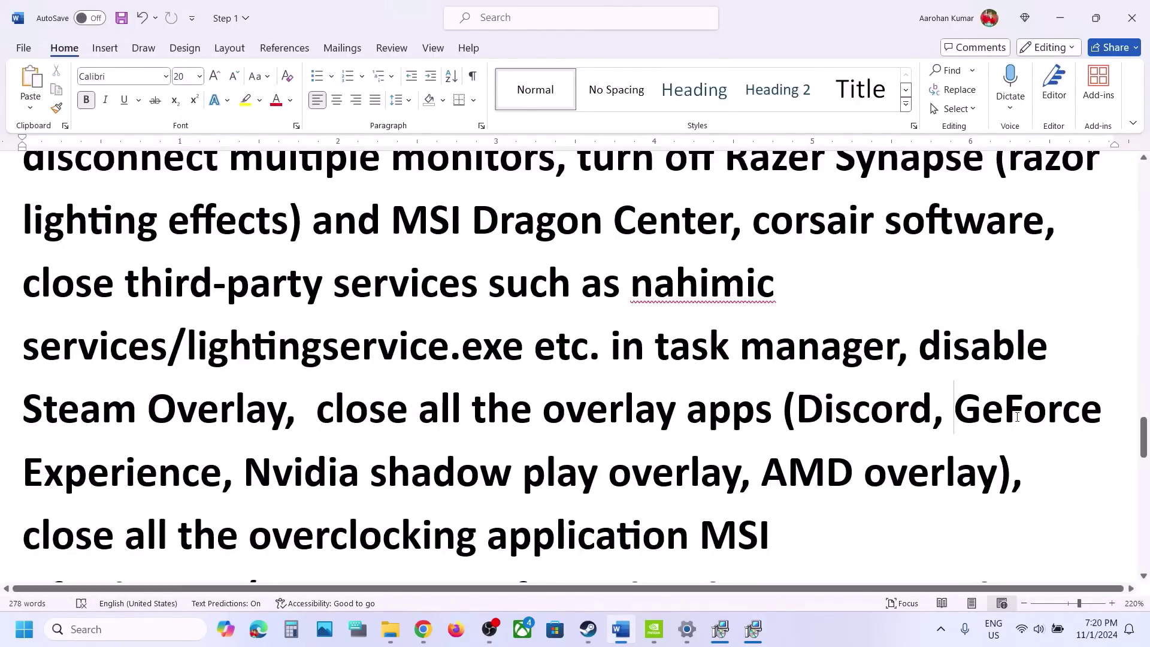
left_click_drag(1017, 417, 219, 448)
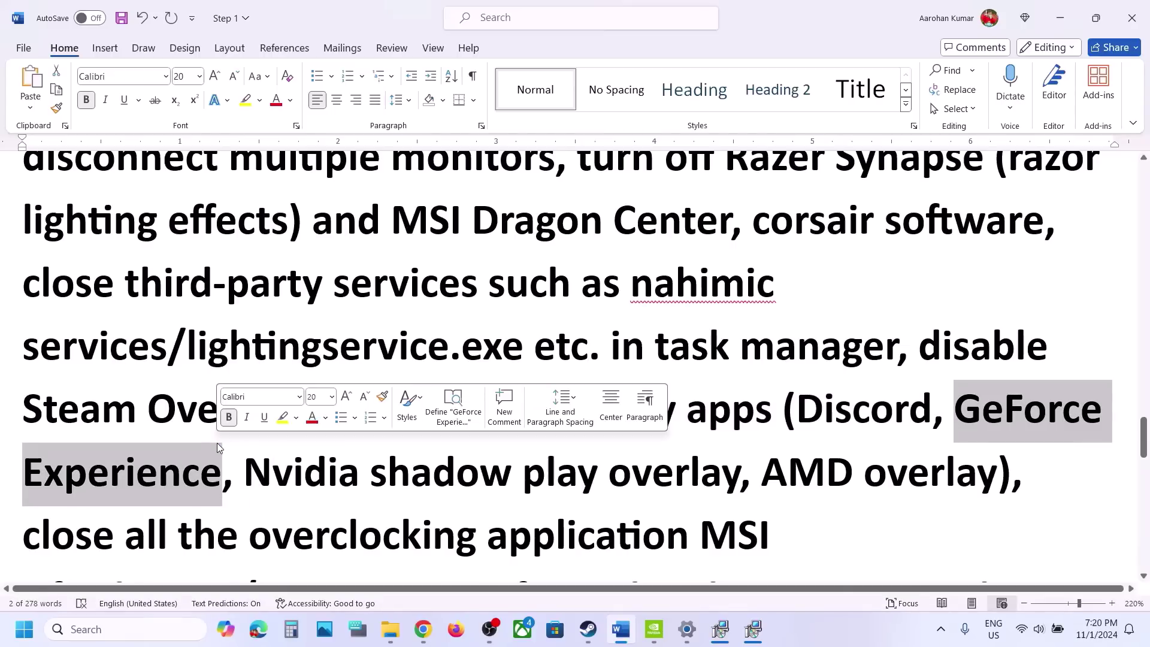
left_click(220, 455)
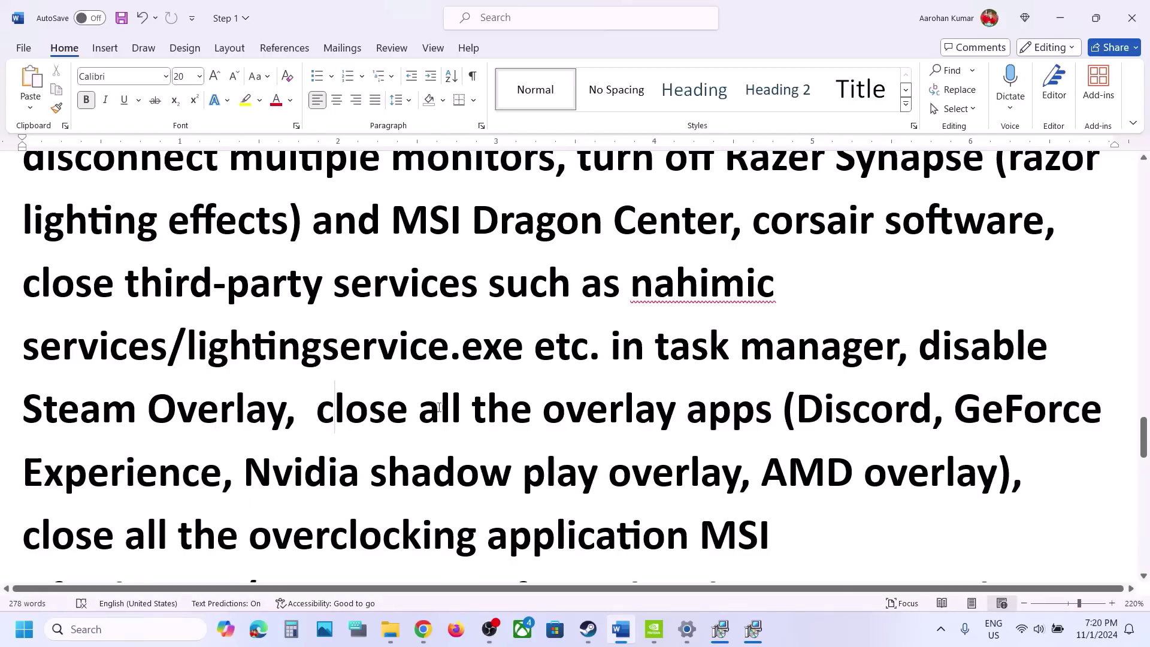
left_click_drag(439, 407, 749, 433)
scroll(749, 433, "down", 3)
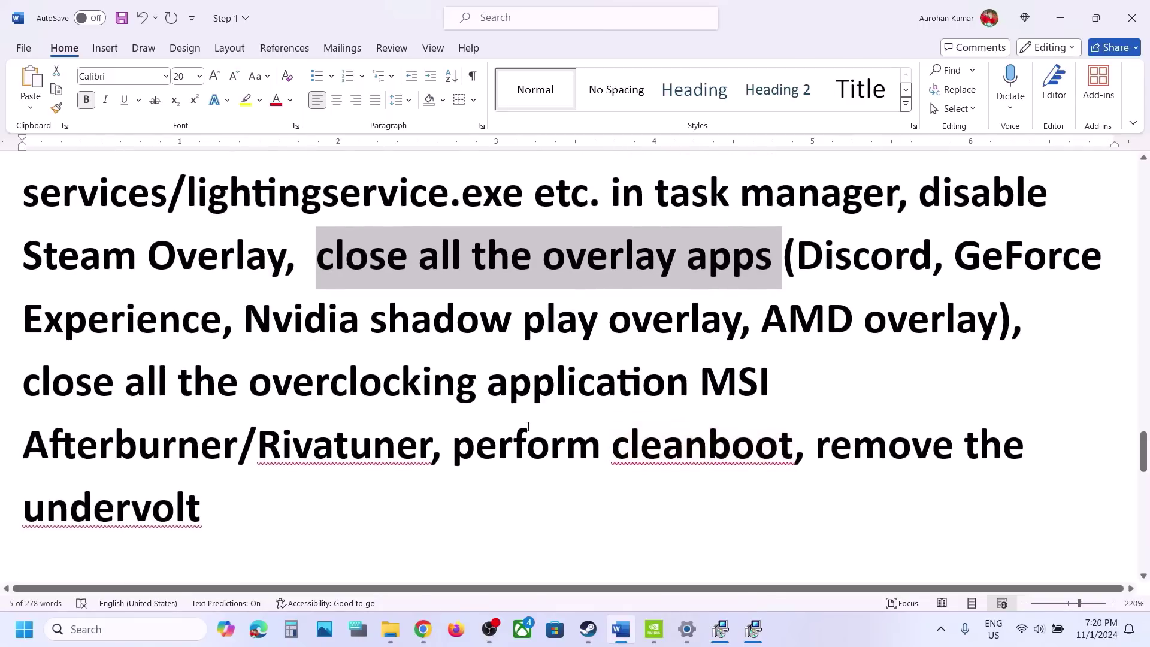
left_click_drag(90, 392, 390, 444)
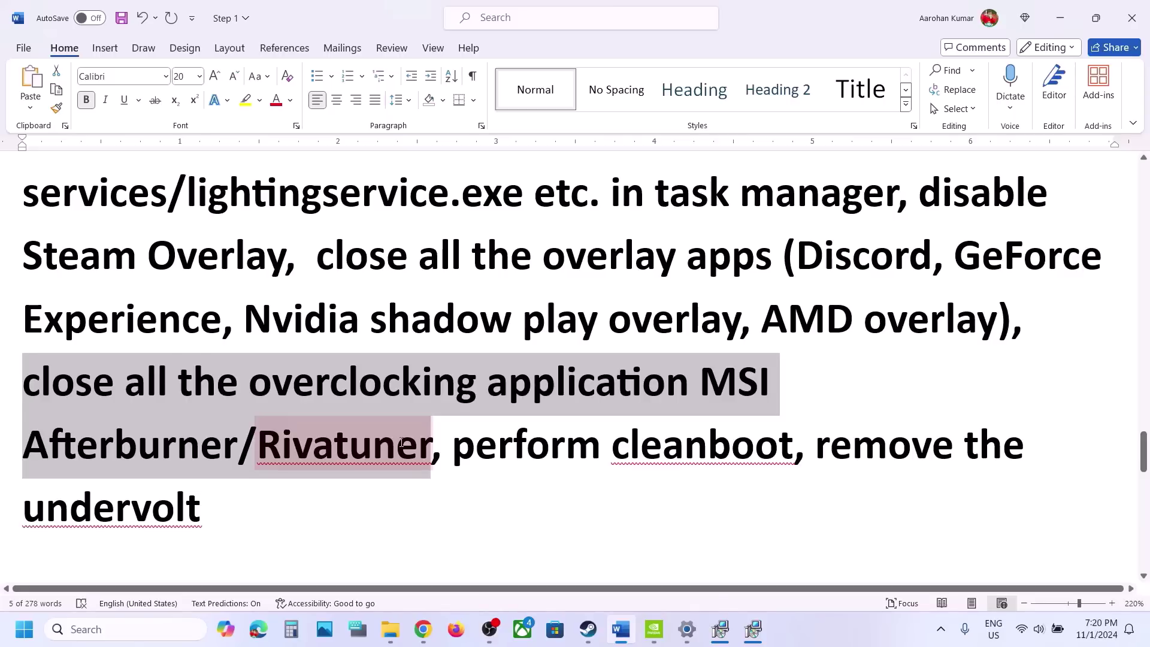
left_click(401, 446)
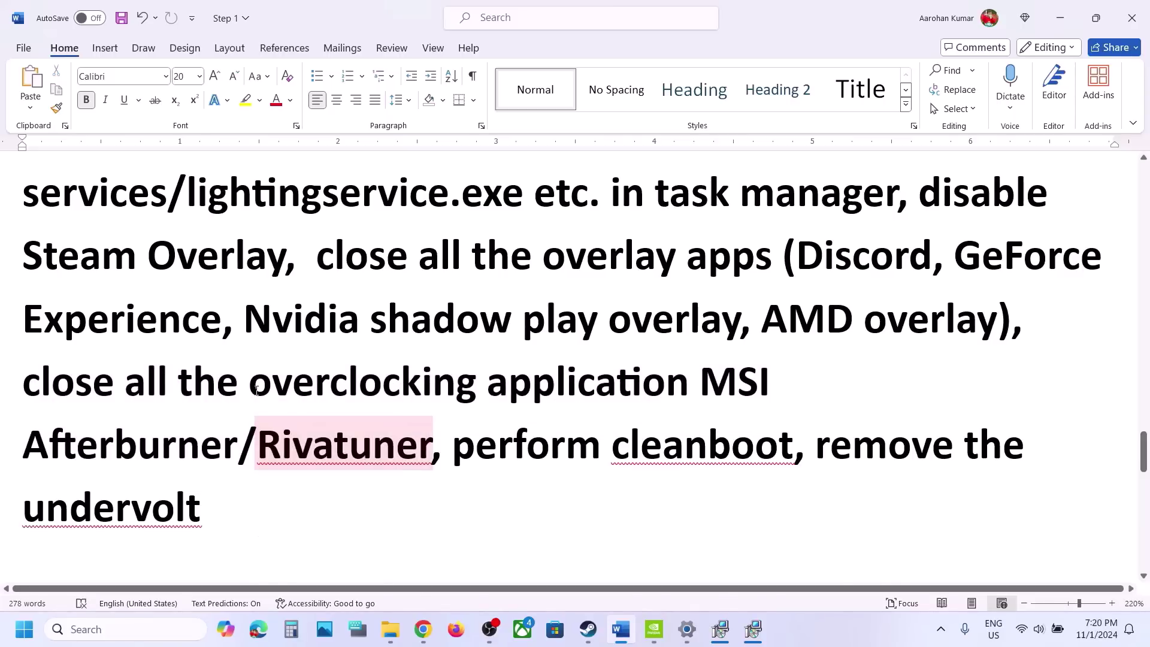
left_click_drag(250, 384, 601, 386)
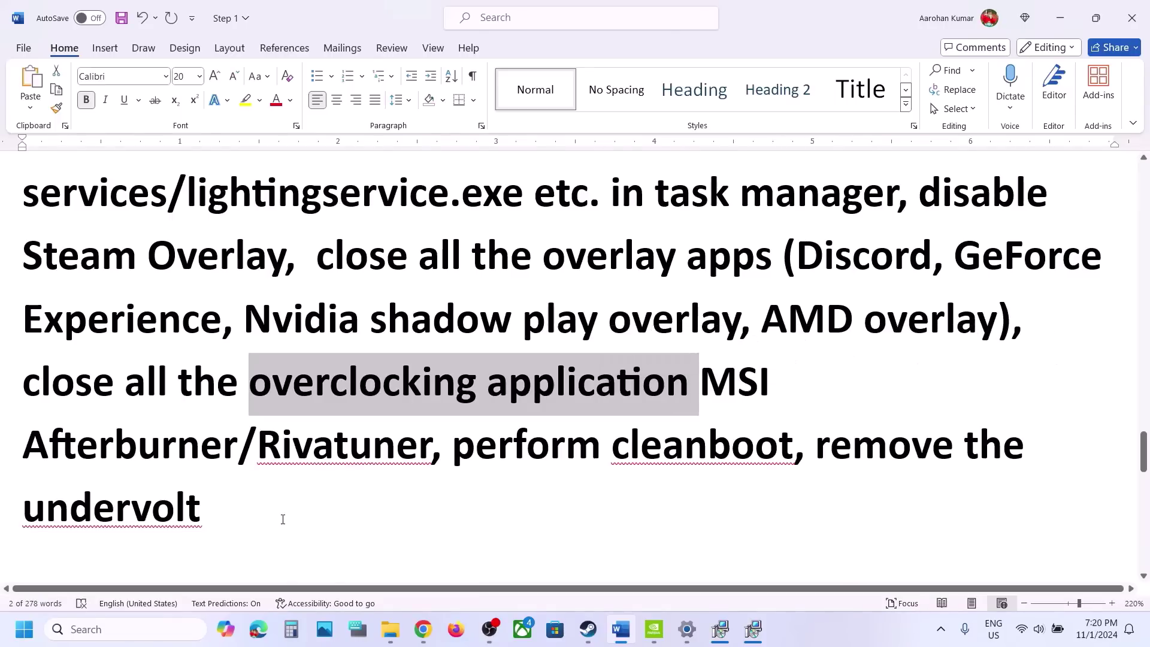
left_click_drag(273, 521, 832, 447)
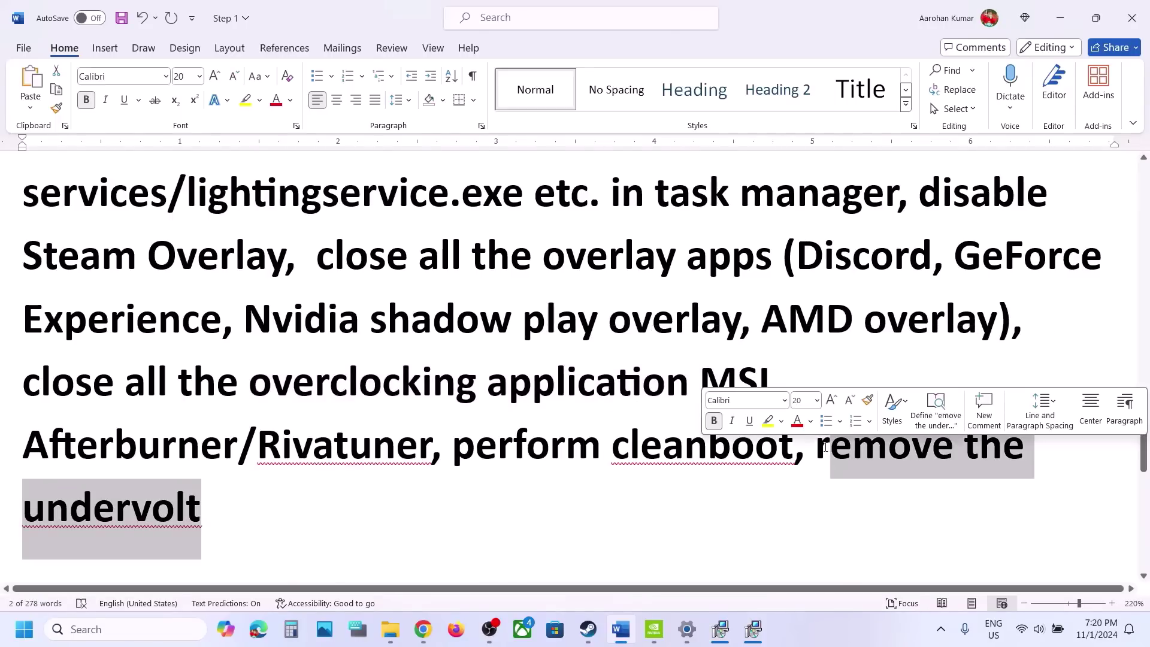
- Read Step 13 in the Word document on disabling upscaling and Frame Gen, windowed mode and lower graphics settings
scroll(538, 444, "down", 5)
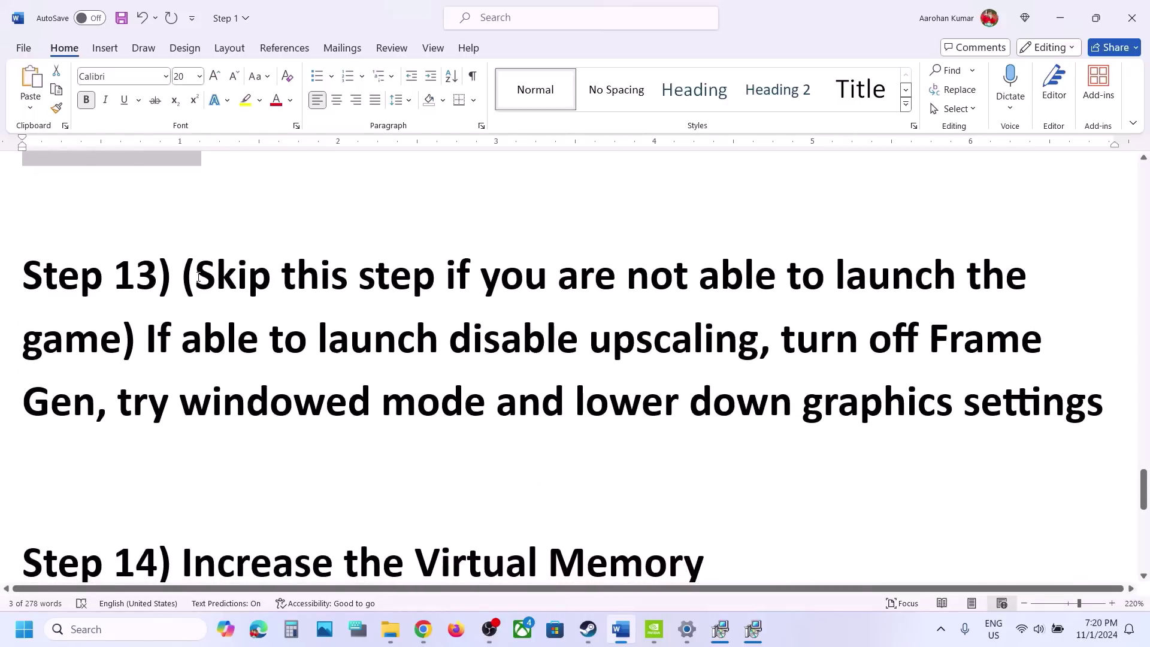
left_click_drag(199, 277, 759, 338)
left_click(203, 337)
left_click(636, 339)
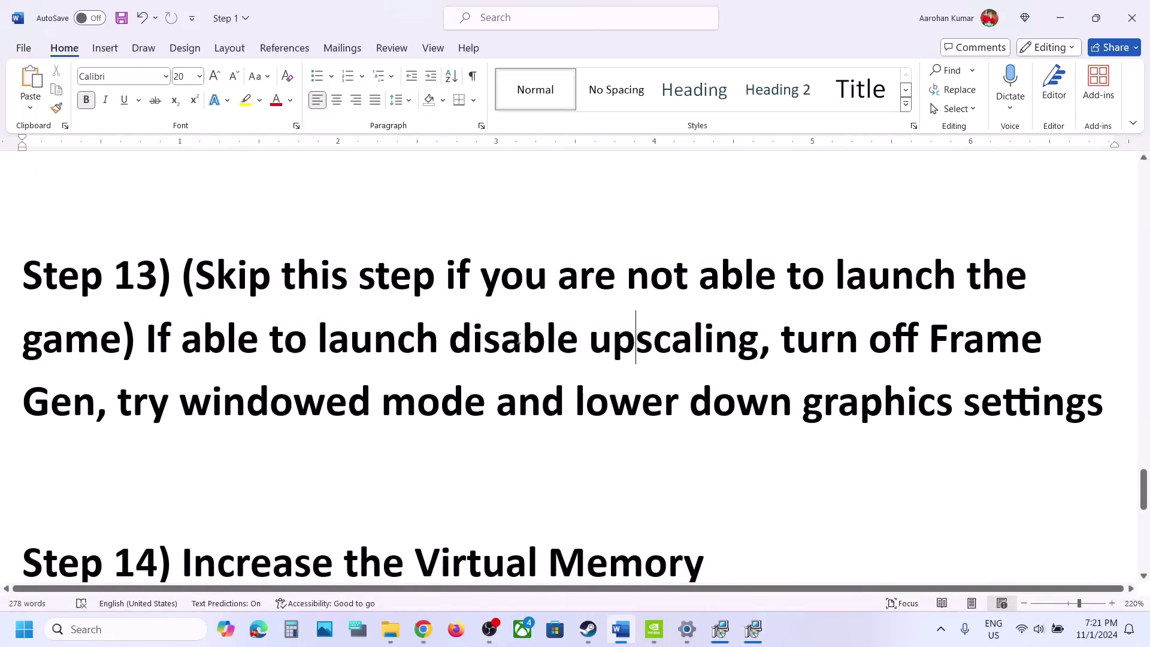
left_click_drag(467, 334, 854, 340)
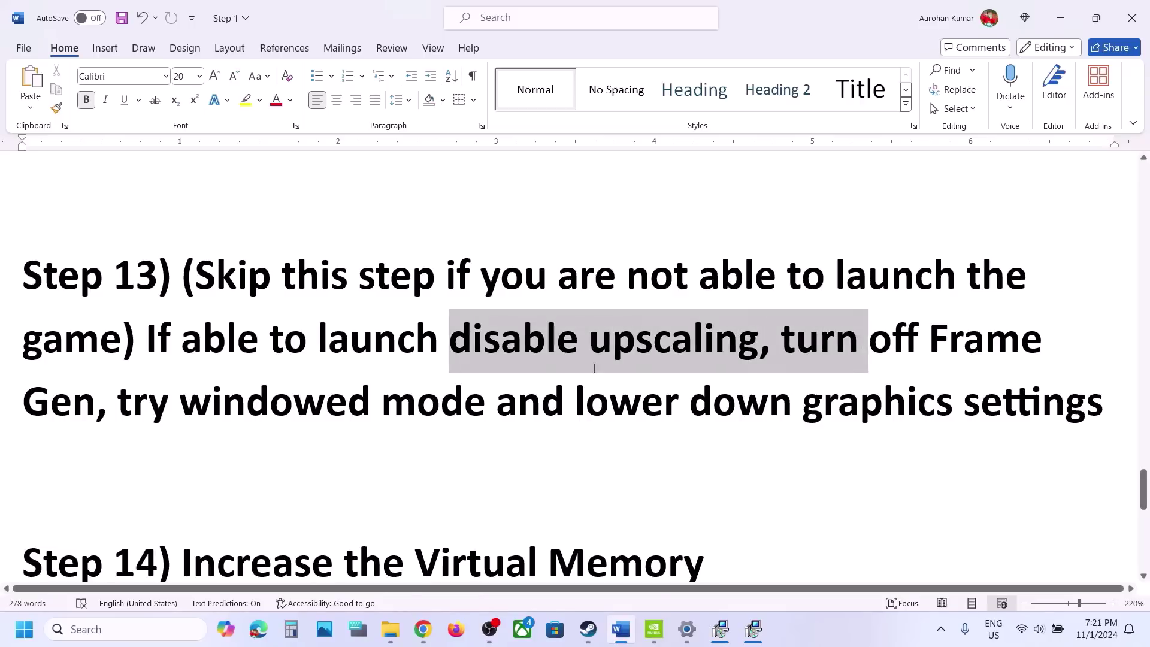
left_click_drag(594, 368, 560, 439)
left_click(561, 441)
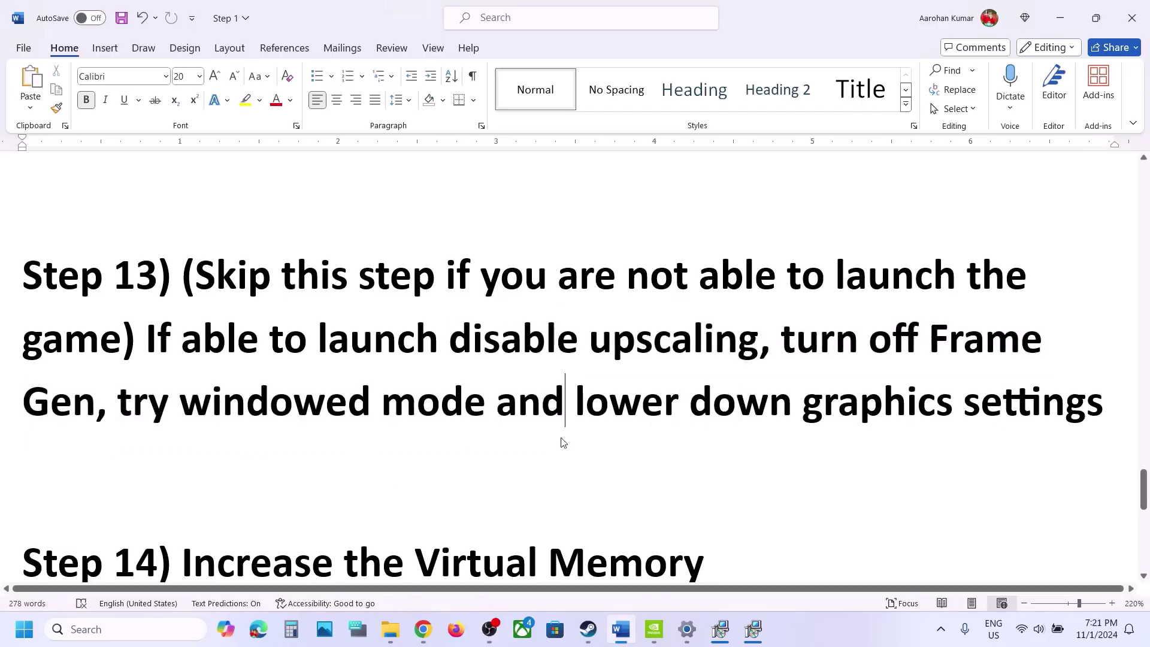
- Switch to Steam, launch Monster Hunter Wilds Beta test and open the Display settings in the game's options
left_click(589, 629)
left_click(358, 327)
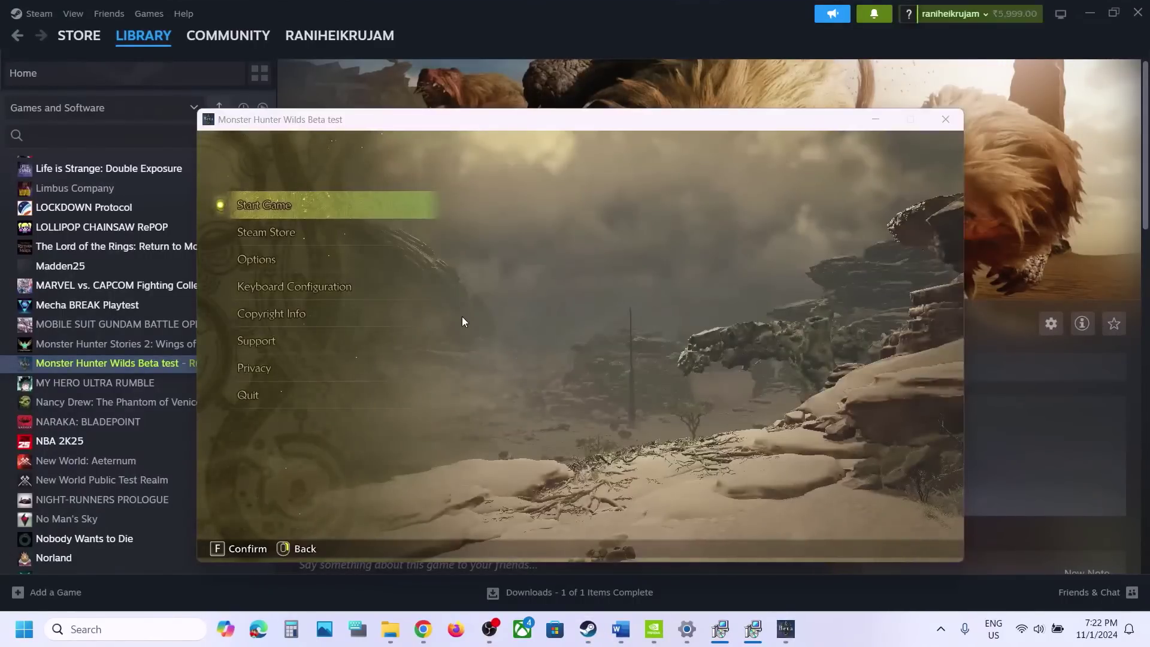
left_click(279, 267)
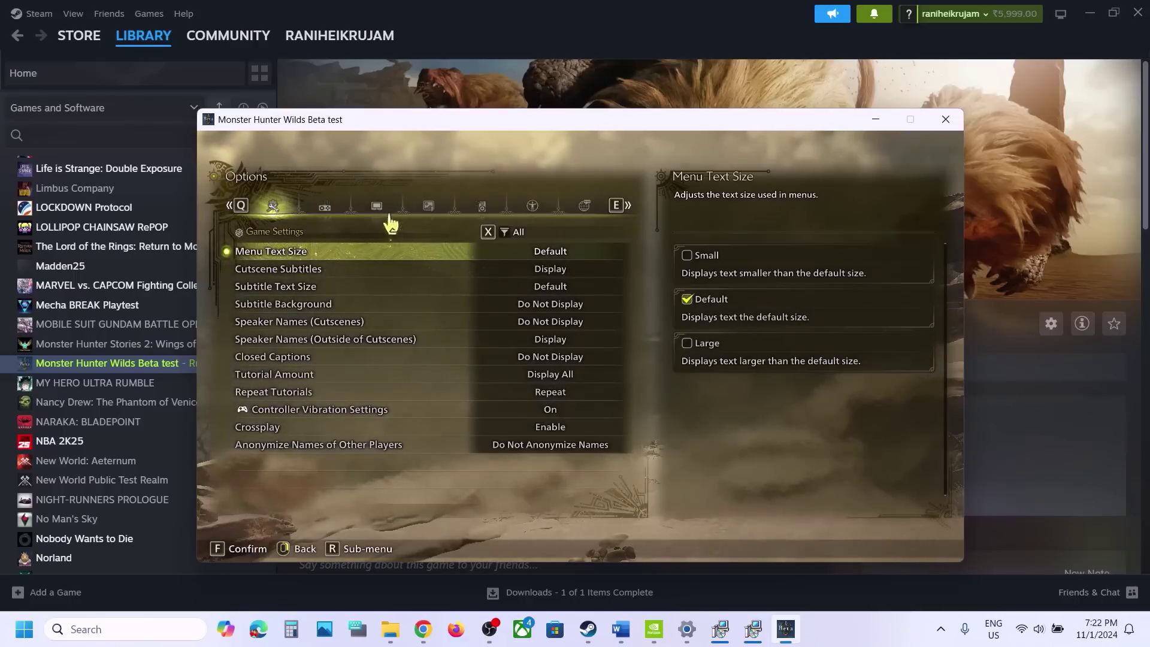
left_click(333, 209)
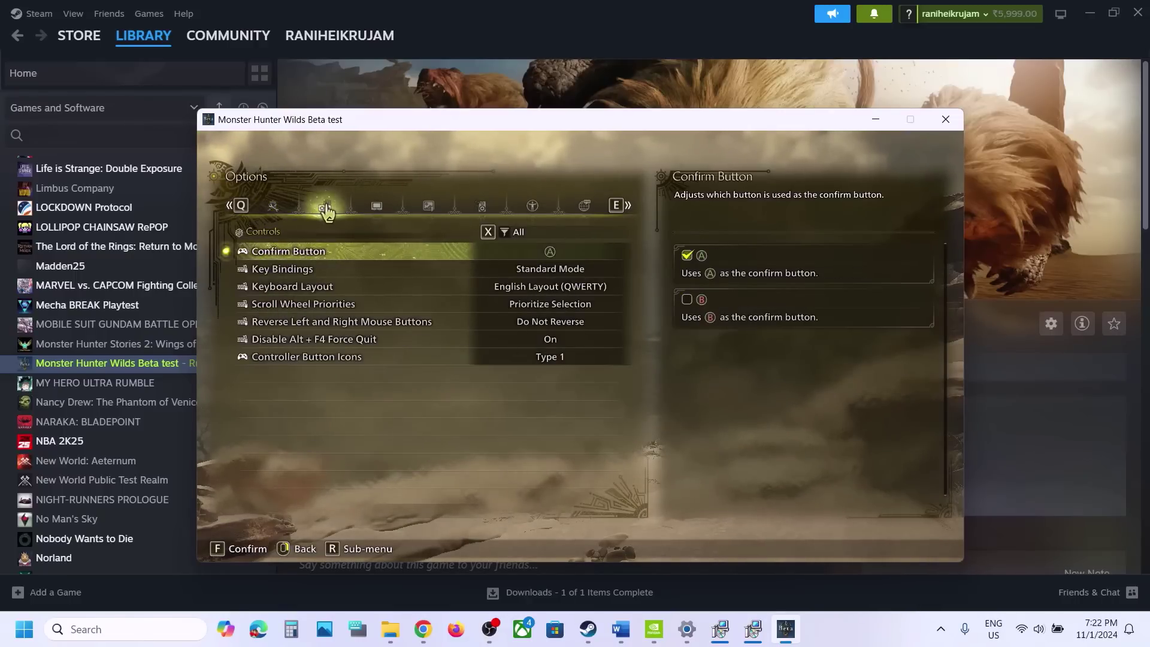
left_click(365, 210)
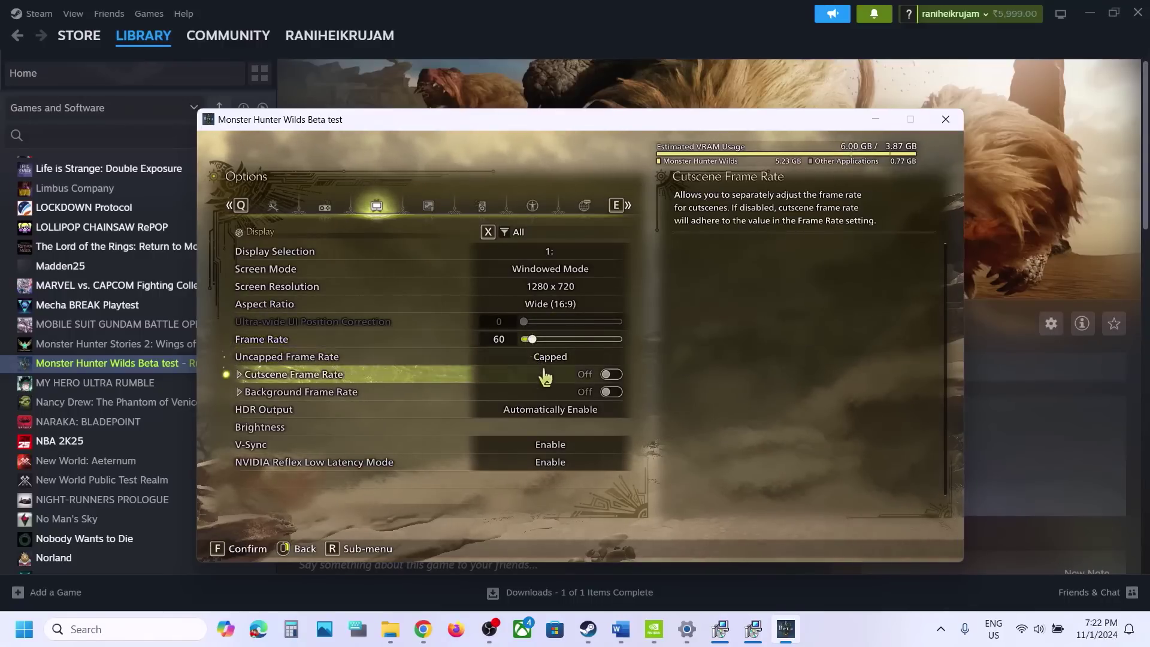
- Disable V-Sync and NVIDIA Reflex Low Latency Mode in the game's Display settings
left_click(557, 450)
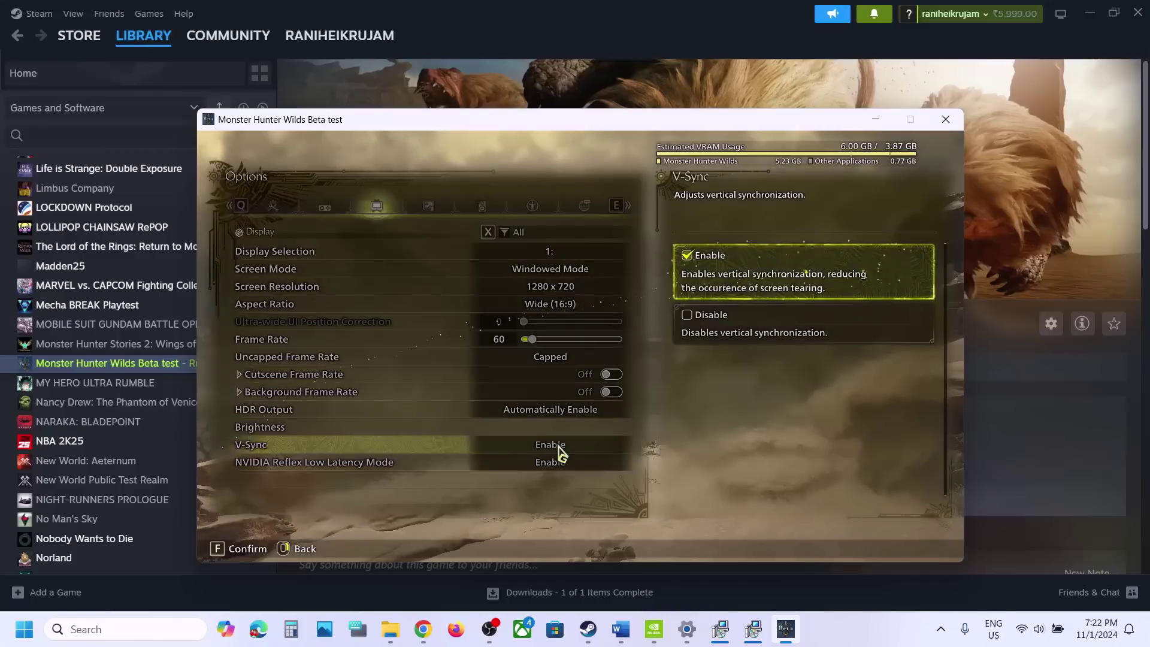
left_click(719, 317)
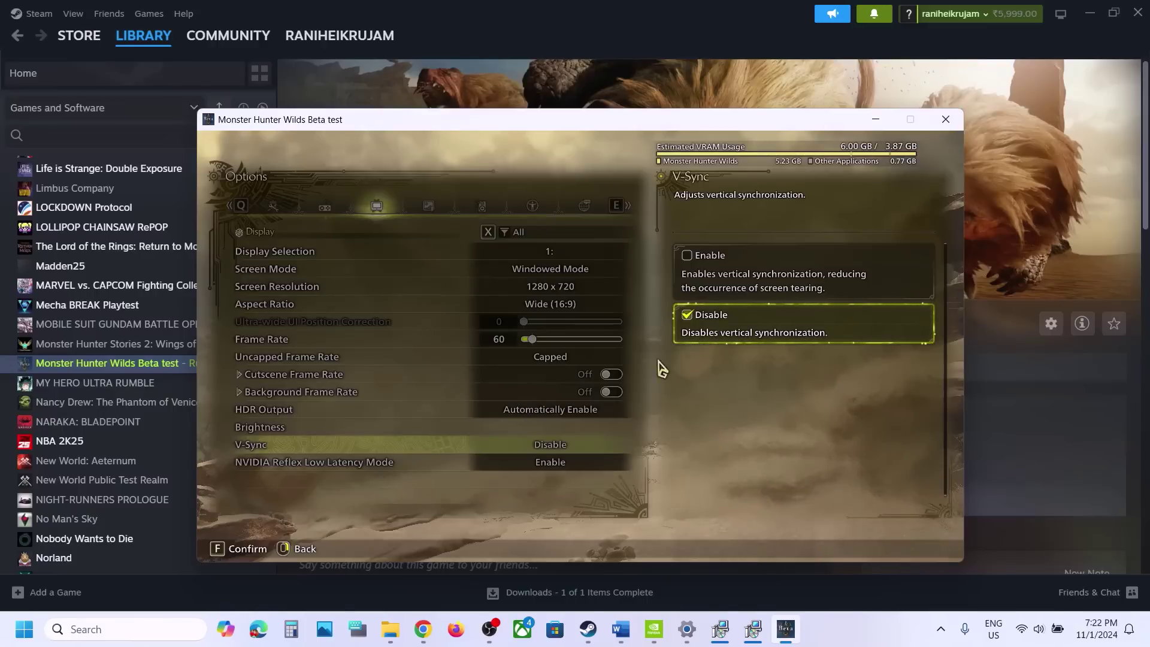
left_click(556, 471)
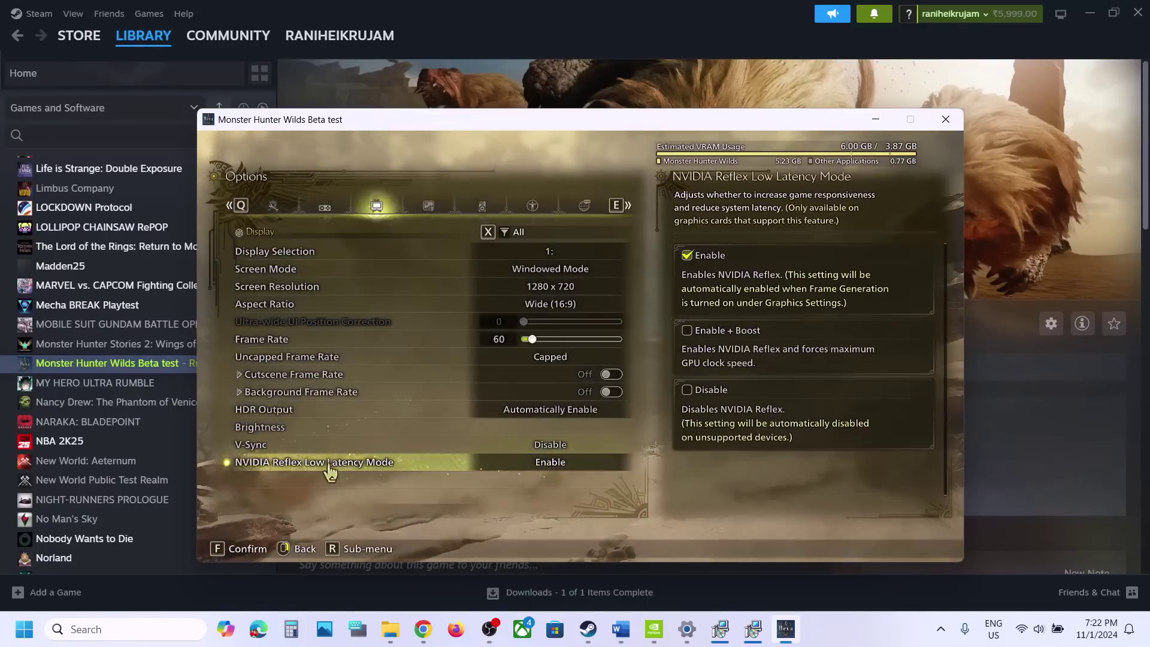
left_click(535, 463)
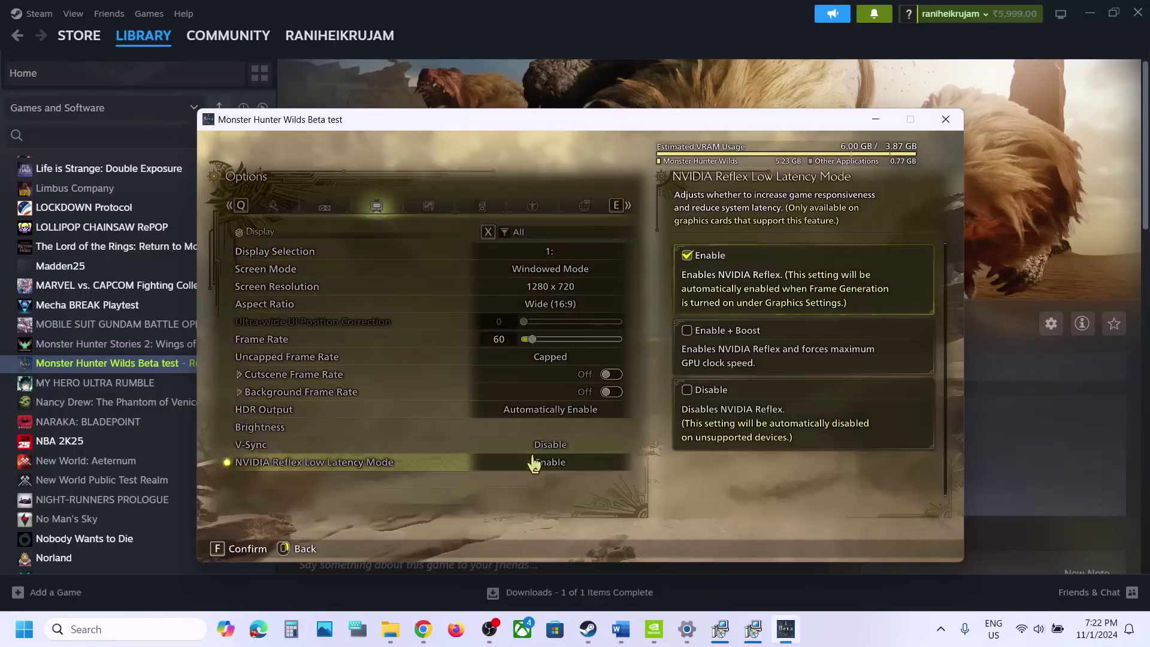
left_click(689, 393)
left_click(585, 448)
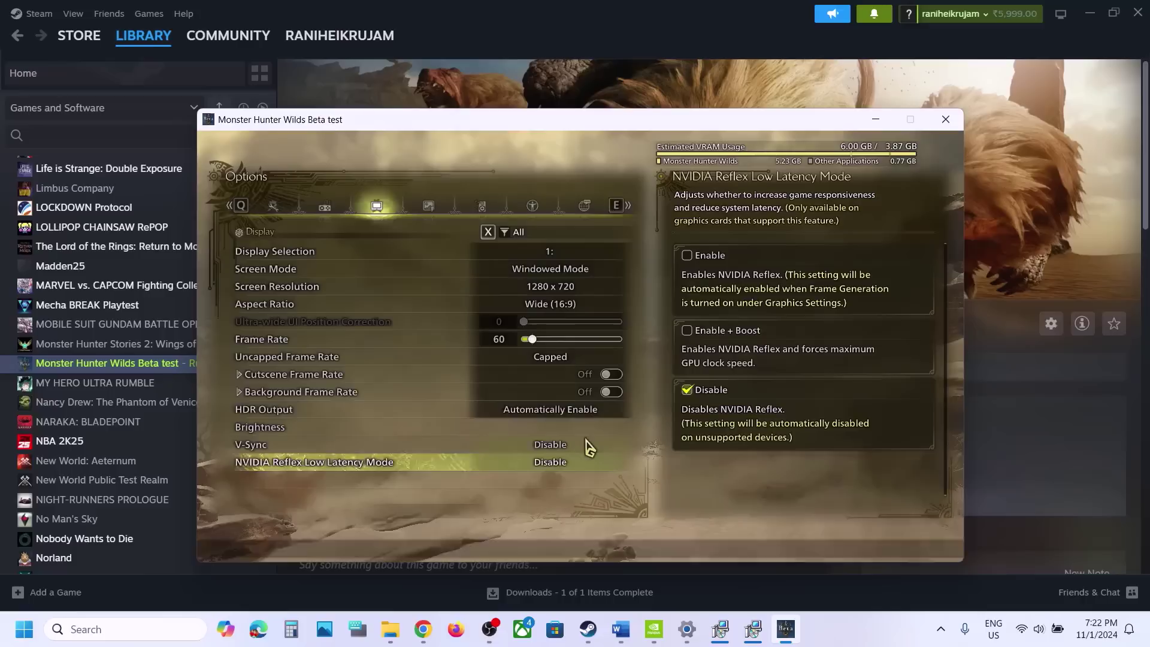
- Check the graphics preset, Upscaling and Frame Generation options in the game's Graphics settings
left_click(428, 207)
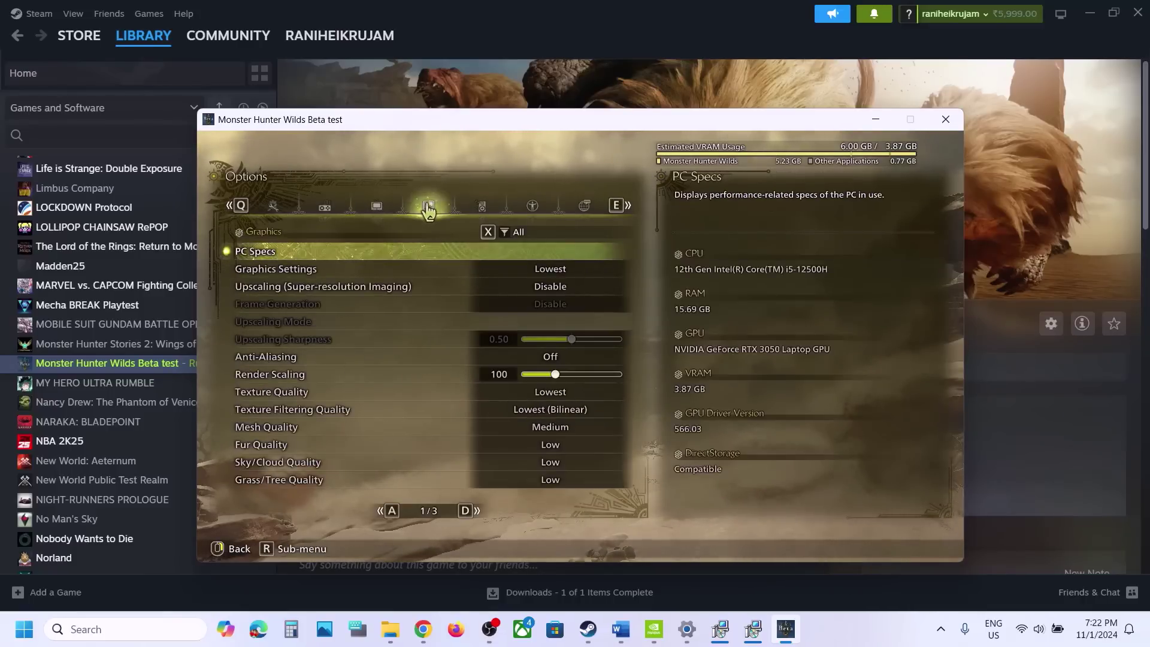
left_click(537, 273)
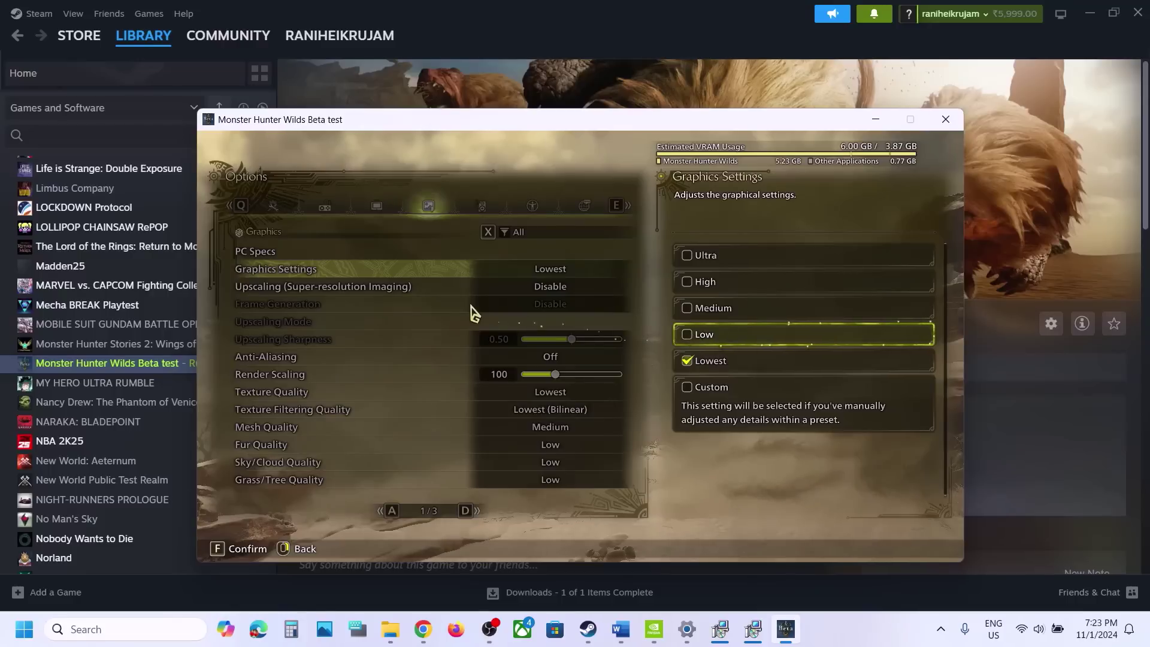
right_click(326, 295)
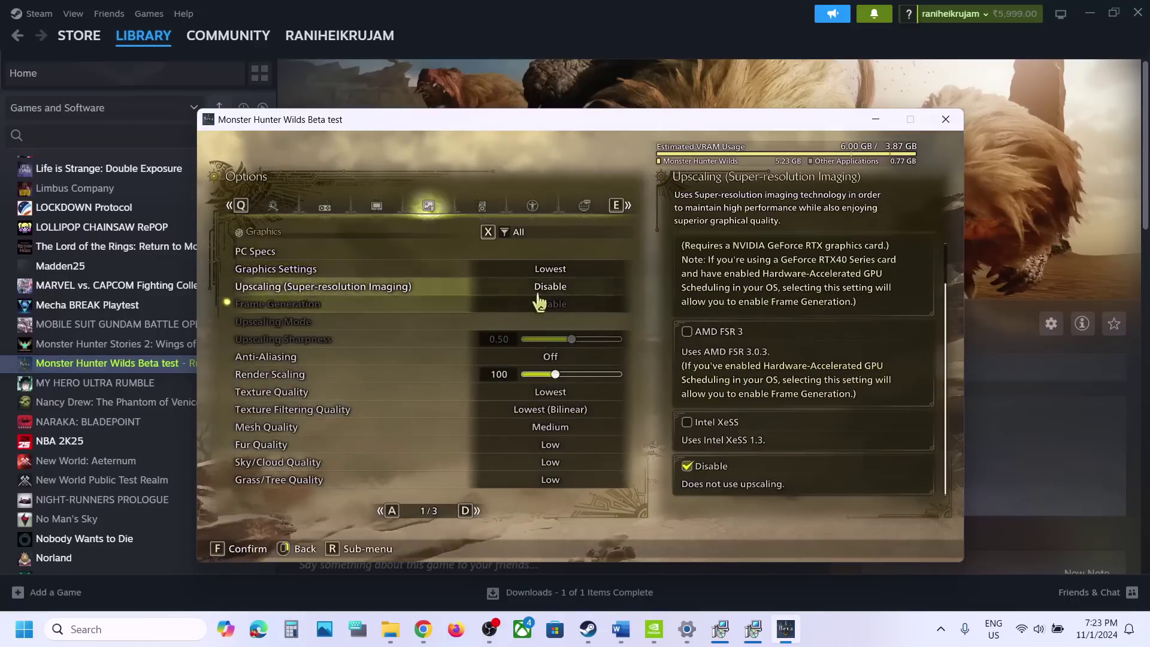
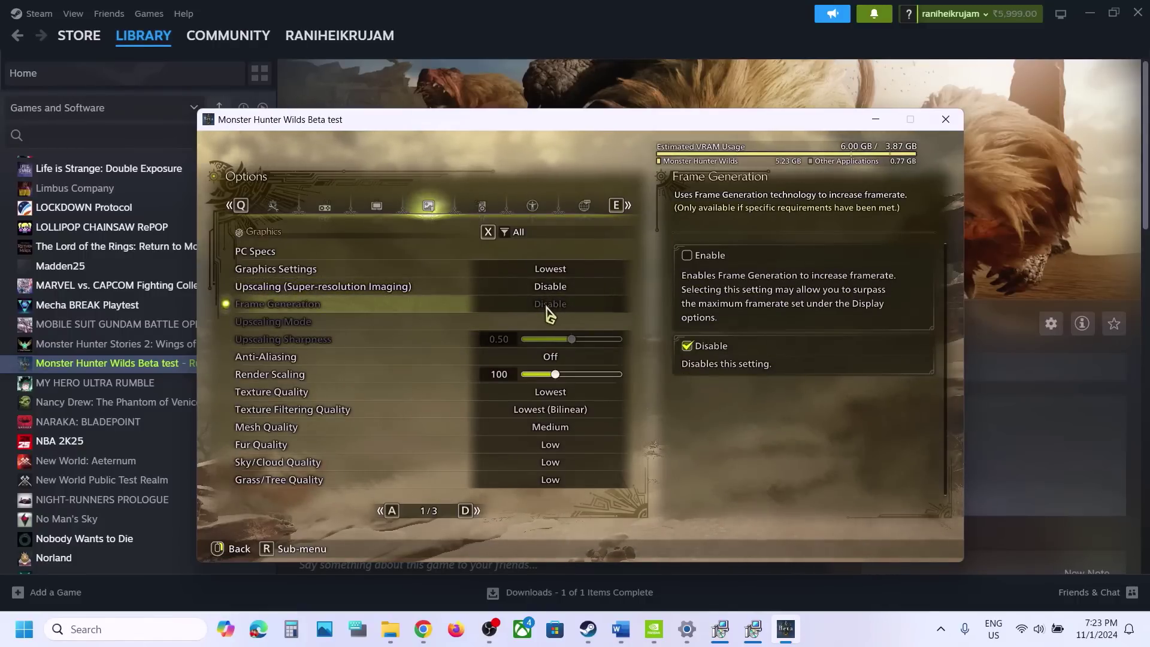
right_click(567, 342)
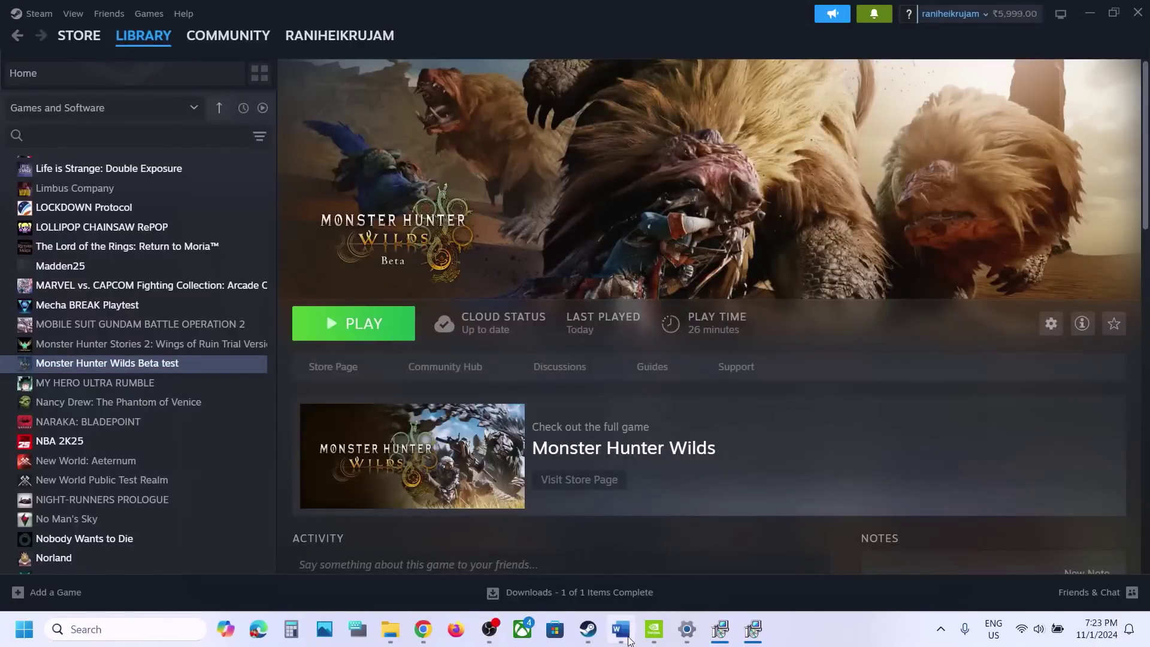
- Switch to the Word document, copy "View Advanced system settings" and open that Control Panel item through Windows search
left_click(621, 630)
scroll(506, 431, "down", 3)
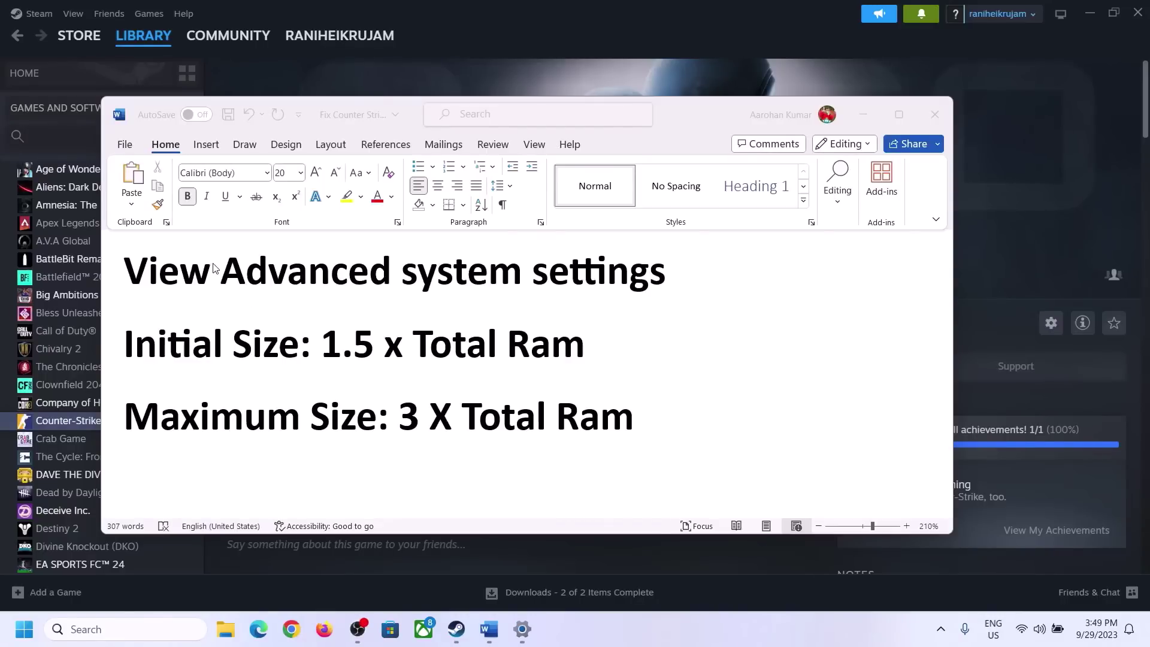
left_click(153, 276)
left_click_drag(137, 276, 638, 284)
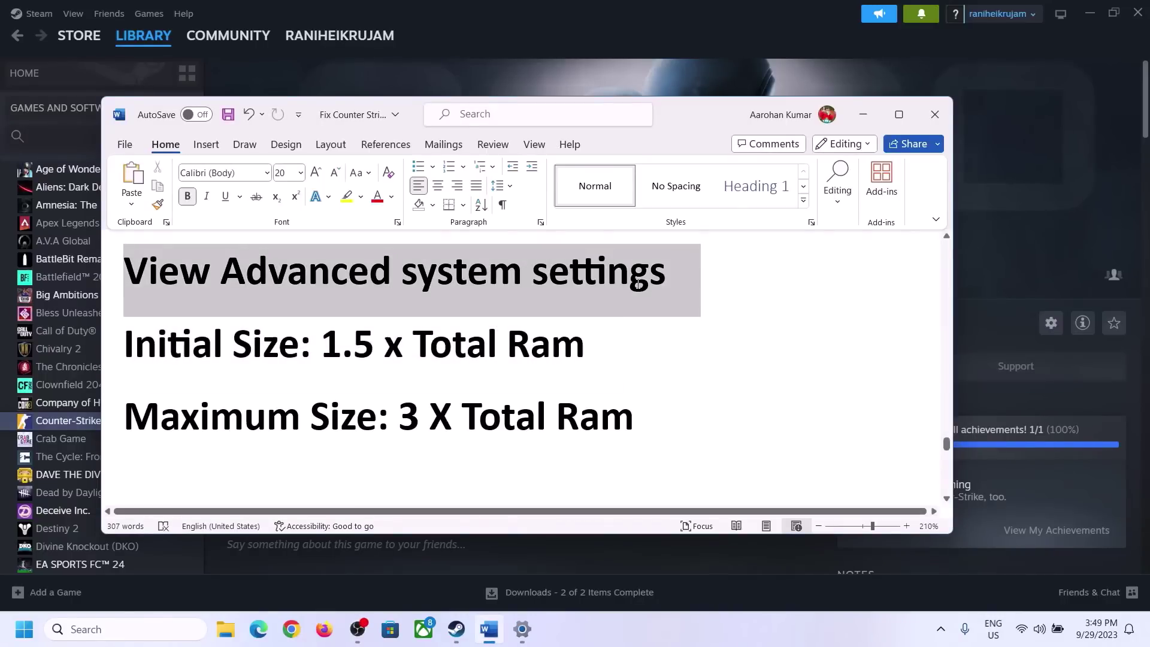
key("ctrl+c")
left_click(136, 628)
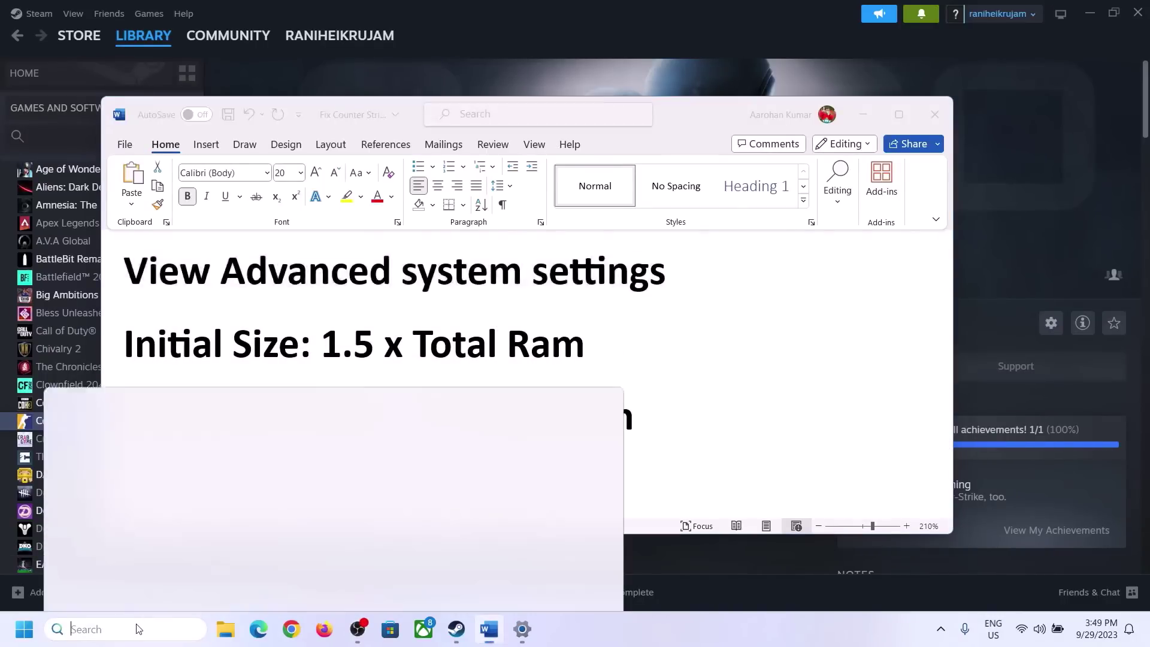
key("ctrl+v")
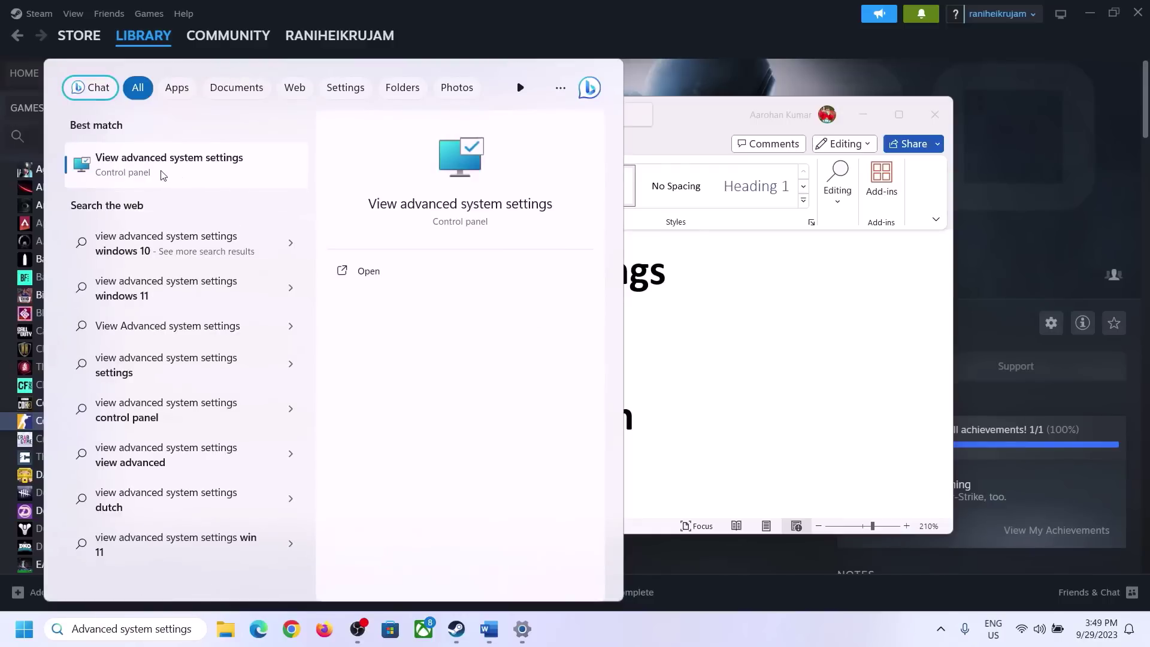
left_click(162, 174)
- Open the Virtual Memory settings, turn off automatic paging file management and choose a custom size for drive C
left_click_drag(237, 116, 513, 212)
left_click(643, 303)
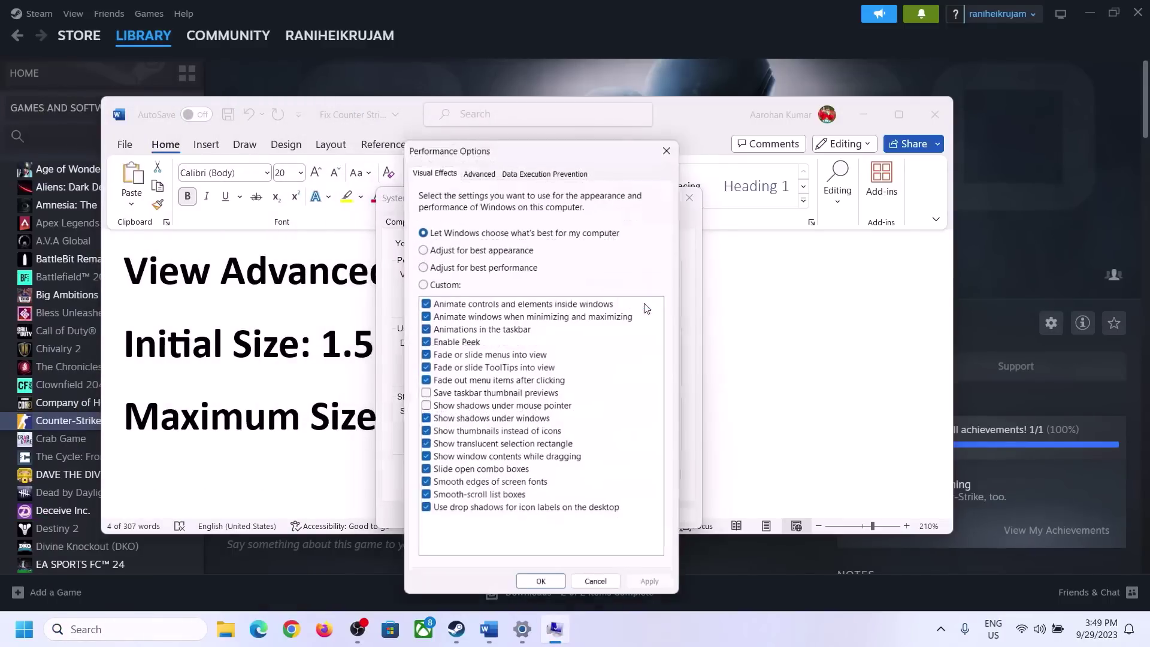
left_click(480, 168)
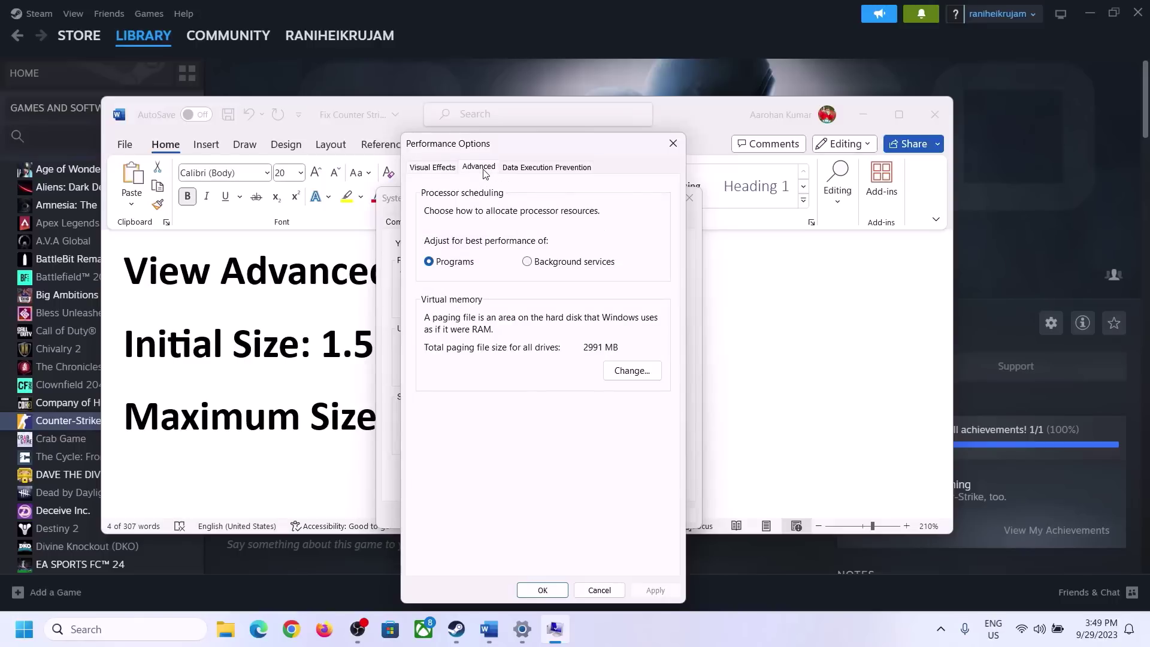
left_click(635, 371)
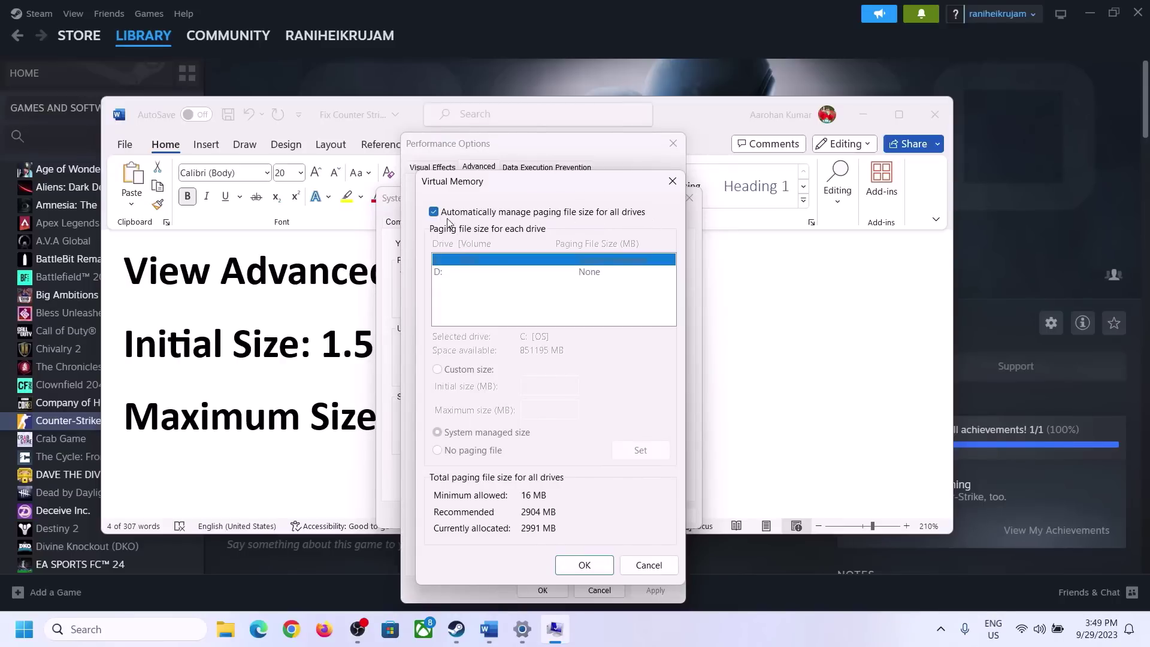
left_click(433, 212)
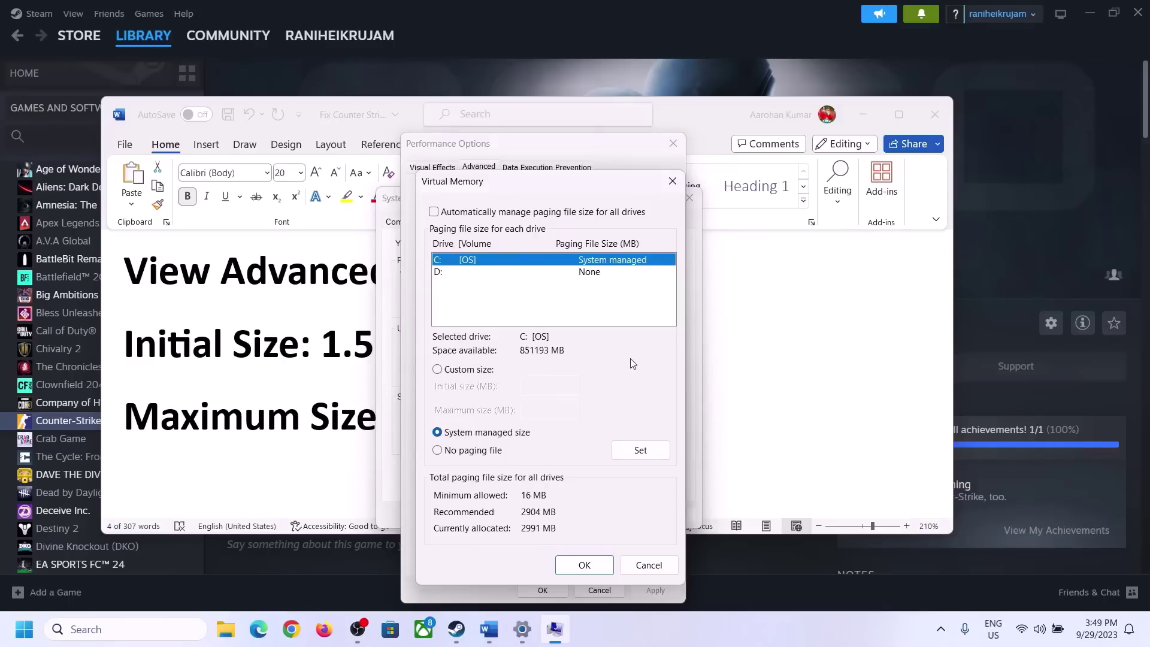
left_click(438, 370)
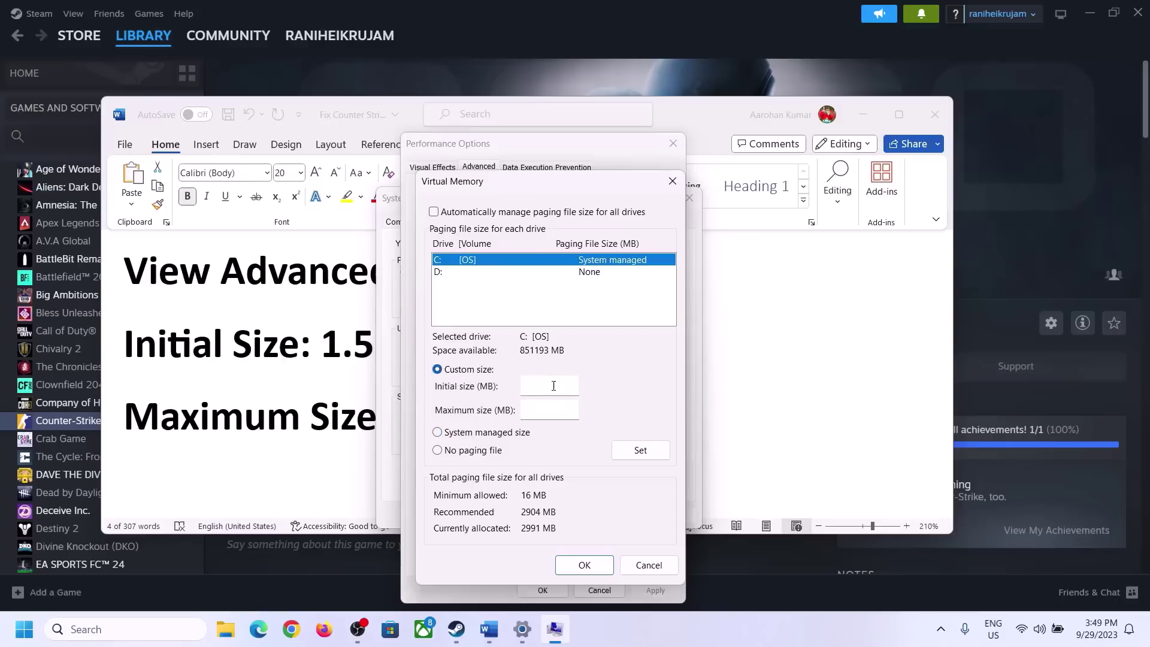
- Highlight the initial size formula "1.5 x Total Ram" in the Word document and look up the installed RAM in Windows Settings
left_click(310, 357)
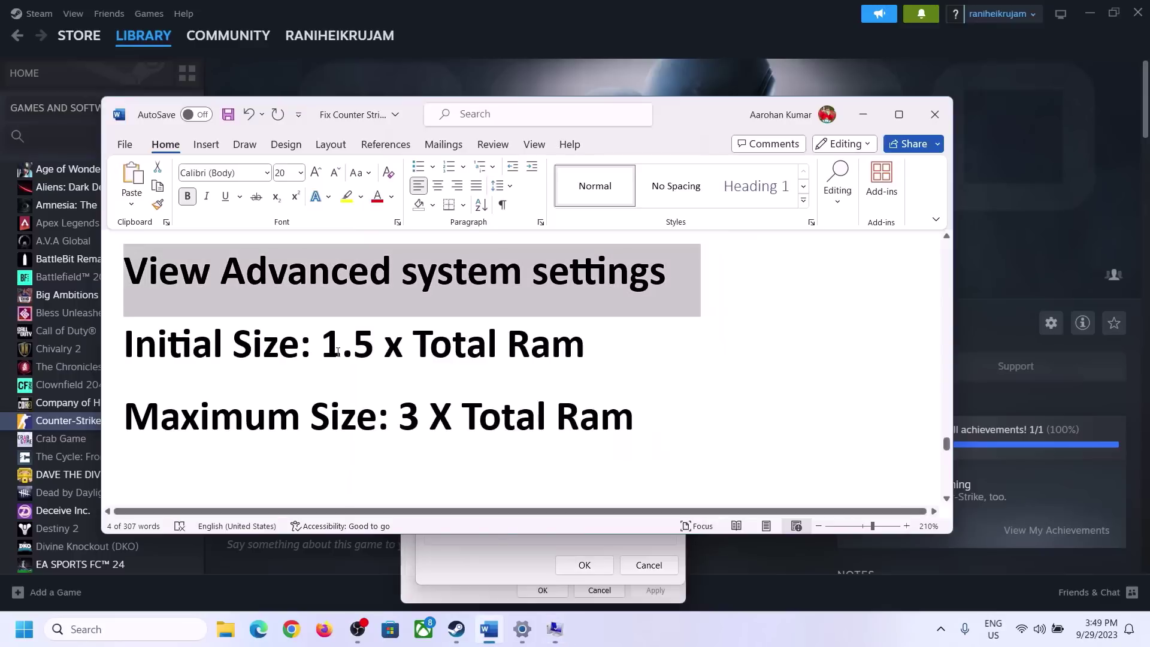
left_click_drag(319, 353, 533, 358)
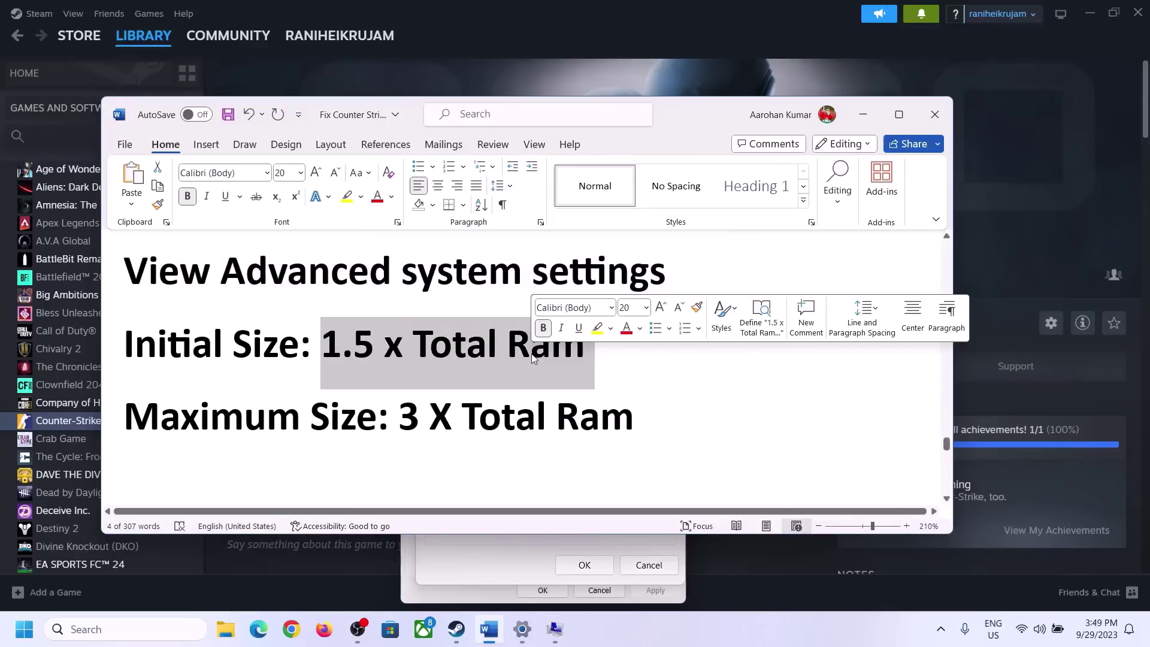
left_click(523, 630)
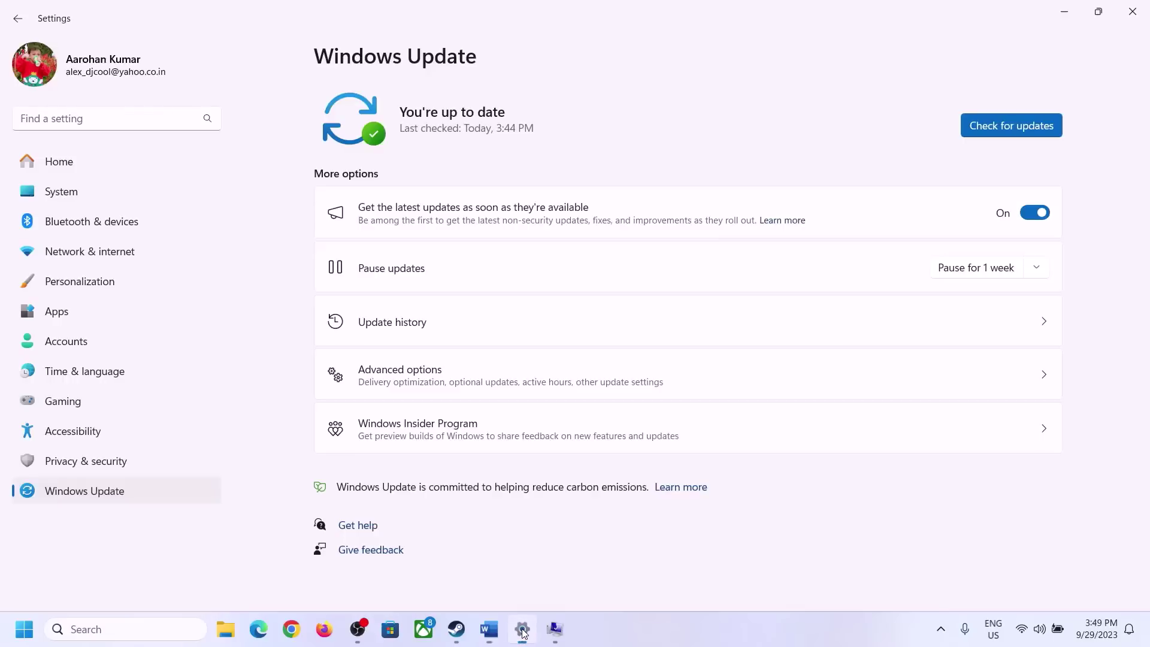
left_click(58, 191)
scroll(420, 414, "down", 1)
scroll(420, 414, "down", 5)
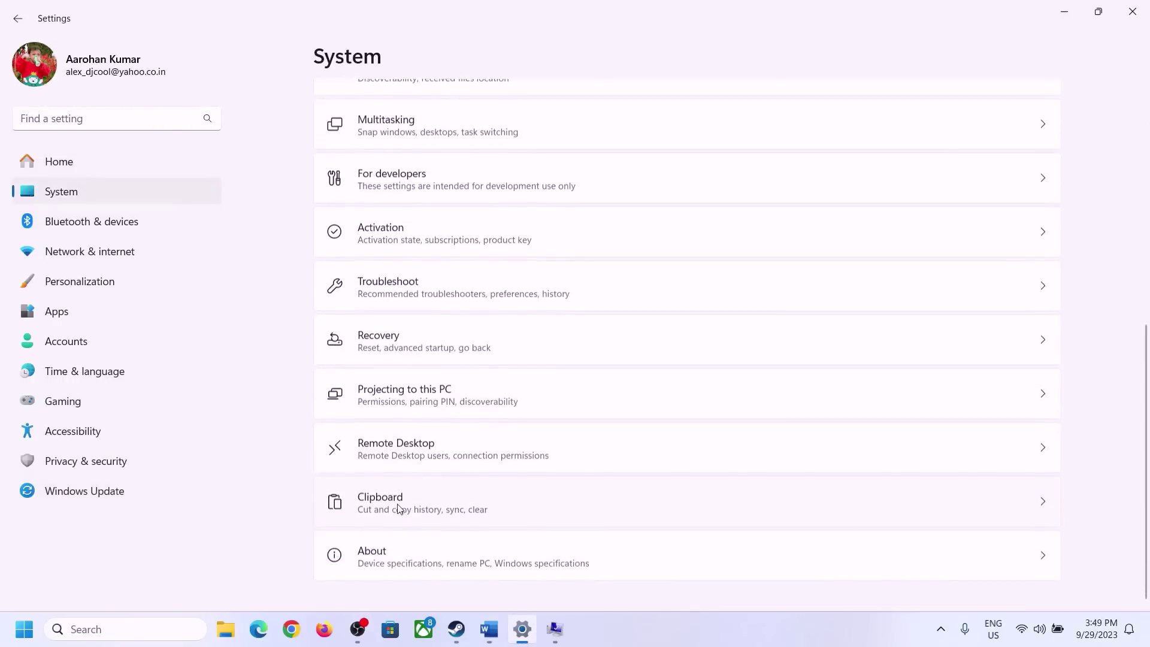
left_click(378, 568)
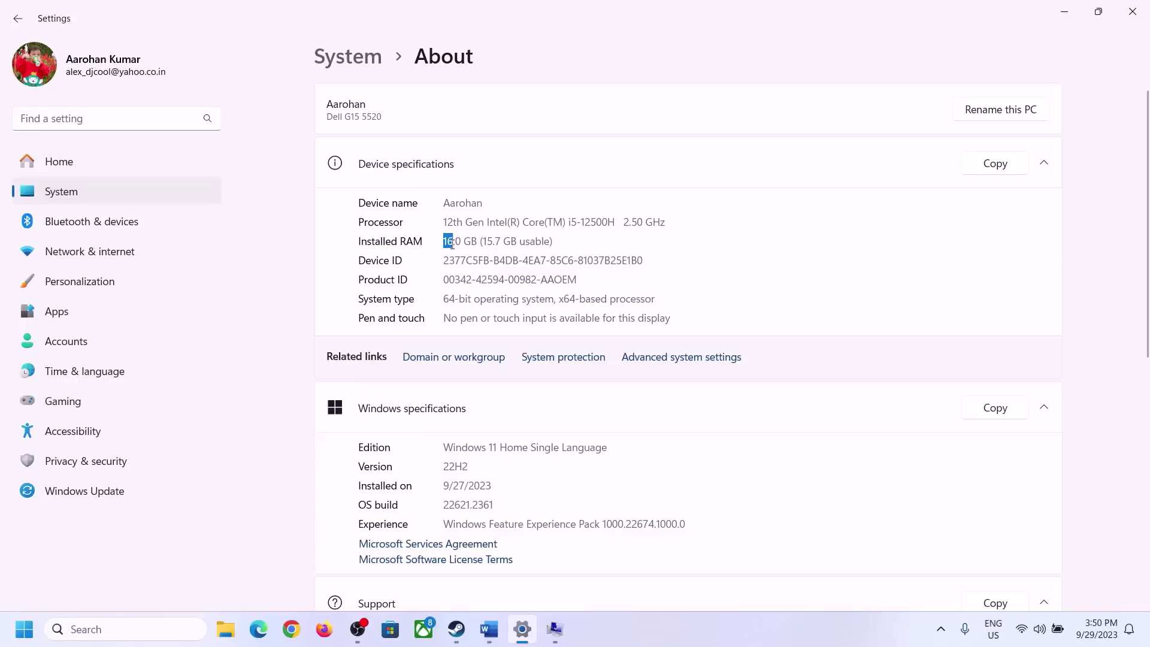
left_click_drag(454, 234, 438, 236)
- Launch Calculator with the Run command calc, place it beside the Virtual Memory dialog and recheck the initial size formula in Word
left_click(555, 630)
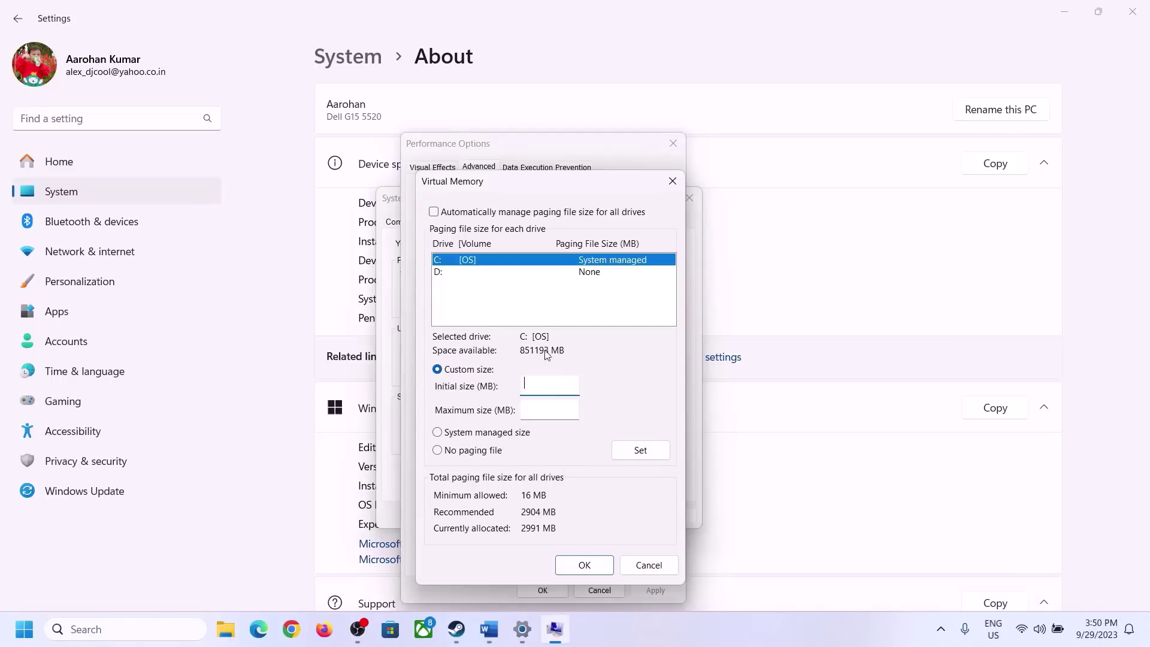
mouse_move(523, 629)
left_click(518, 589)
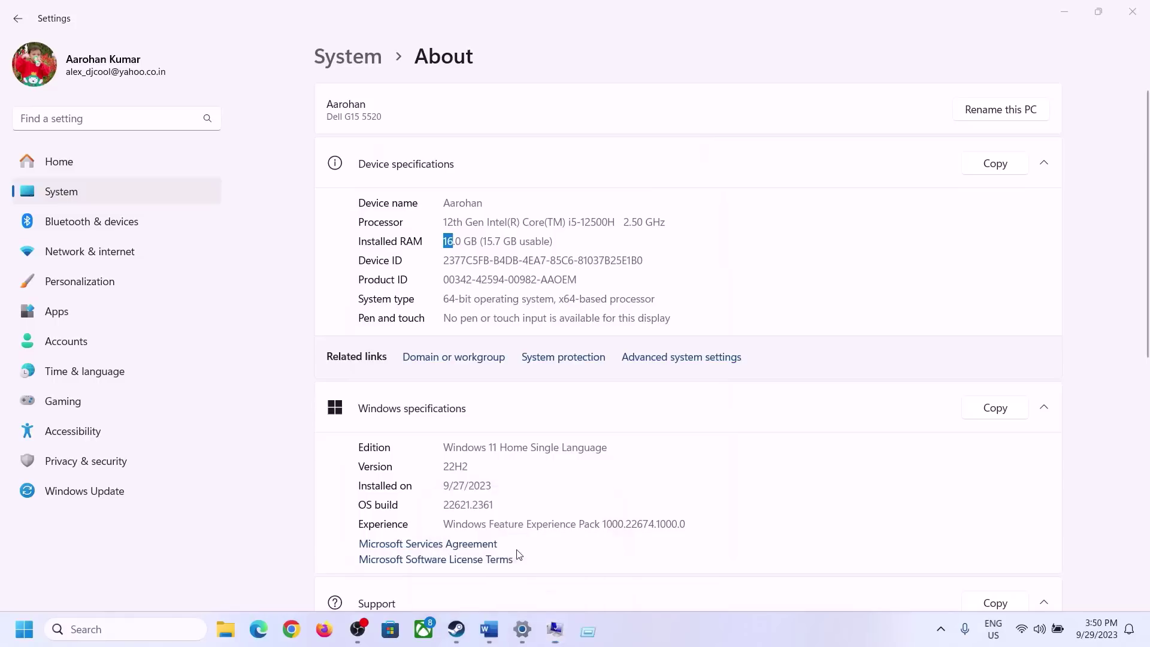
key("super+r")
type("ca")
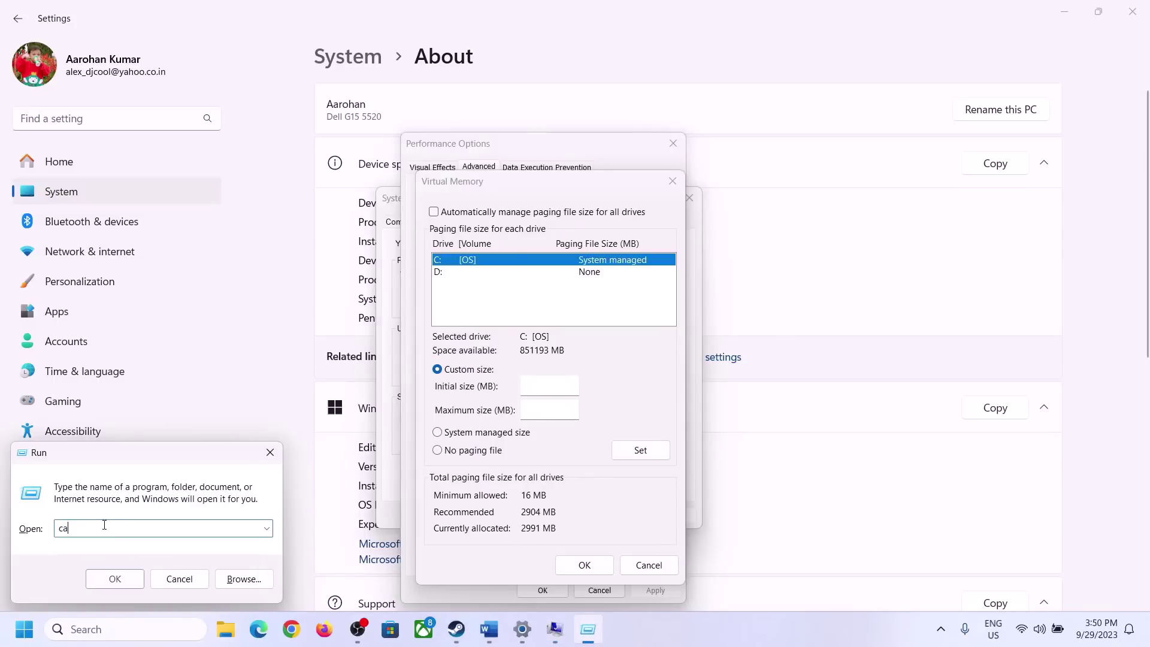
type("lc")
left_click(115, 578)
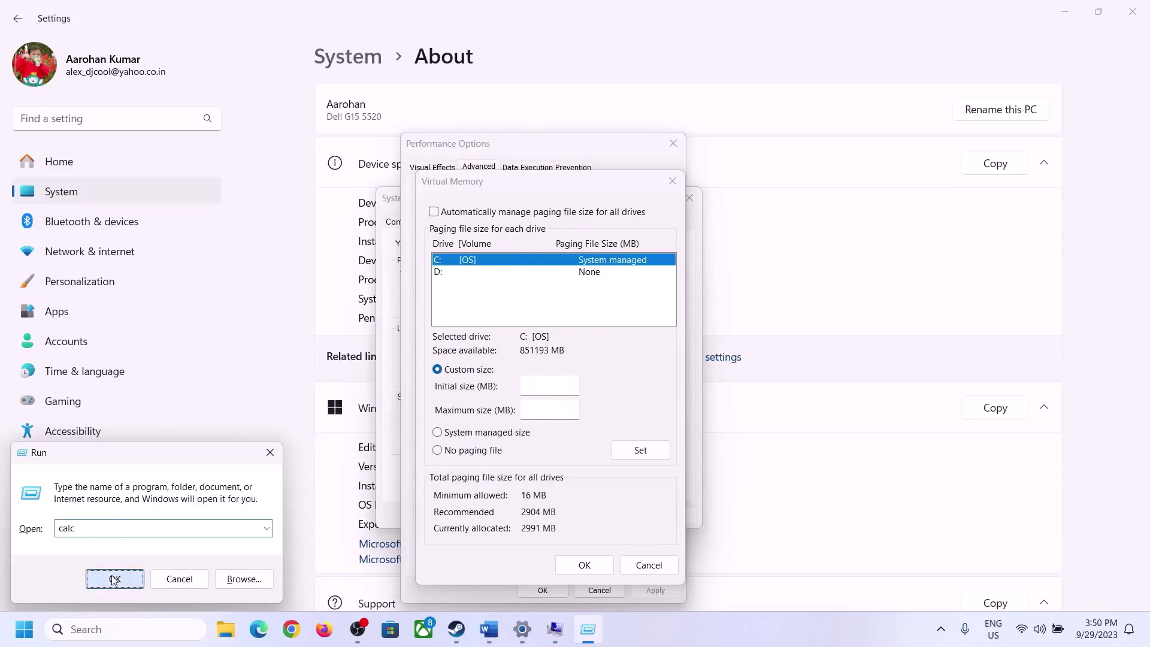
left_click_drag(144, 21, 839, 196)
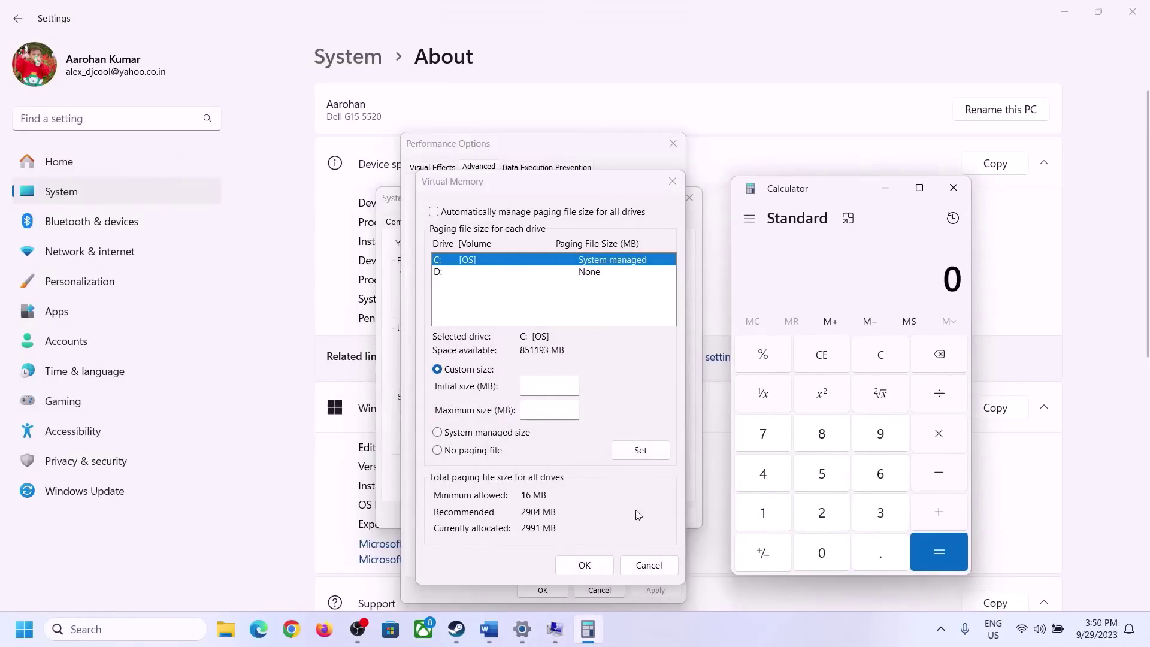
left_click(411, 533)
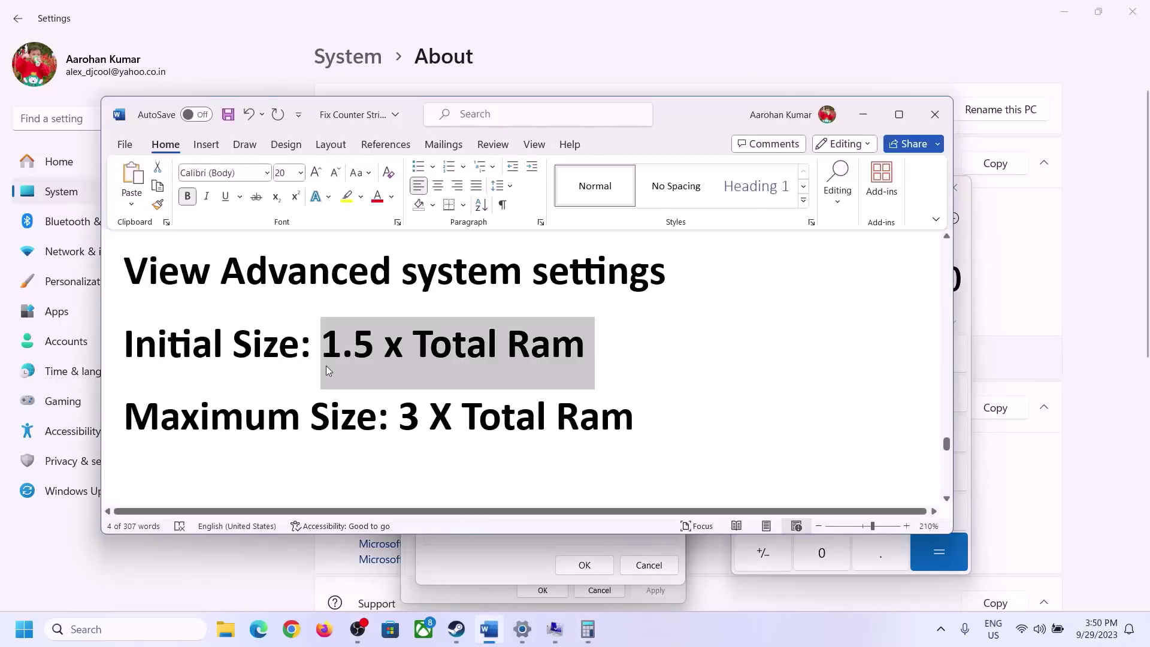
left_click(587, 629)
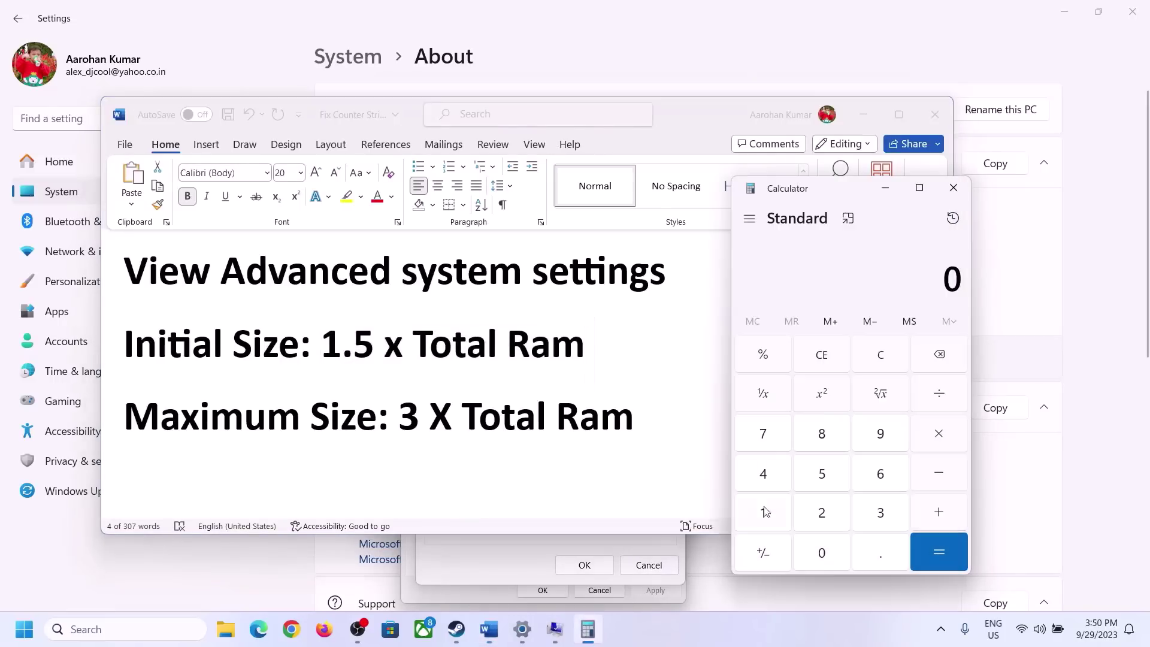
left_click(764, 516)
left_click(878, 480)
left_click(884, 366)
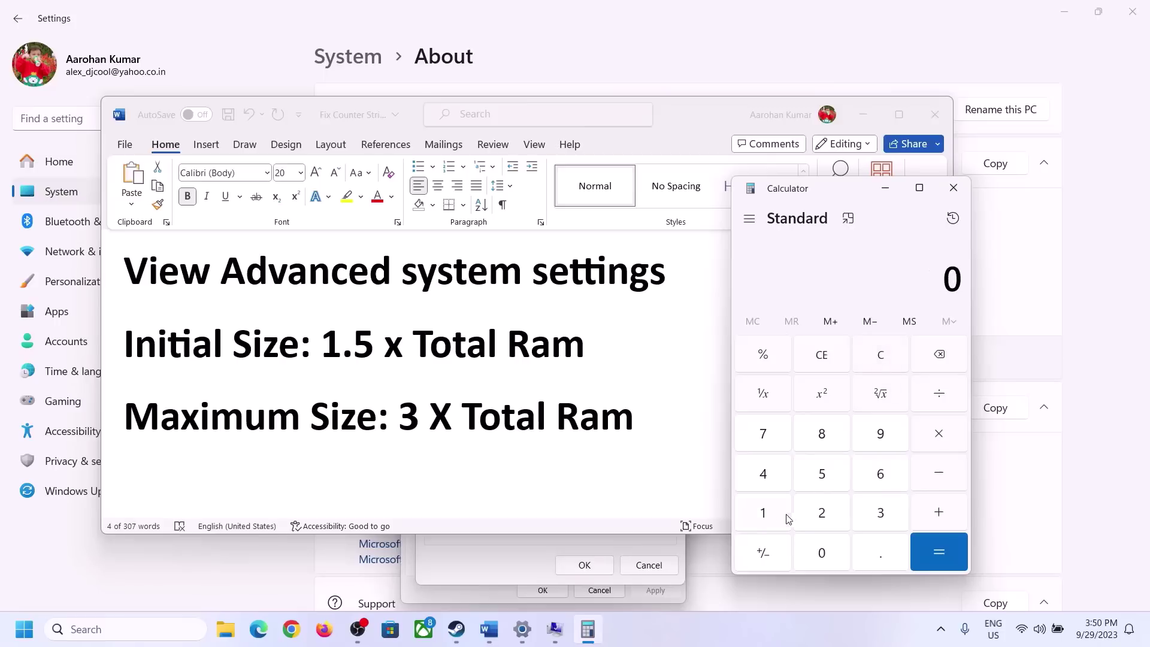
- Convert the 16 GB of installed RAM to megabytes in Calculator by computing 16 × 1024
left_click(772, 514)
left_click(862, 481)
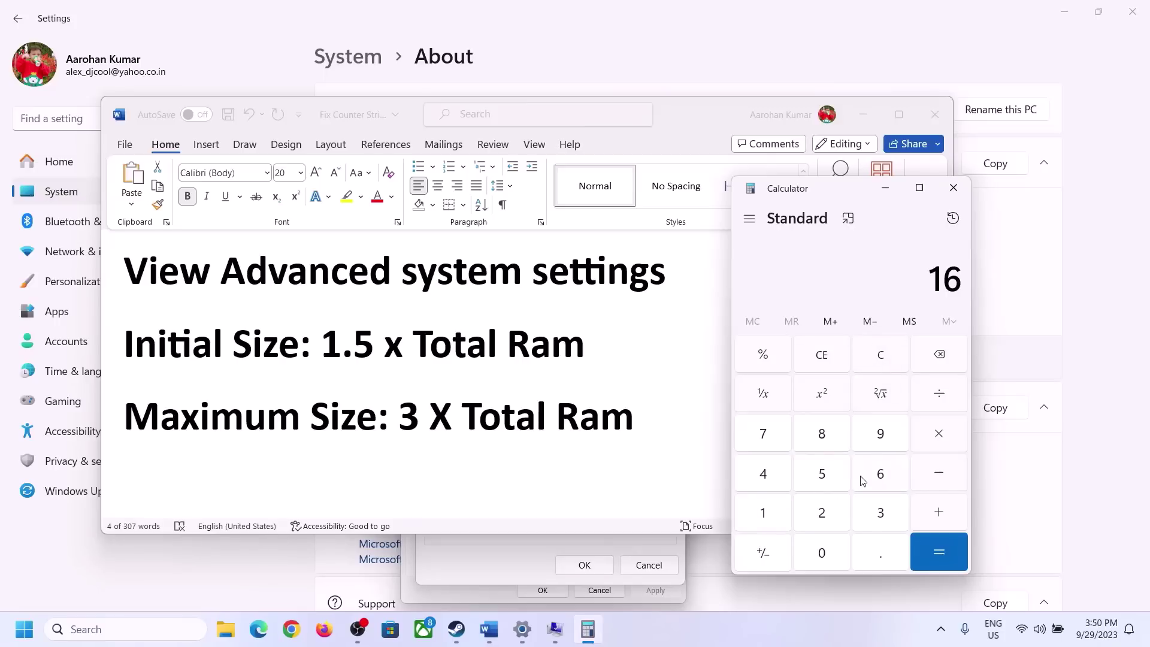
left_click(760, 516)
left_click(822, 558)
left_click(807, 509)
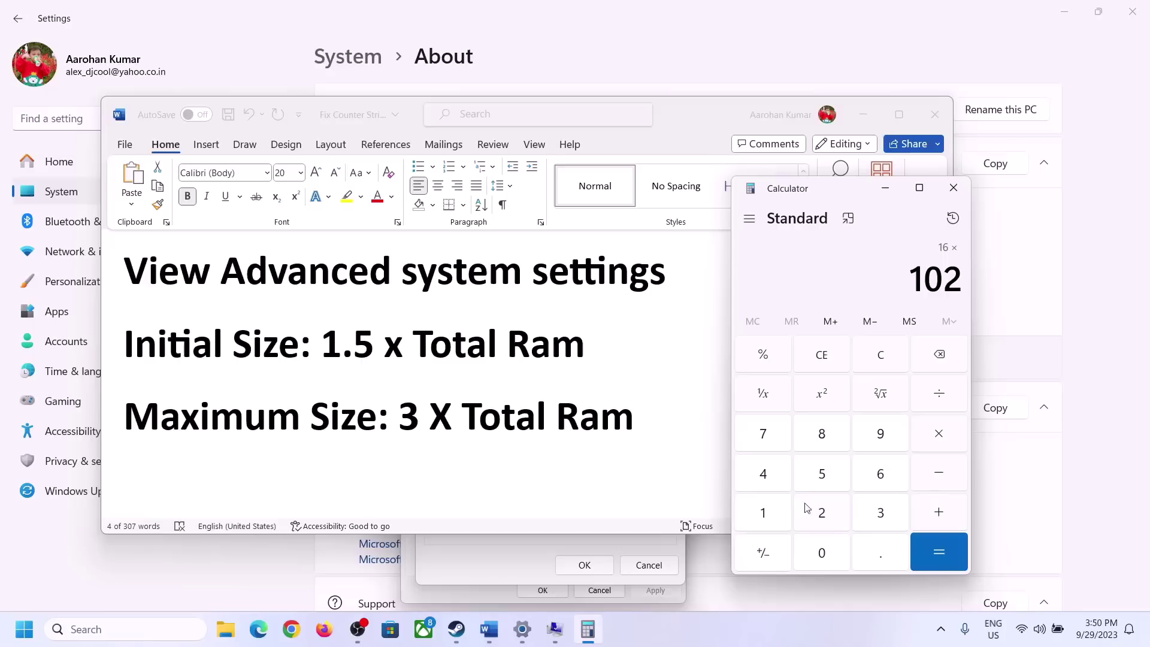
left_click(772, 483)
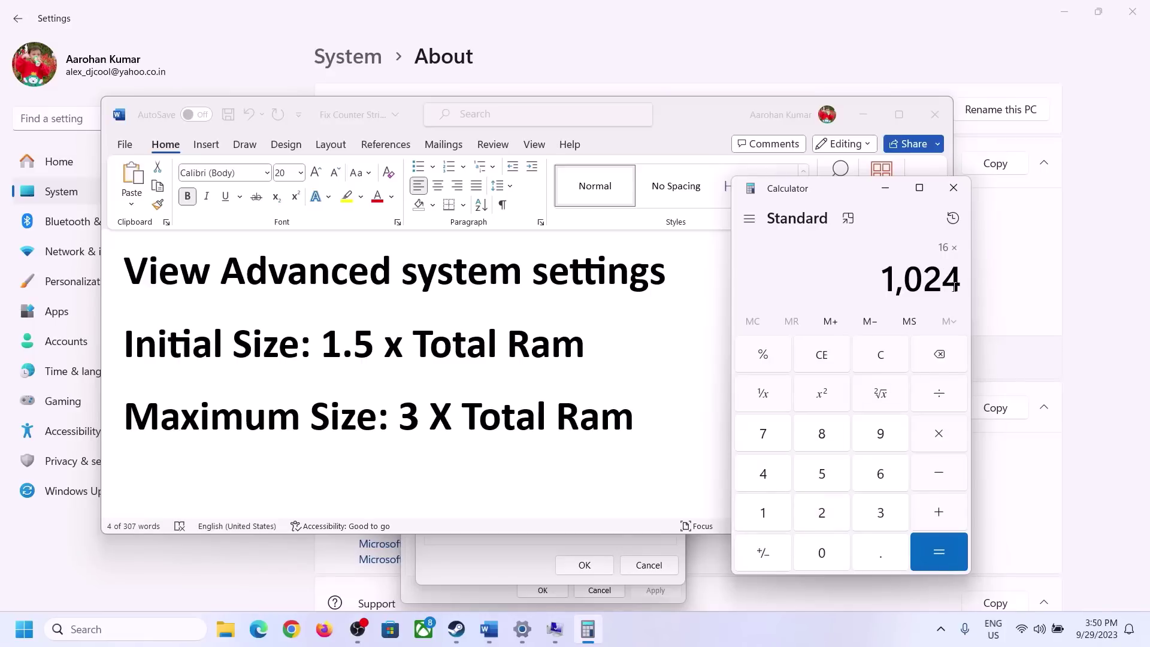
left_click(939, 557)
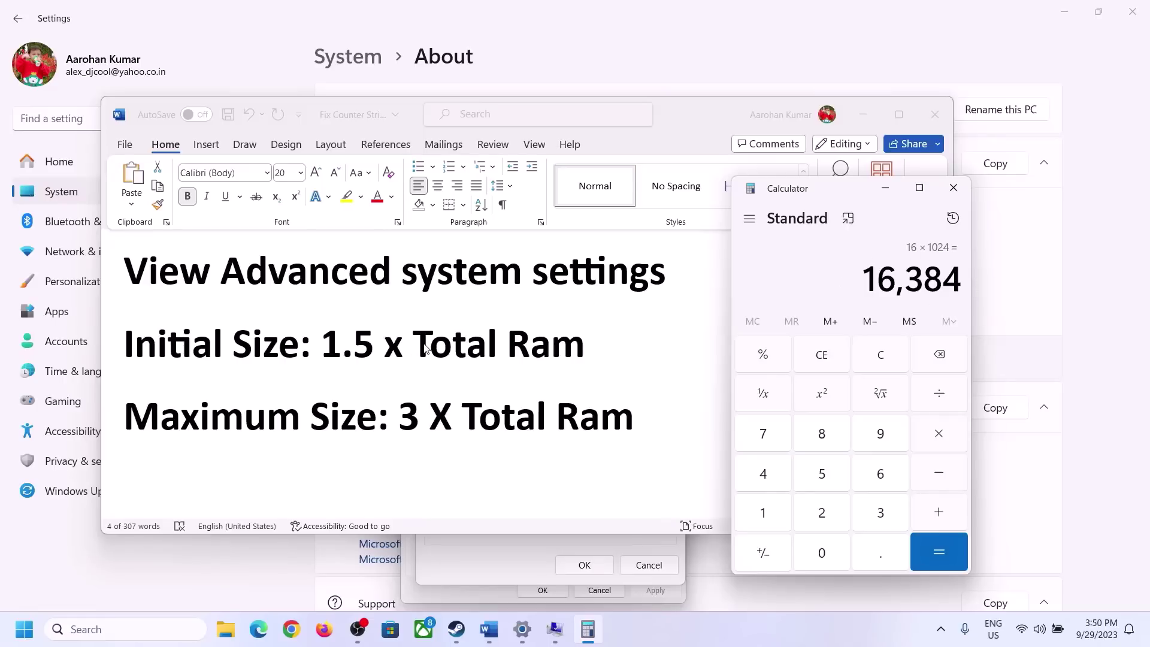
- Multiply the RAM in megabytes by 1.5 in Calculator to get the initial paging file size
left_click(939, 434)
left_click(765, 512)
left_click(878, 552)
left_click(830, 480)
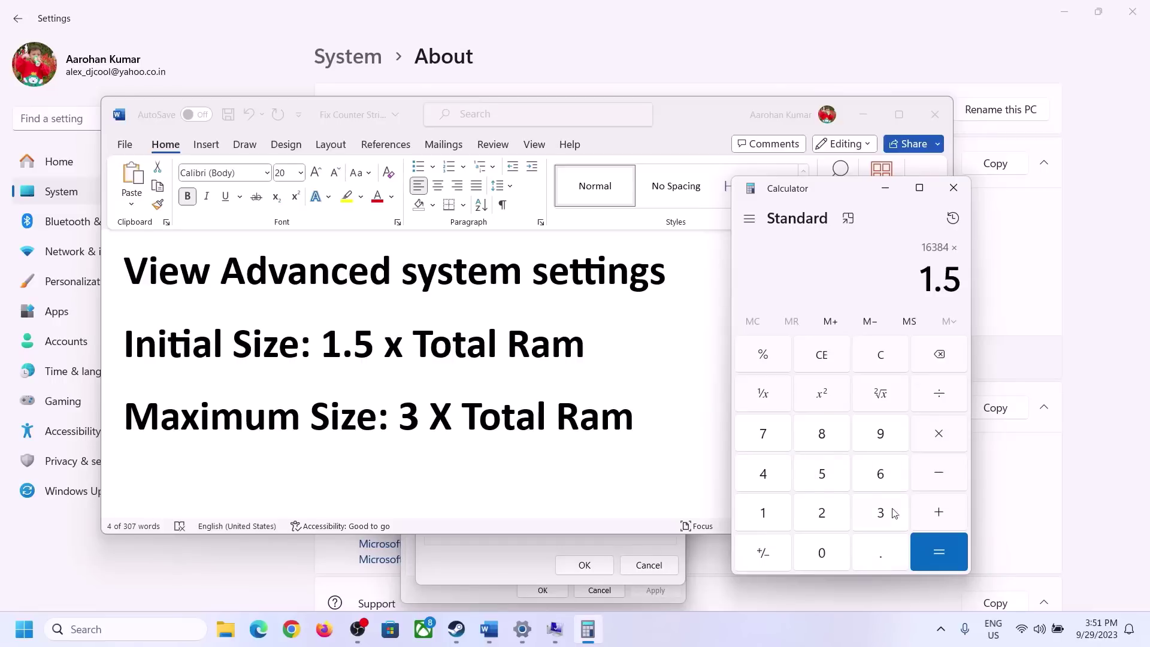
left_click(937, 549)
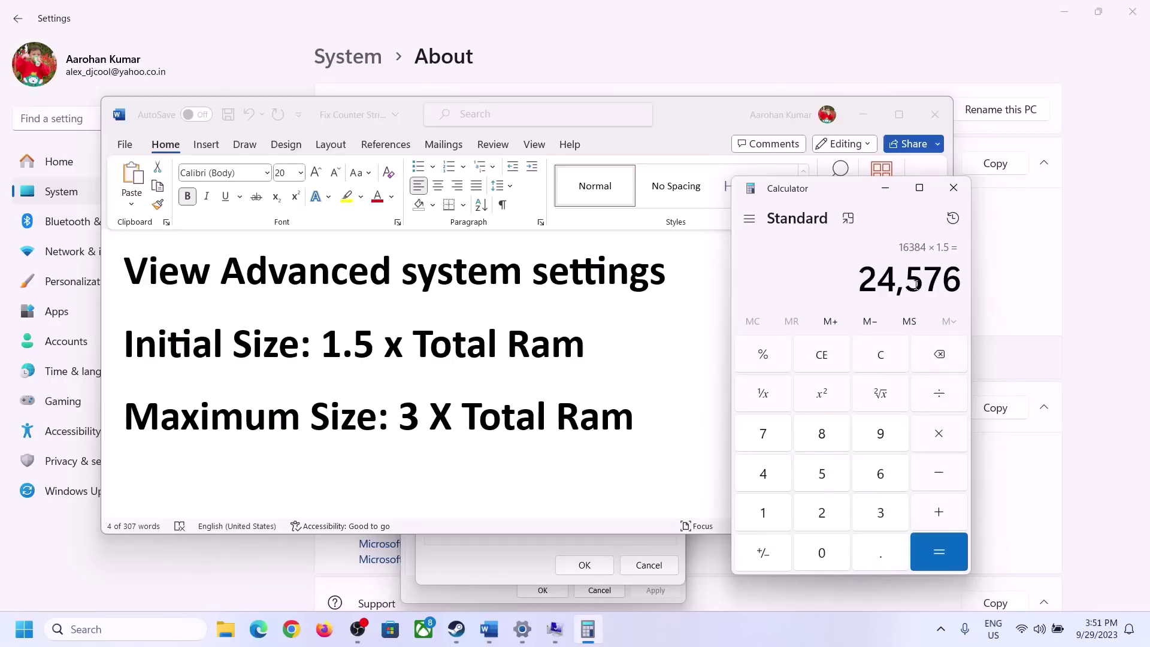
- Switch to the Virtual Memory dialog and set the custom initial size for drive C to 24576 MB
left_click(522, 547)
left_click(540, 382)
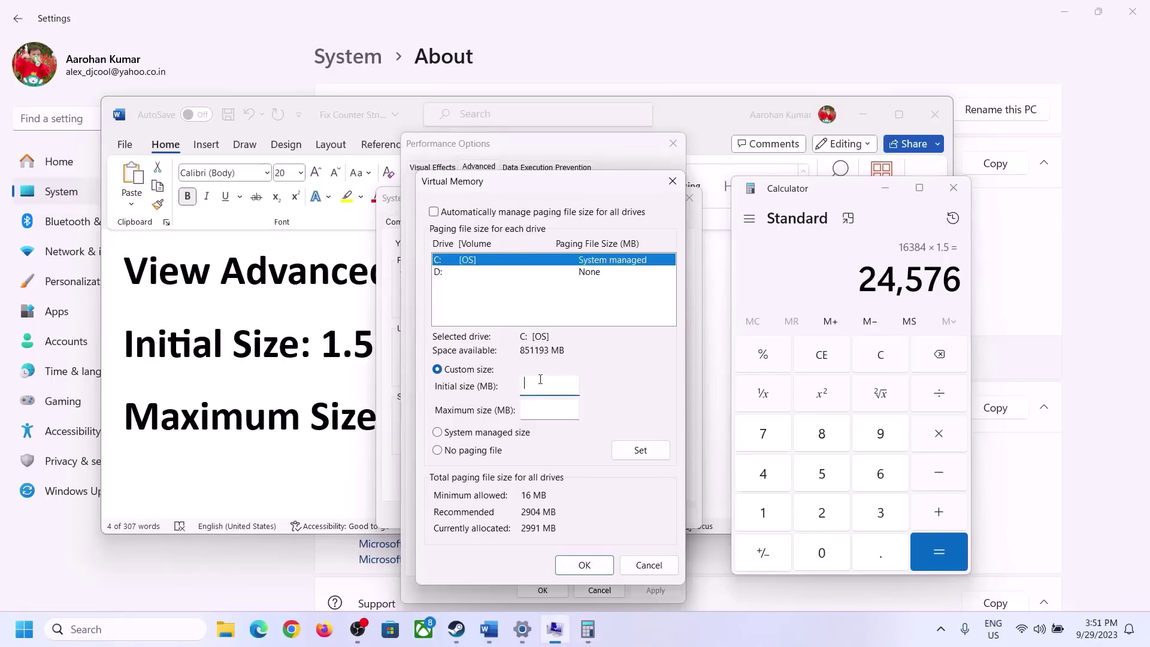
type("24576")
left_click(576, 409)
- Check the maximum size formula in Word, clear the calculator and recheck the installed RAM in Windows Settings
left_click(342, 423)
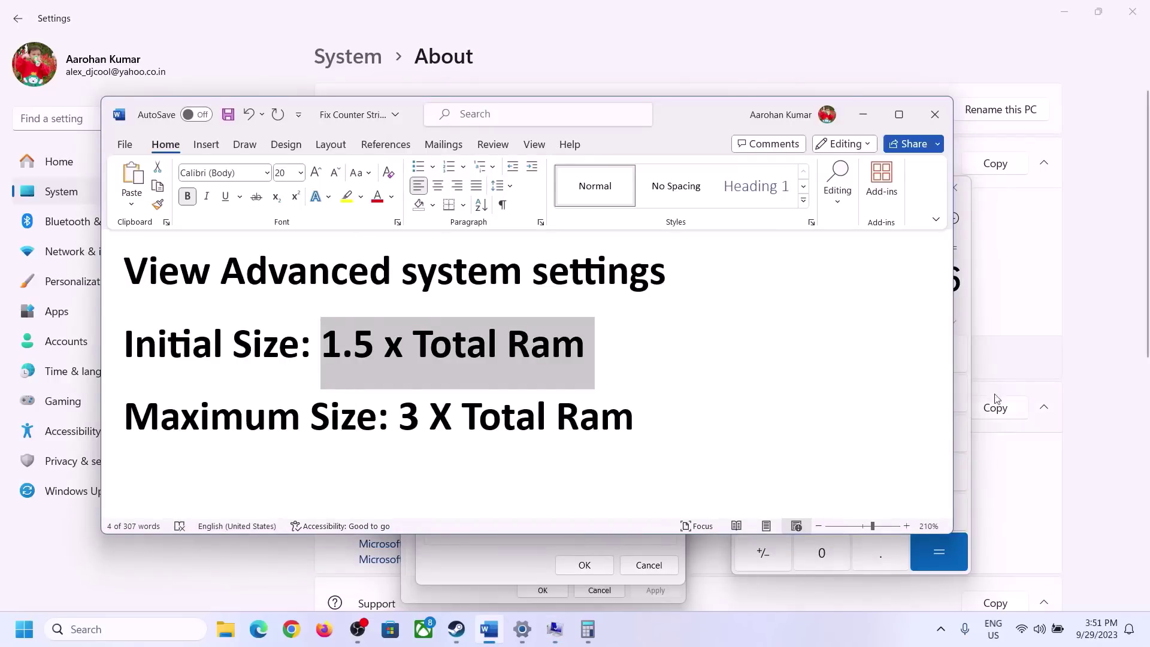
left_click(965, 310)
left_click(892, 355)
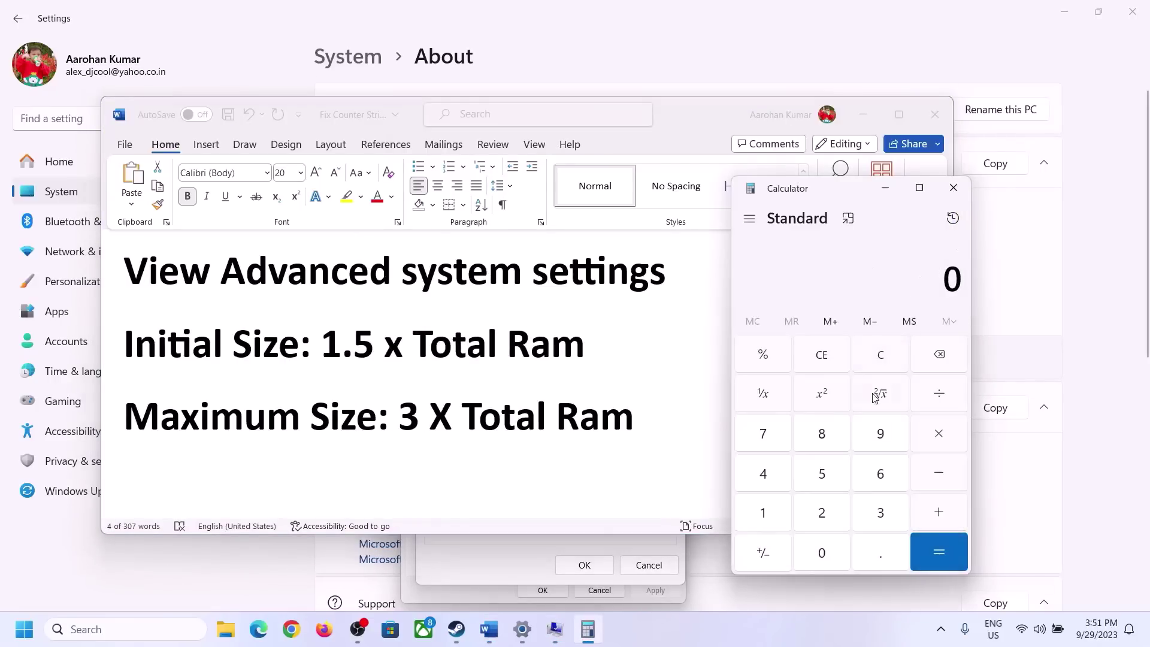
left_click(522, 629)
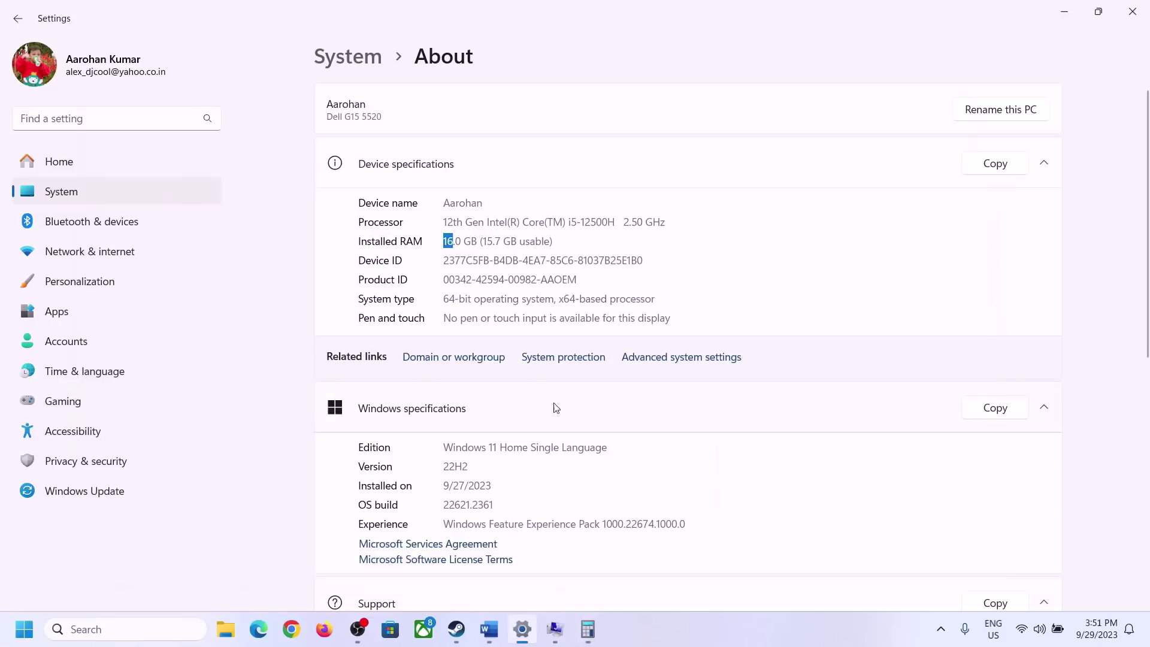
- Return to Calculator and compute 16 × 1024 again as the base for the maximum size
left_click(587, 629)
left_click(776, 510)
left_click(880, 474)
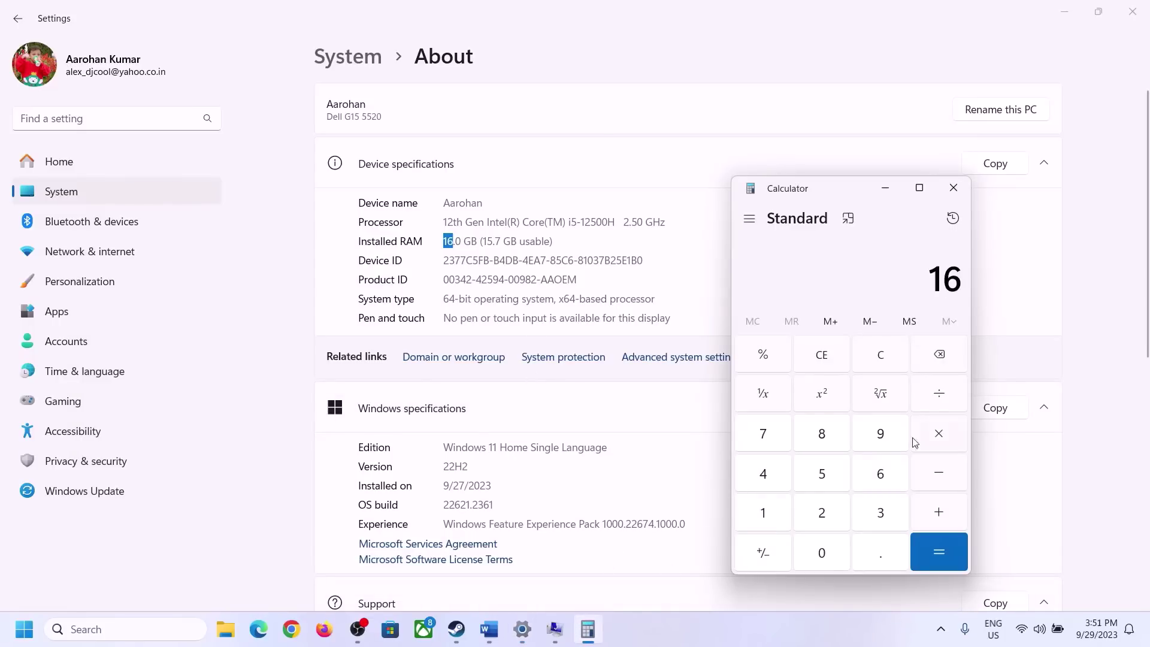
left_click(933, 433)
left_click(772, 508)
left_click(815, 550)
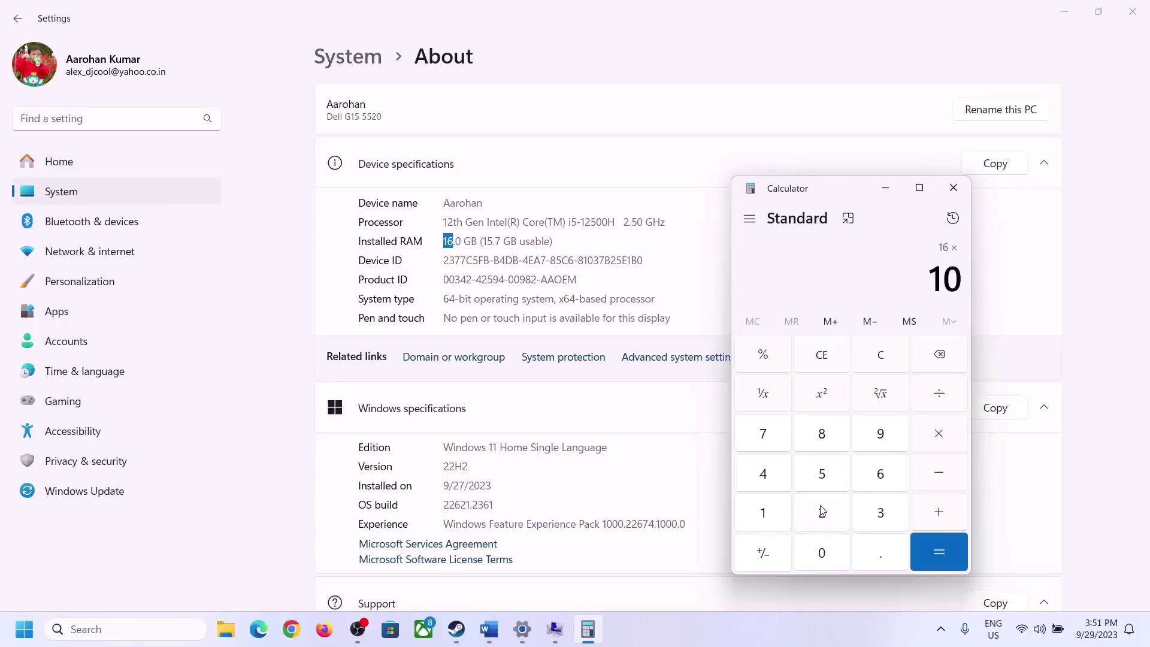
left_click(822, 510)
left_click(764, 474)
left_click(929, 562)
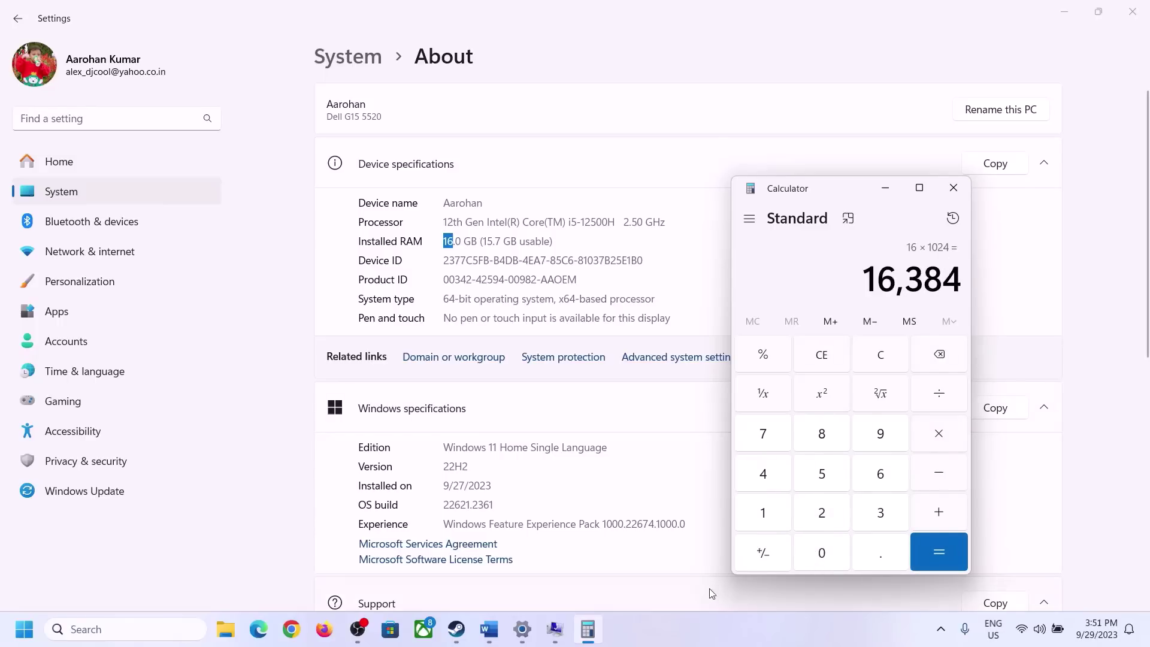
- Recheck the maximum size formula in Word and multiply the RAM in megabytes by 3 in Calculator
left_click(489, 629)
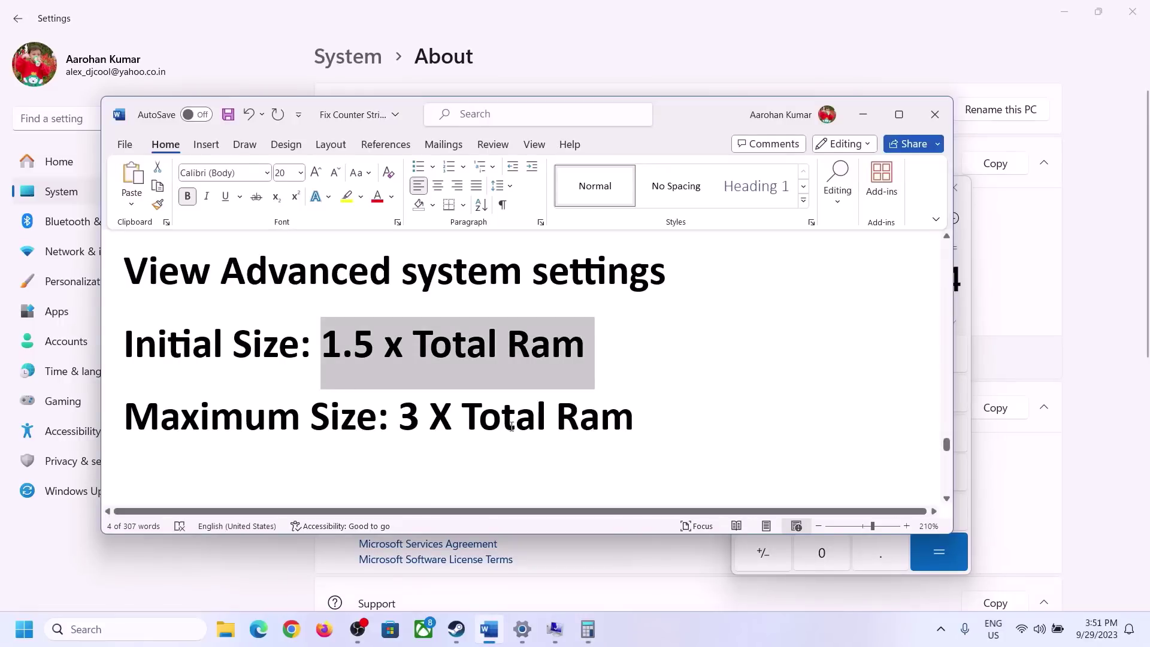
left_click(587, 629)
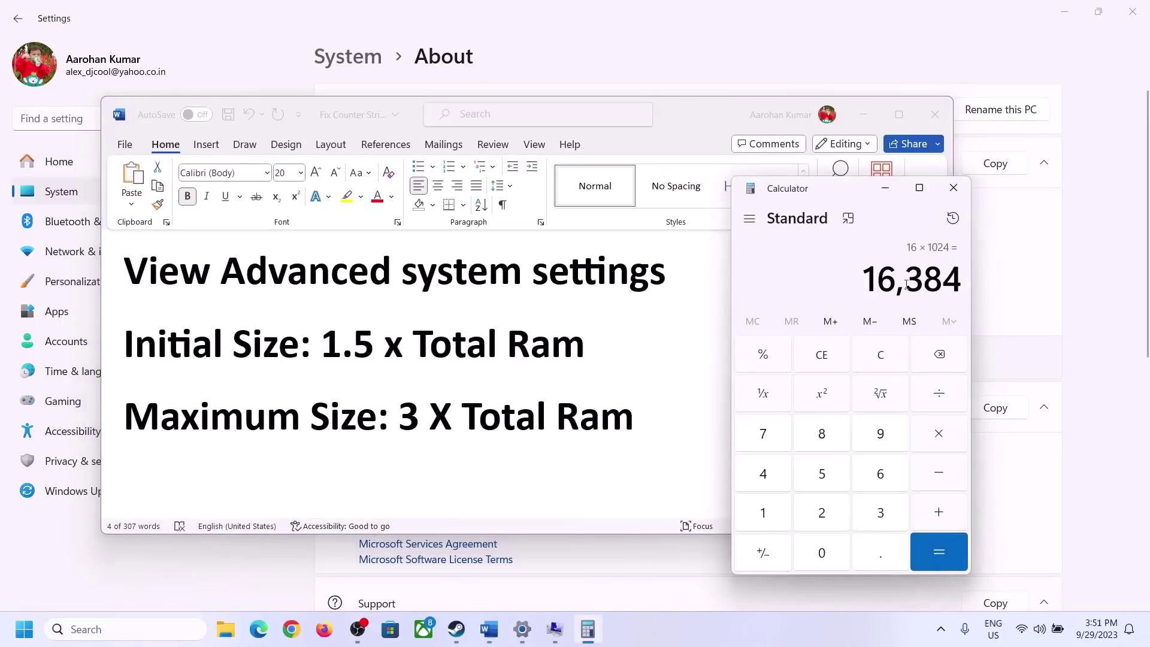
left_click(940, 439)
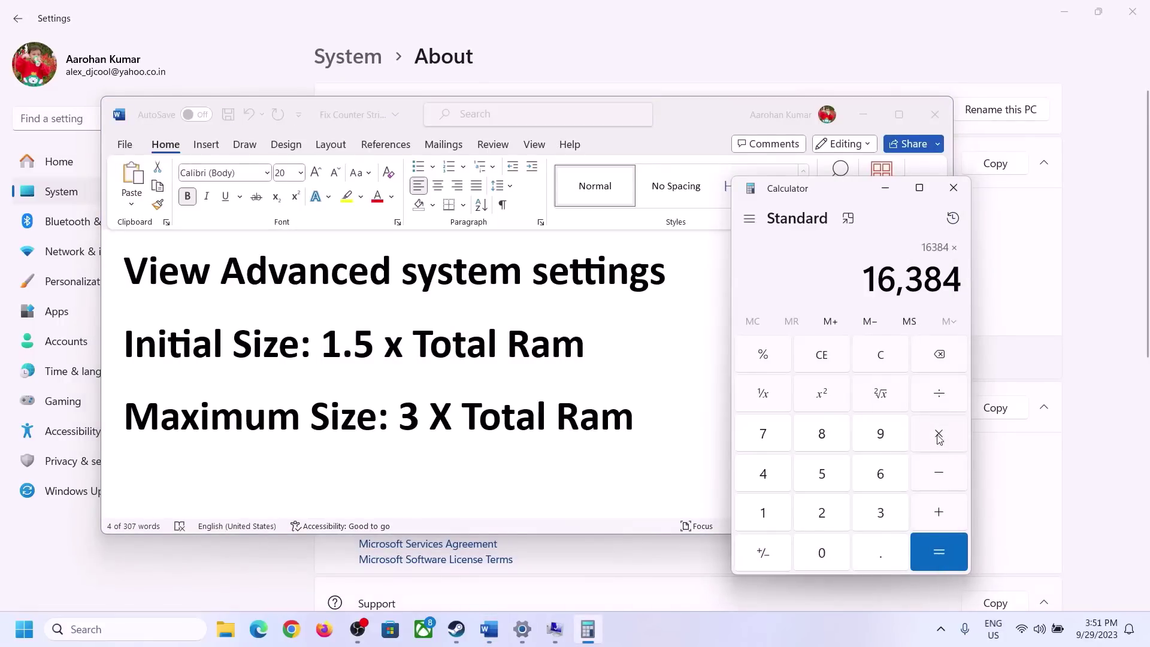
left_click(865, 519)
left_click(947, 548)
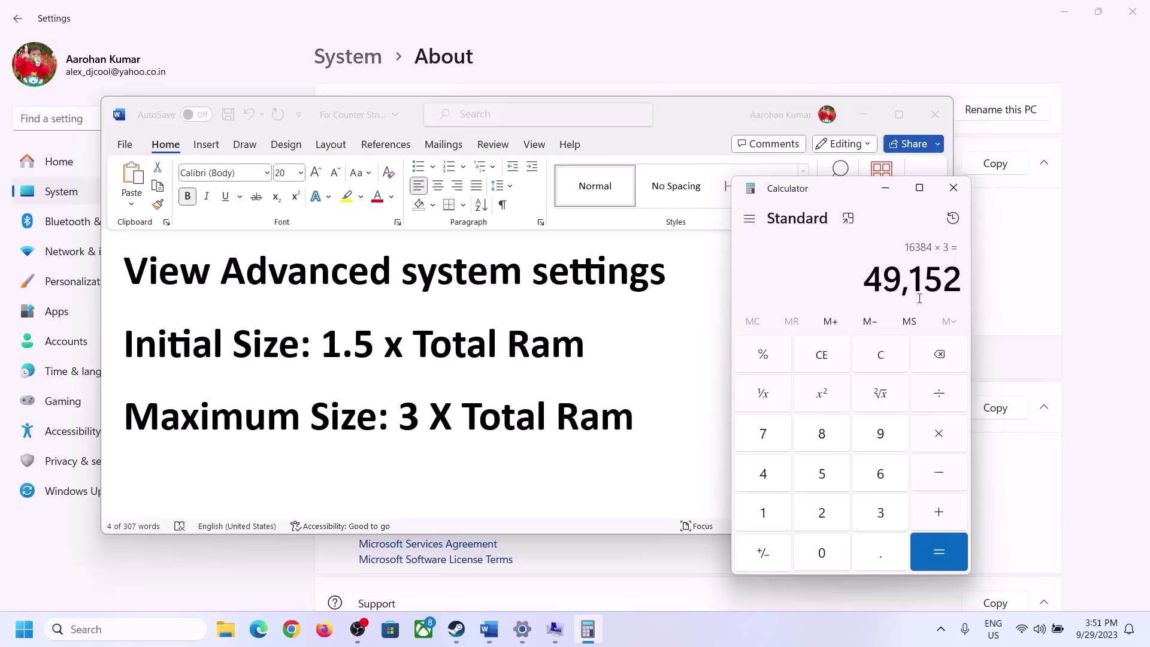
- Set the maximum size for drive C to 49152 MB, apply the custom paging file size and acknowledge the restart notice
left_click(556, 633)
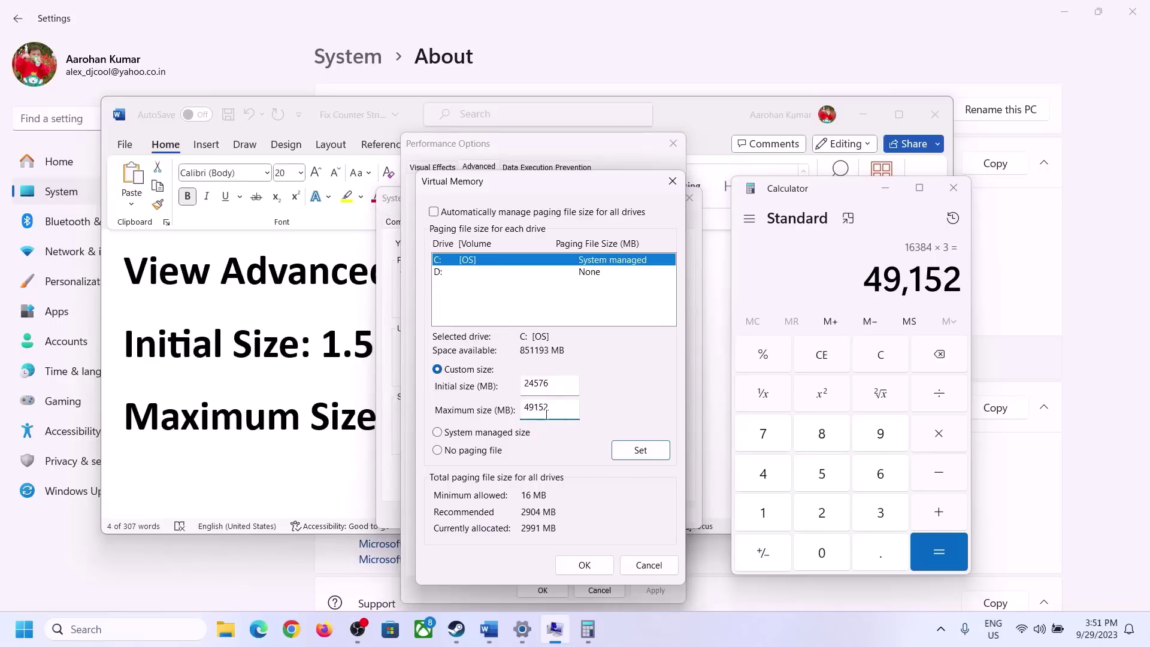
left_click(641, 452)
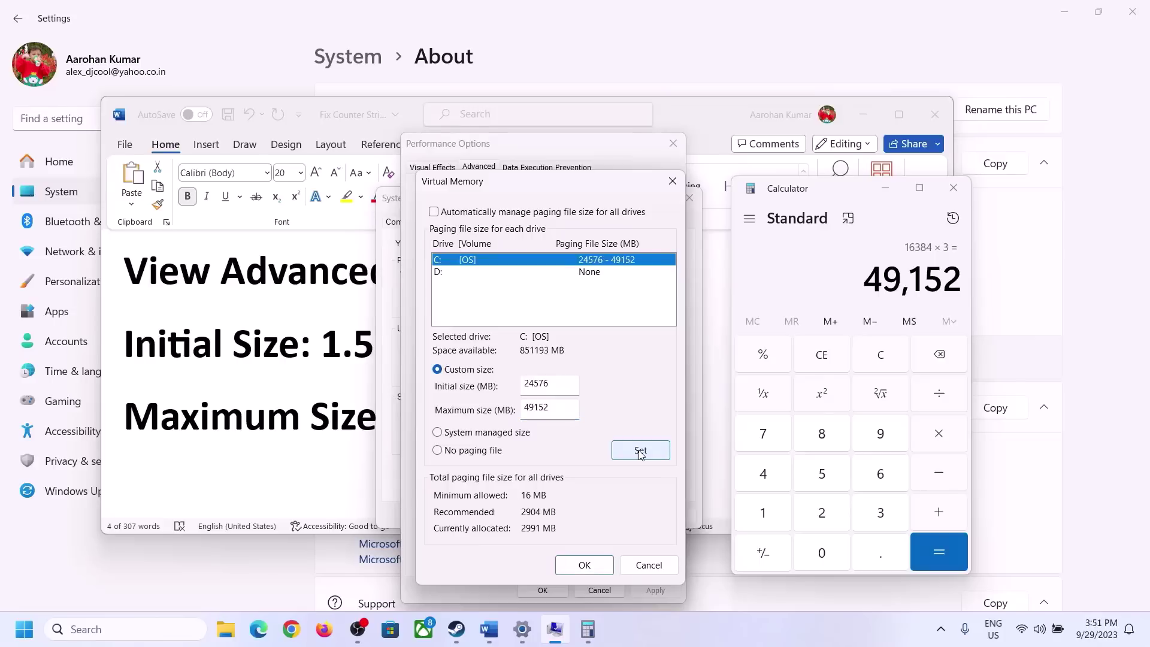
left_click(587, 565)
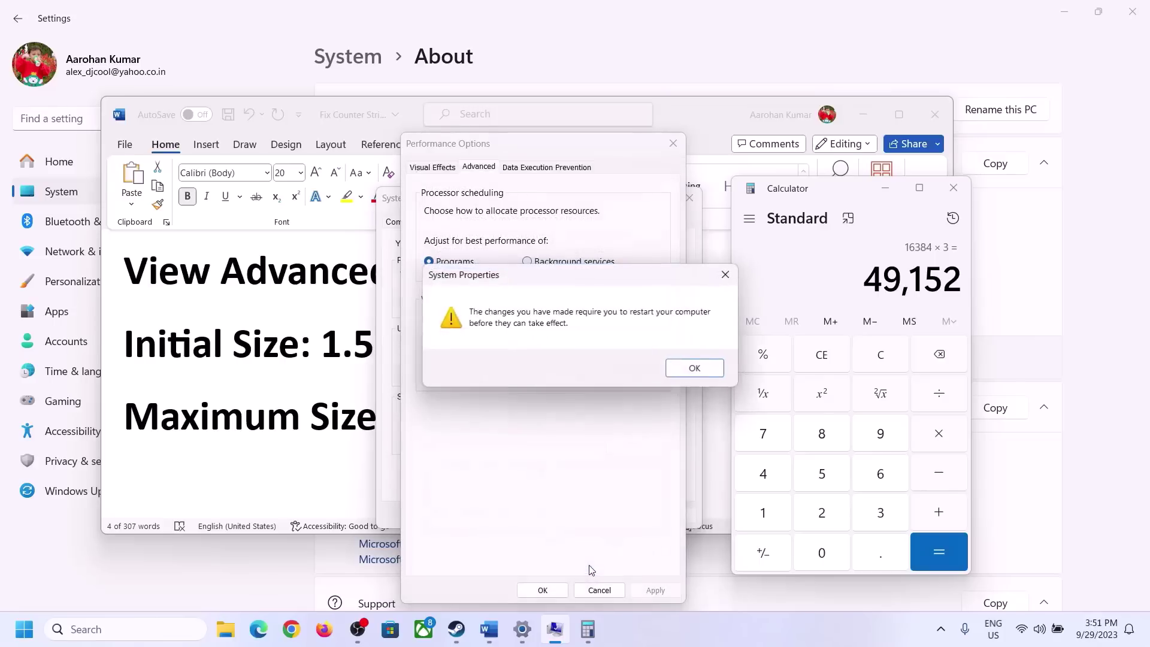
left_click(708, 376)
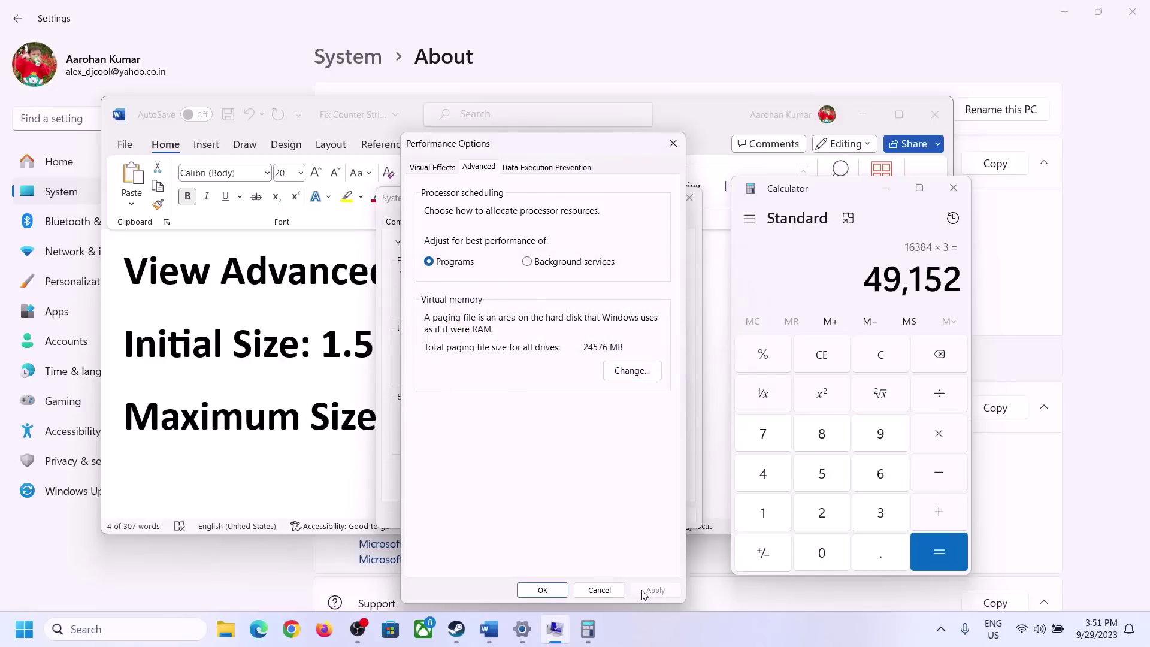
- Confirm and close Performance Options and System Properties, and dismiss the restart prompt without restarting
left_click(544, 591)
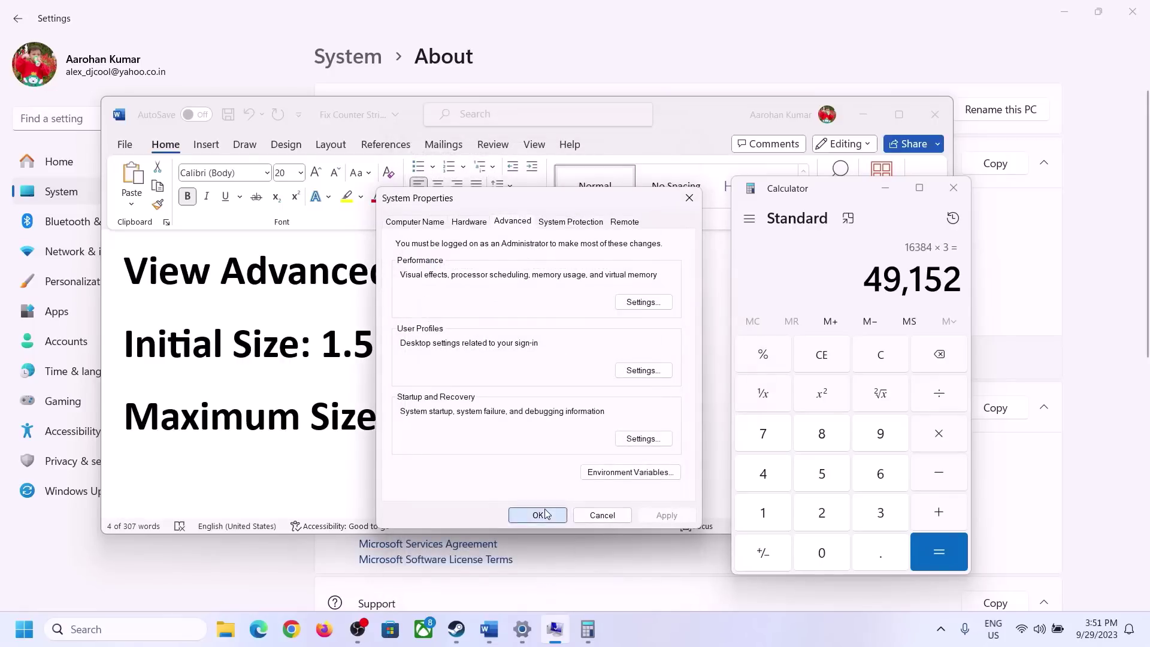
left_click(548, 513)
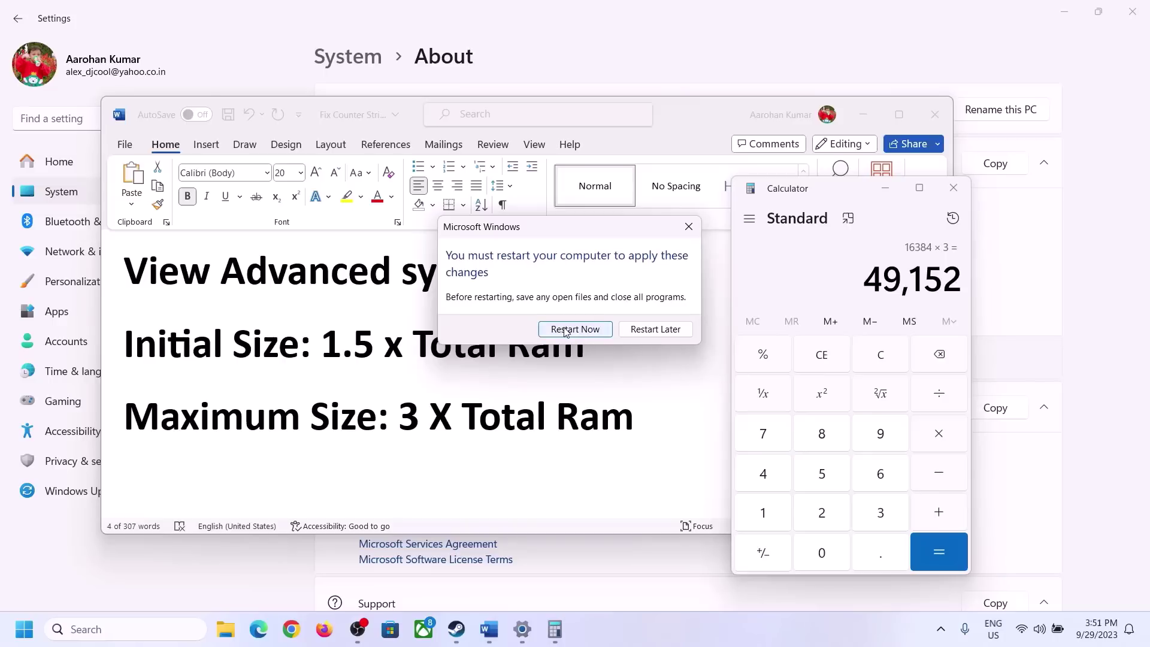
left_click(689, 227)
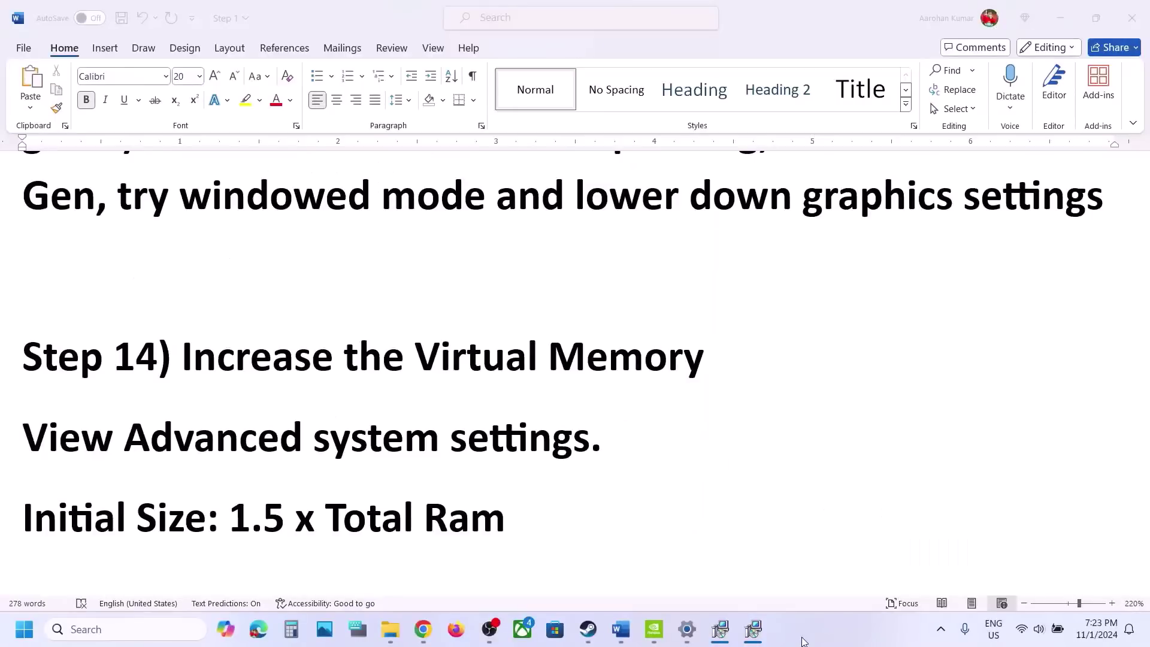
- Go to Step 15 in the Word document and highlight the word "Uninstall"
scroll(424, 359, "down", 8)
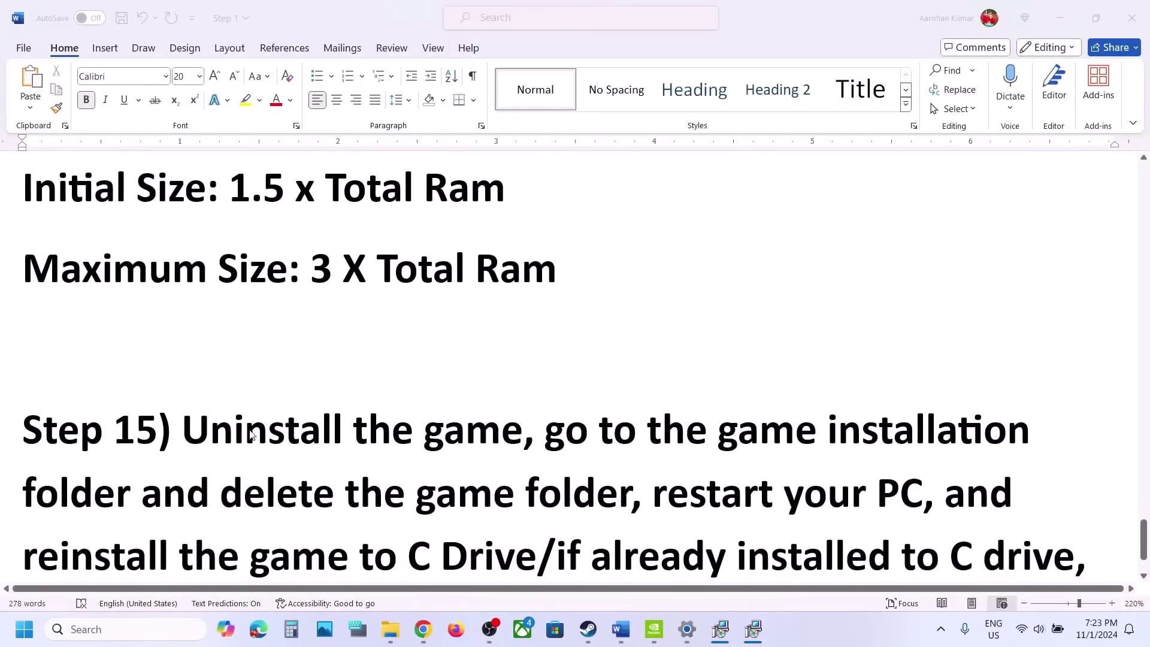
left_click(220, 439)
scroll(203, 359, "down", 3)
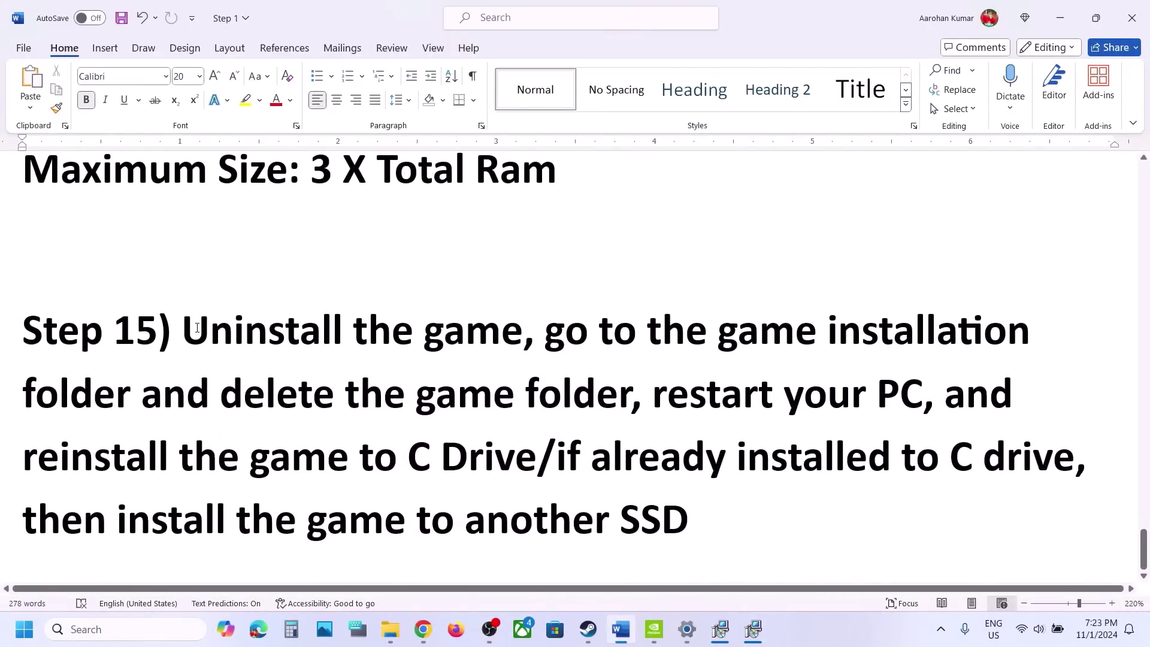
double_click(197, 328)
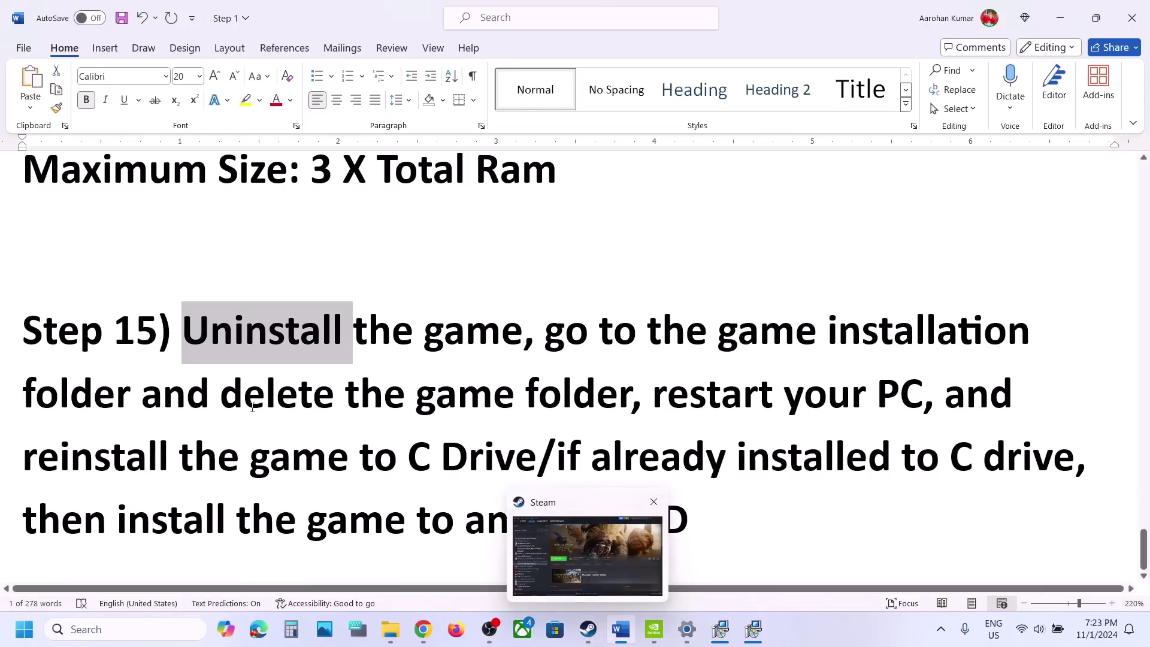
- Switch to Steam and show the Manage options, including Uninstall, for Monster Hunter Wilds Beta test
left_click(588, 628)
right_click(175, 368)
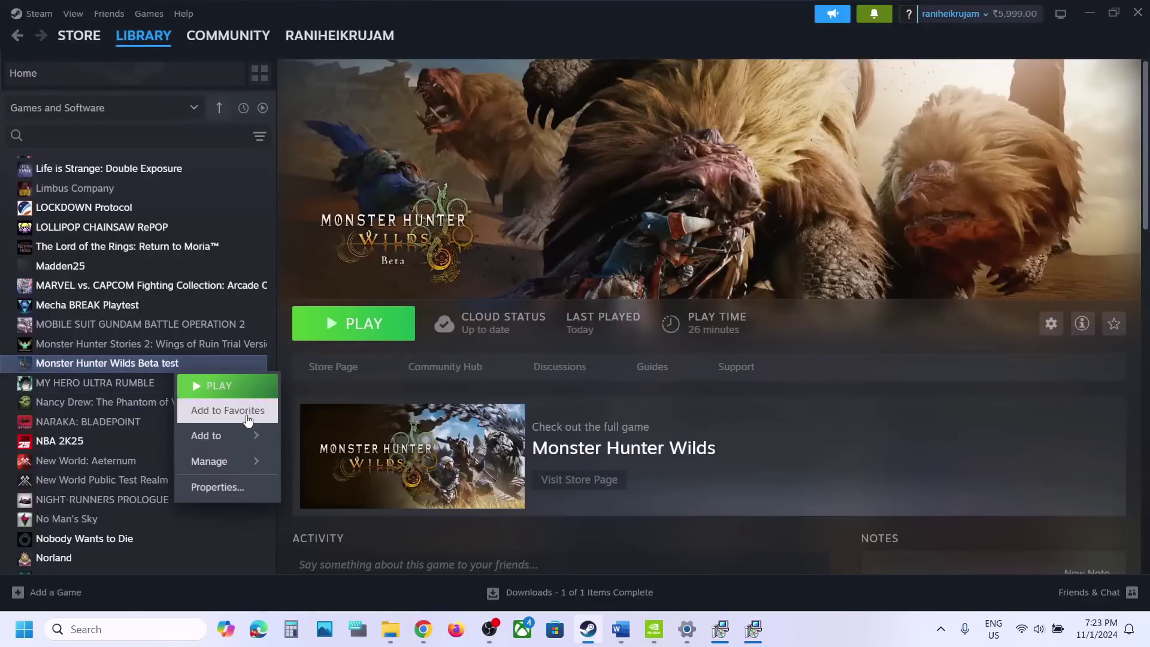
mouse_move(238, 455)
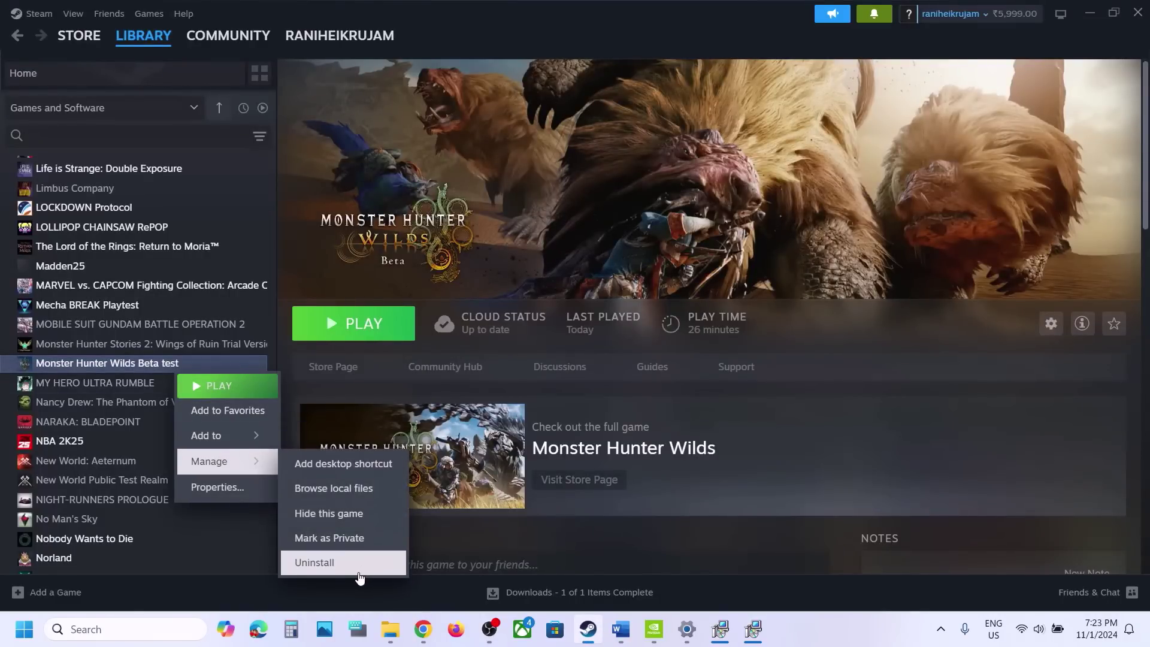
- Review Step 15 in Word, highlighting the restart and the reinstall to C drive or another SSD, and return to Steam
left_click(622, 634)
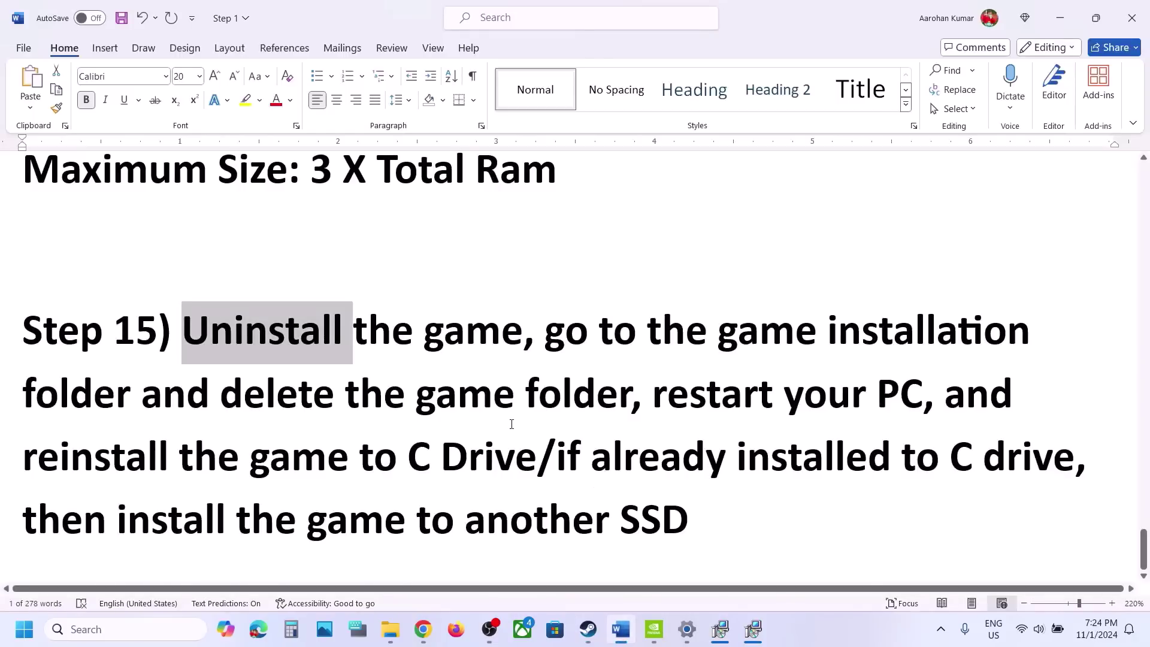
left_click_drag(549, 335, 742, 400)
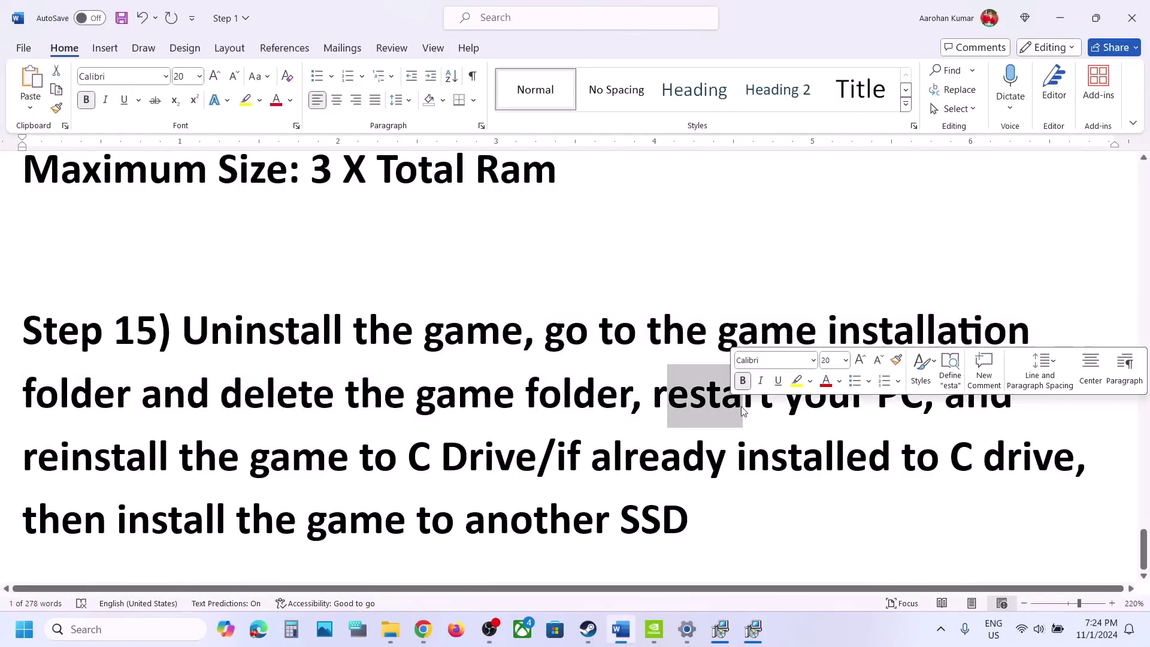
left_click_drag(354, 445, 533, 456)
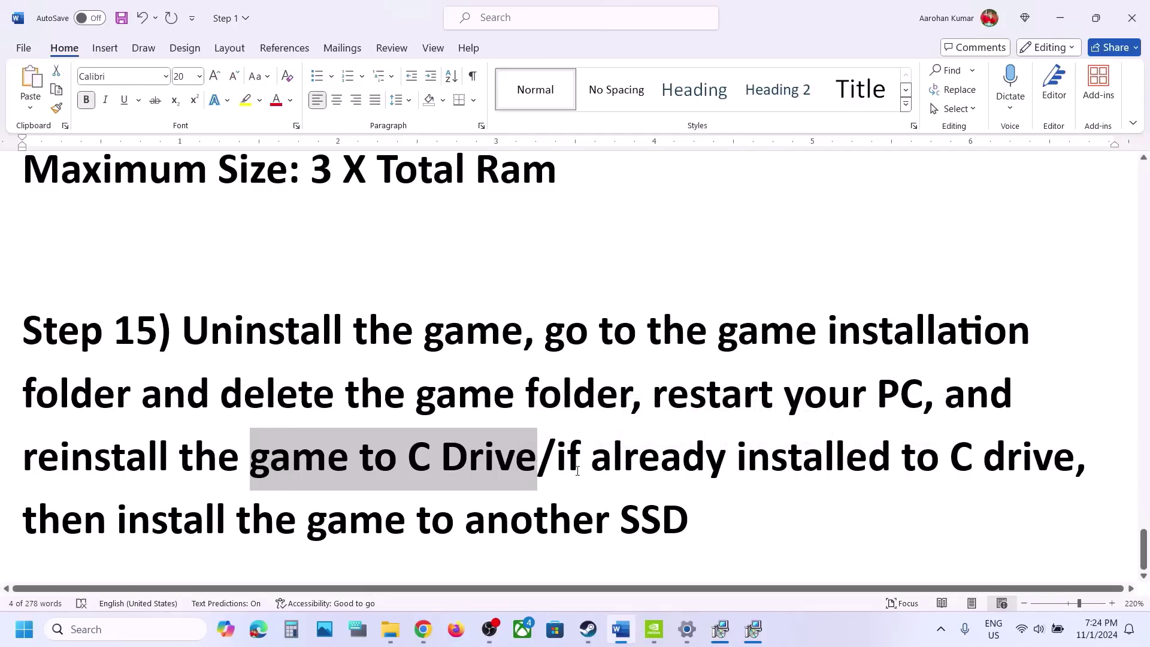
left_click_drag(557, 460, 984, 491)
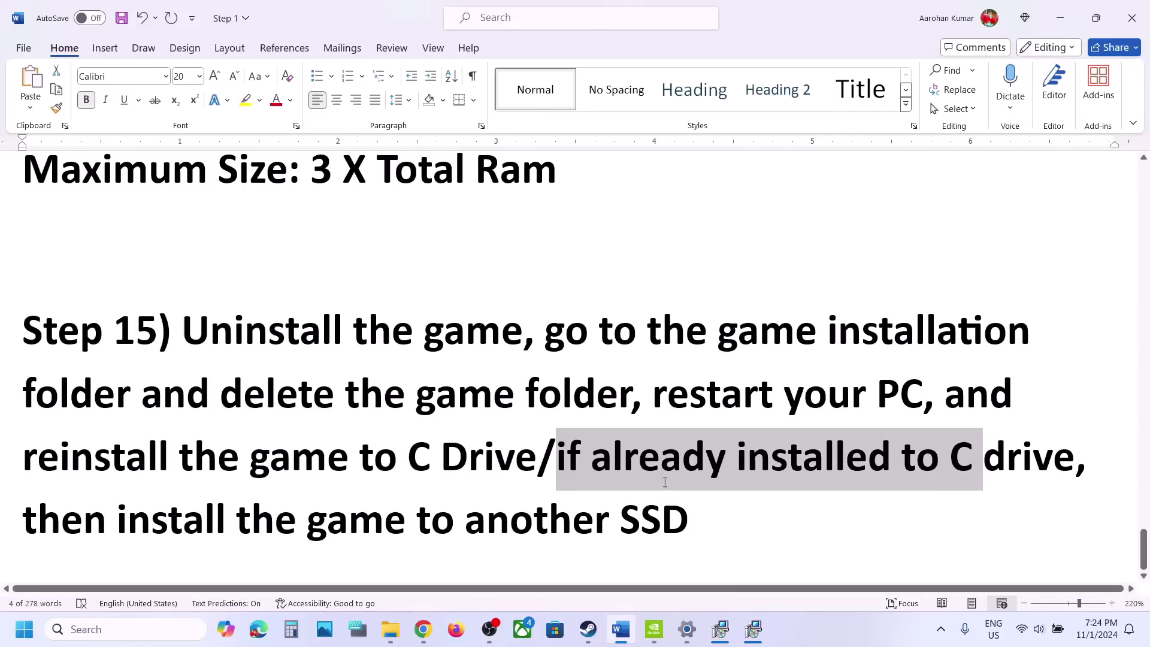
left_click_drag(665, 482, 721, 535)
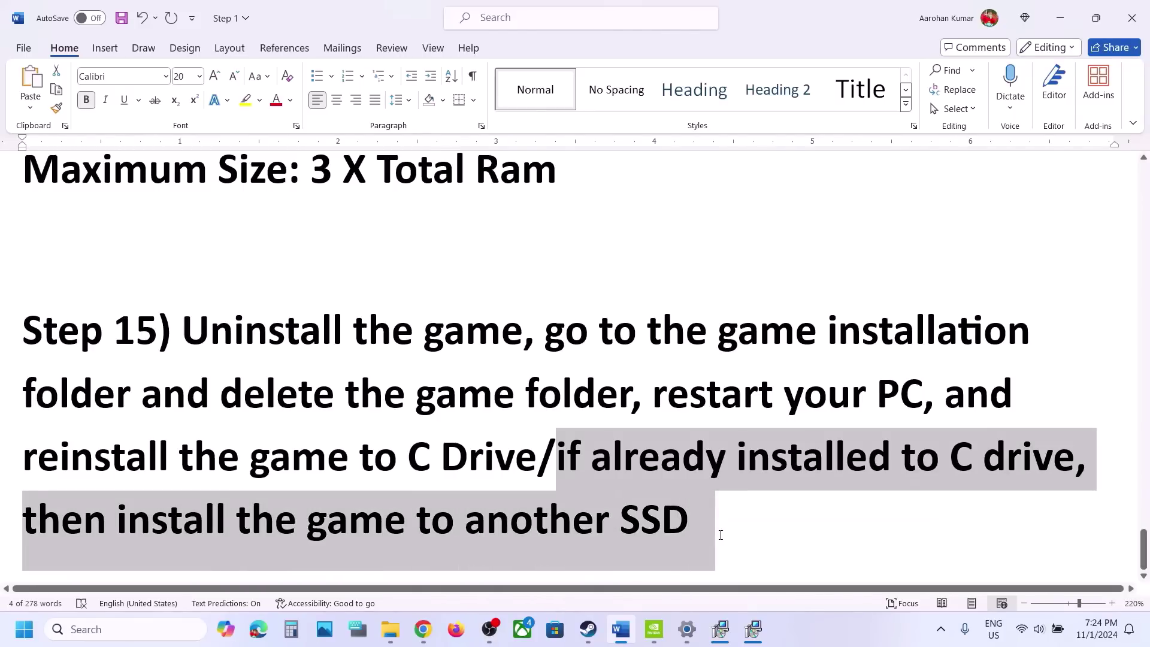
left_click(721, 534)
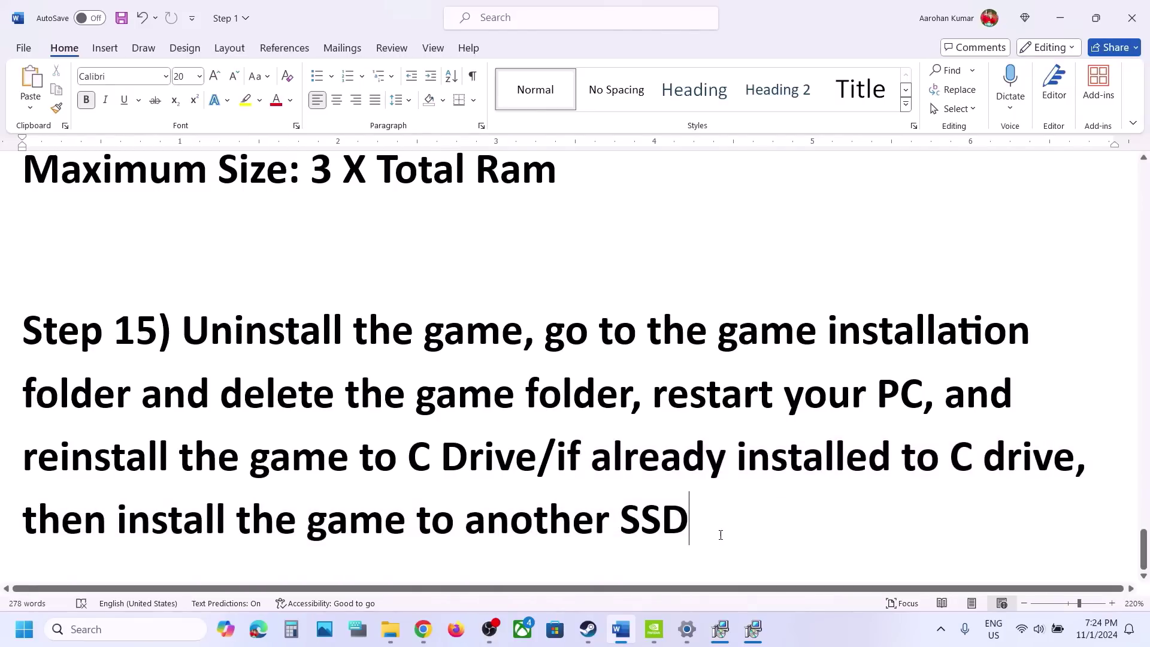
left_click(588, 630)
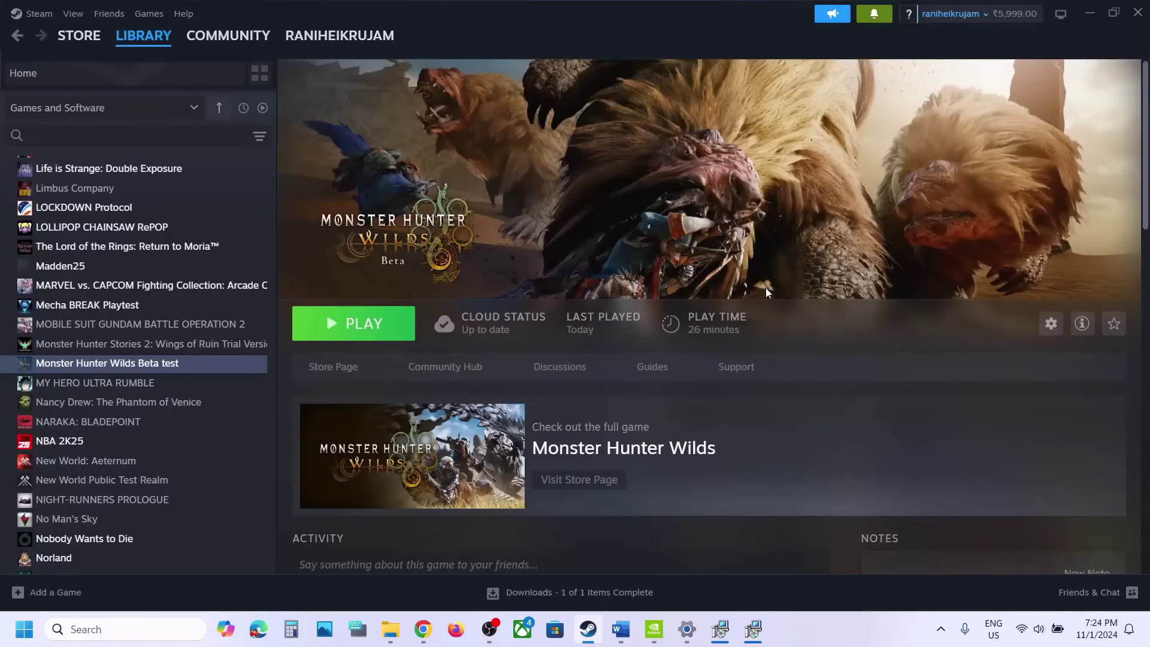